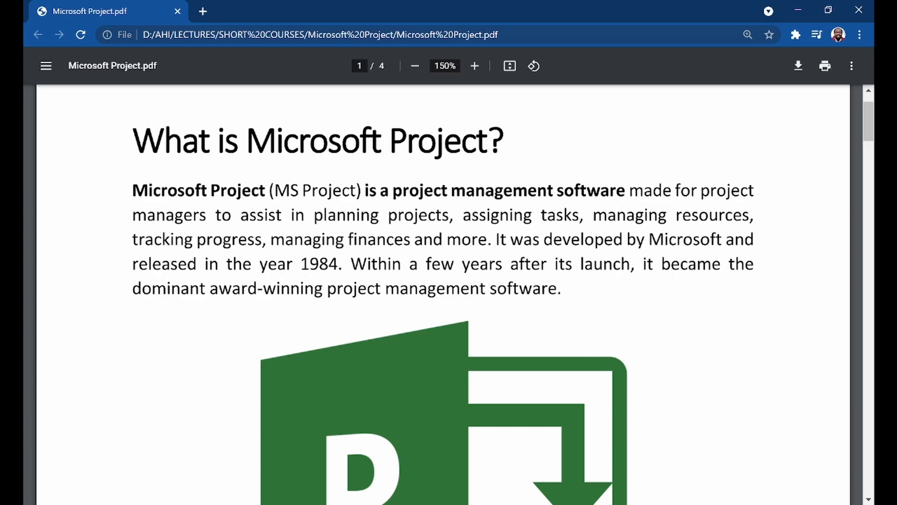
- Scroll the PDF to page 2's annotated Microsoft Project User Interface view
scroll(443, 295, "down", 15)
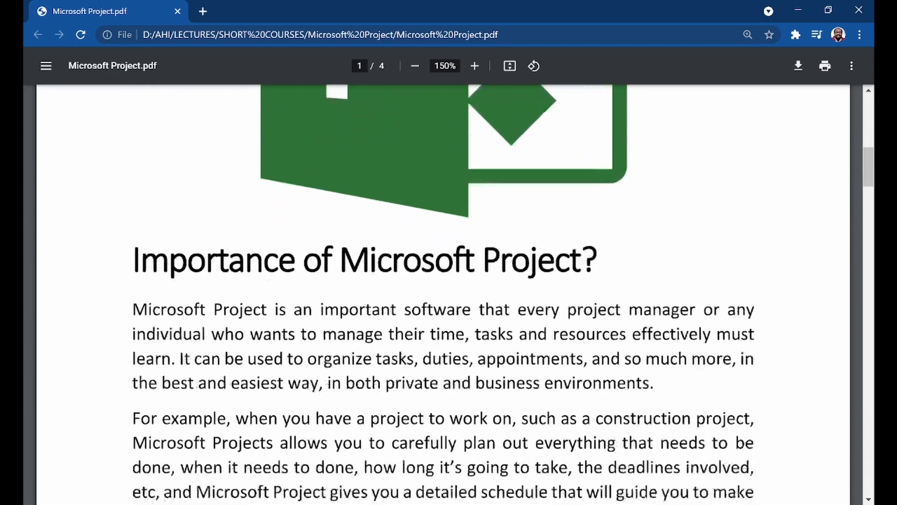
scroll(443, 294, "down", 10)
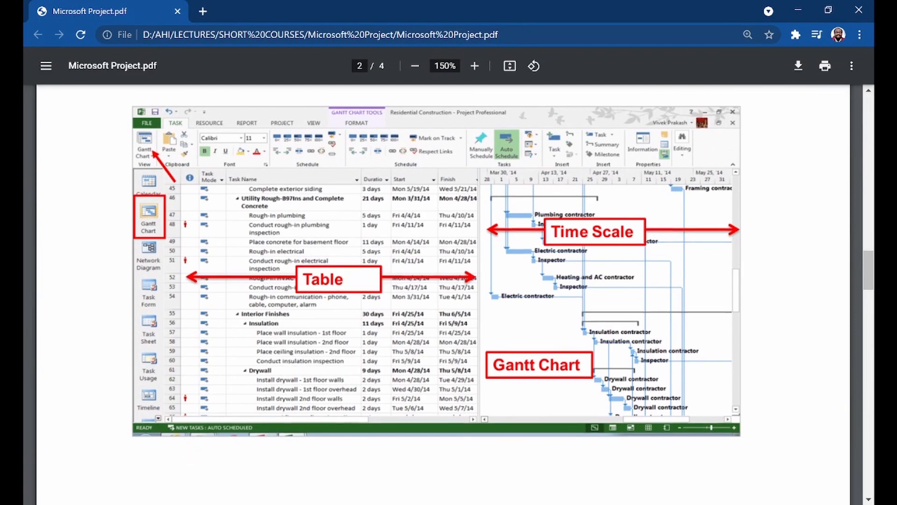
scroll(443, 294, "up", 10)
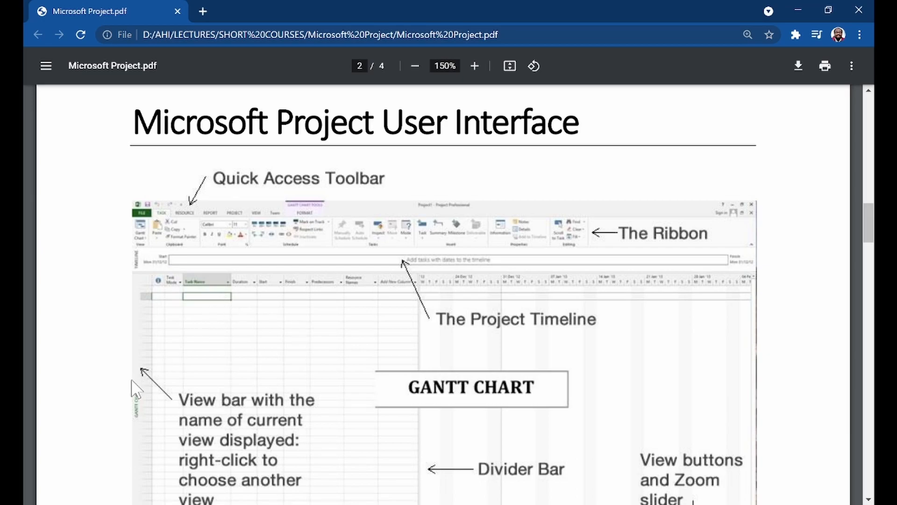
- Search the Start menu for 'project' and launch Microsoft Project
left_click(37, 503)
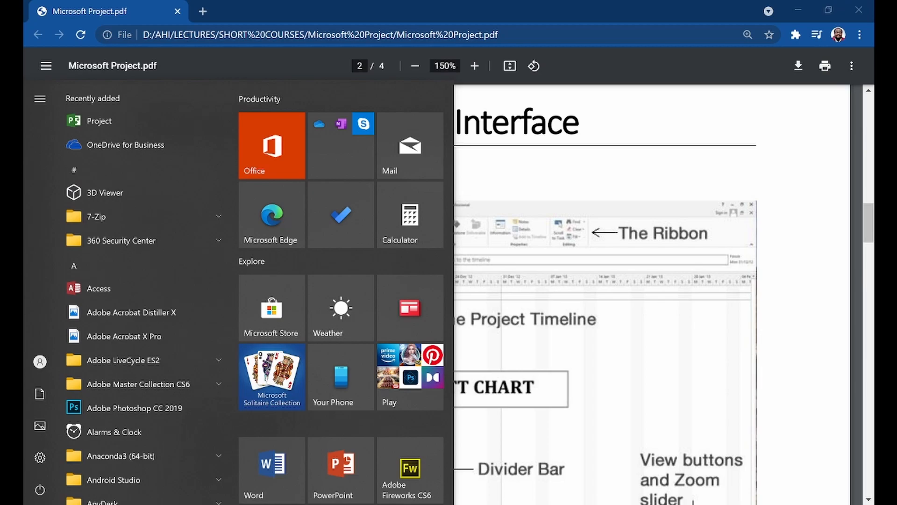
type("project")
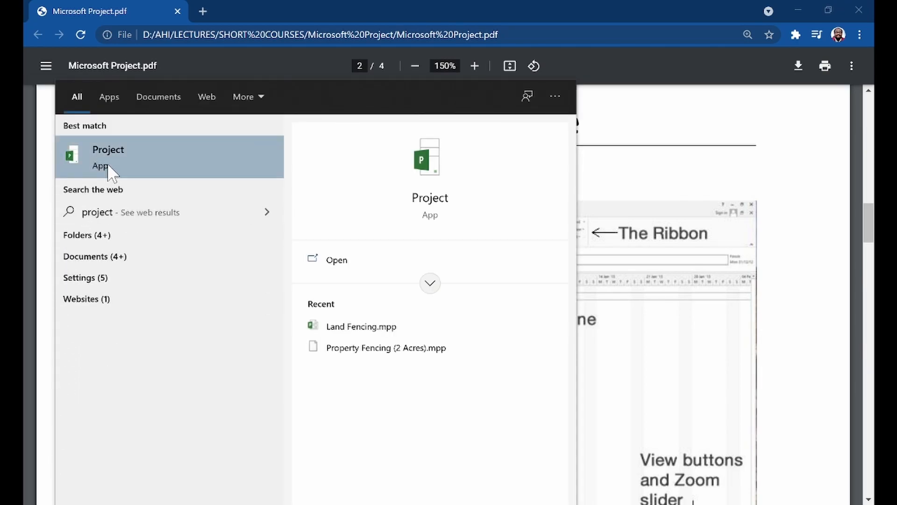
left_click(105, 161)
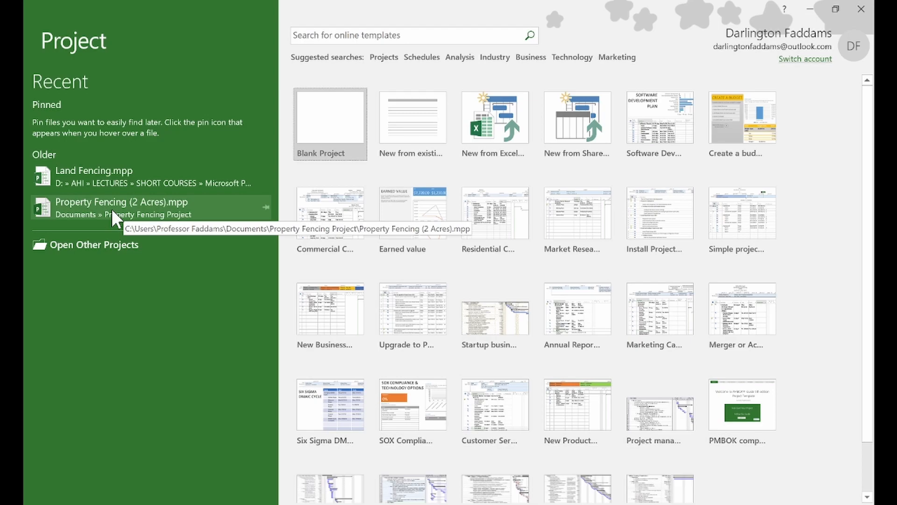
- Create a Blank Project, Project1, opening in Gantt Chart view
left_click(339, 123)
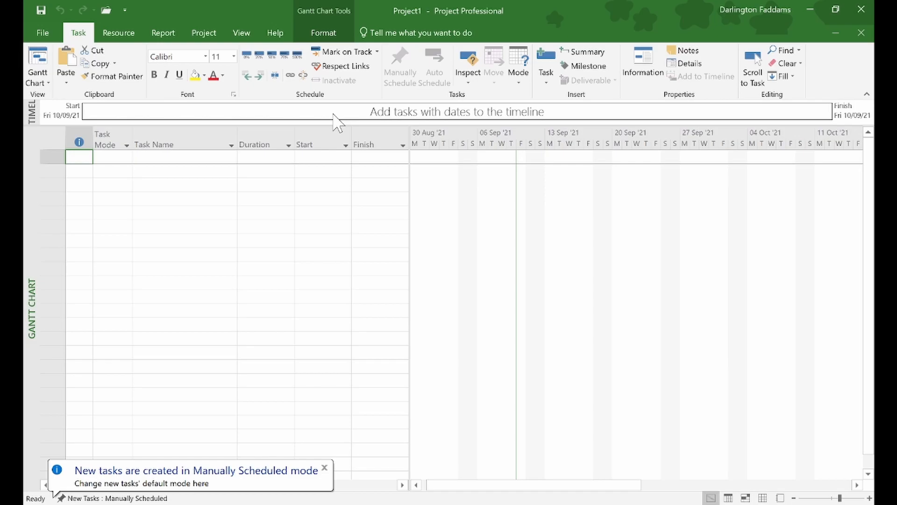
- Zoom the screen in three levels with Windows Magnifier
key("super+plus")
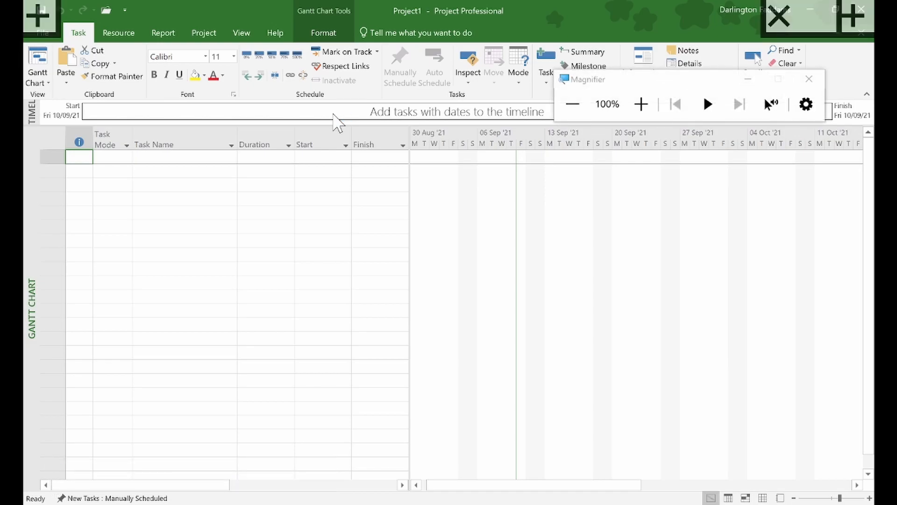
key("super+plus")
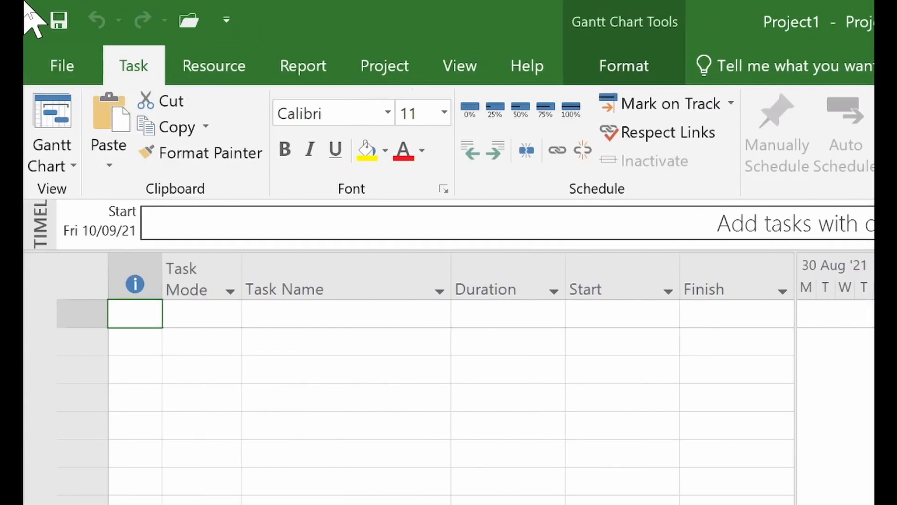
key("super+plus")
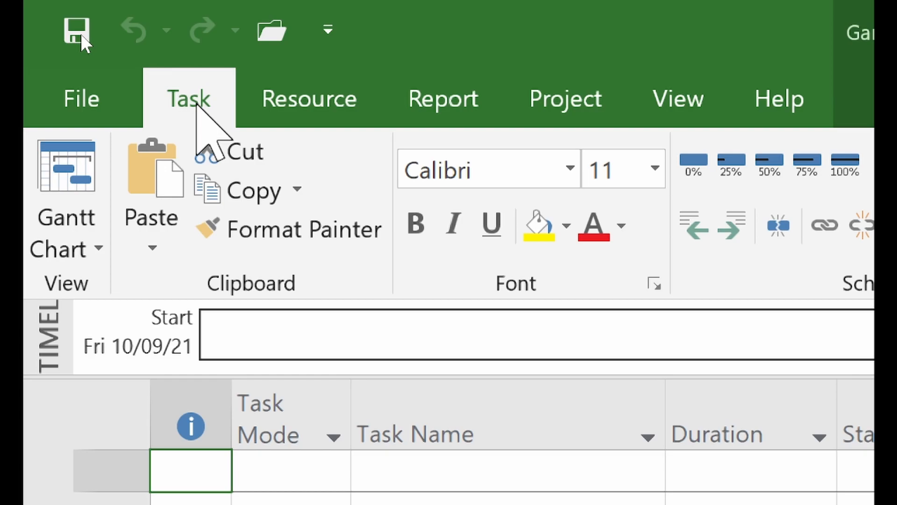
- Cycle through the Resource, Report, Project, View, Help and Task tabs, ending on Resource
left_click(286, 98)
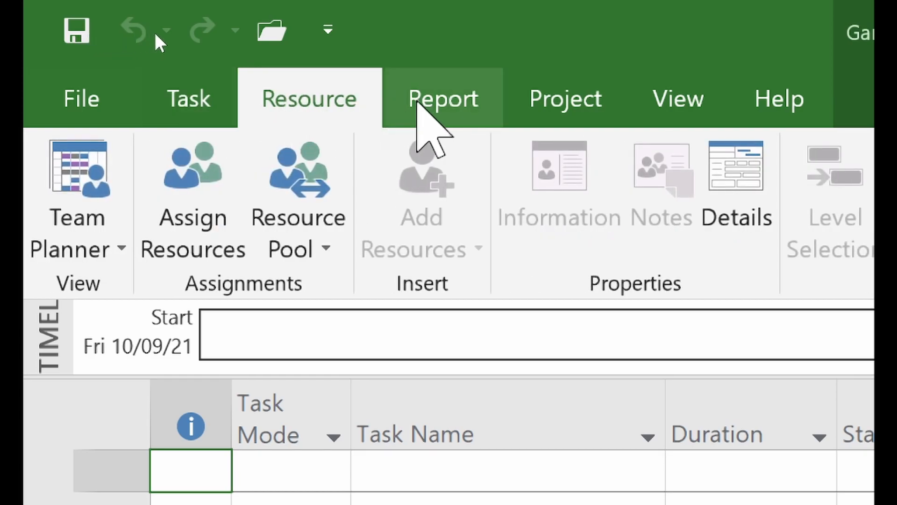
left_click(426, 101)
left_click(589, 99)
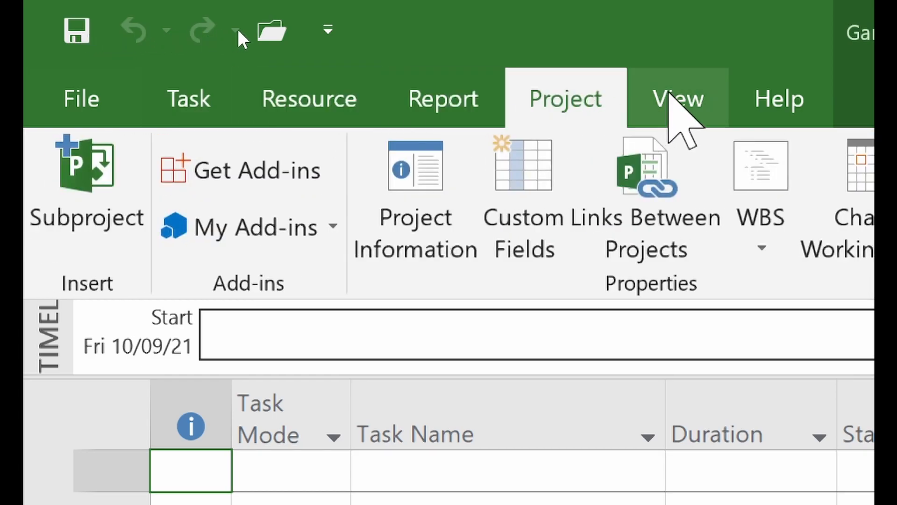
left_click(668, 99)
left_click(754, 99)
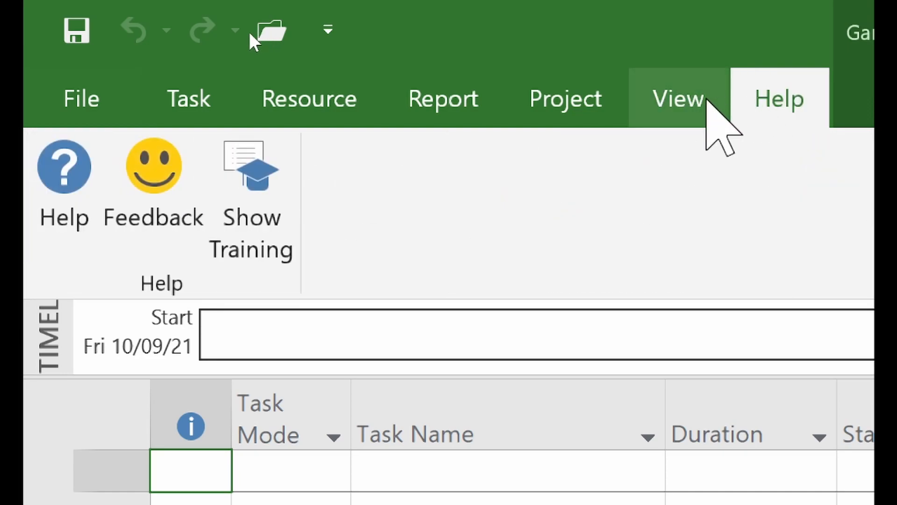
left_click(687, 101)
left_click(584, 99)
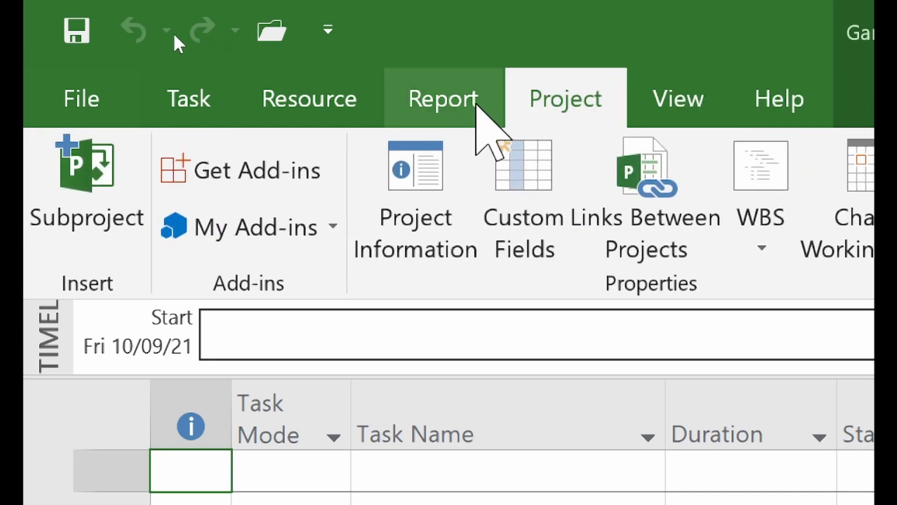
left_click(473, 104)
left_click(322, 104)
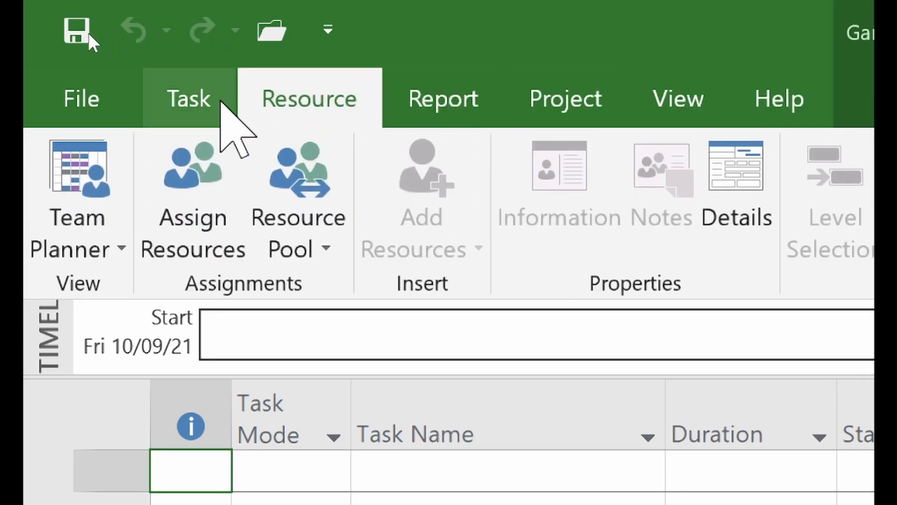
left_click(230, 101)
left_click(309, 102)
left_click(420, 96)
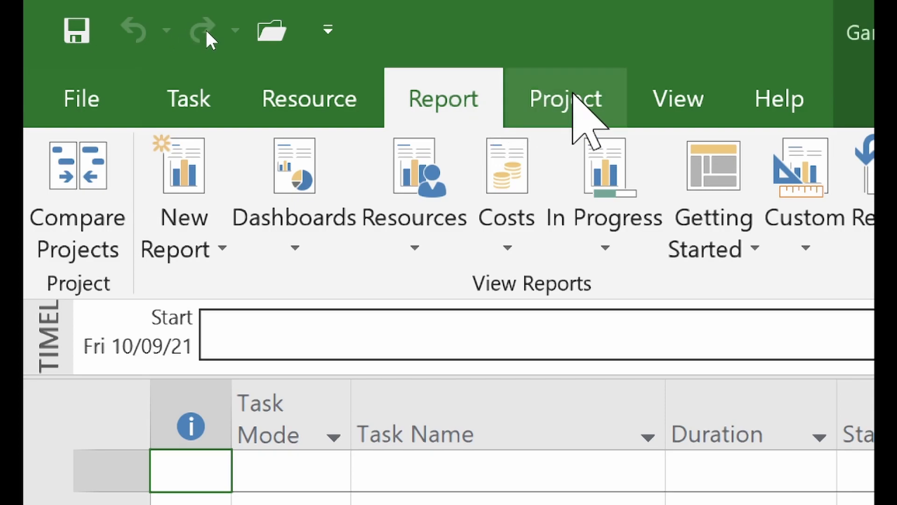
left_click(575, 99)
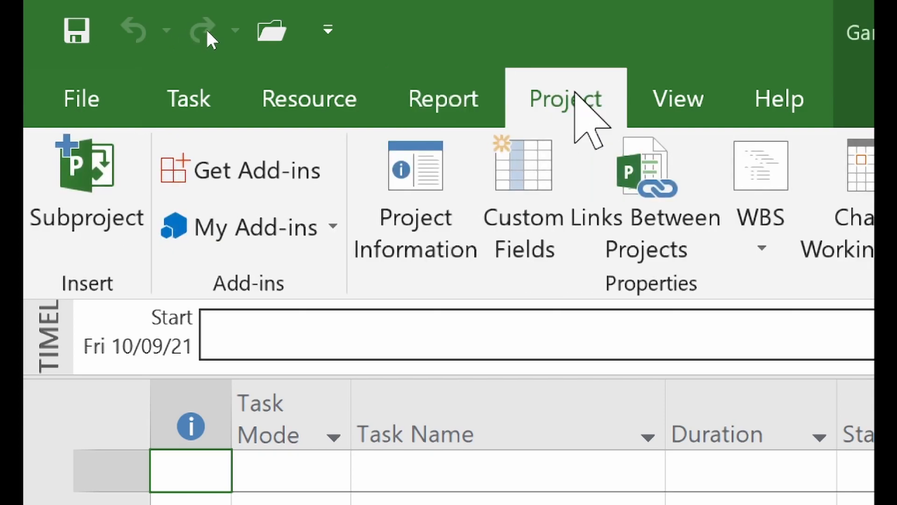
left_click(300, 85)
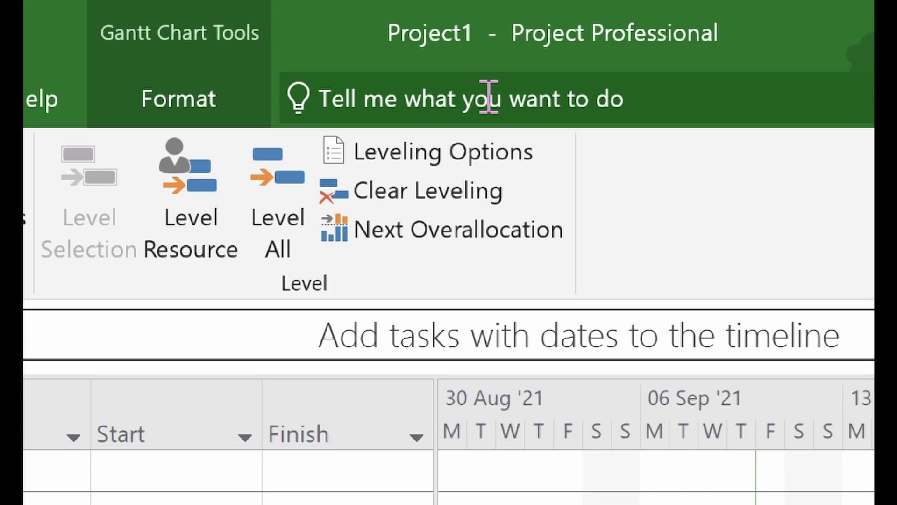
left_click(489, 97)
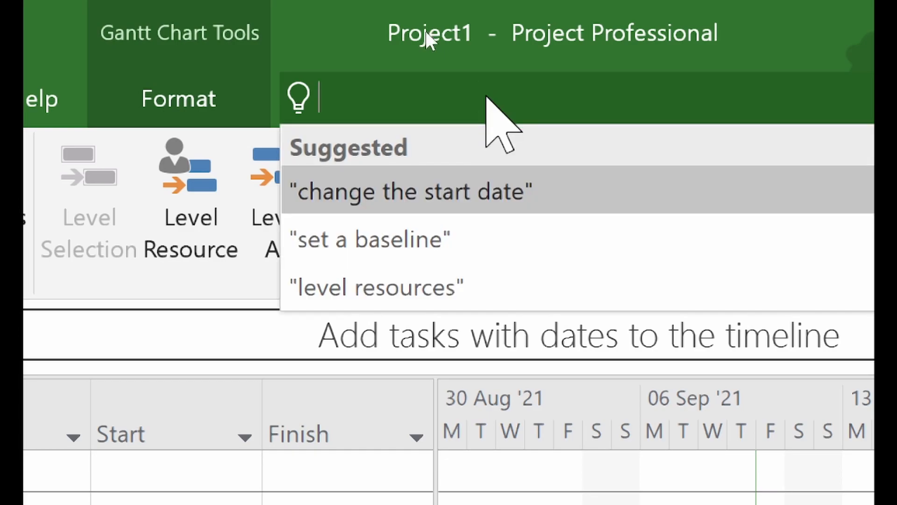
type("resource")
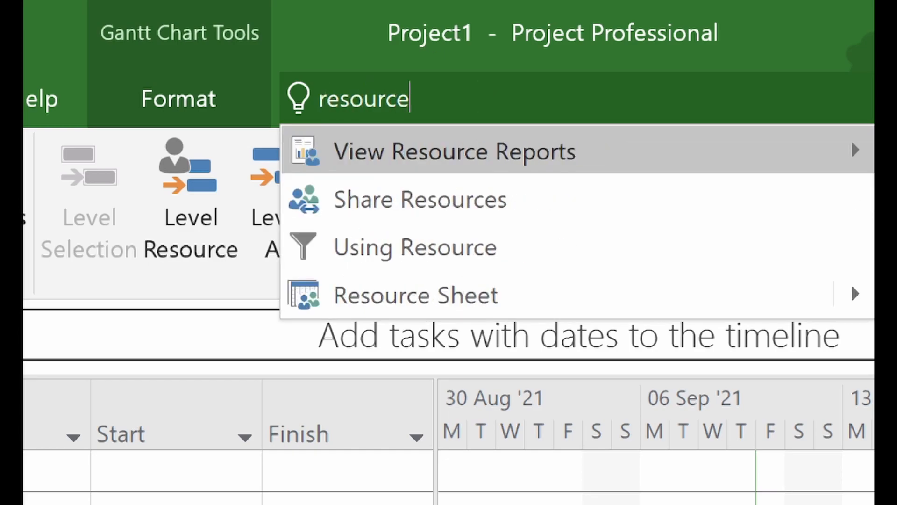
type(" sh")
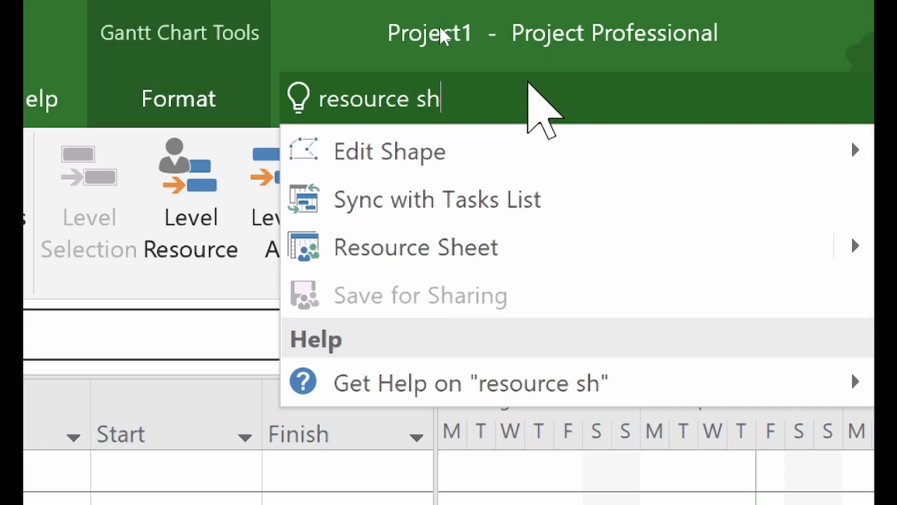
key("BackSpace")
key("BackSpace")
key("BackSpace")
key("BackSpace")
key("BackSpace")
key("BackSpace")
key("BackSpace")
key("BackSpace")
key("BackSpace")
key("BackSpace")
key("BackSpace")
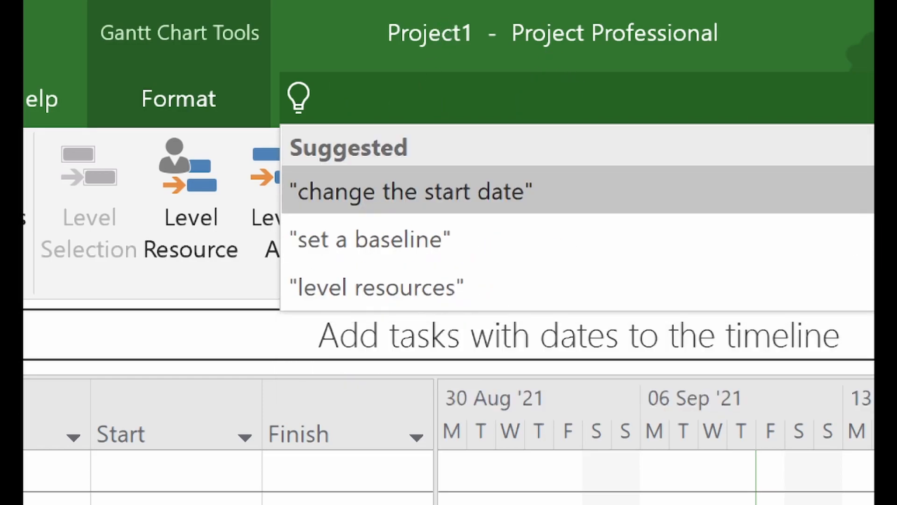
type("print")
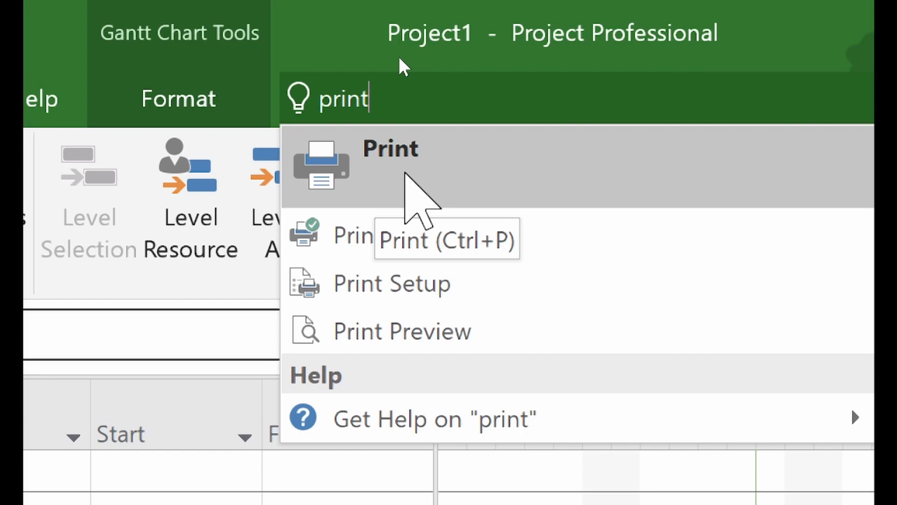
key("BackSpace")
key("BackSpace")
key("BackSpace")
key("BackSpace")
key("BackSpace")
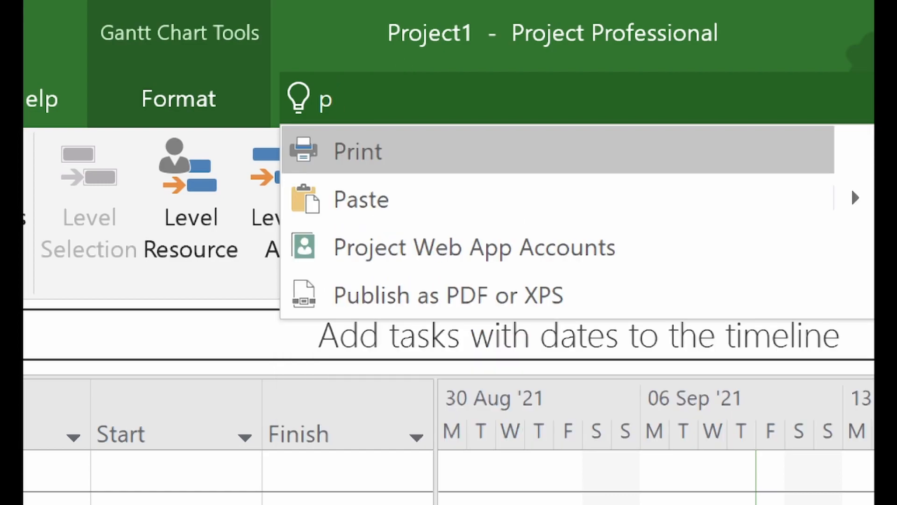
type("change w")
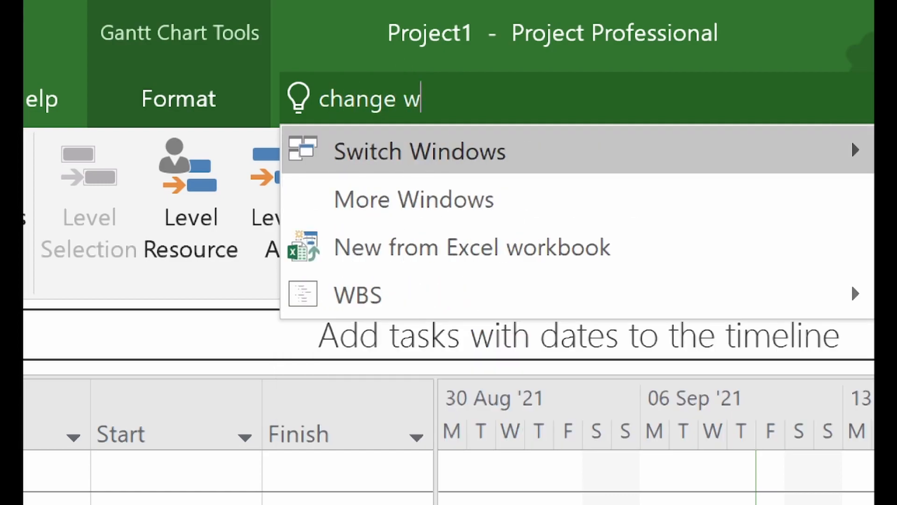
type("o")
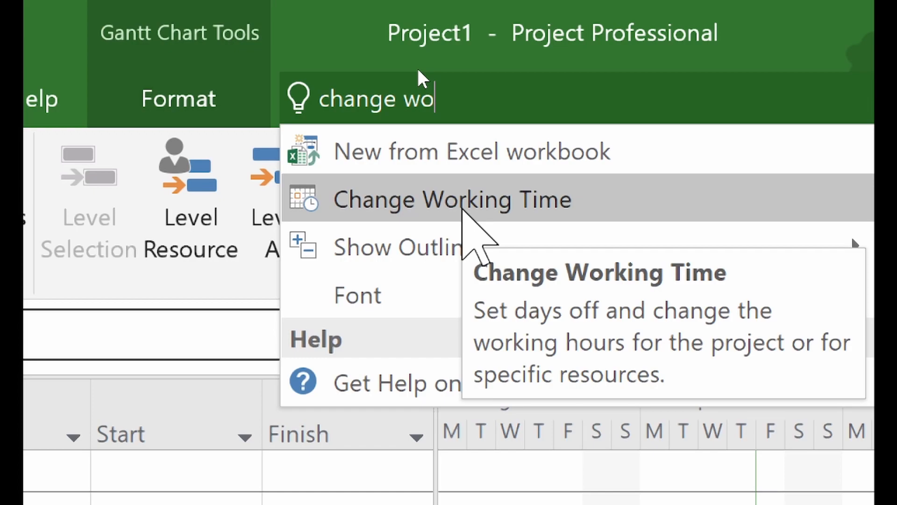
key("BackSpace")
key("BackSpace")
key("BackSpace")
key("BackSpace")
key("BackSpace")
key("BackSpace")
key("BackSpace")
key("BackSpace")
key("BackSpace")
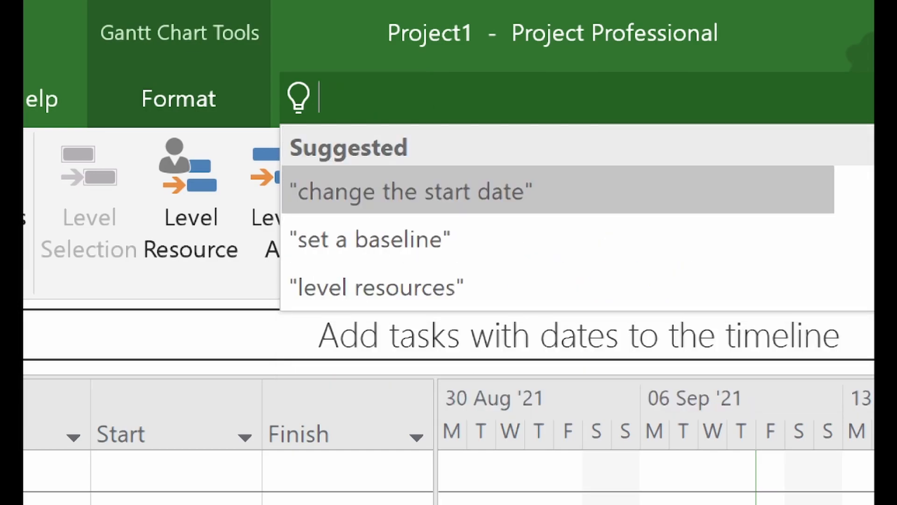
left_click(291, 12)
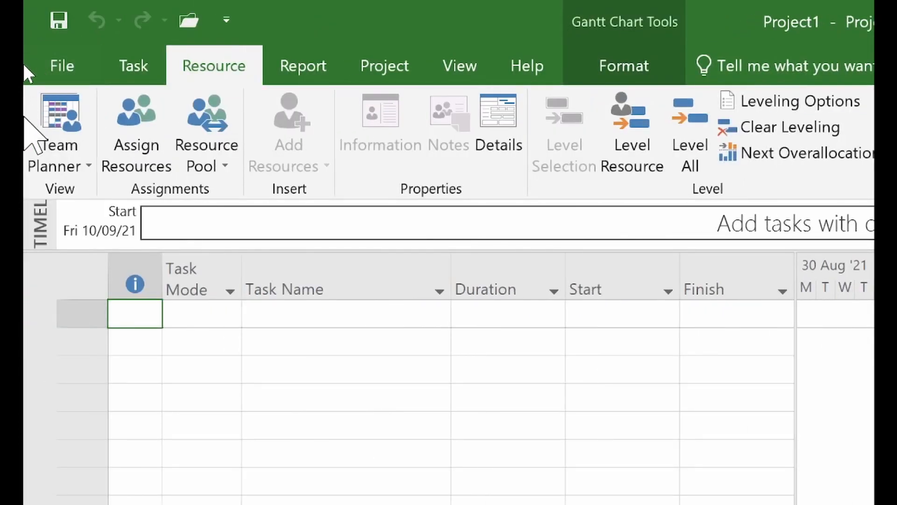
left_click(135, 61)
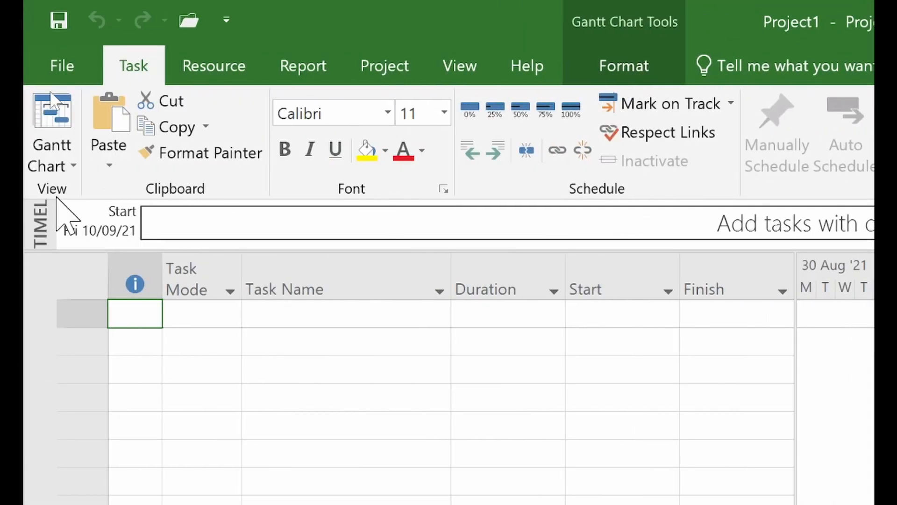
left_click(194, 70)
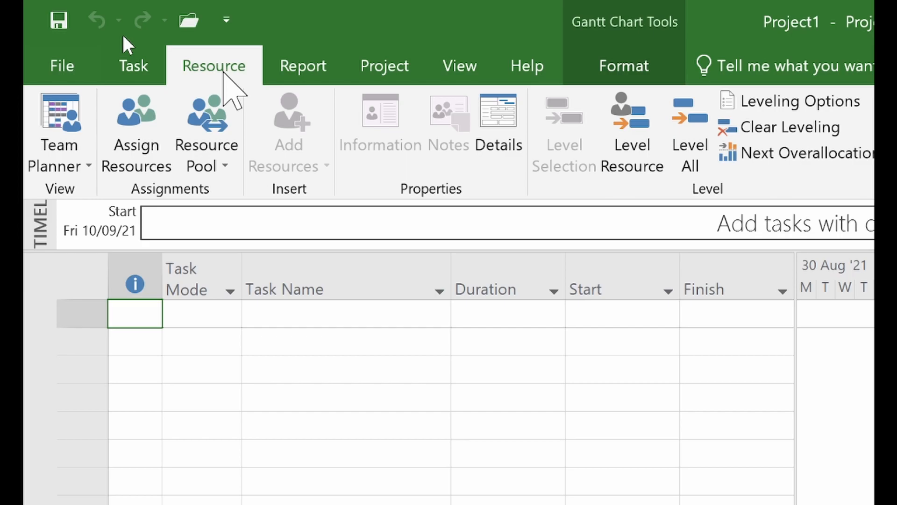
left_click(299, 68)
left_click(379, 67)
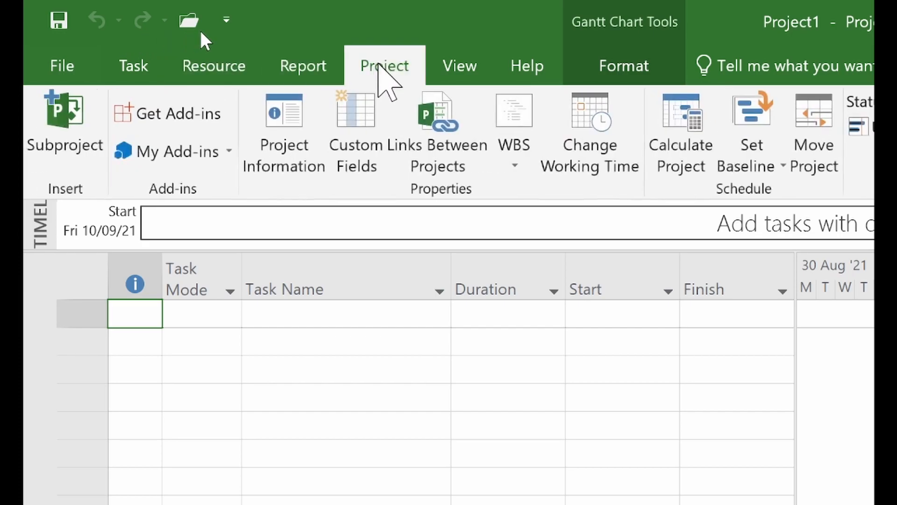
left_click(451, 71)
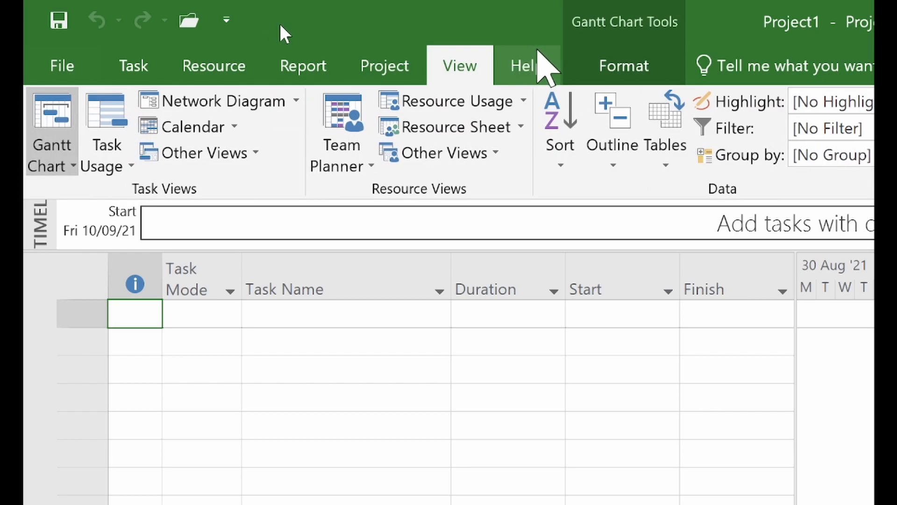
left_click(528, 68)
left_click(460, 70)
left_click(374, 70)
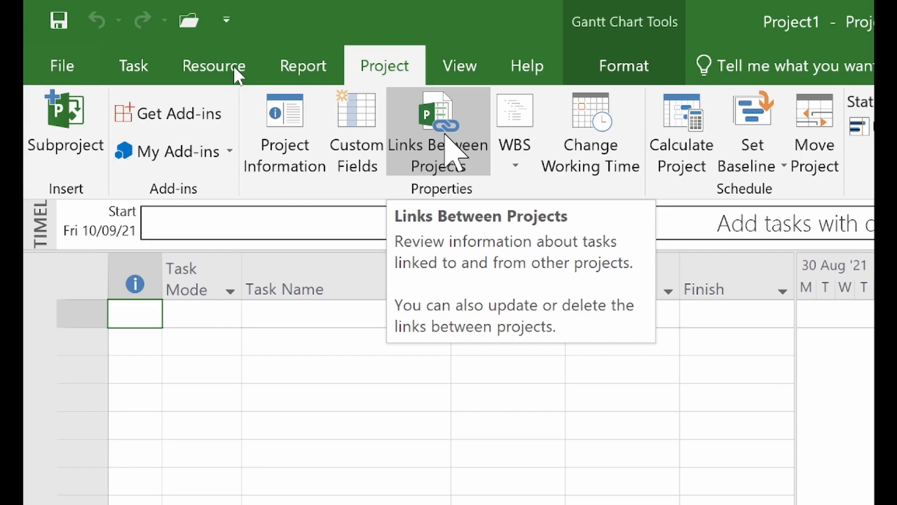
left_click(220, 69)
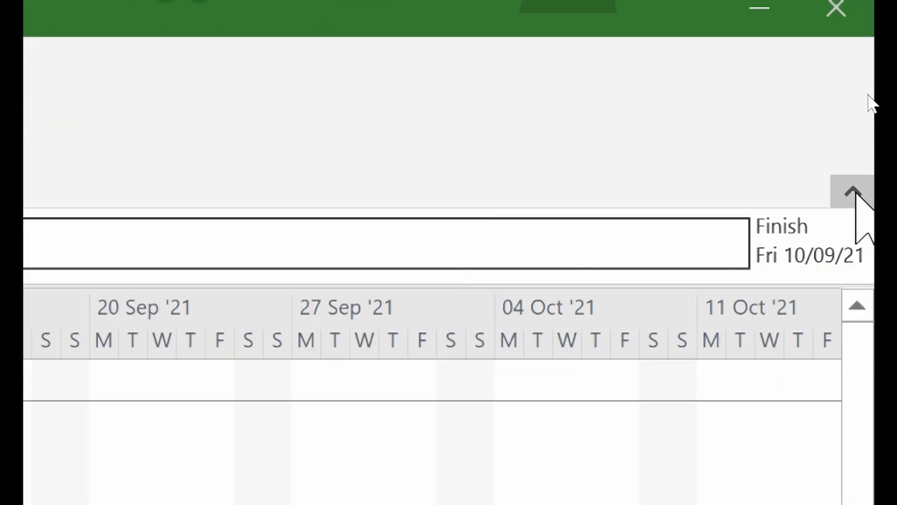
- Collapse the ribbon (Ctrl+F1) and peek at the Resource tab
left_click(859, 188)
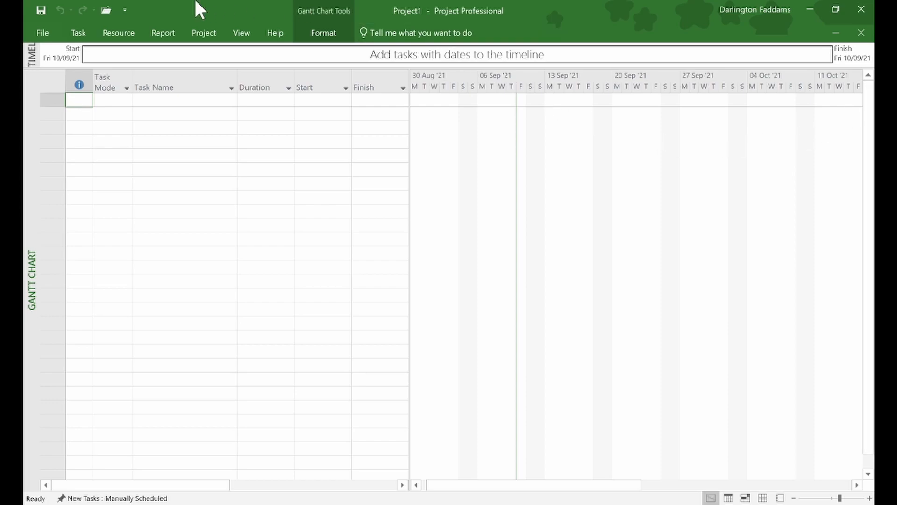
left_click(132, 33)
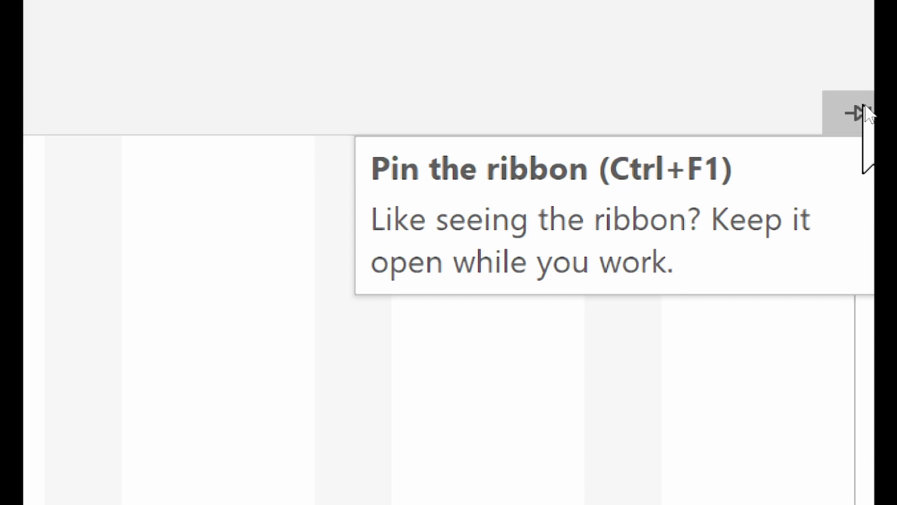
- Pin the ribbon open again, briefly visiting File backstage before returning to the Gantt chart
left_click(865, 112)
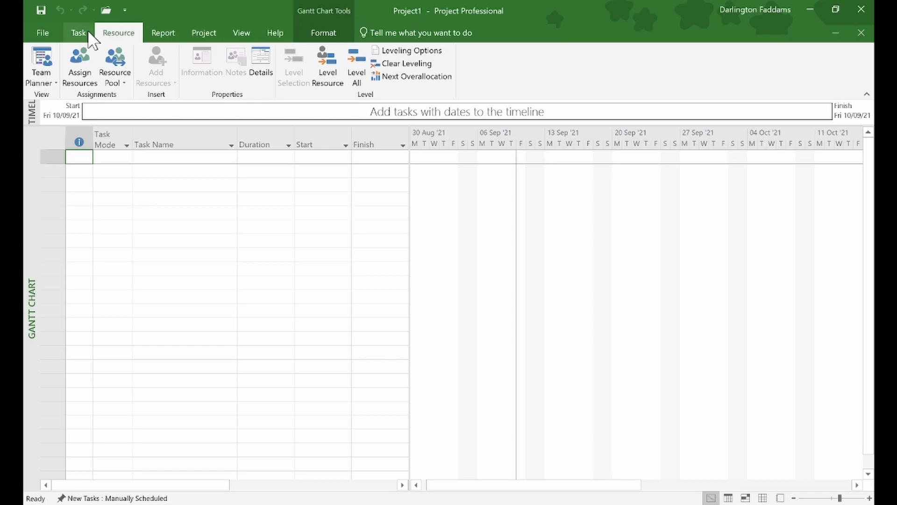
left_click(43, 33)
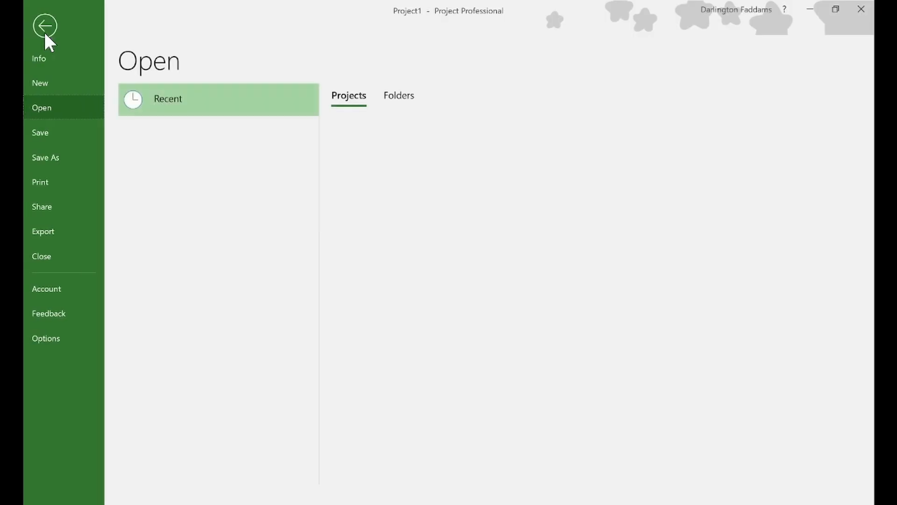
left_click(45, 28)
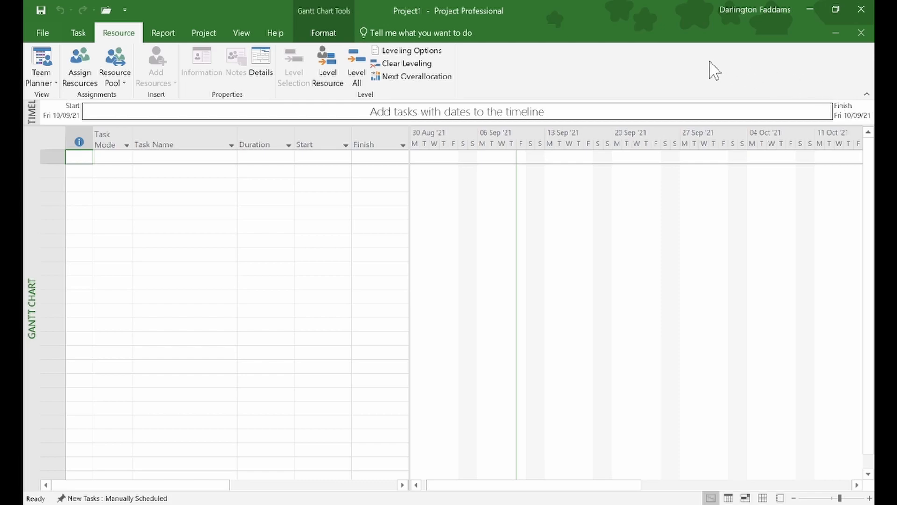
- Browse the View, Project and Report tabs, then collapse the ribbon again
left_click(235, 31)
left_click(208, 31)
left_click(170, 34)
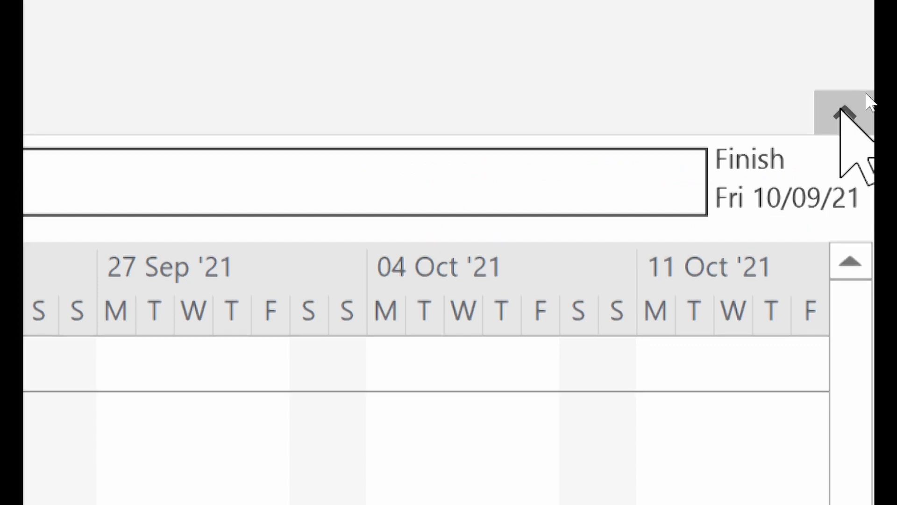
left_click(840, 109)
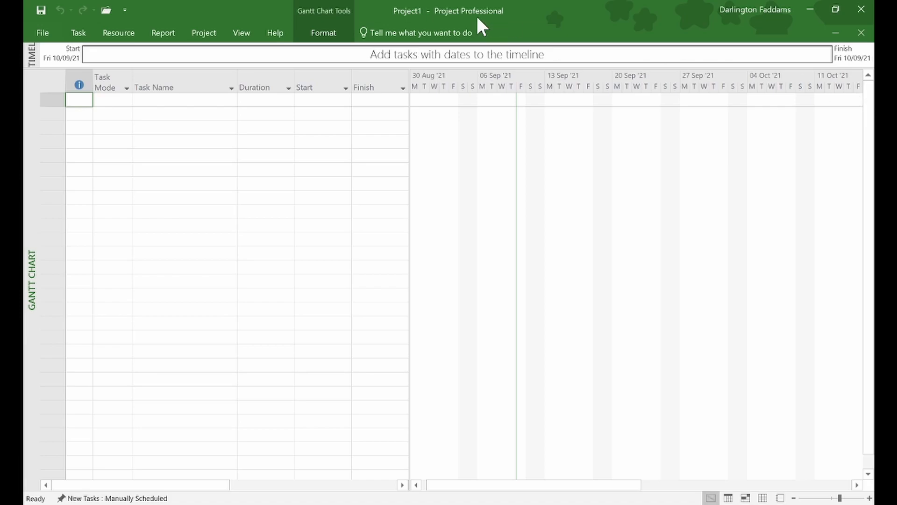
- Peek at the Project and Report tabs, pin the ribbon, and show the Help tab
left_click(205, 33)
left_click(164, 34)
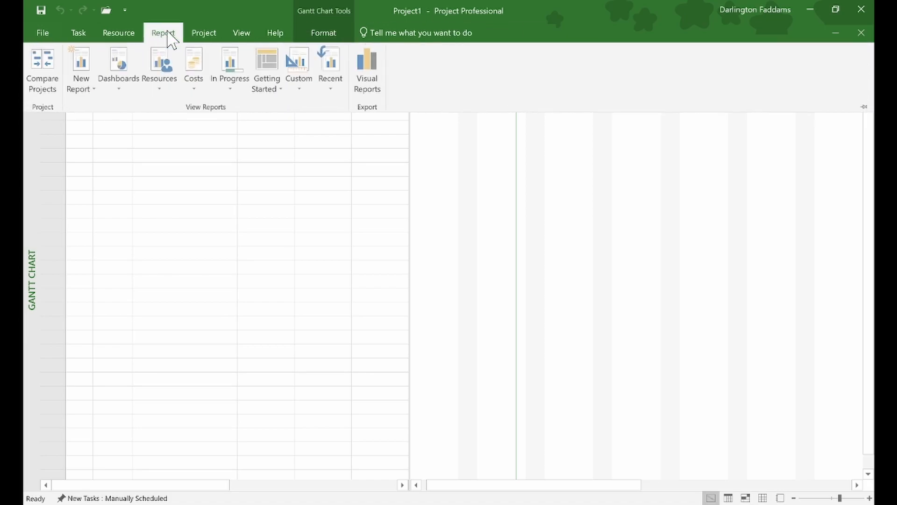
left_click(865, 107)
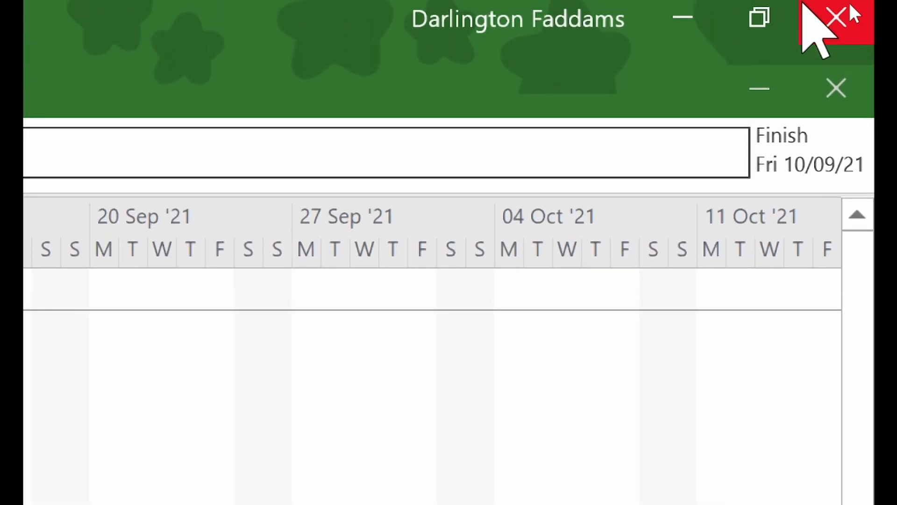
left_click(72, 101)
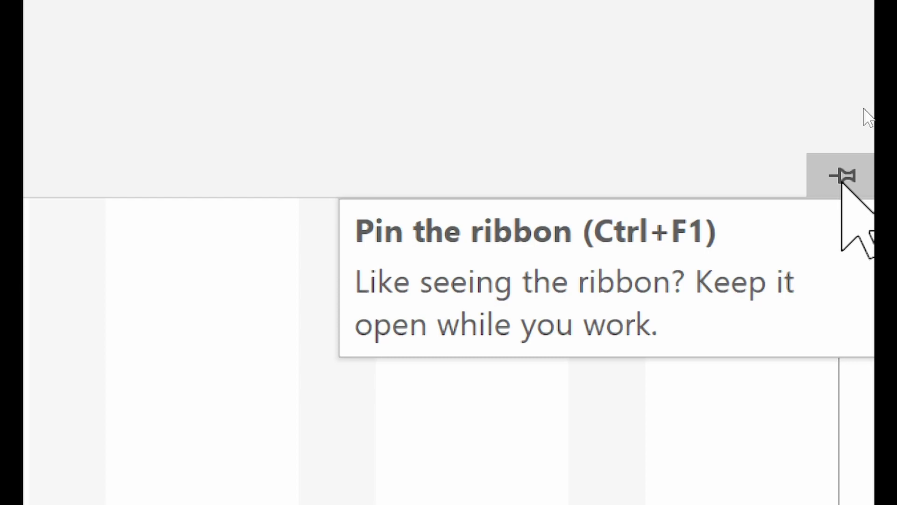
- Pin the ribbon, show the Task tab, then open File's Open page listing recent fencing projects
left_click(842, 178)
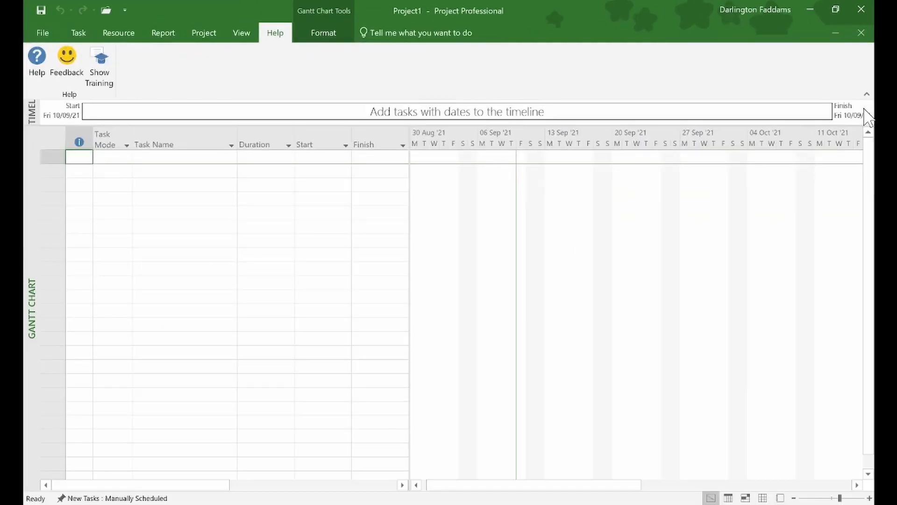
left_click(73, 29)
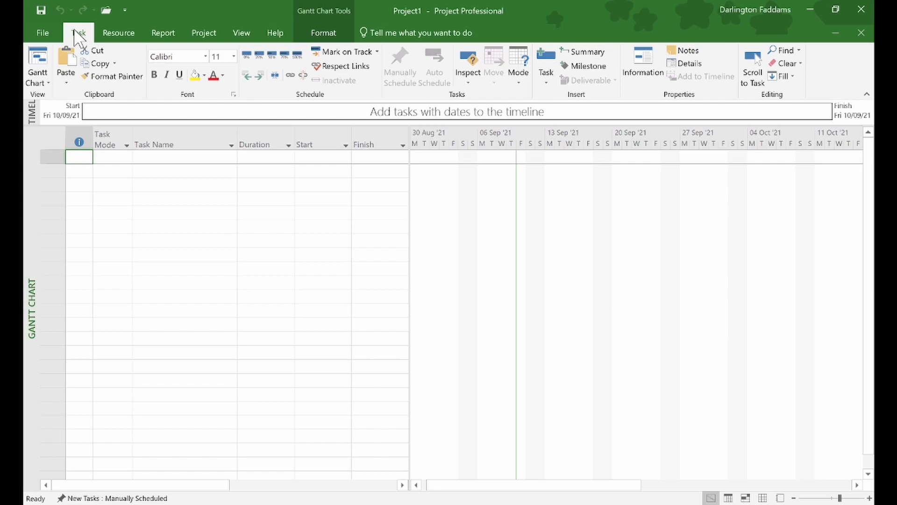
left_click(55, 28)
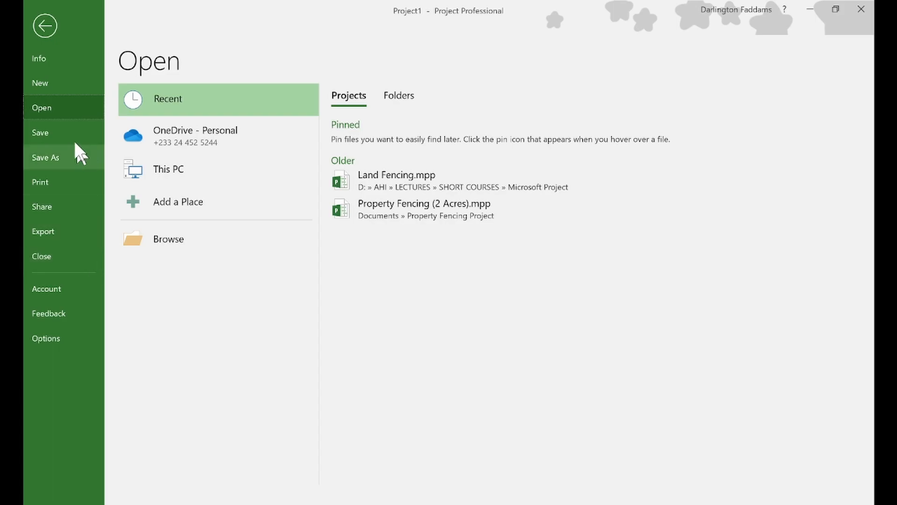
- Leave the Open page and return to Project1's empty Gantt Chart
left_click(42, 29)
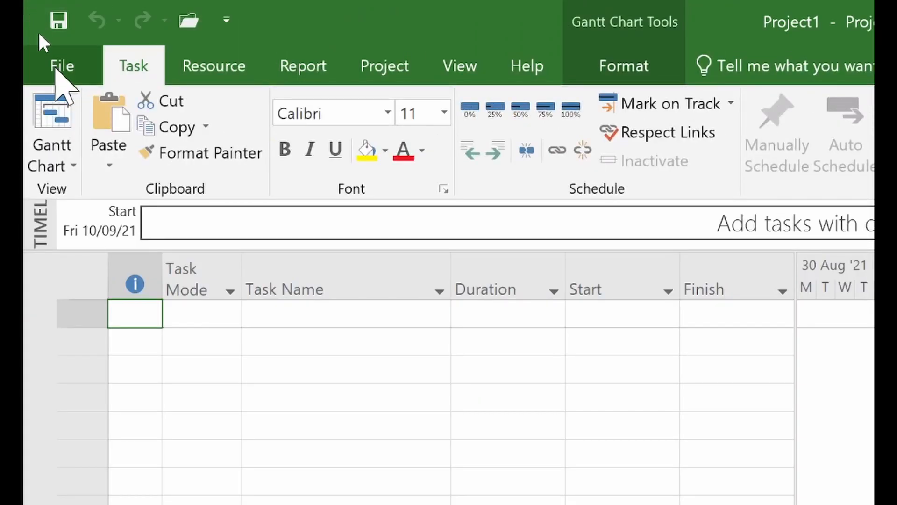
- Open the Advanced Properties dialog from the File > Info Project Information menu
left_click(59, 66)
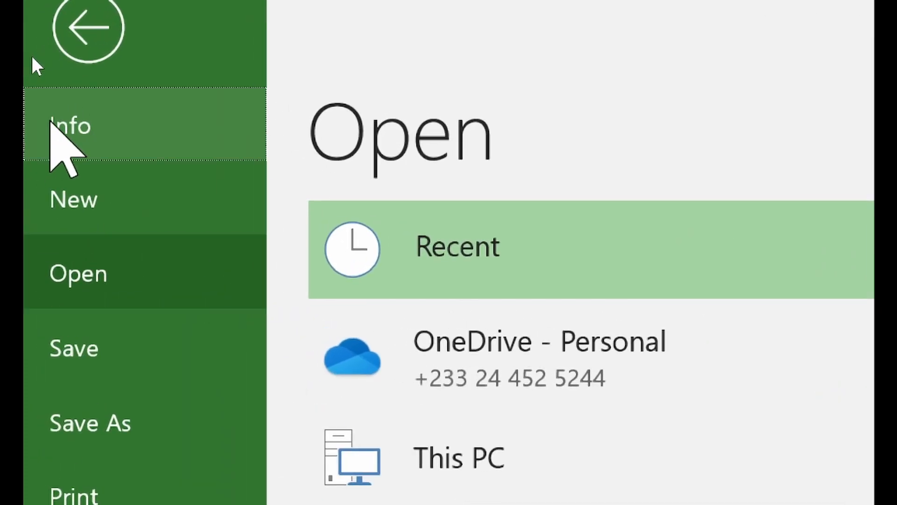
left_click(45, 122)
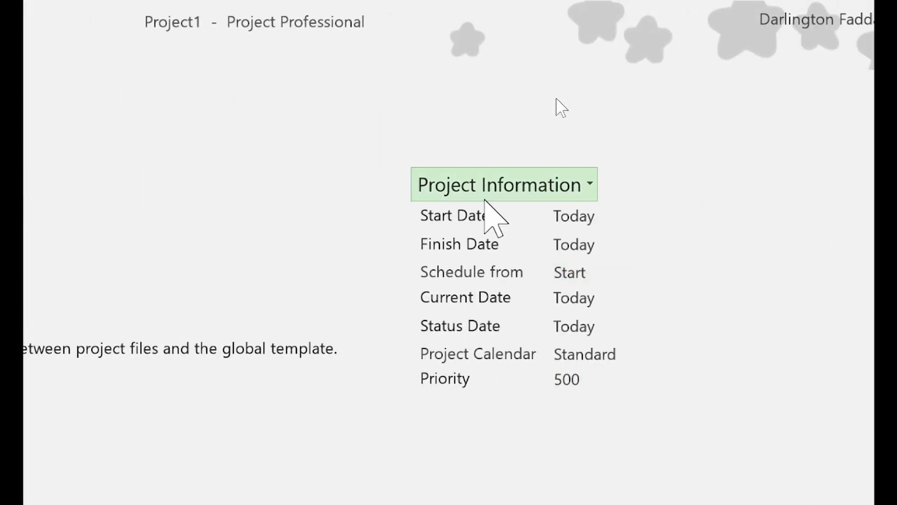
left_click(602, 217)
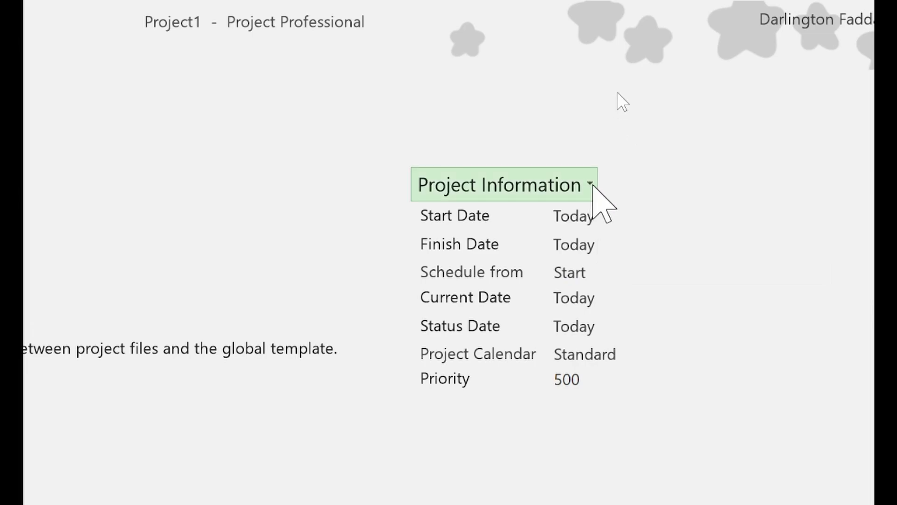
left_click(590, 185)
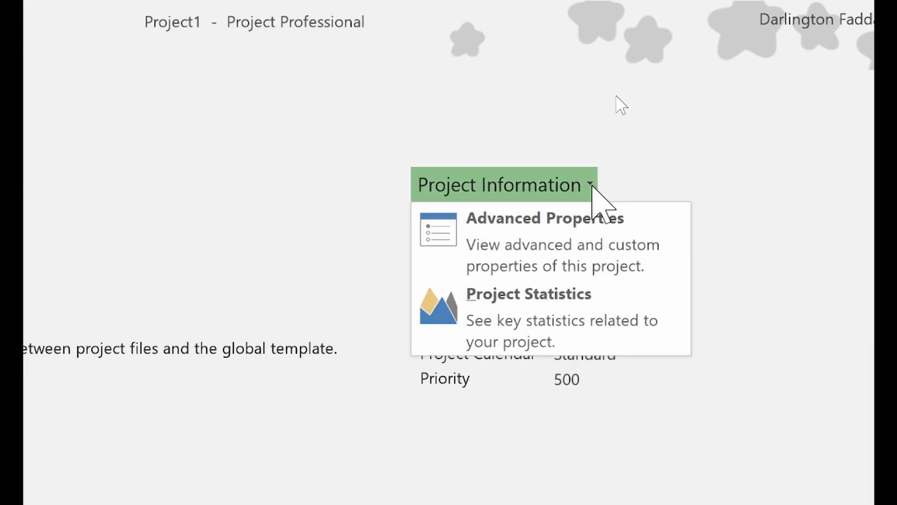
left_click(564, 224)
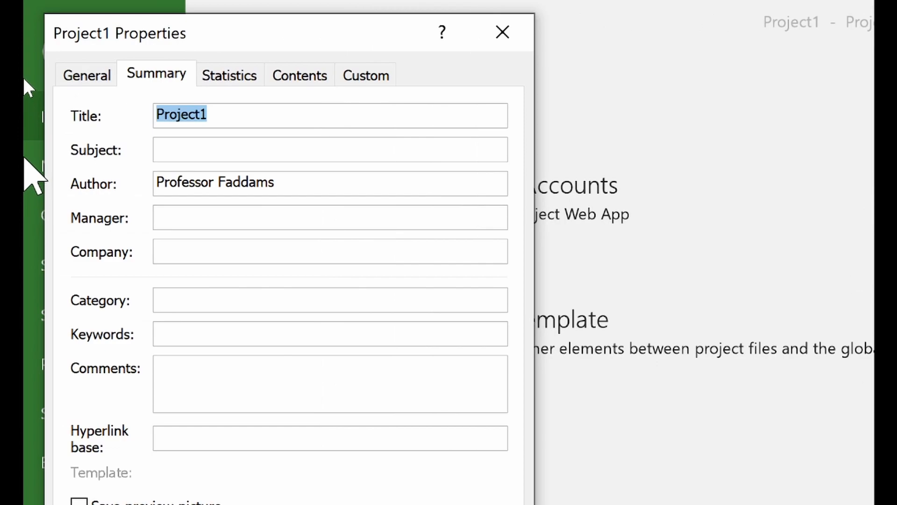
- Set the title to 'Construction of Retaining Wall' and replace the author with the owner's name
left_click_drag(187, 29, 369, 59)
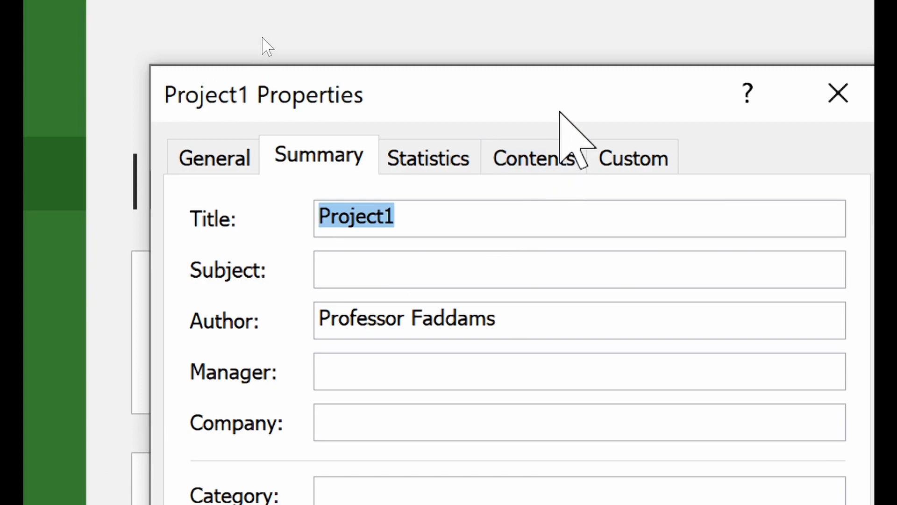
type("Constr")
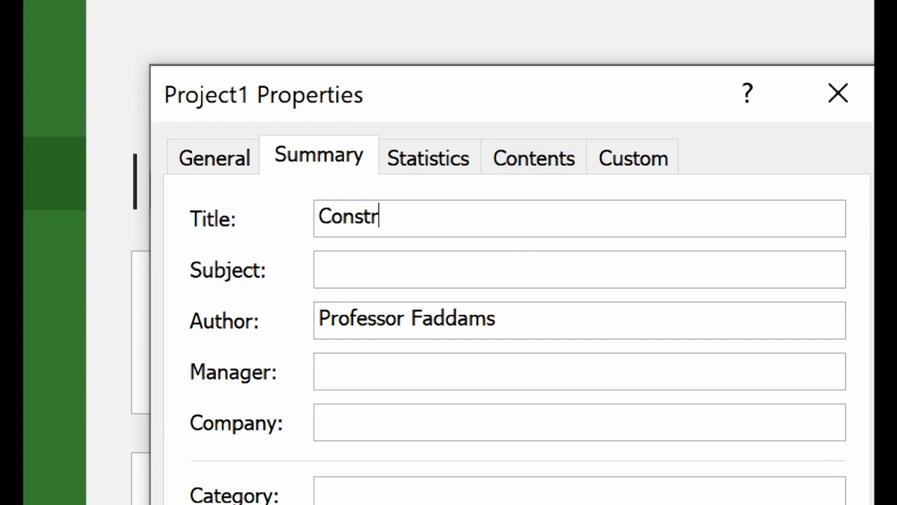
type("uction of ")
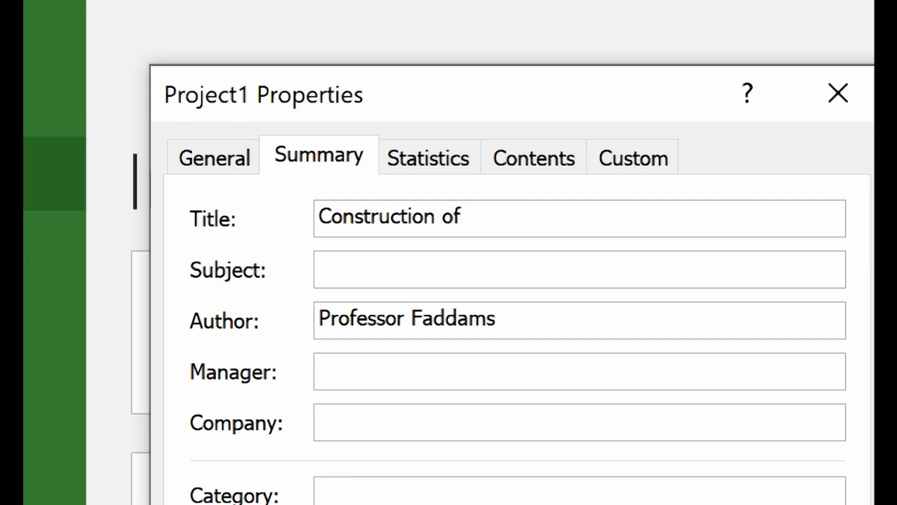
type("Retaini")
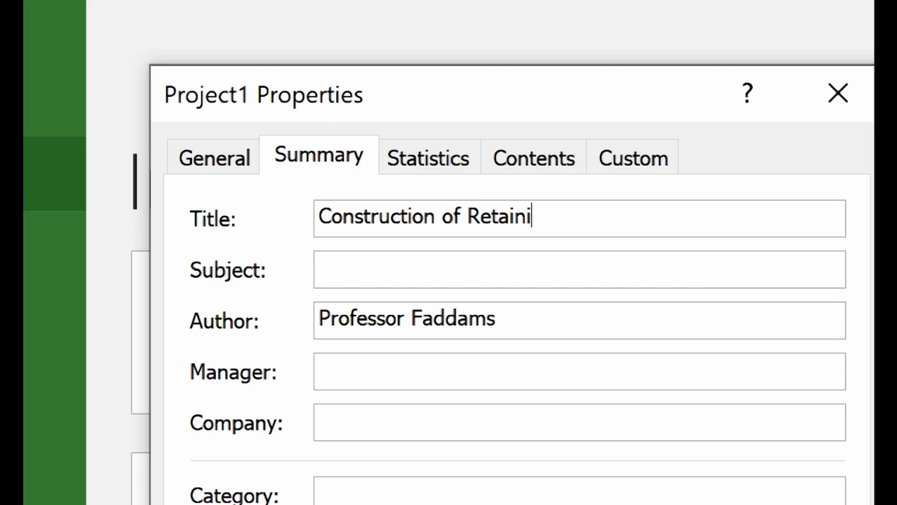
type("ng Wall")
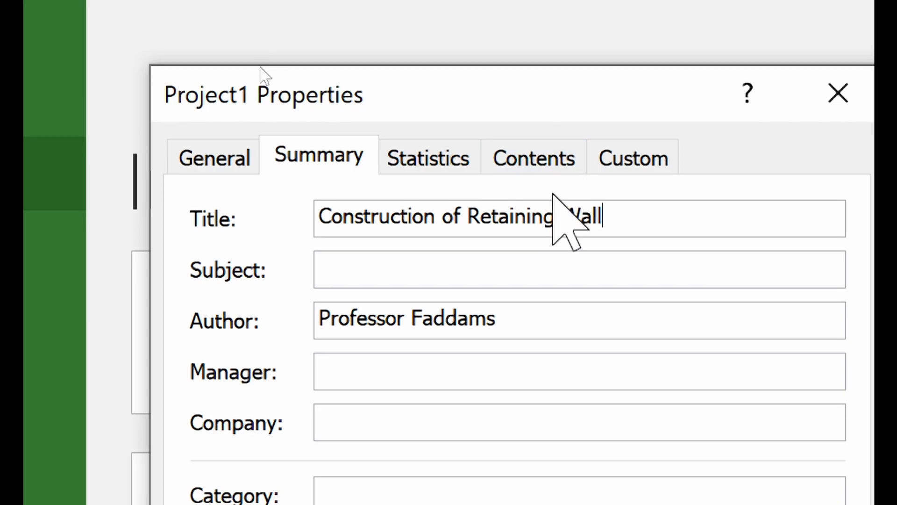
left_click_drag(507, 313, 34, 318)
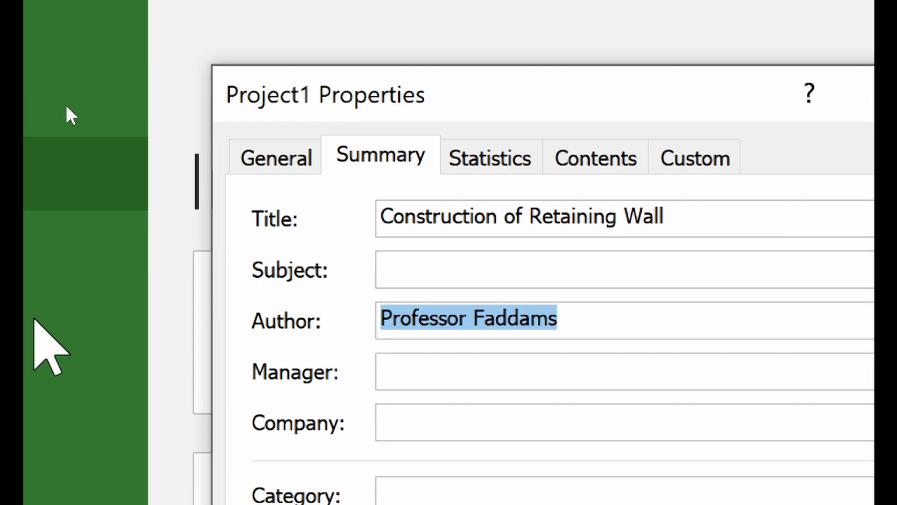
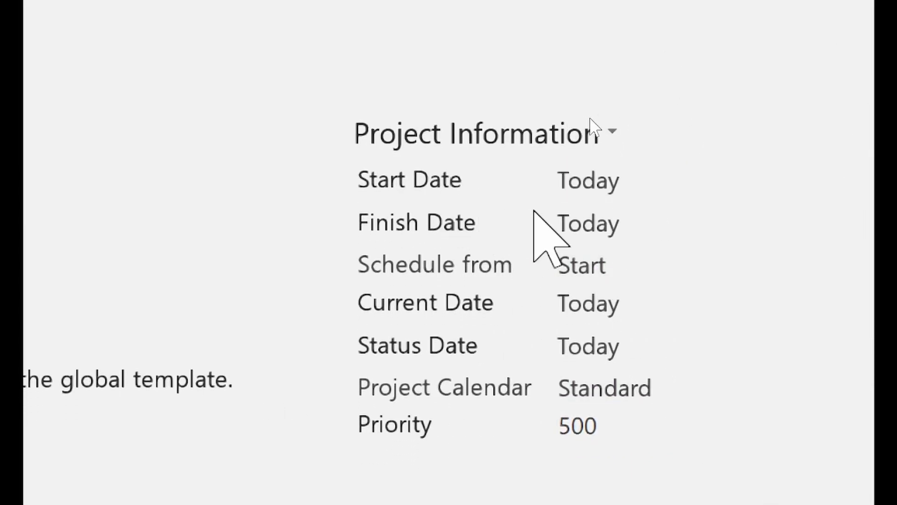
- Set the project start date to 21/09/2021 and check the status date value
mouse_move(573, 180)
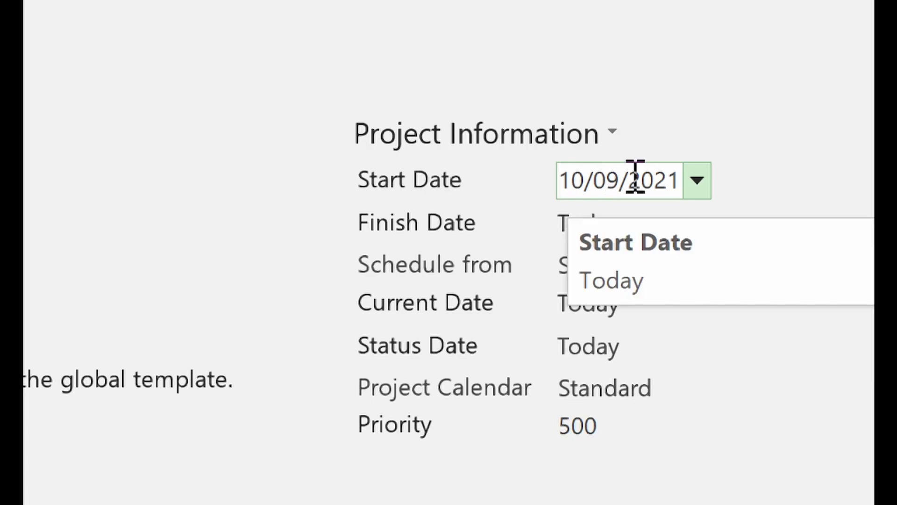
left_click(697, 181)
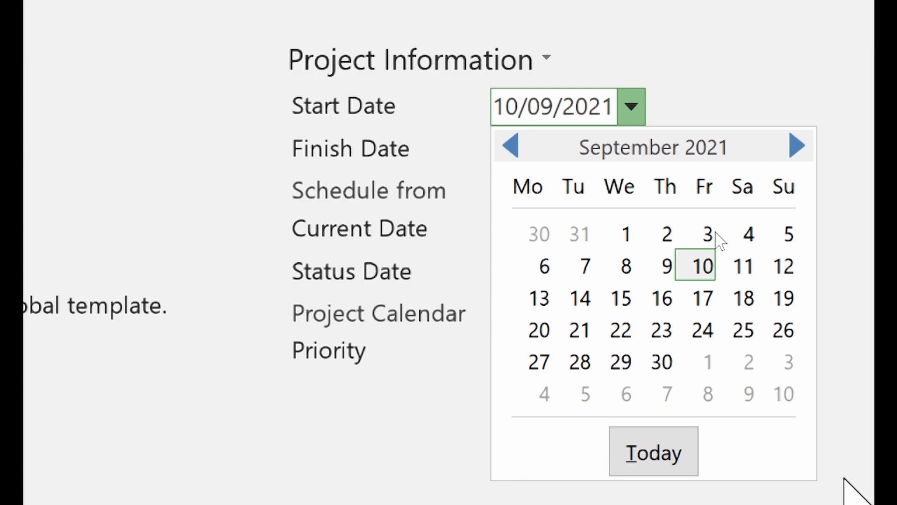
left_click(578, 329)
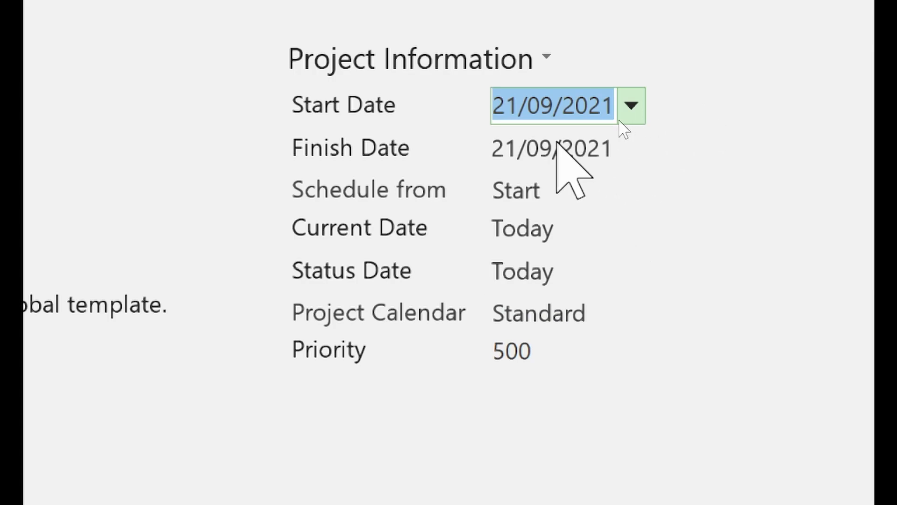
left_click(551, 141)
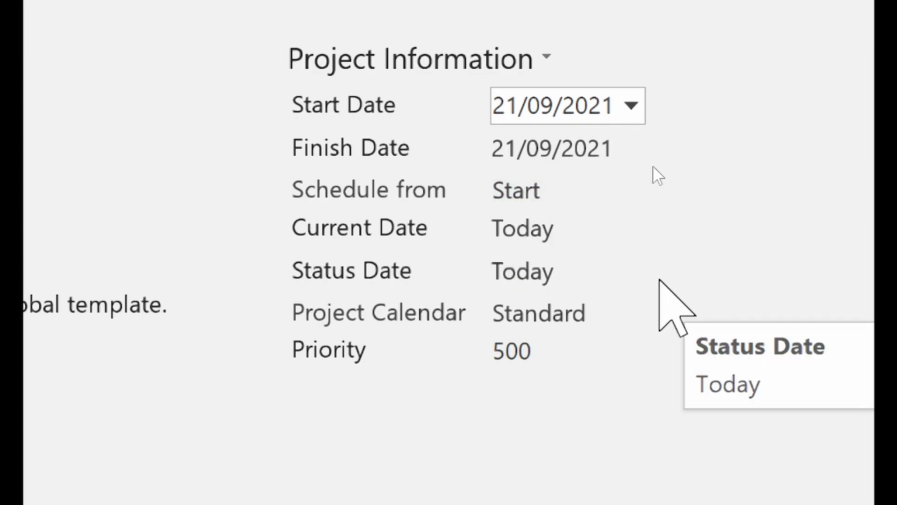
left_click(589, 278)
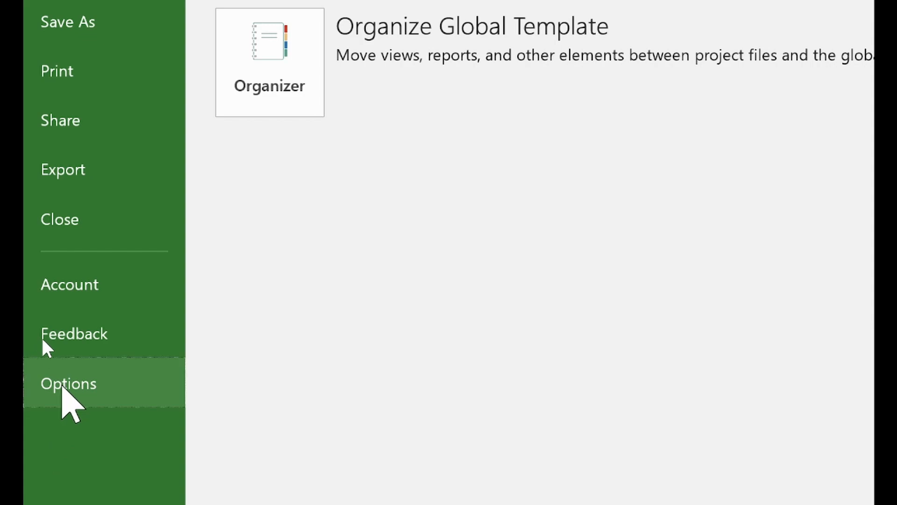
- Open Project Options at the Display page showing GHS currency, GH₵ symbol, 2 decimals
left_click(62, 386)
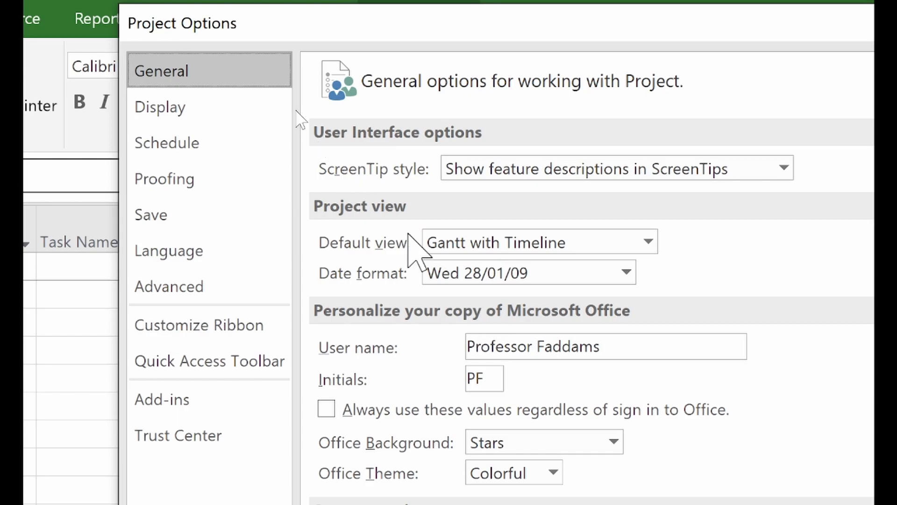
left_click(200, 109)
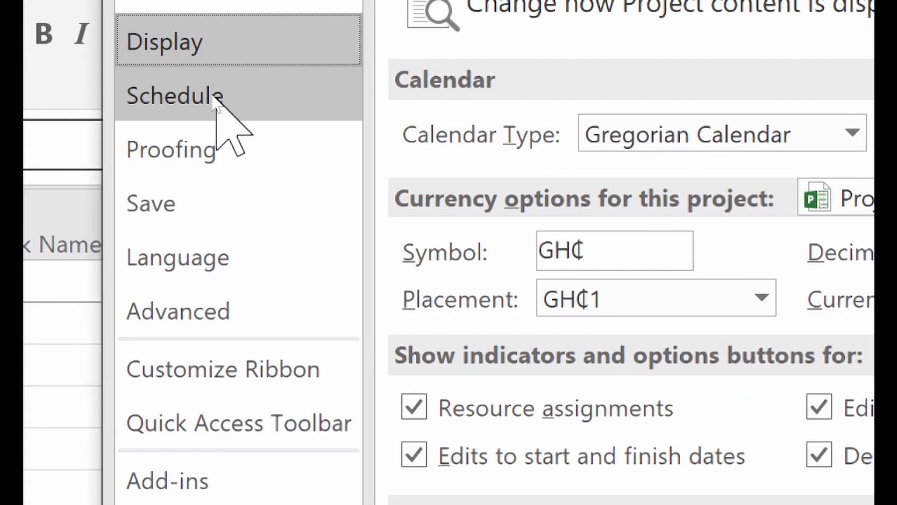
- Show the Schedule options and leave the week starting on Monday
left_click(220, 100)
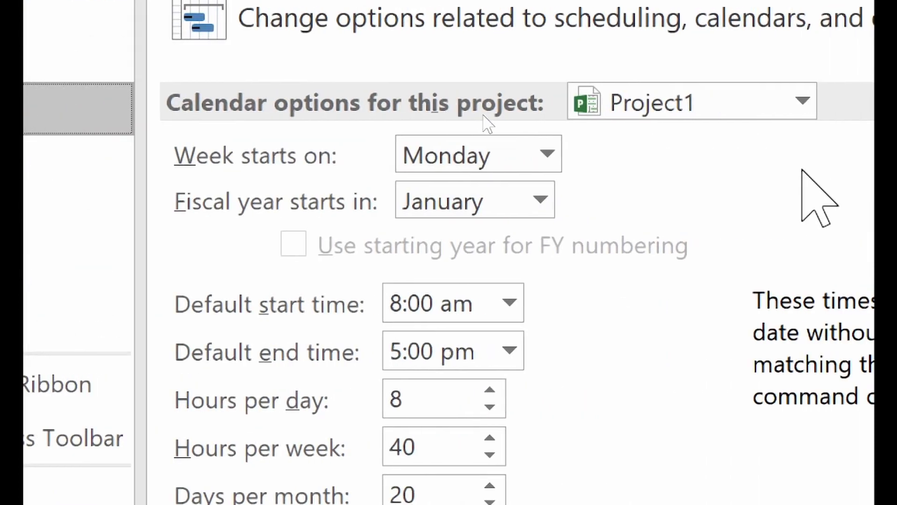
left_click(543, 164)
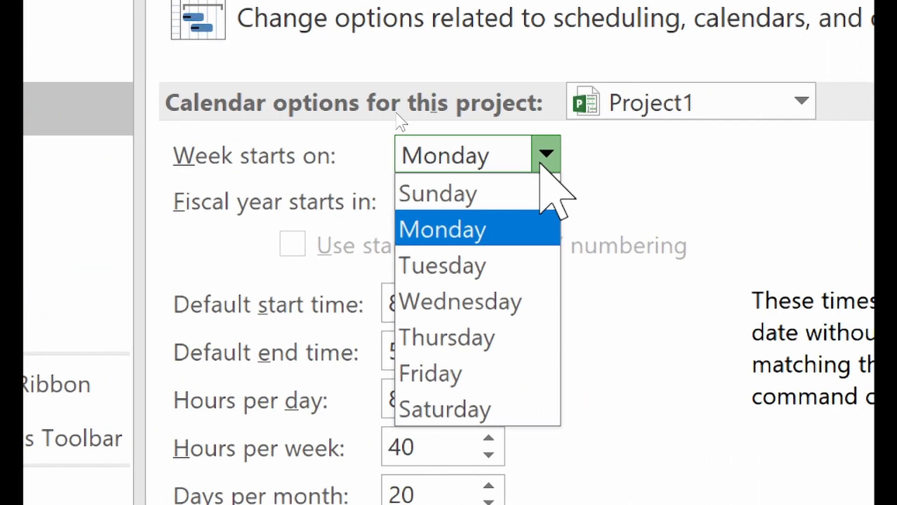
left_click(542, 164)
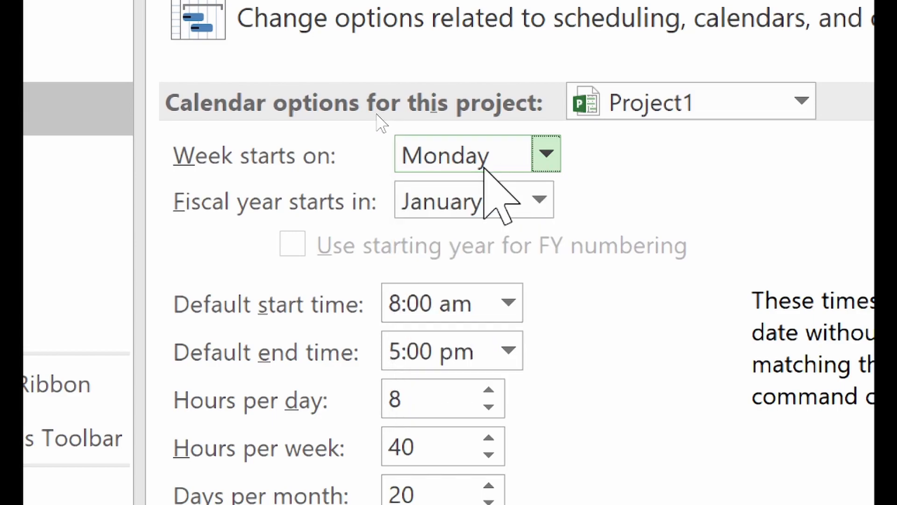
left_click(536, 154)
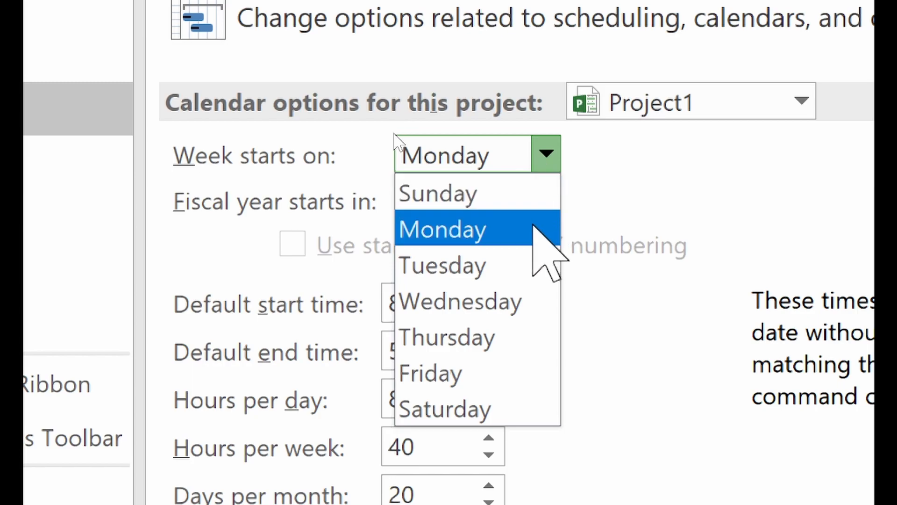
left_click(556, 156)
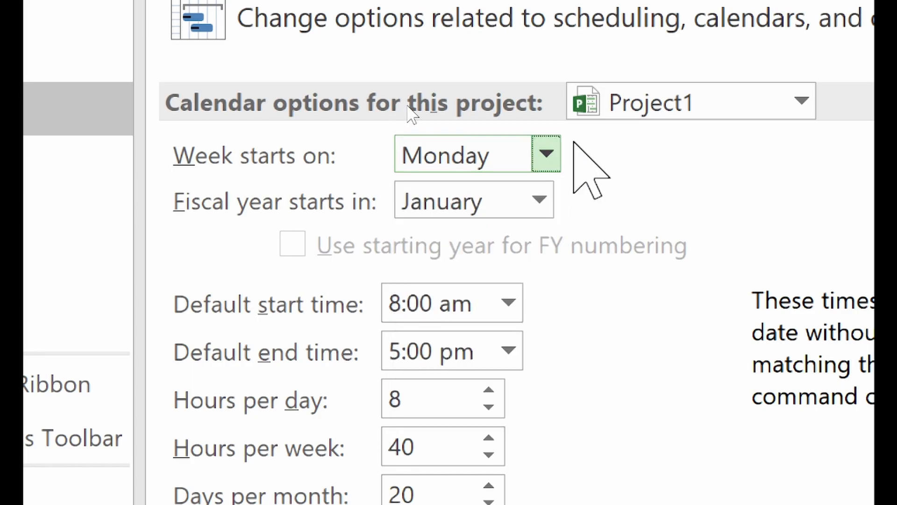
scroll(517, 464, "down", 5)
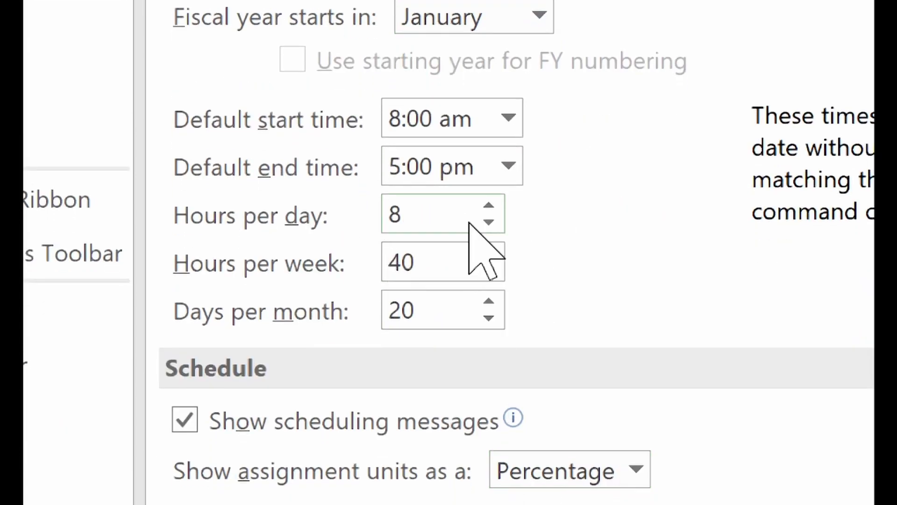
- Set the default start time to 7:00 am and default end time to 4:00 pm
left_click(508, 118)
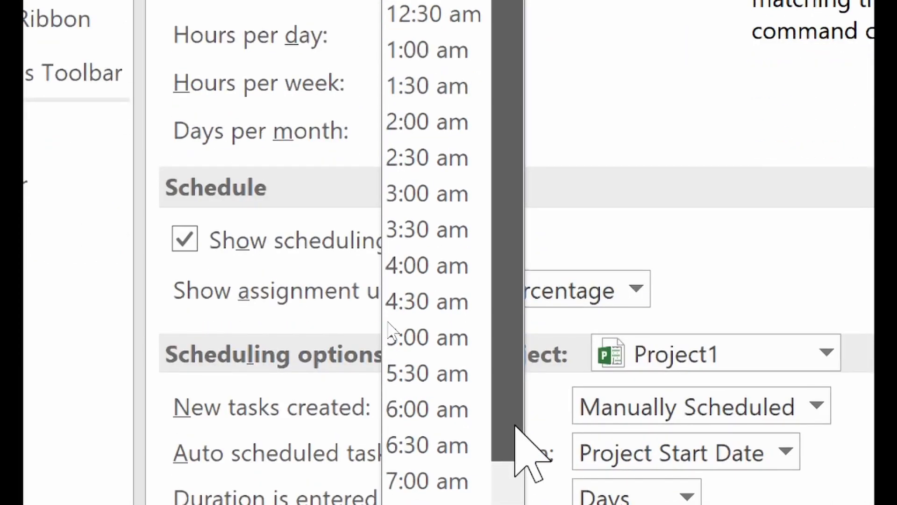
left_click_drag(516, 426, 521, 477)
left_click(454, 386)
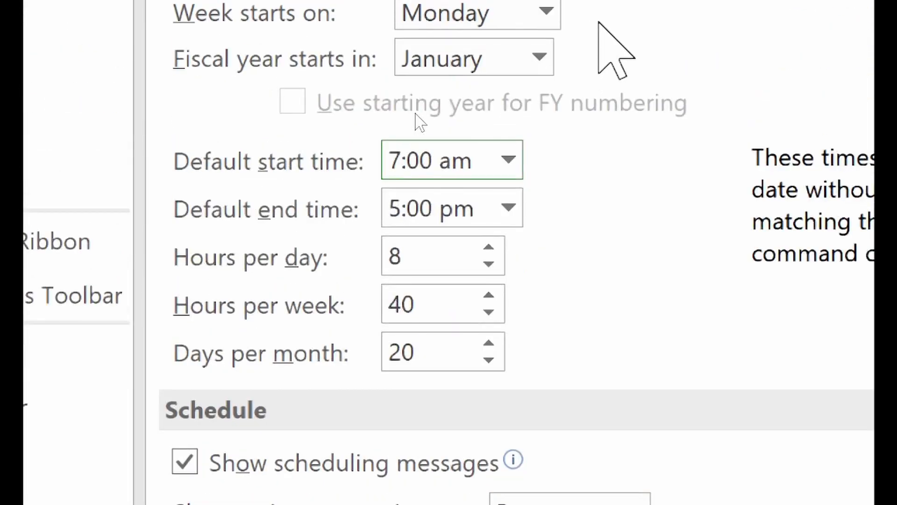
left_click(508, 210)
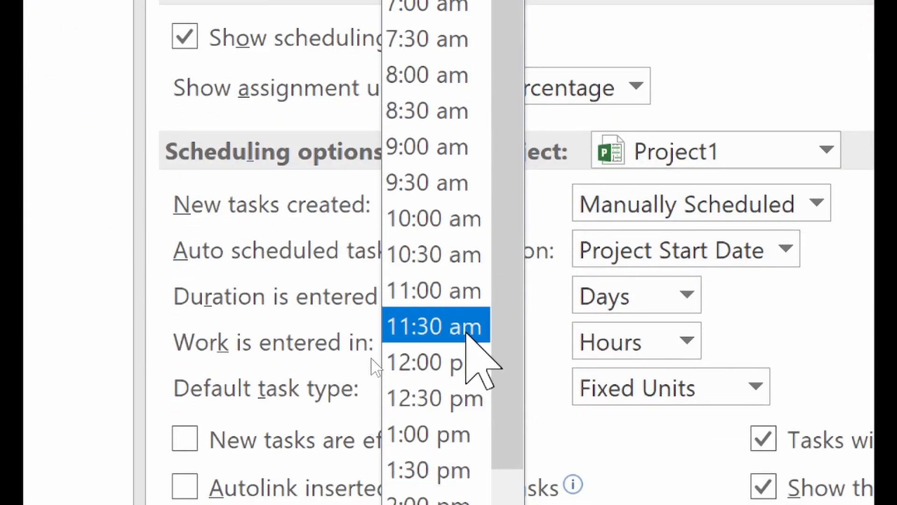
scroll(468, 335, "down", 1)
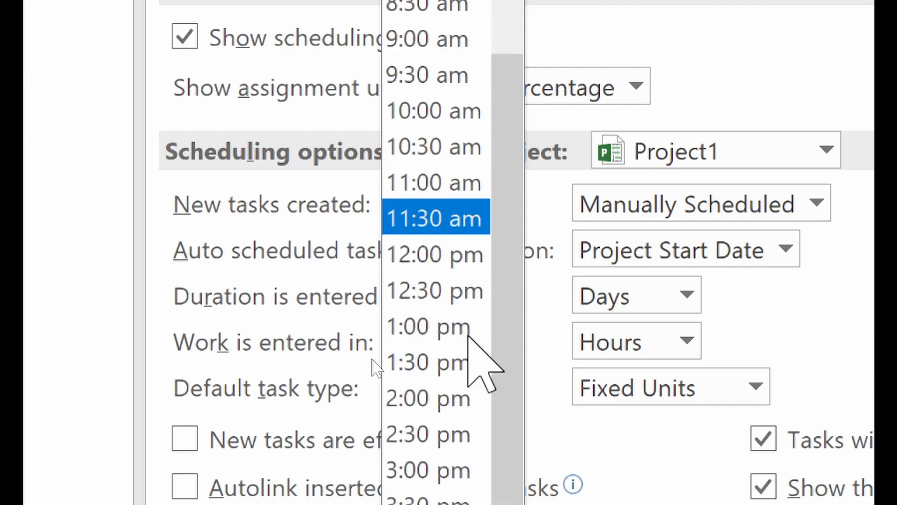
scroll(468, 336, "down", 1)
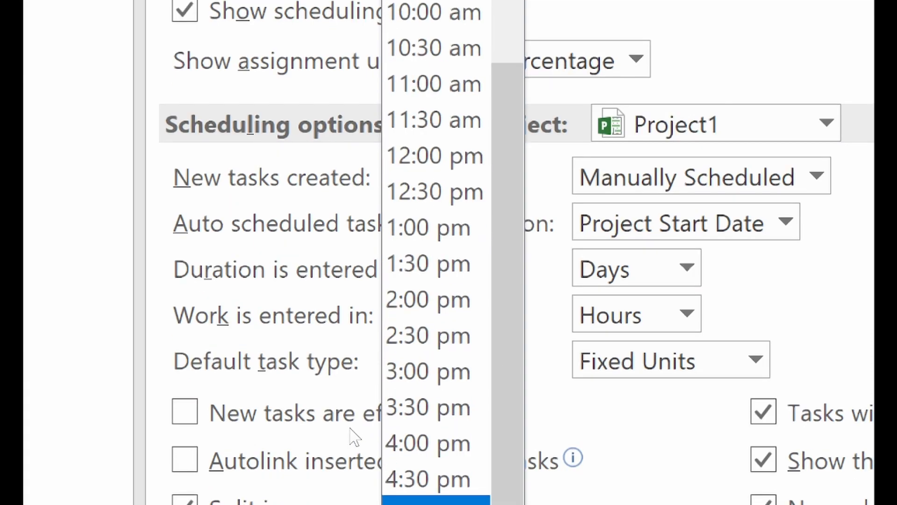
left_click(418, 443)
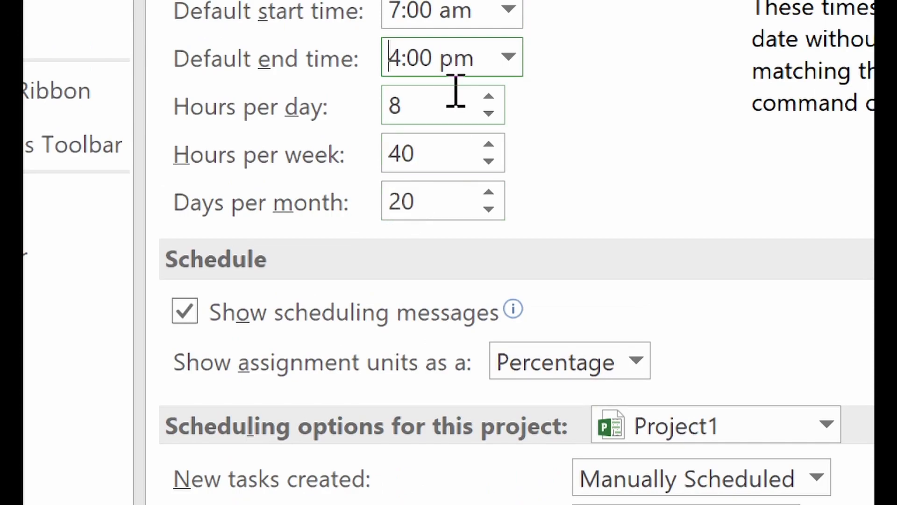
left_click(448, 202)
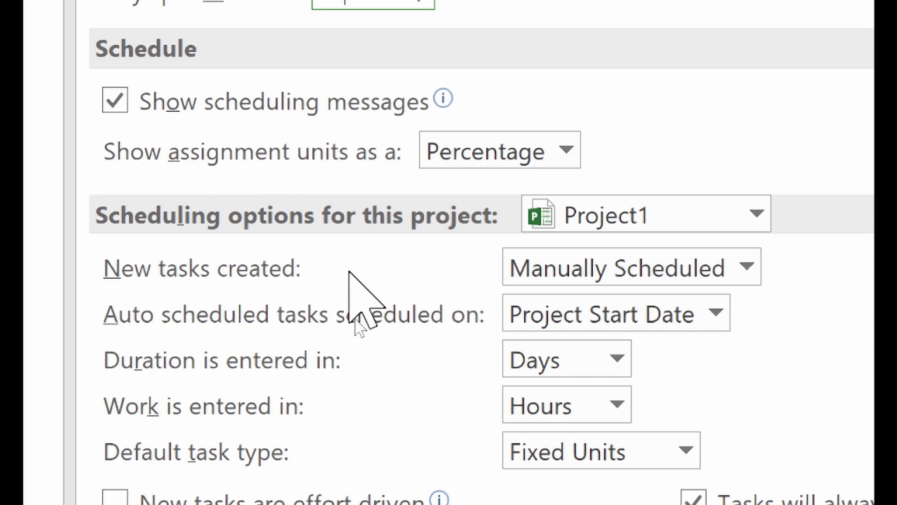
- Set new tasks to Auto Scheduled, then go to the Advanced options page
left_click(668, 274)
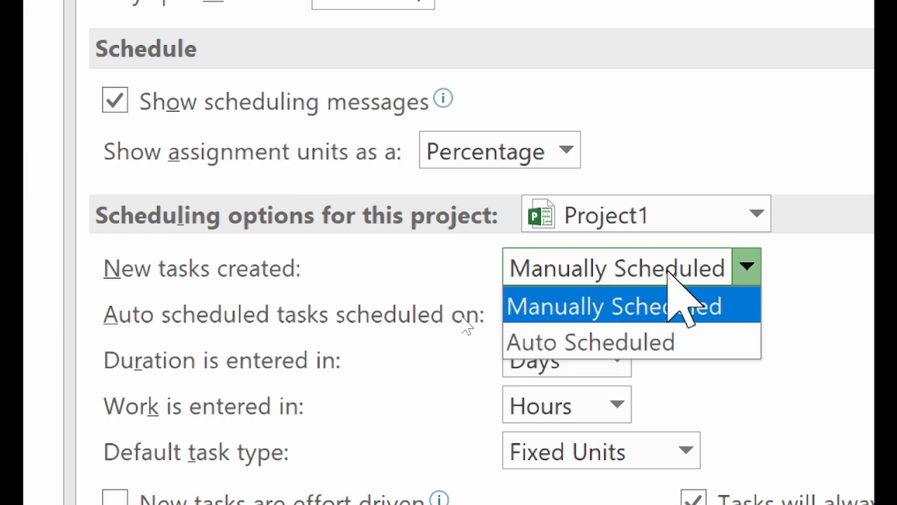
left_click(673, 343)
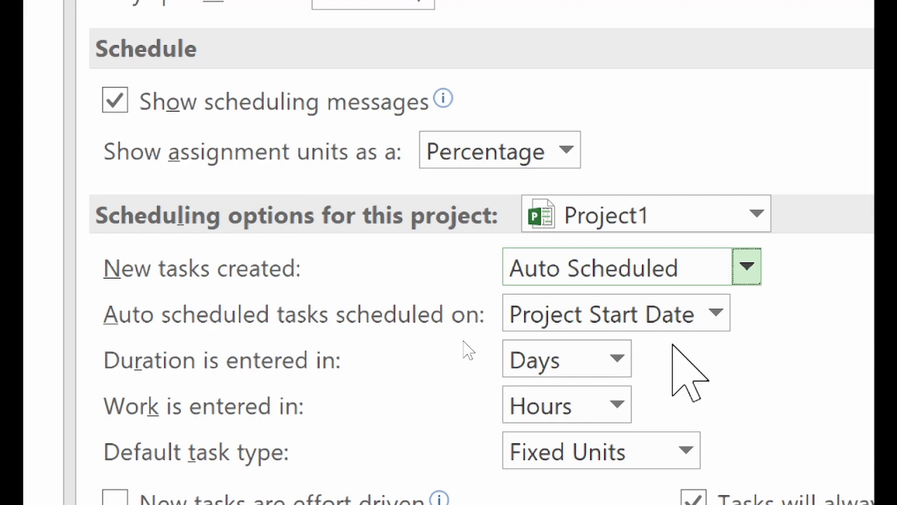
left_click(200, 167)
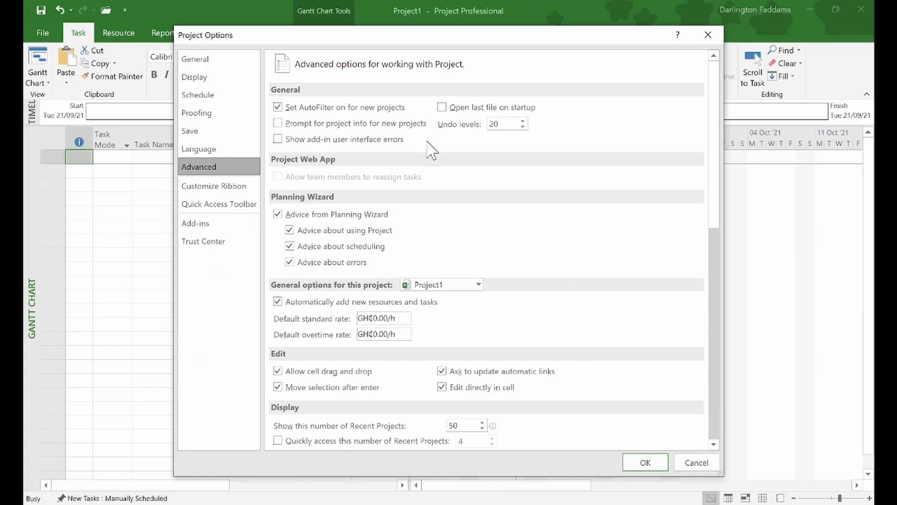
- Apply the Project Options with OK, returning to the empty Gantt chart
scroll(430, 150, "down", 3)
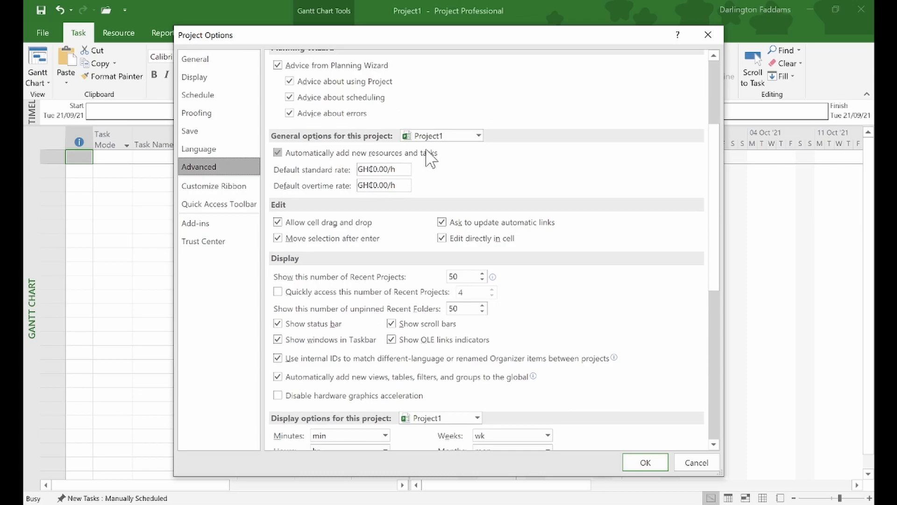
scroll(430, 158, "down", 2)
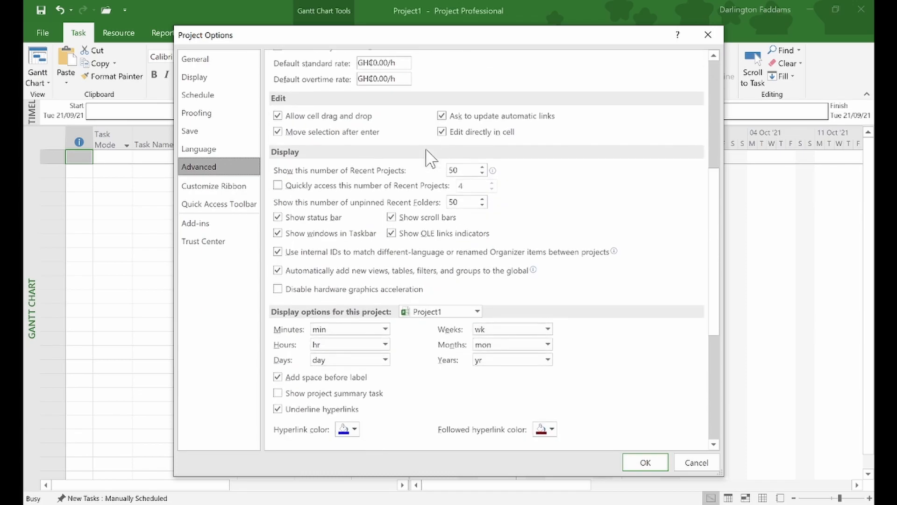
scroll(430, 159, "down", 5)
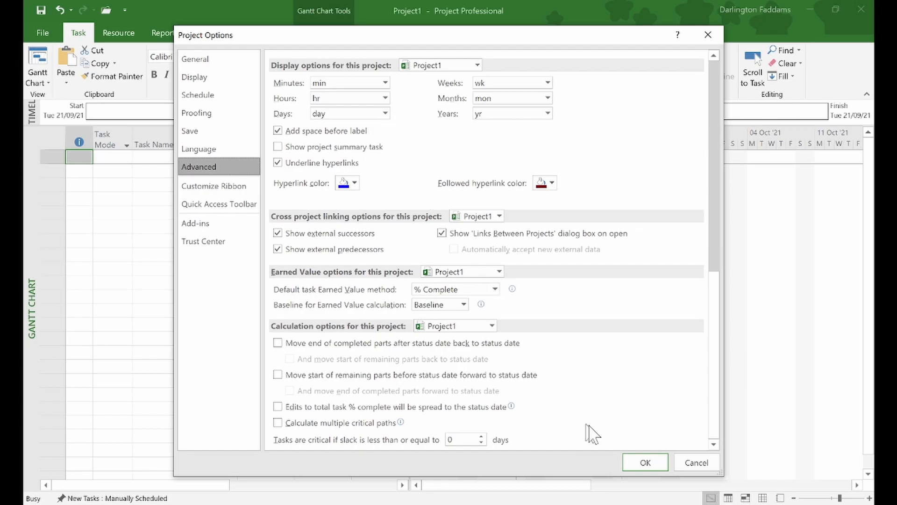
left_click(643, 462)
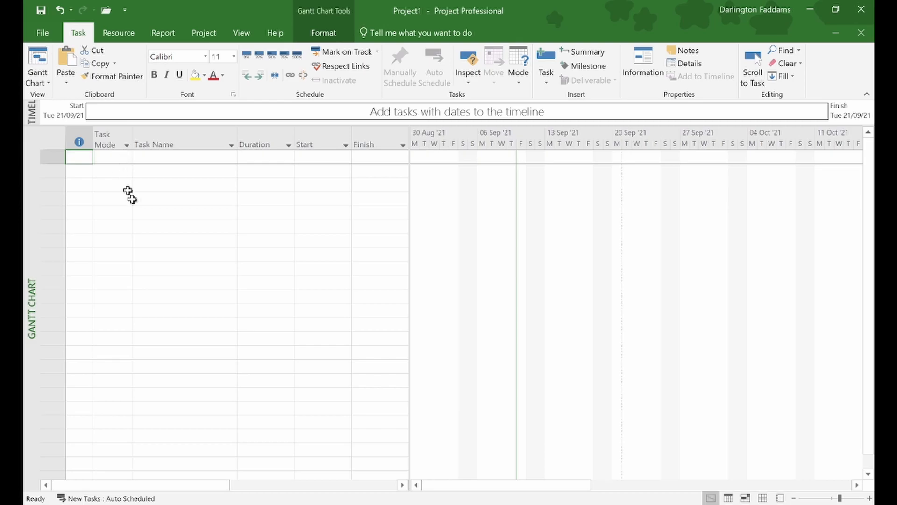
- Show the Recent project files list on the File > Open page
left_click(43, 35)
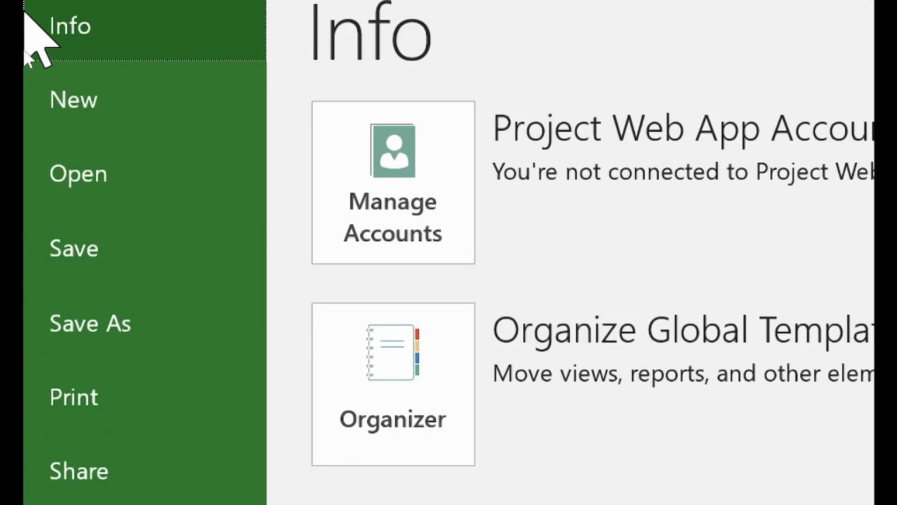
left_click(74, 186)
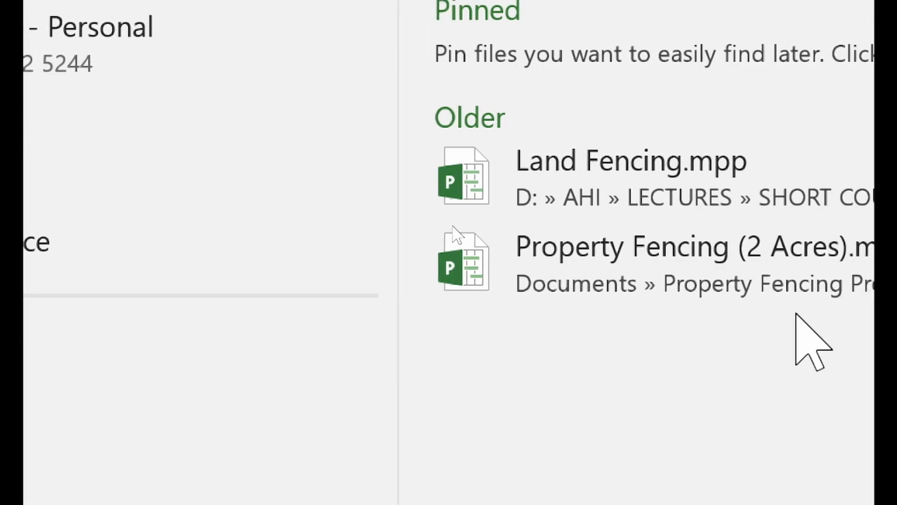
- Open Property Fencing (2 Acres).mpp from the Recent list
left_click(395, 222)
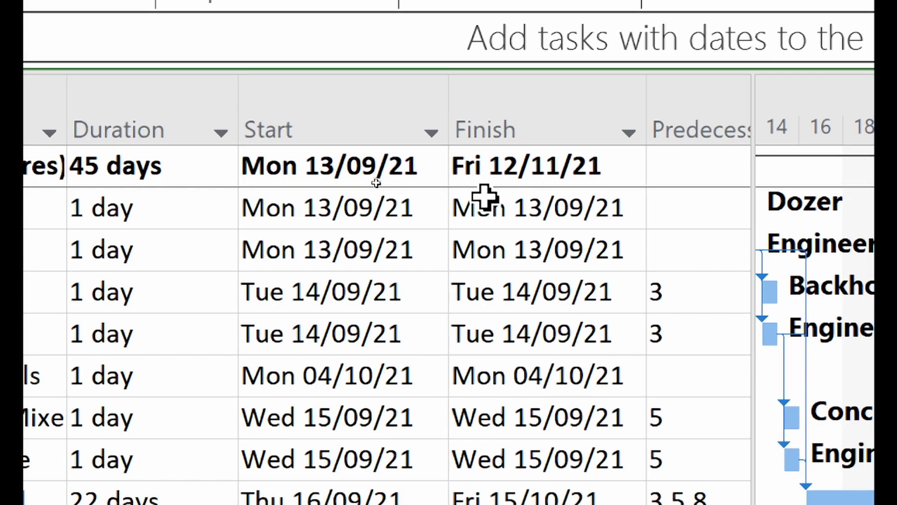
scroll(485, 197, "right", 5)
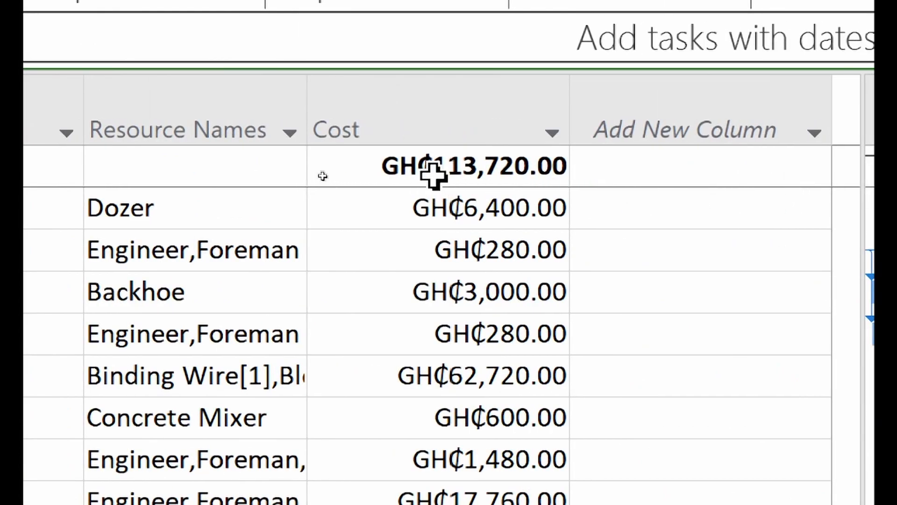
scroll(434, 176, "left", 4)
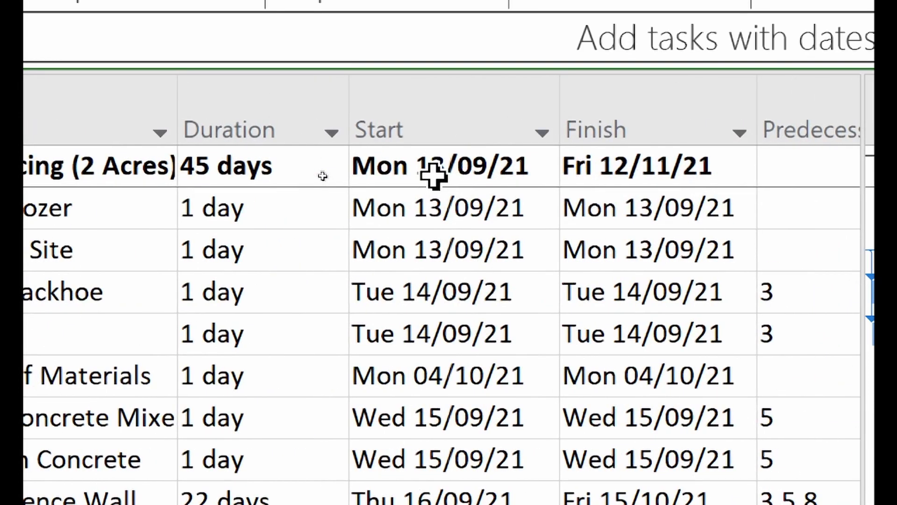
scroll(356, 176, "left", 5)
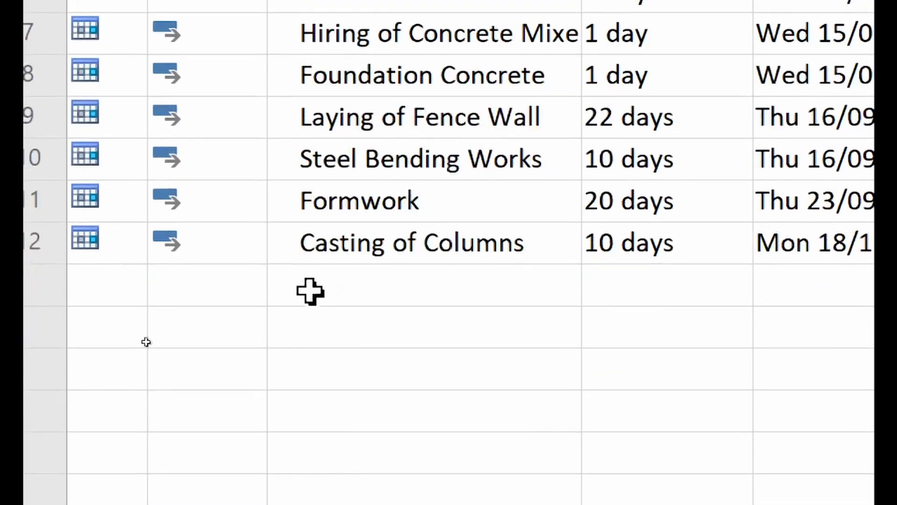
- Enter 'Sub Structure for 2 Bedroom House' as task 13, replacing the mistaken 'Foundation Sub S' entry
left_click(304, 286)
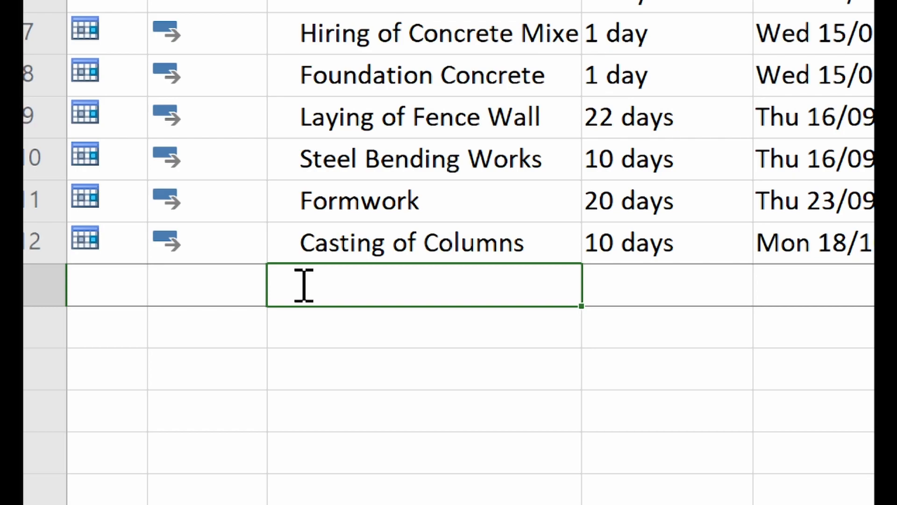
type("Found")
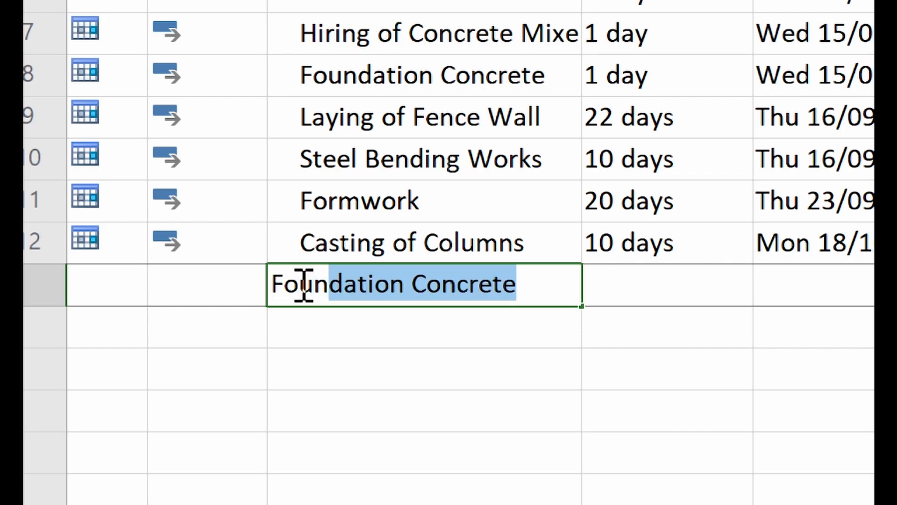
type("ation ")
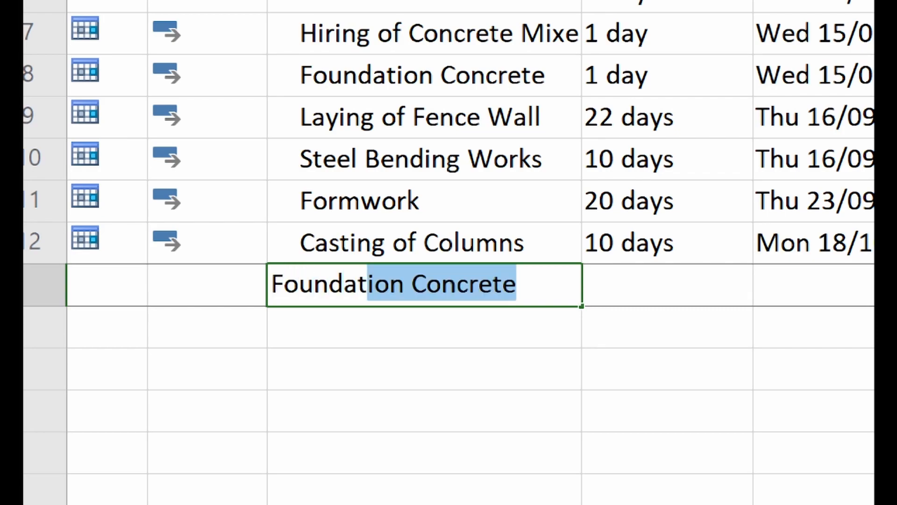
type("S")
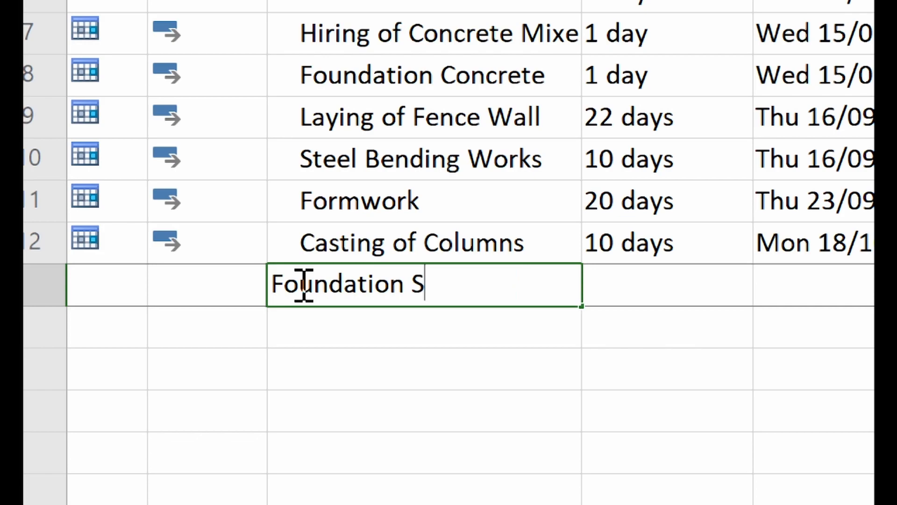
type("ub S")
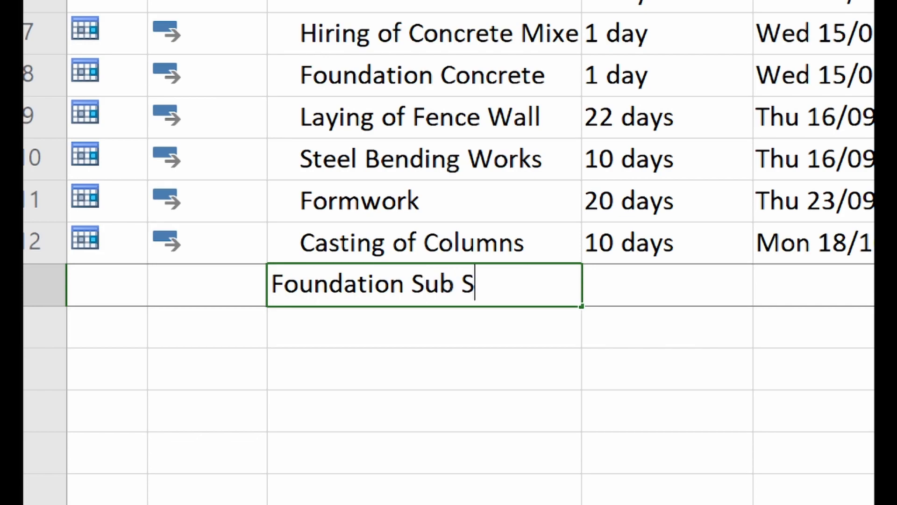
key("BackSpace")
key("BackSpace")
key("BackSpace")
key("BackSpace")
key("BackSpace")
key("BackSpace")
key("BackSpace")
key("BackSpace")
key("BackSpace")
key("BackSpace")
key("BackSpace")
key("BackSpace")
key("BackSpace")
key("BackSpace")
key("BackSpace")
key("BackSpace")
type("Sub S")
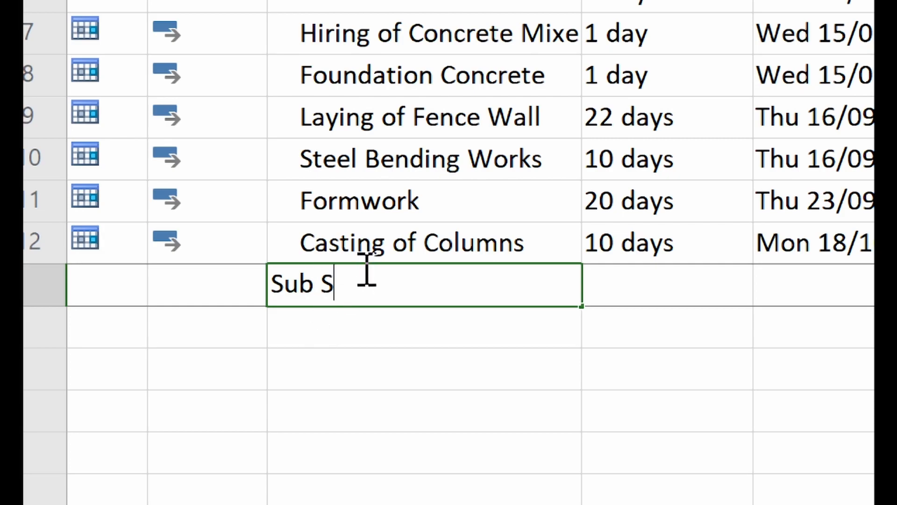
type("truc")
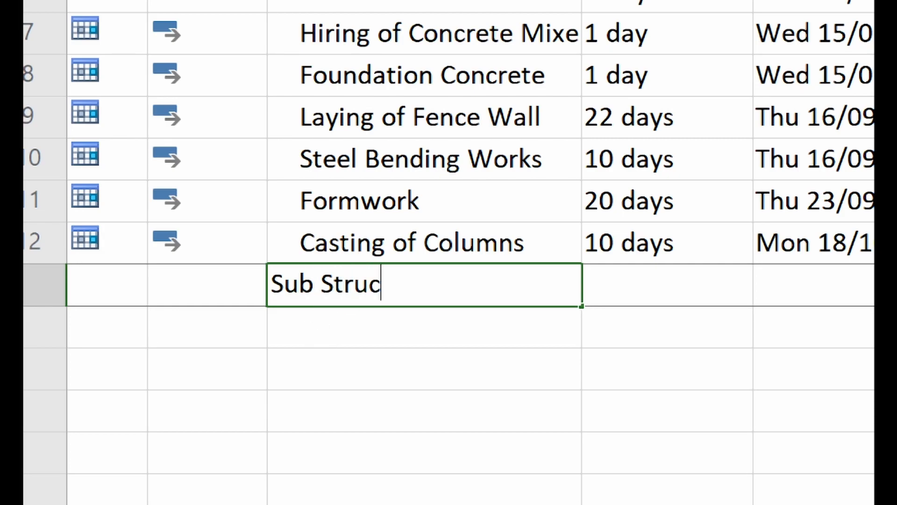
type("ture for 2")
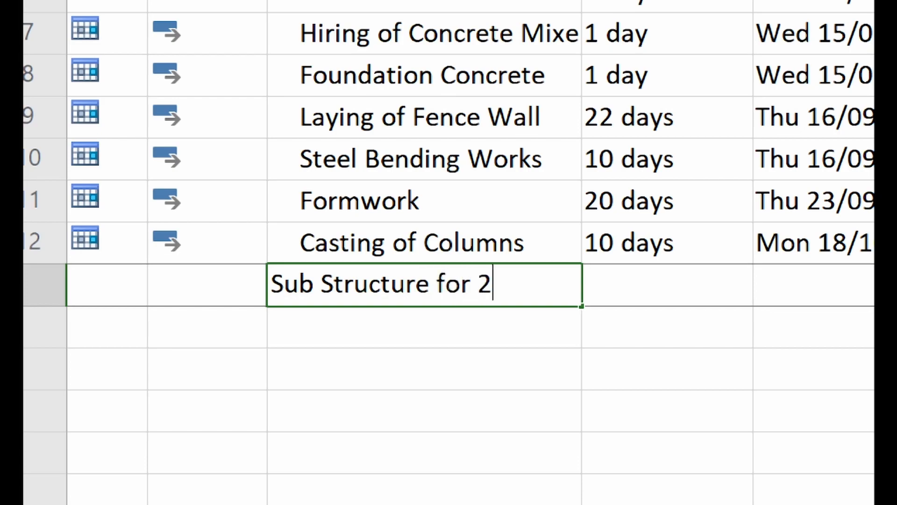
type(" Bed")
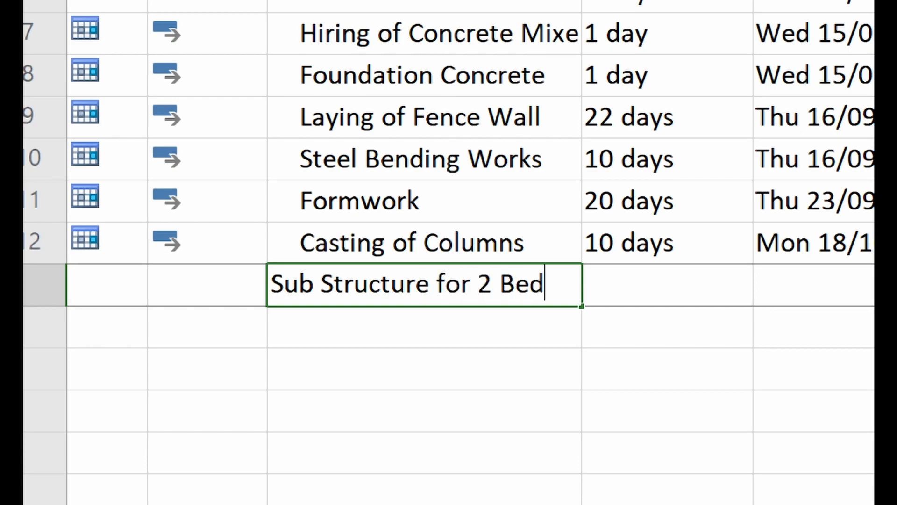
type("room House")
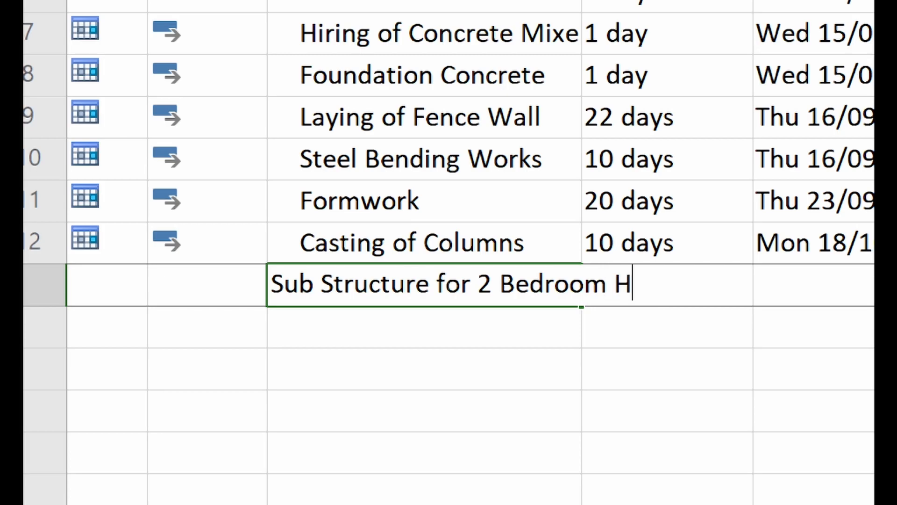
key("Return")
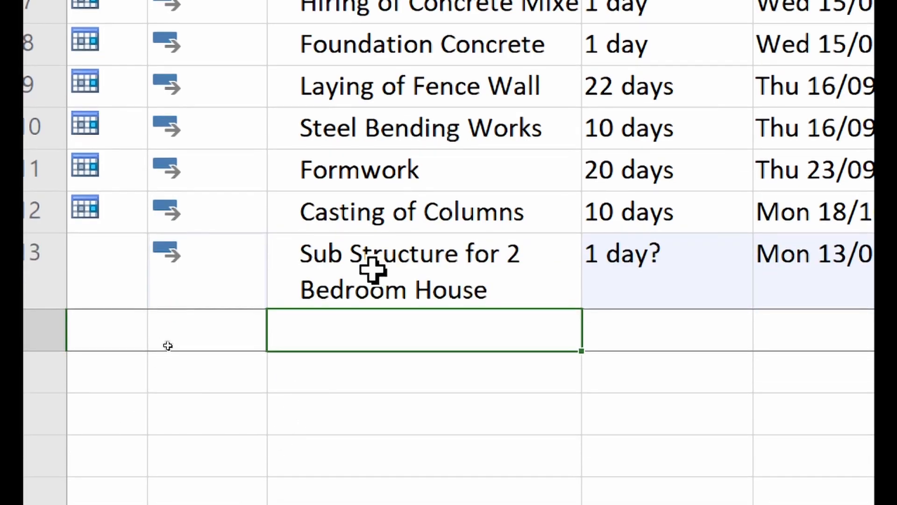
- Move the Sub Structure for 2 Bedroom House task out to top level and reselect it
left_click(375, 302)
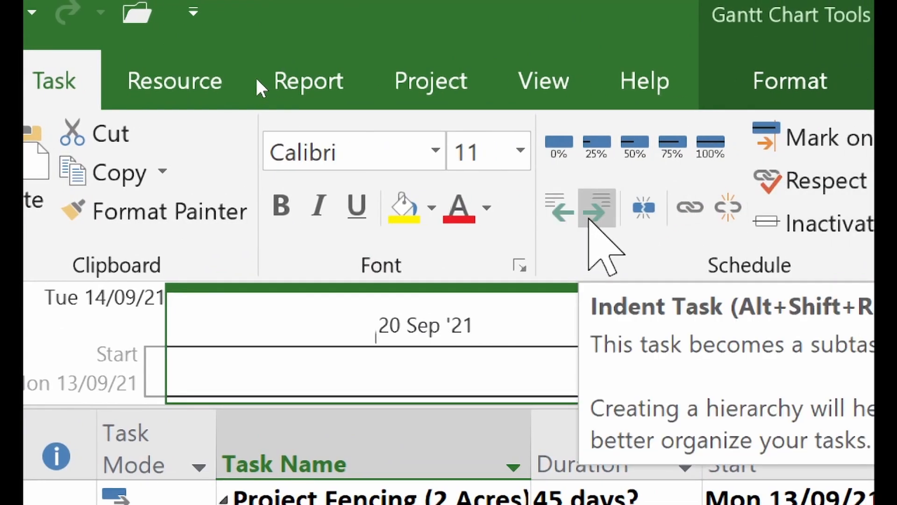
left_click(566, 216)
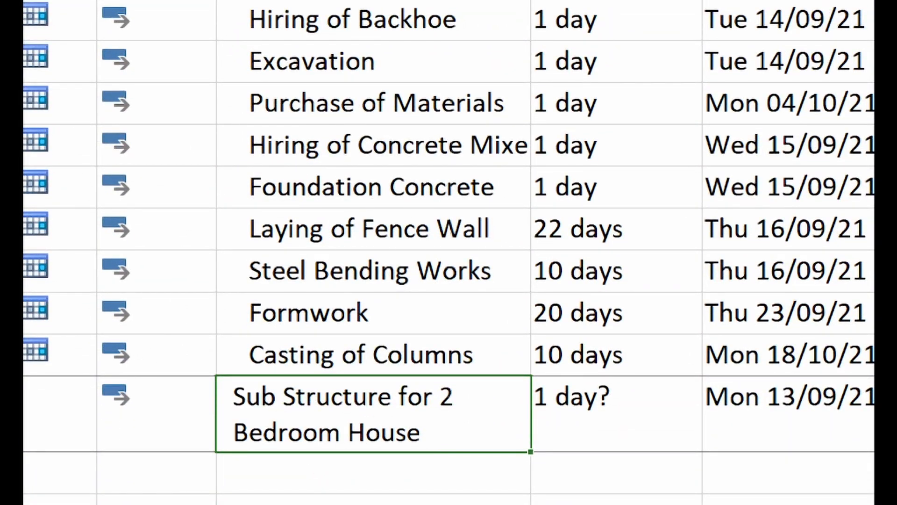
left_click(302, 481)
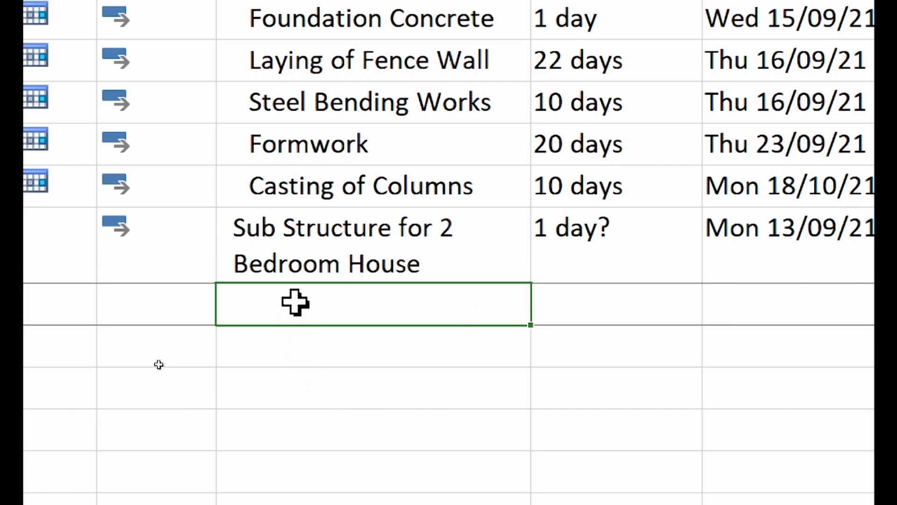
left_click(314, 251)
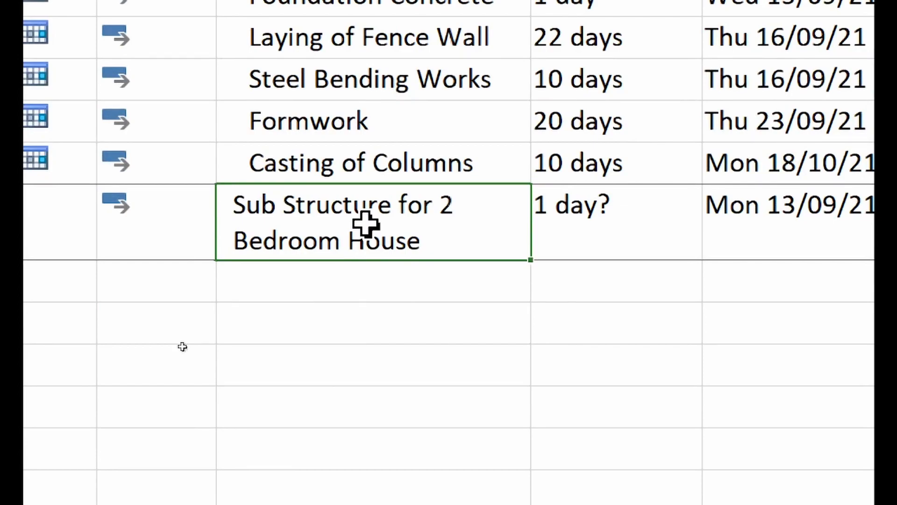
- Retype the task name in capitals as 'SUB STRUCTURE FOR 2 BEDROOM HOUSE'
type("SUB S")
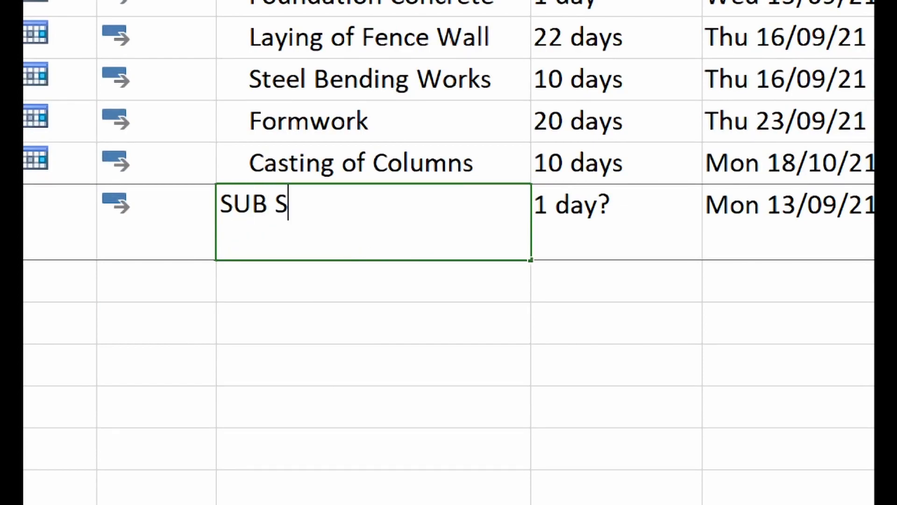
type("TRUCTURE")
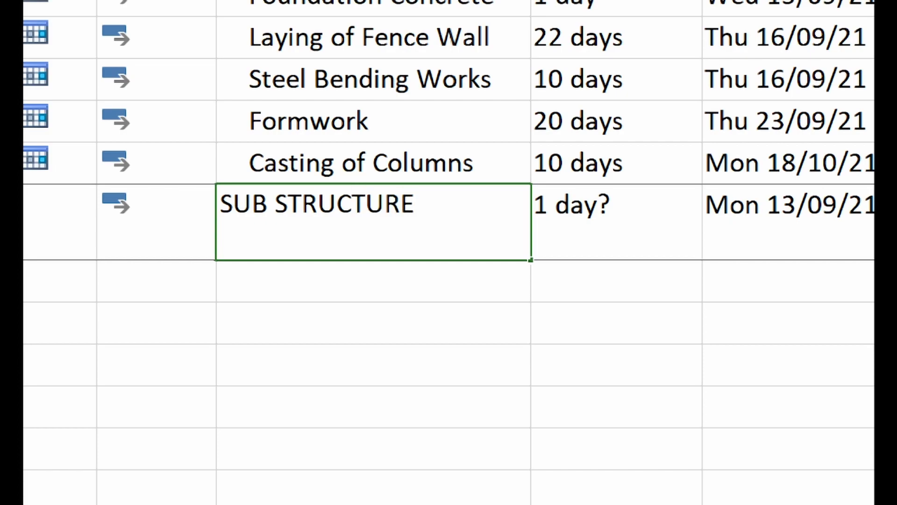
type(" FOR 2 BEDROO")
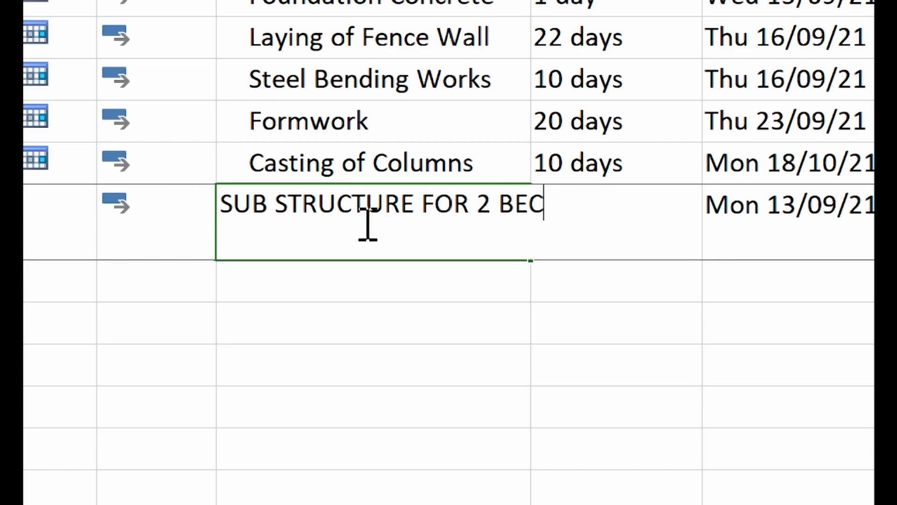
type("M HOUSE")
key("Return")
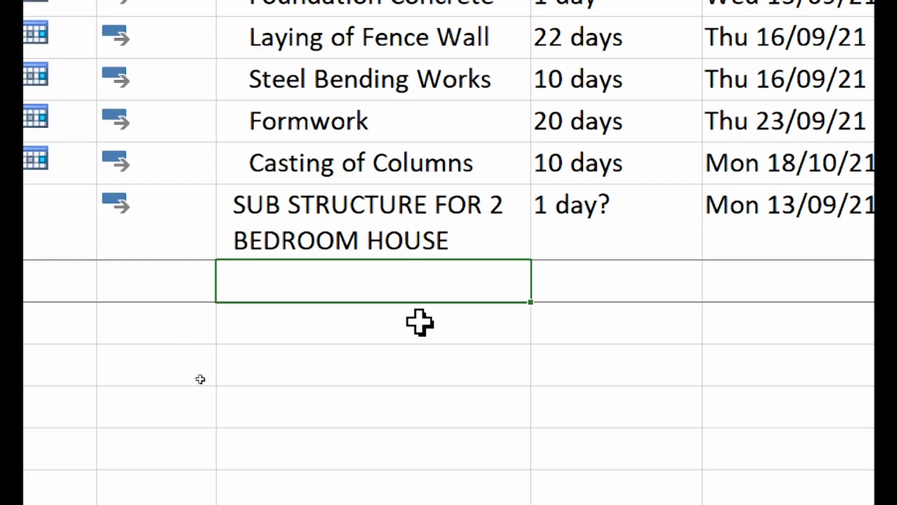
- Enter Excavation in the next row using AutoComplete, then select it for indenting
left_click(358, 288)
type("E")
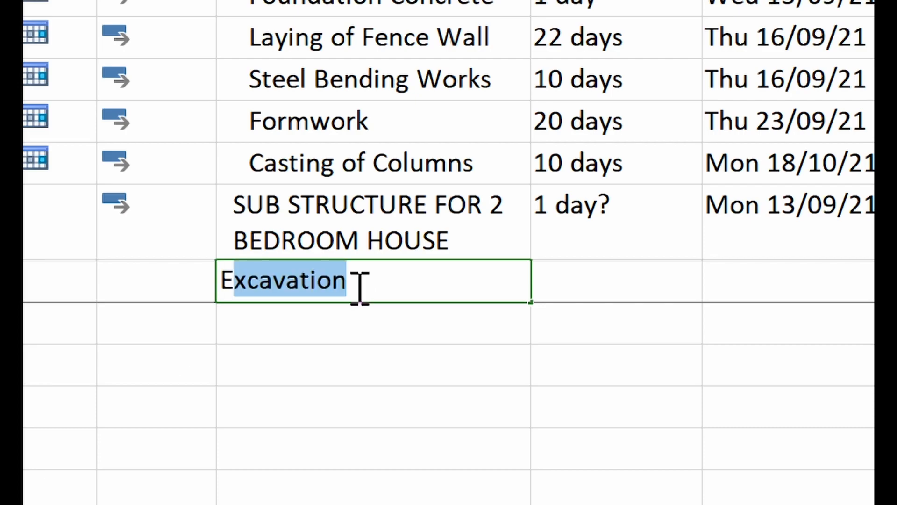
key("Tab")
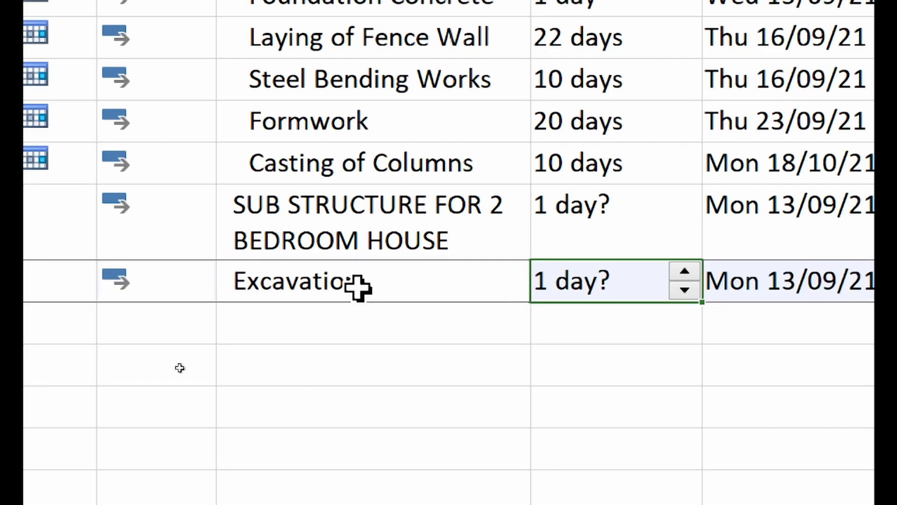
scroll(422, 56, "up", 3)
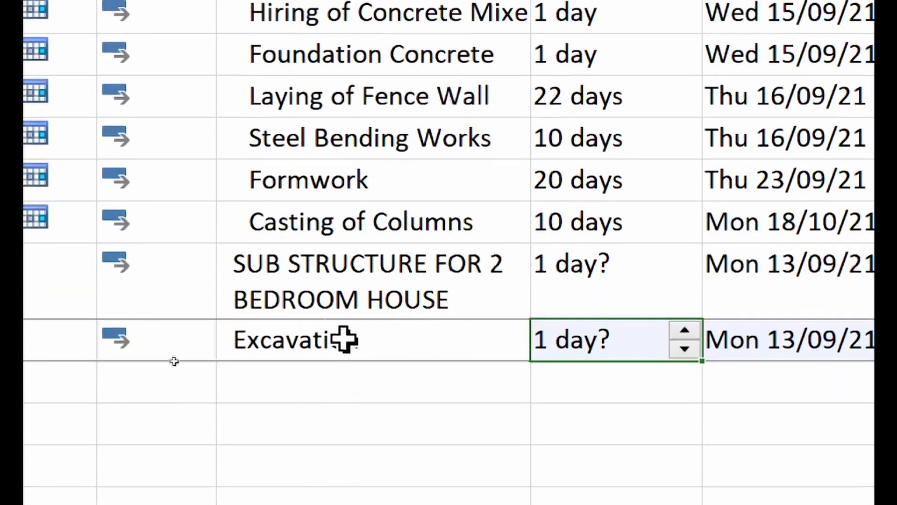
left_click(309, 354)
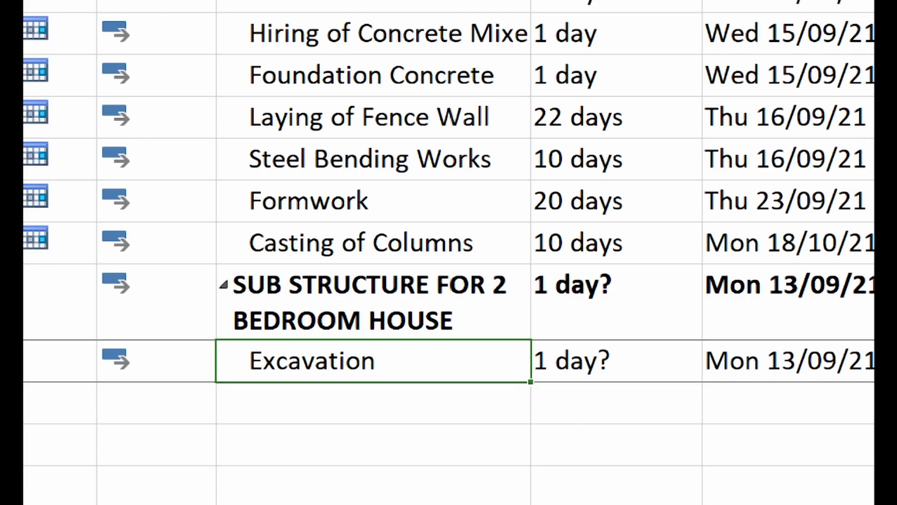
- Enter Foundation Concrete, Laying of Footing, Back Filling and Compaction as successive task rows
left_click(309, 409)
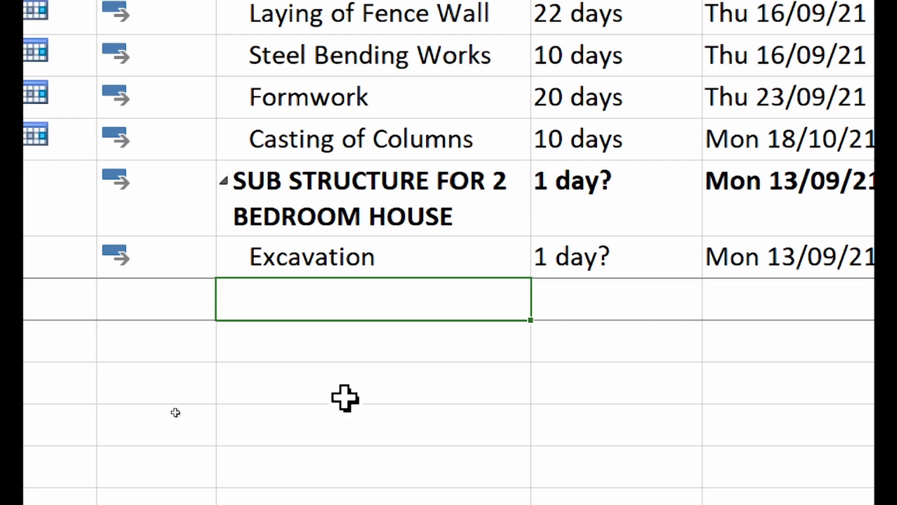
type("Foundation Concrete")
key("Tab")
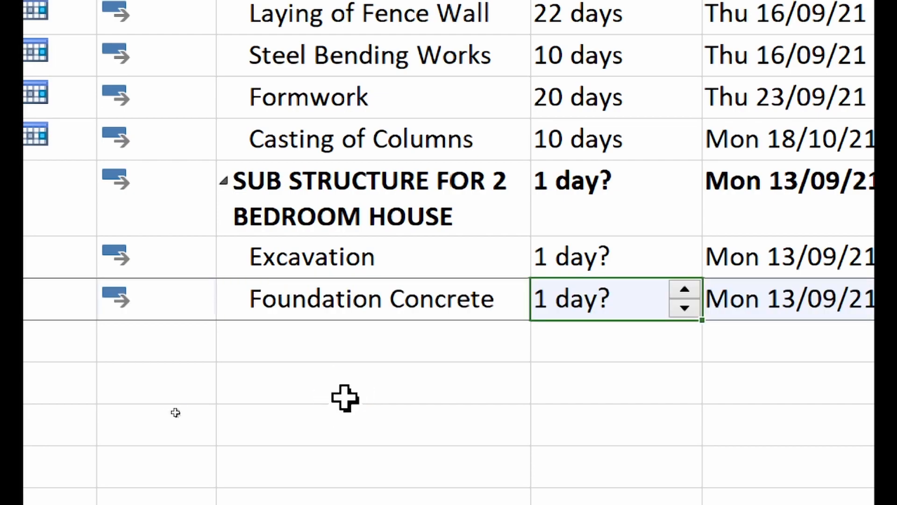
left_click(343, 337)
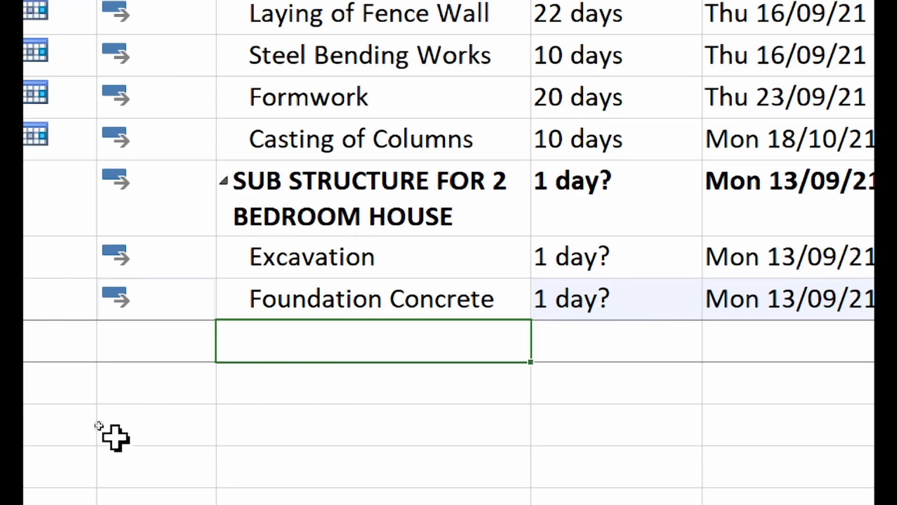
type("Laying of Footing")
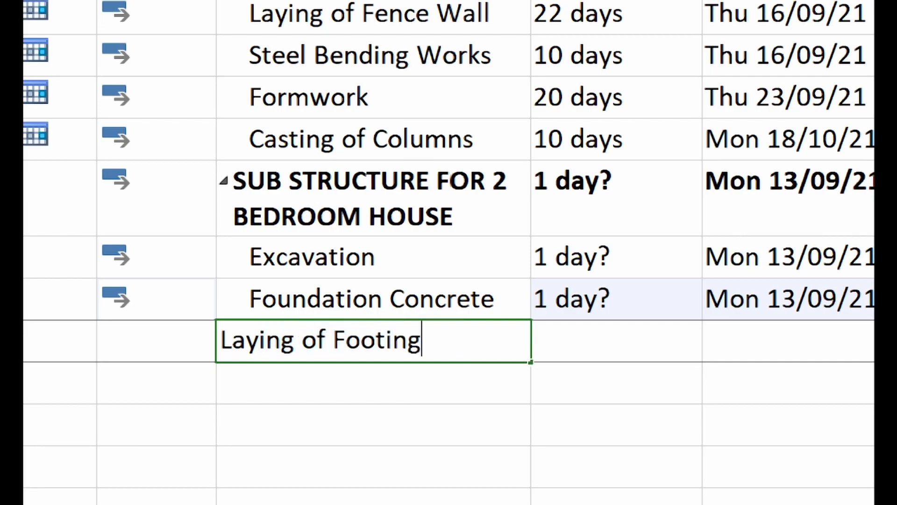
key("Return")
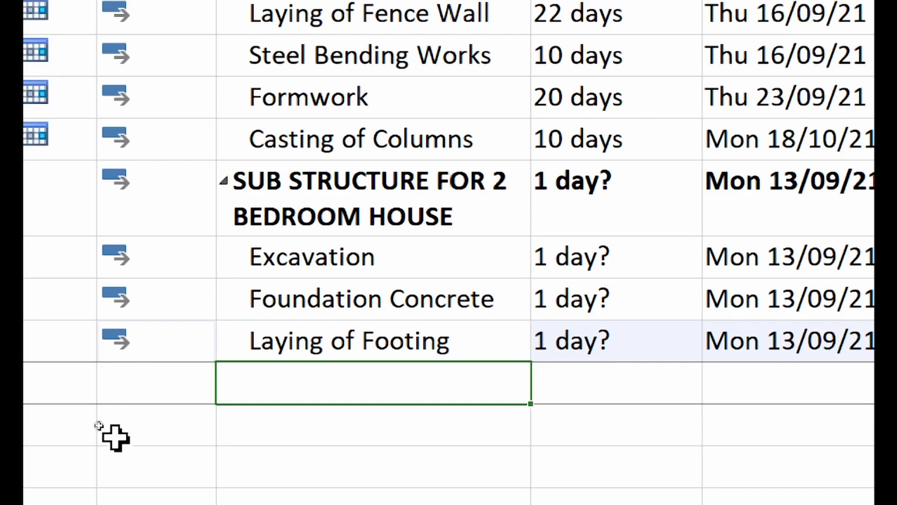
type("Back")
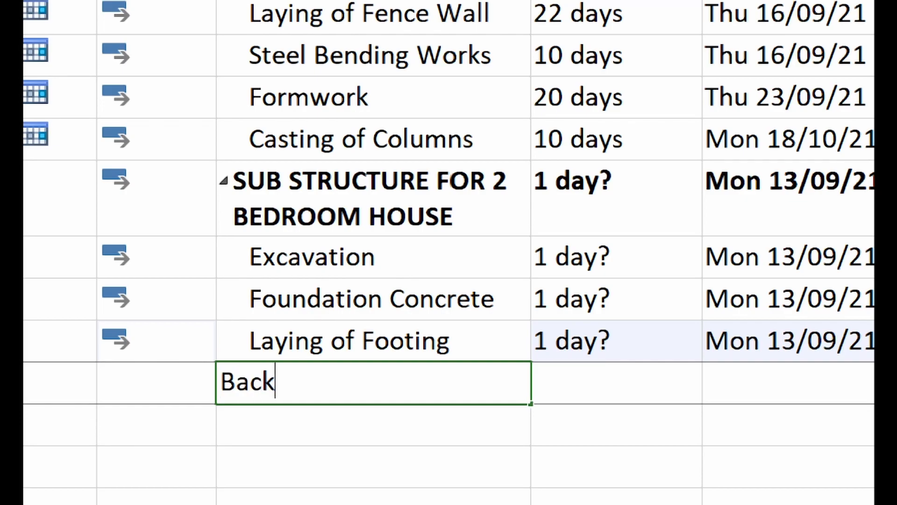
type(" Filling")
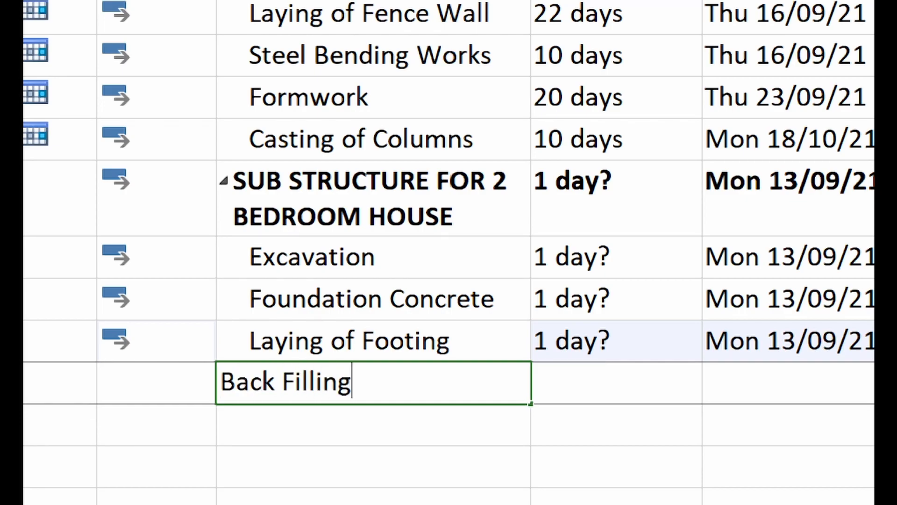
key("Return")
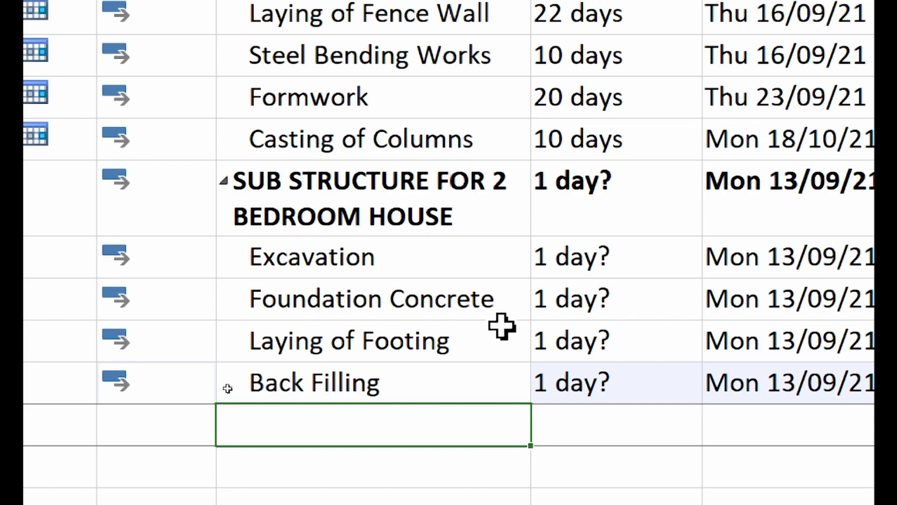
type("Compaction")
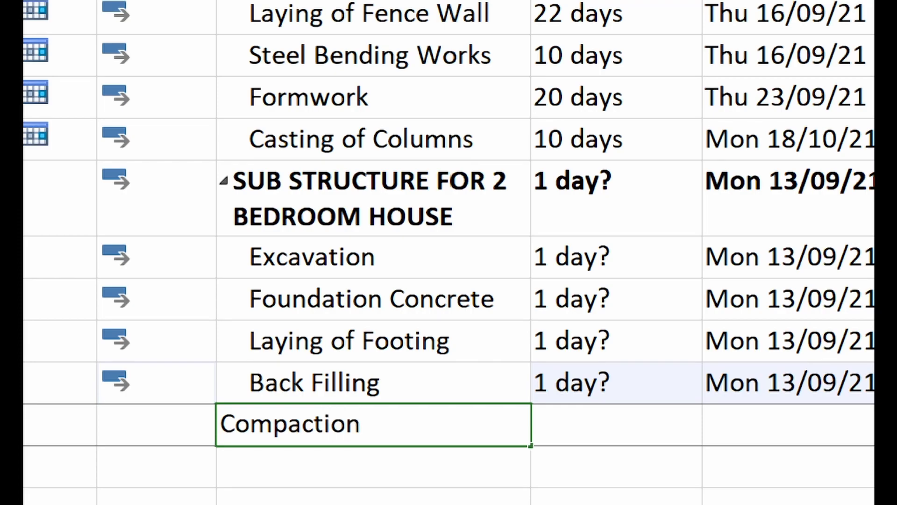
key("Return")
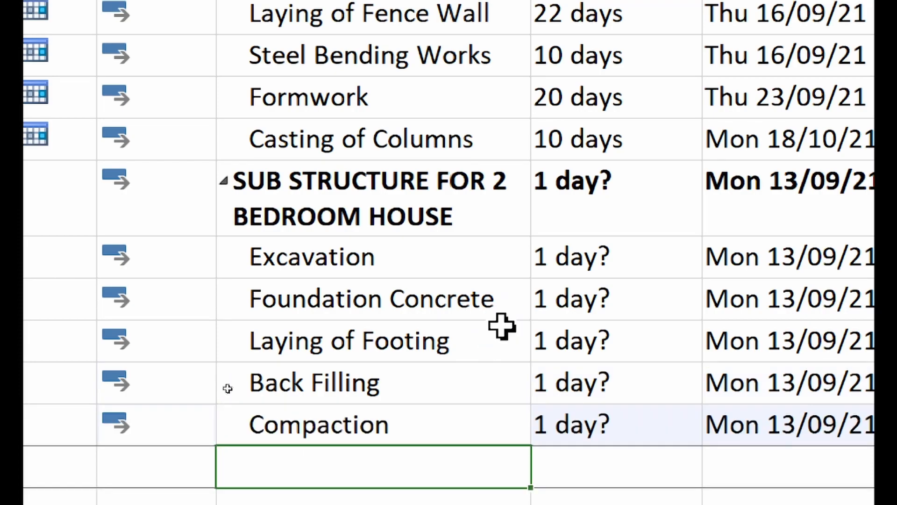
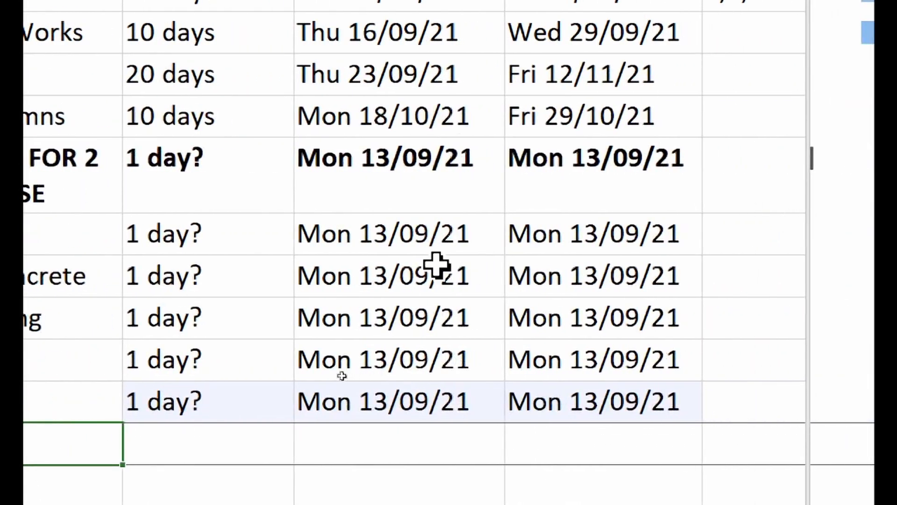
- Start Excavation on 15 September with a 1-day duration
left_click(456, 235)
left_click(488, 234)
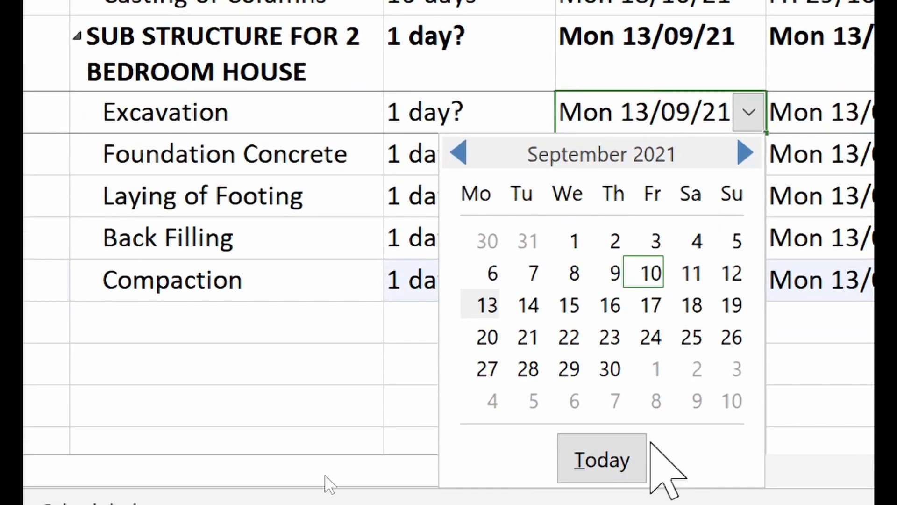
left_click(568, 307)
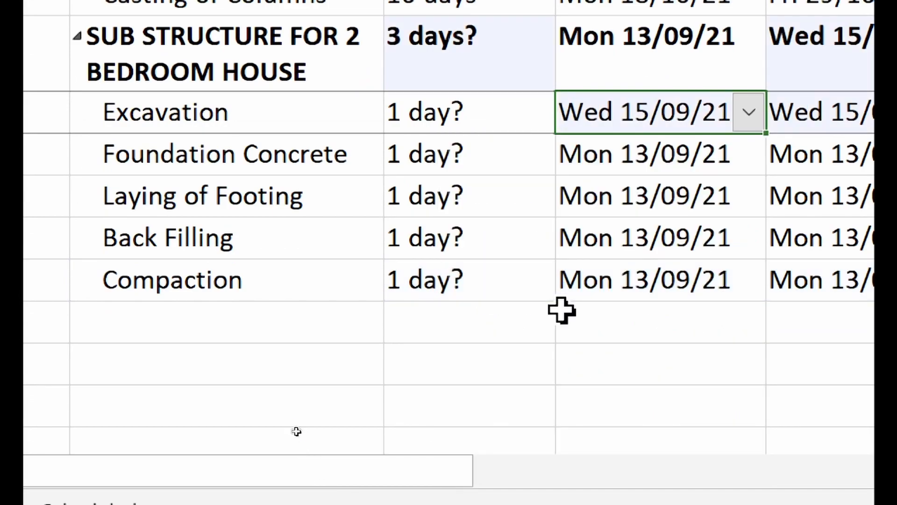
left_click(478, 113)
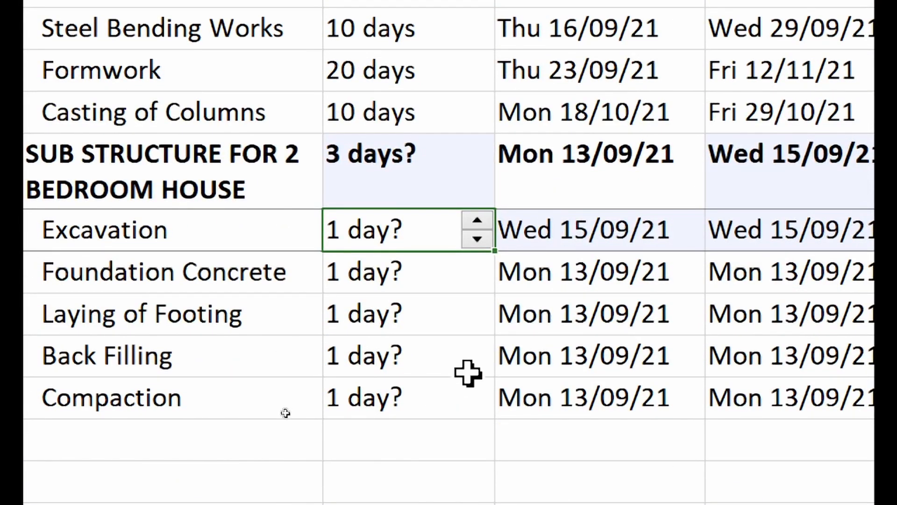
type("1")
key("Return")
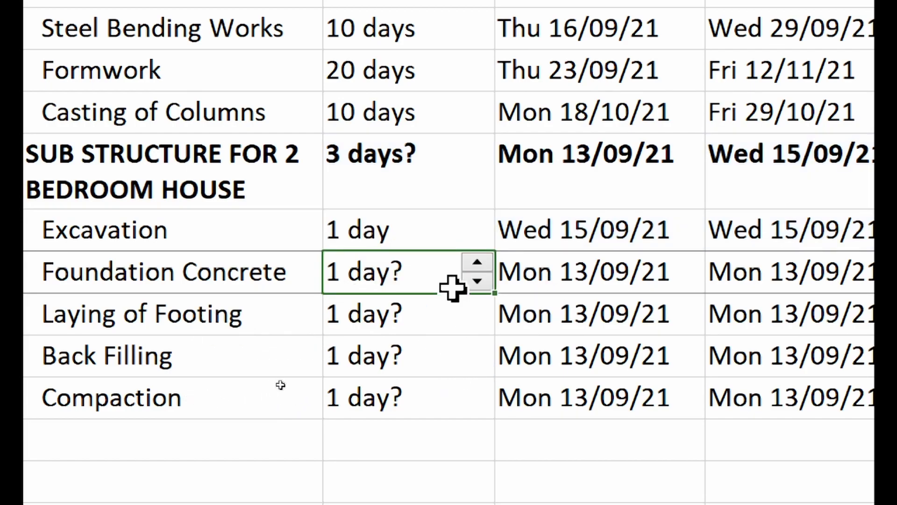
- Move Foundation Concrete to start 16 September, choosing Move in the Planning Wizard, with a 3-day duration
left_click(685, 280)
left_click(689, 272)
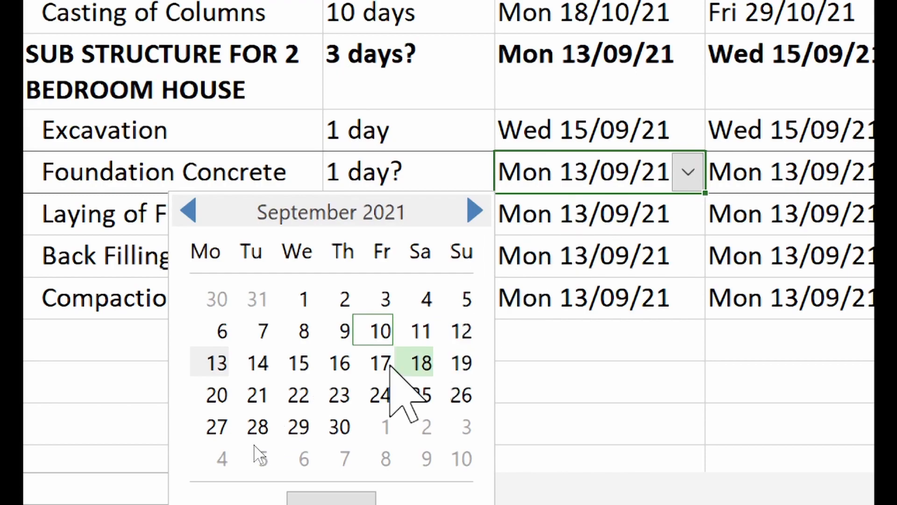
left_click(339, 363)
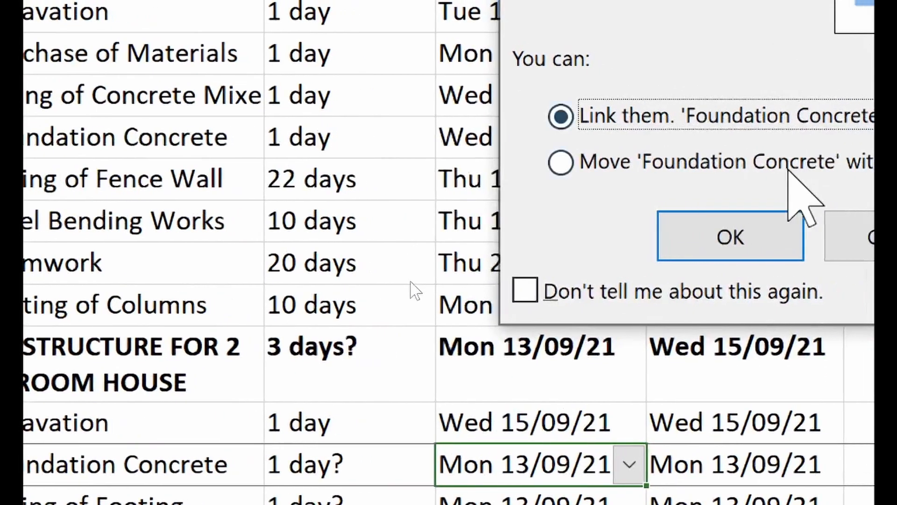
left_click(720, 166)
left_click(751, 222)
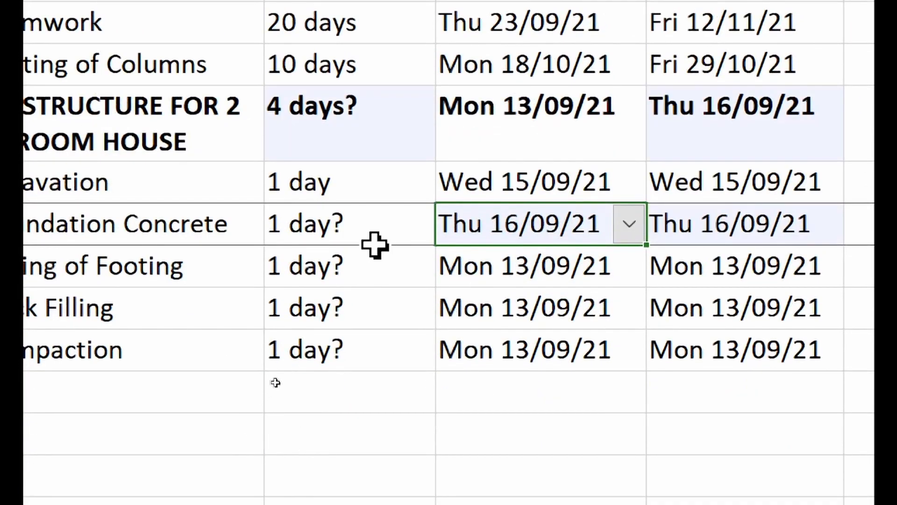
left_click(380, 229)
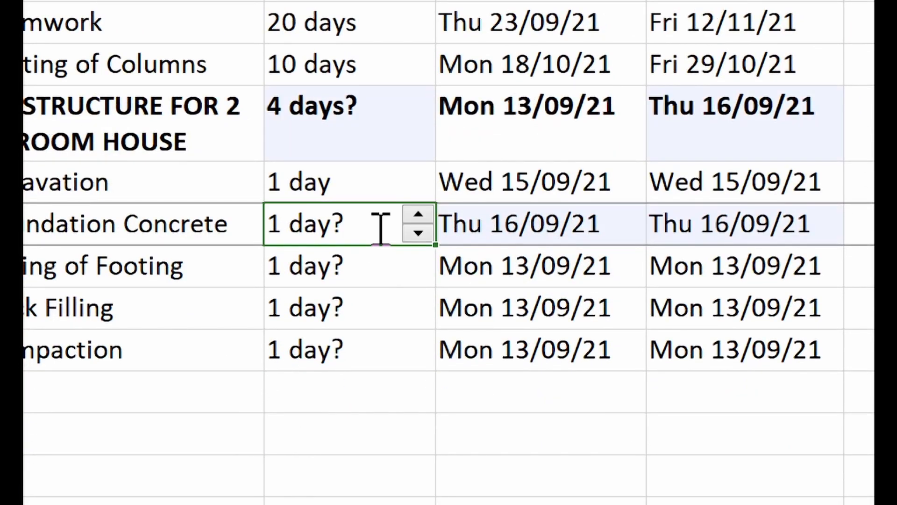
type("3 ")
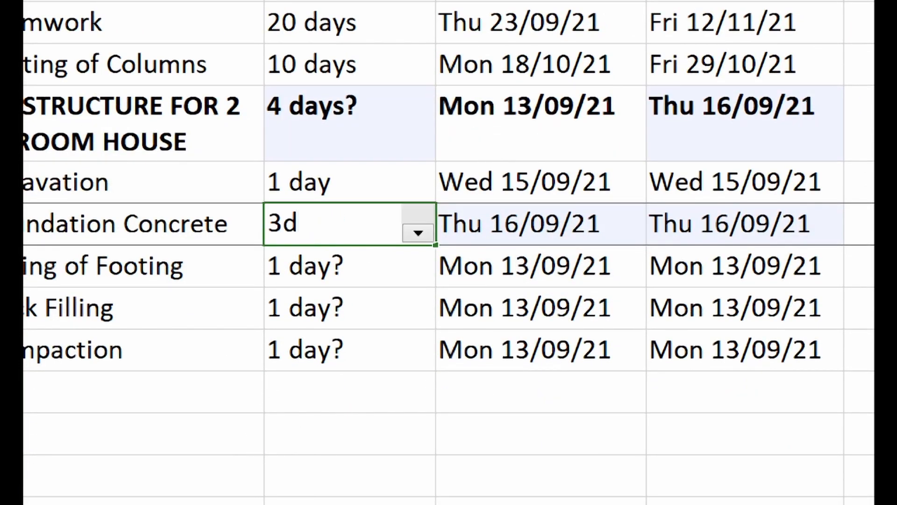
type("d")
key("Return")
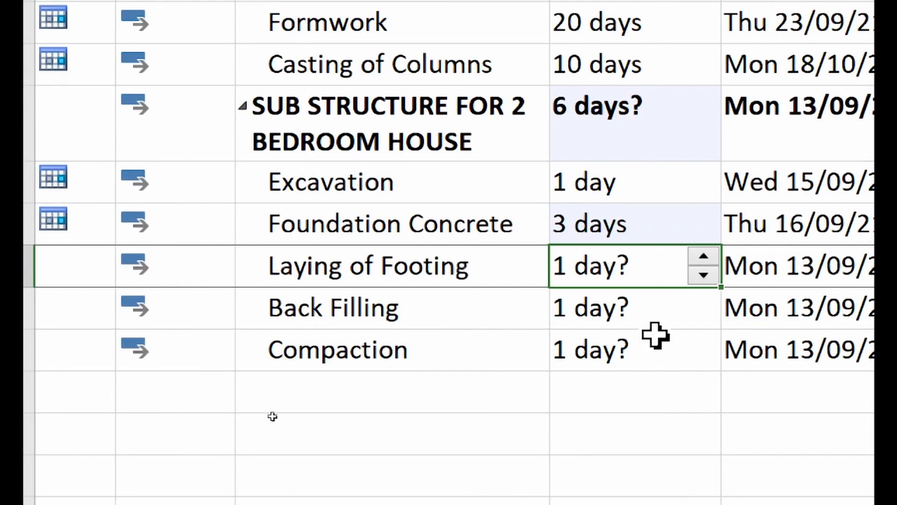
- Start Laying of Footing on 17 September with a 4-day duration
left_click(686, 268)
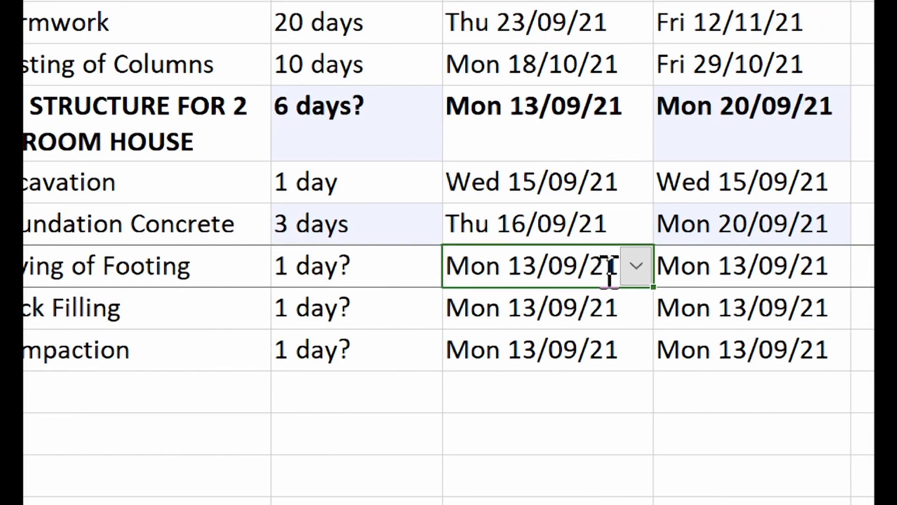
left_click(636, 265)
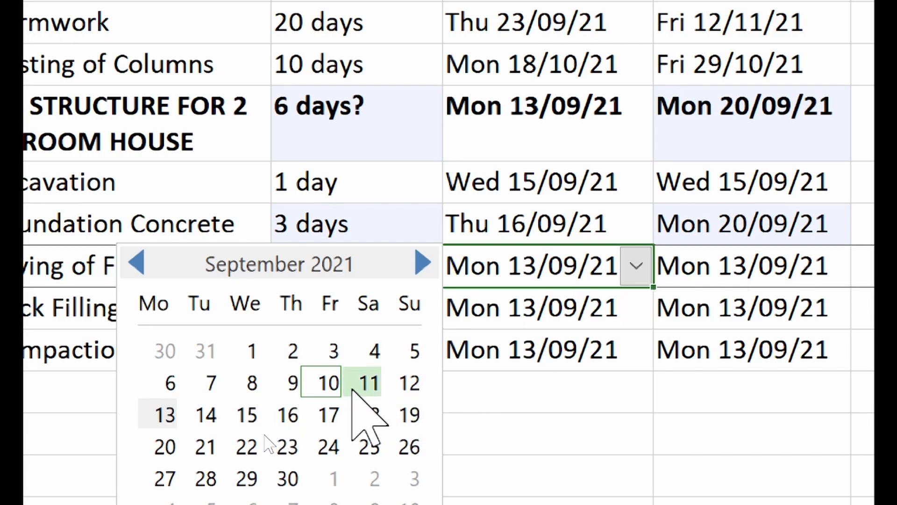
left_click(328, 414)
left_click(401, 263)
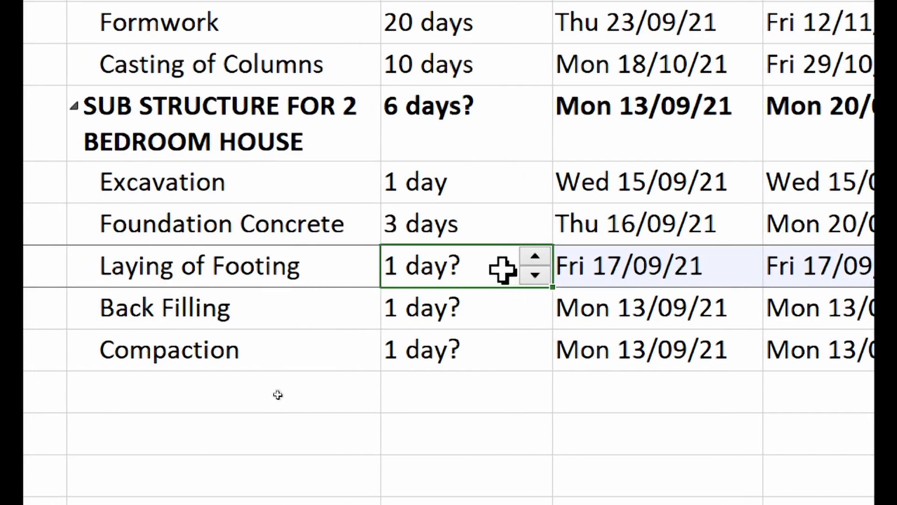
type("4 ")
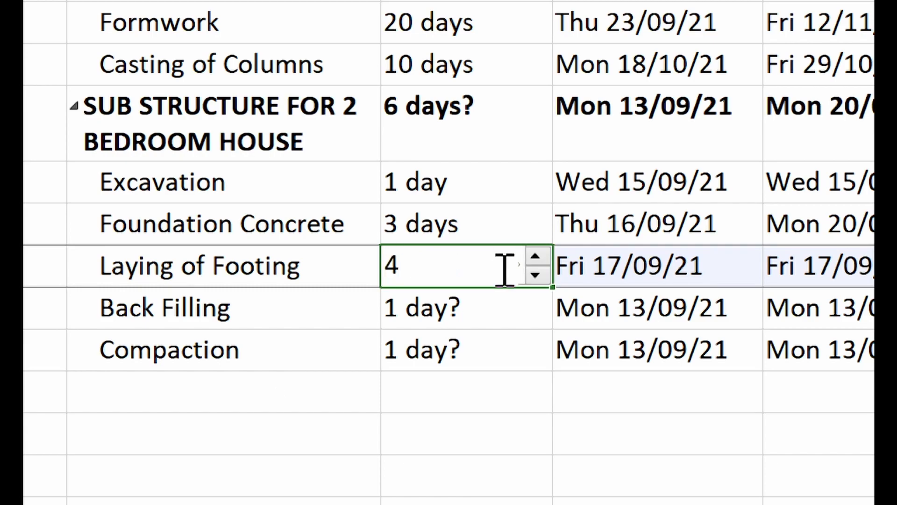
type("days")
key("Return")
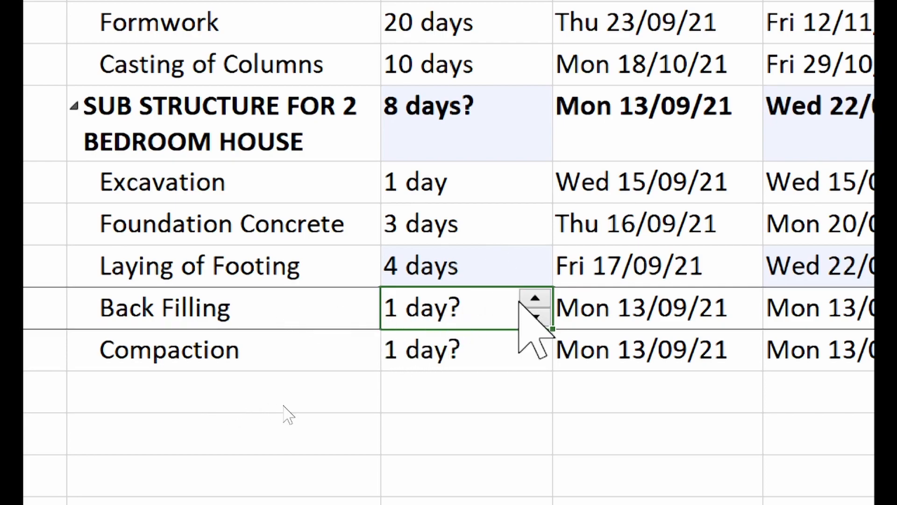
- Start Back Filling on 22 September with a 1-day duration
left_click(745, 314)
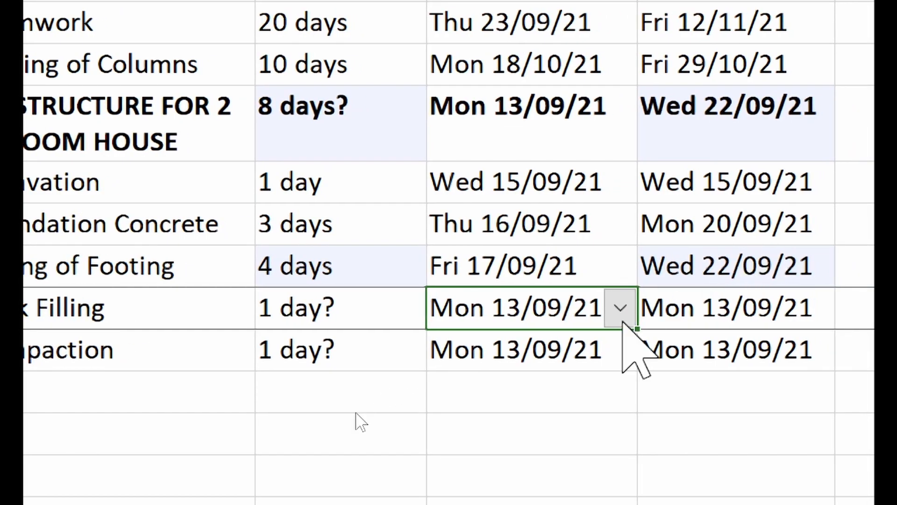
left_click(620, 308)
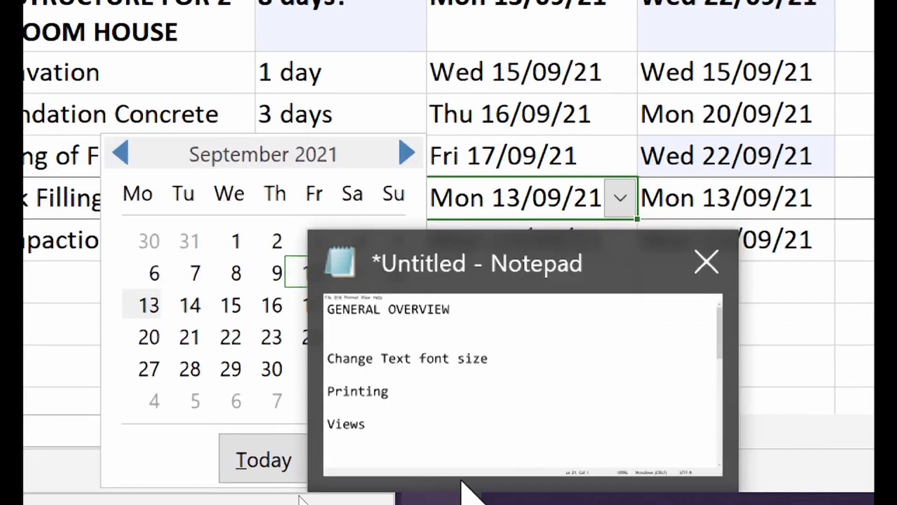
left_click(231, 447)
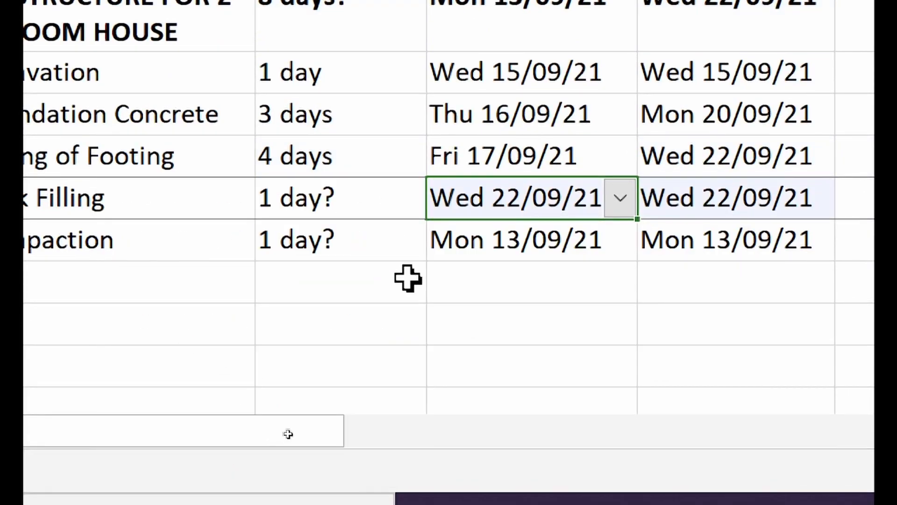
left_click(326, 198)
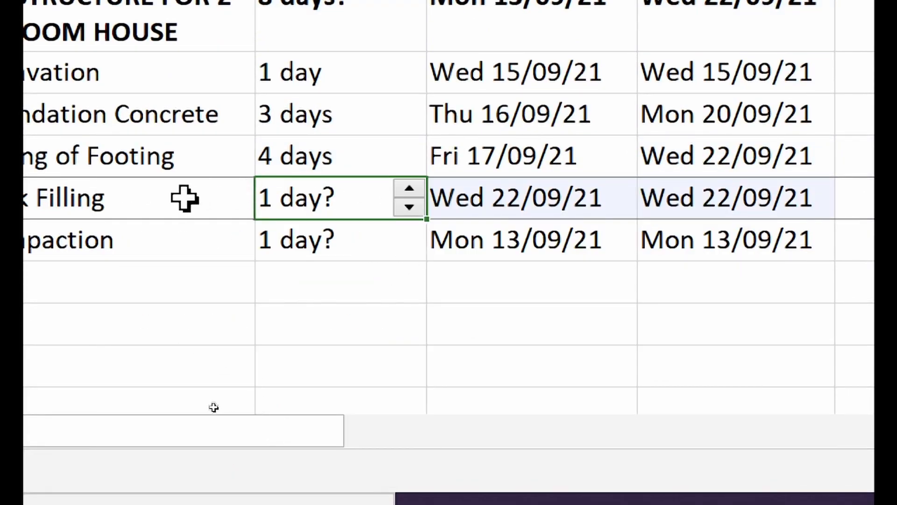
type("1d")
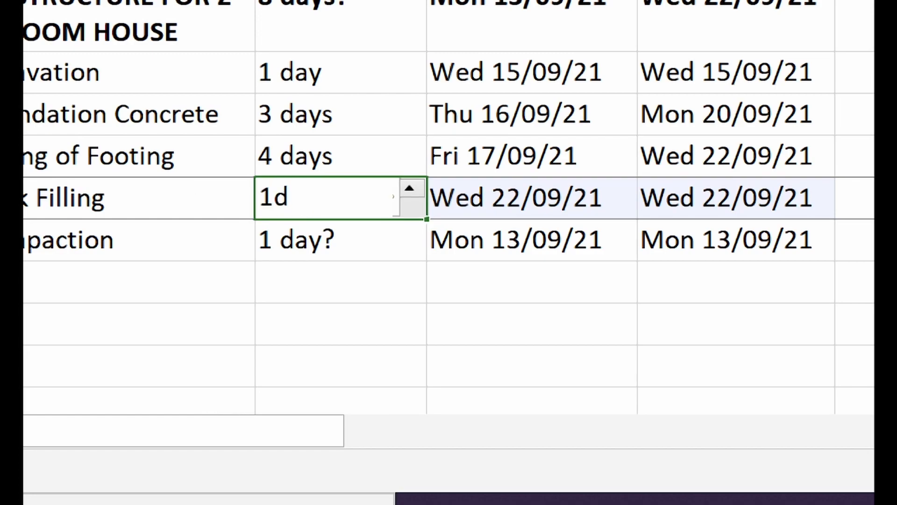
key("Return")
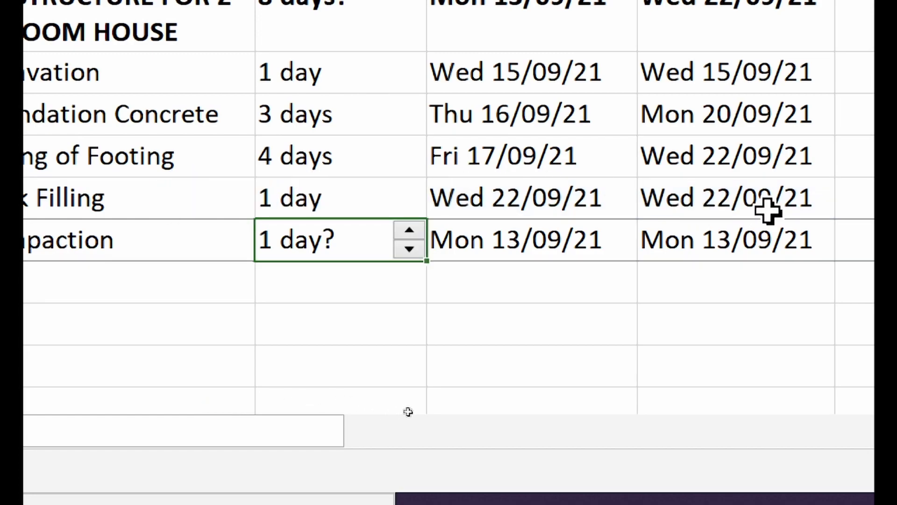
left_click(334, 205)
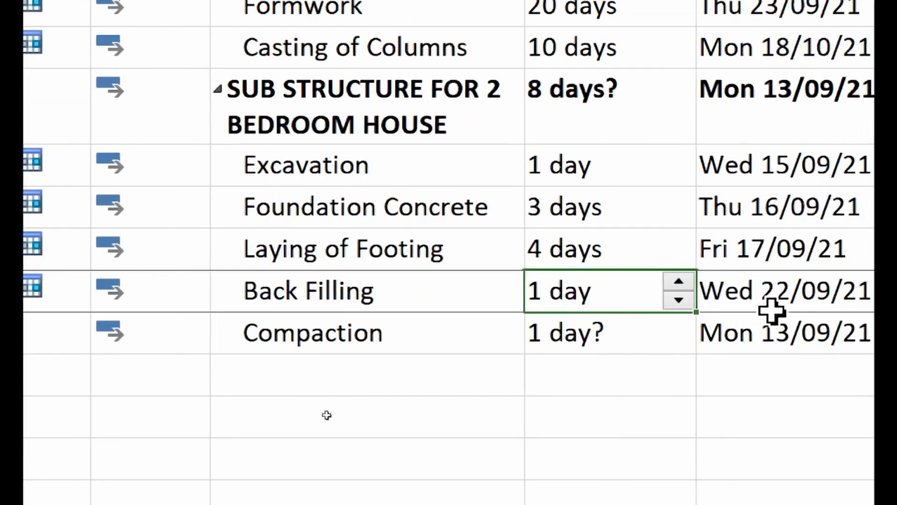
- Make task 16 the predecessor of Back Filling
left_click(647, 307)
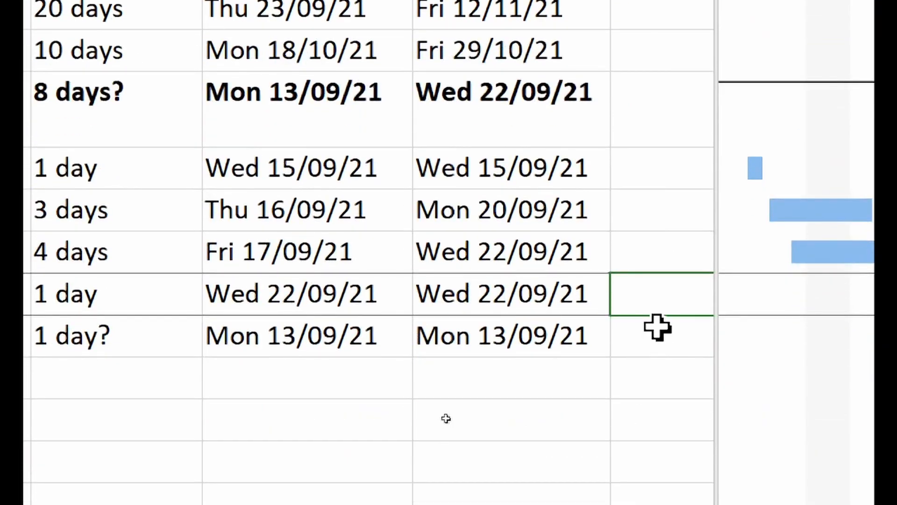
type("16")
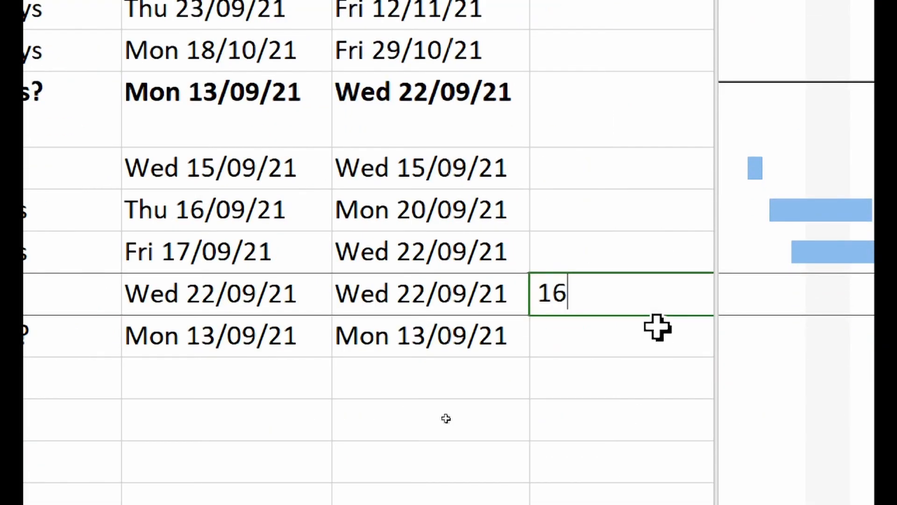
key("Return")
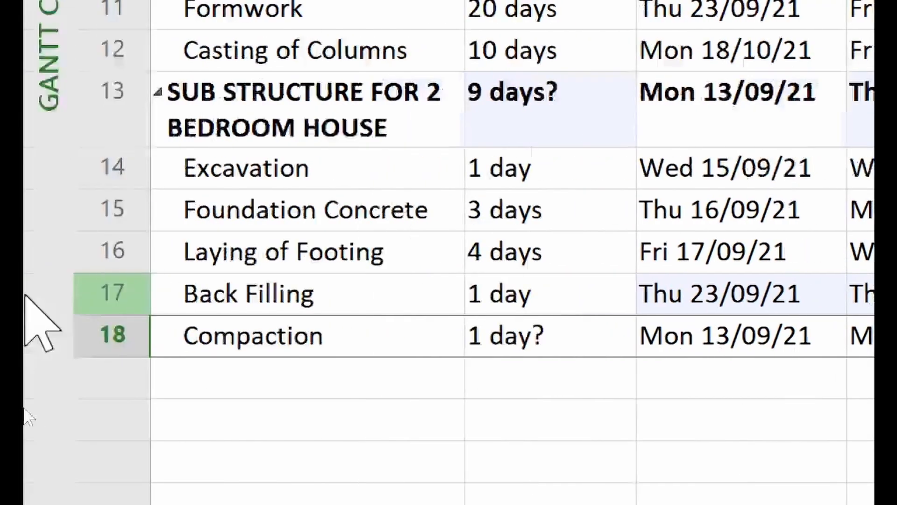
left_click(348, 294)
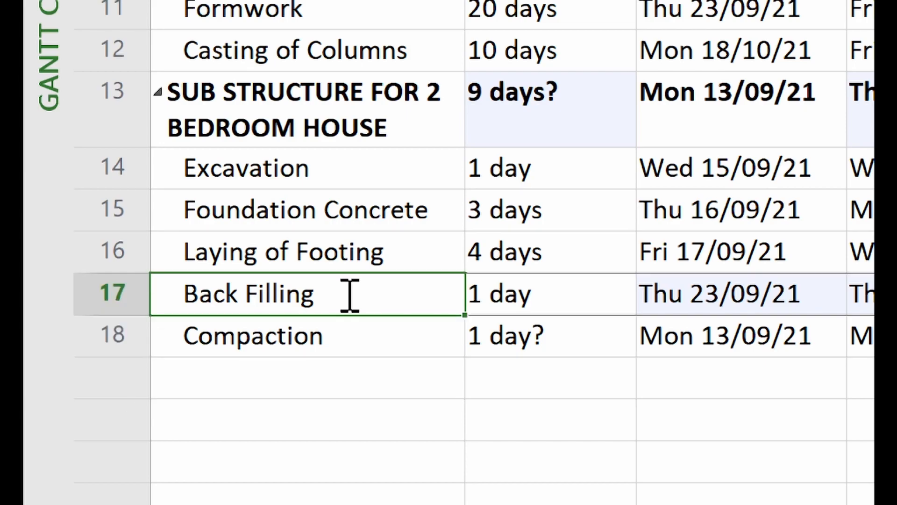
left_click(362, 265)
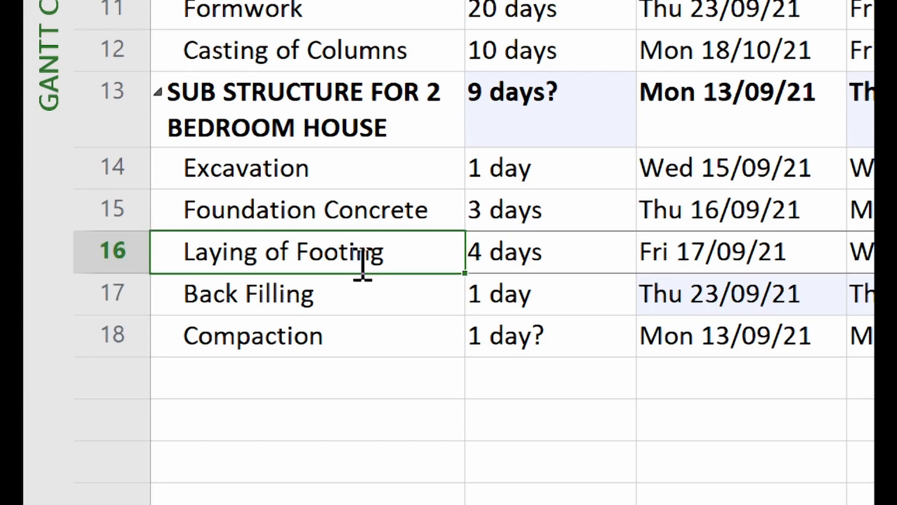
left_click(366, 292)
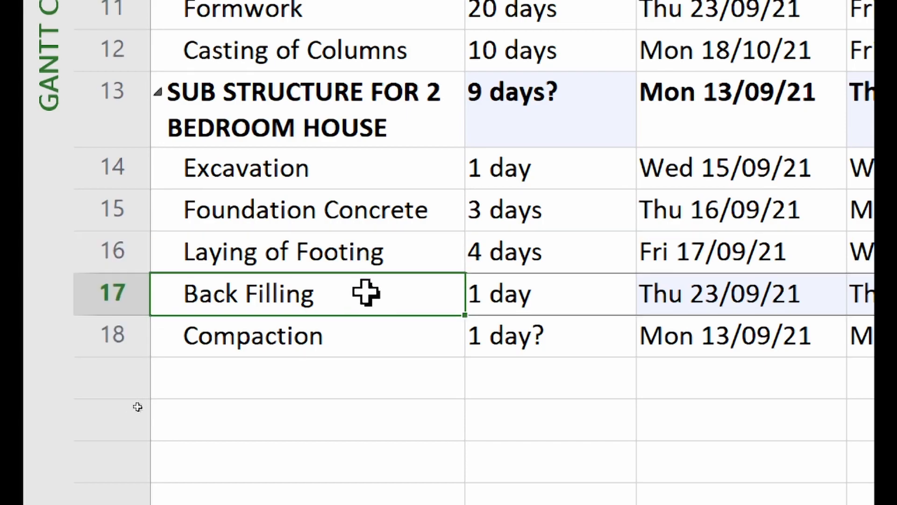
left_click(405, 259)
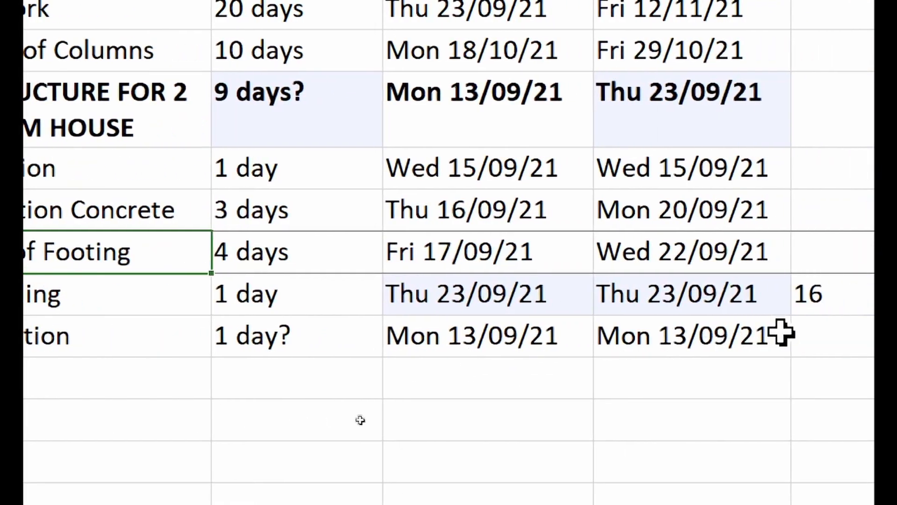
- Start Compaction on 23 September 2021 with a 1-day duration
left_click(570, 338)
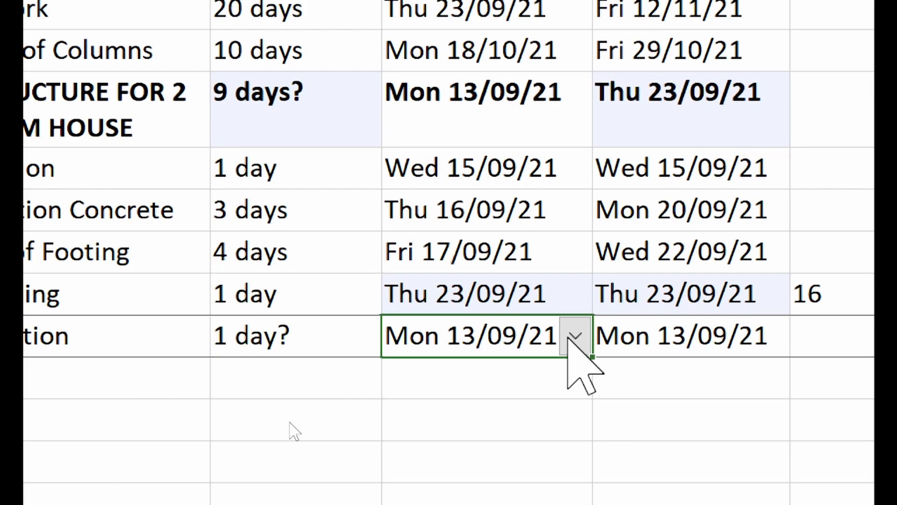
left_click(575, 336)
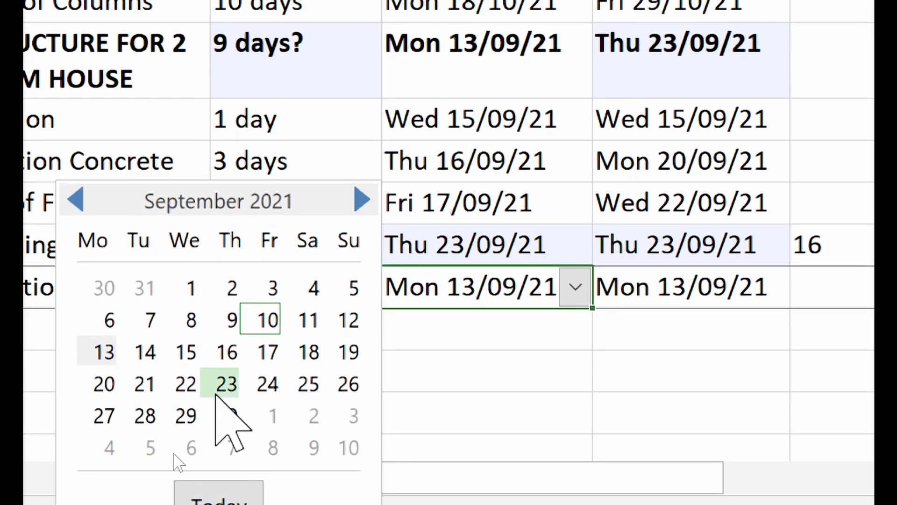
left_click(216, 394)
left_click(299, 301)
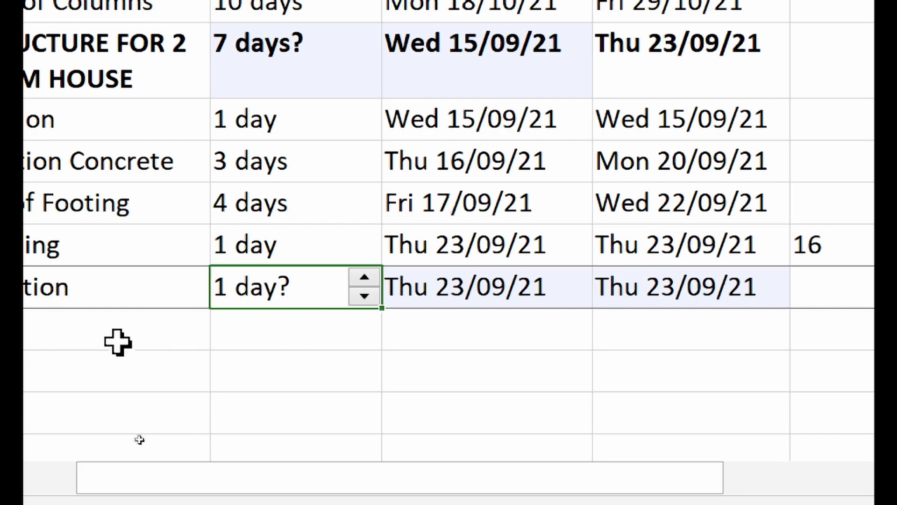
type("1 d")
key("Return")
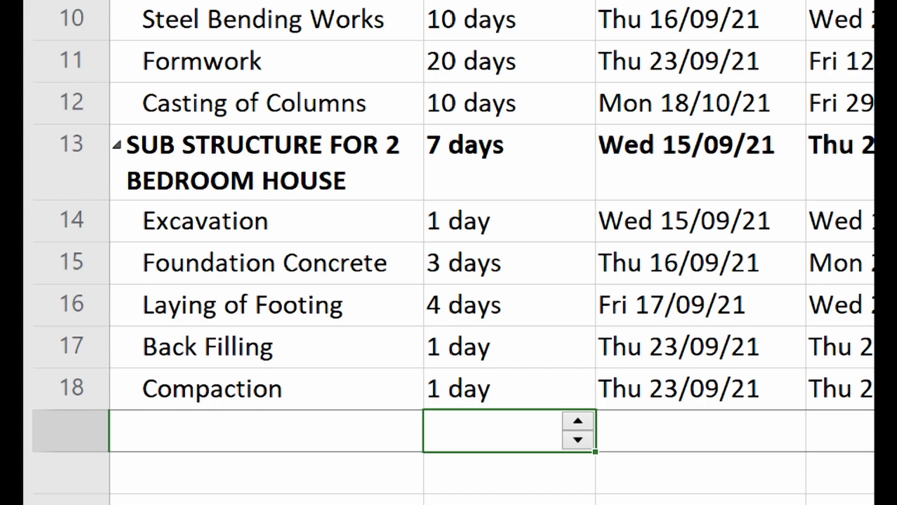
scroll(507, 159, "up", 5)
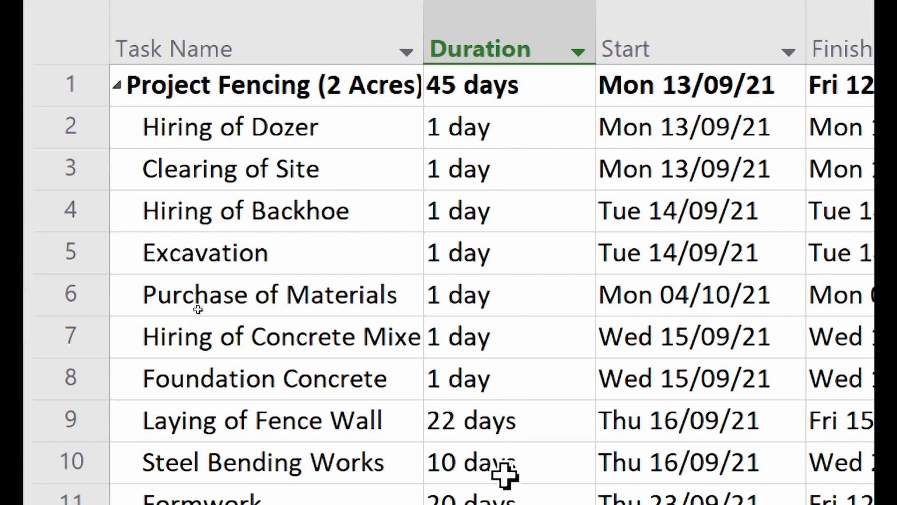
scroll(507, 484, "down", 1)
scroll(504, 323, "up", 1)
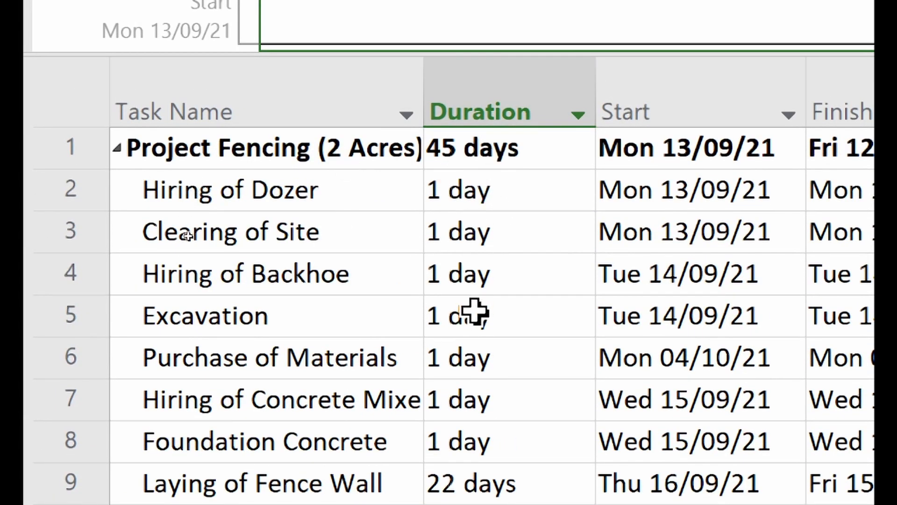
scroll(501, 489, "down", 3)
scroll(192, 415, "down", 3)
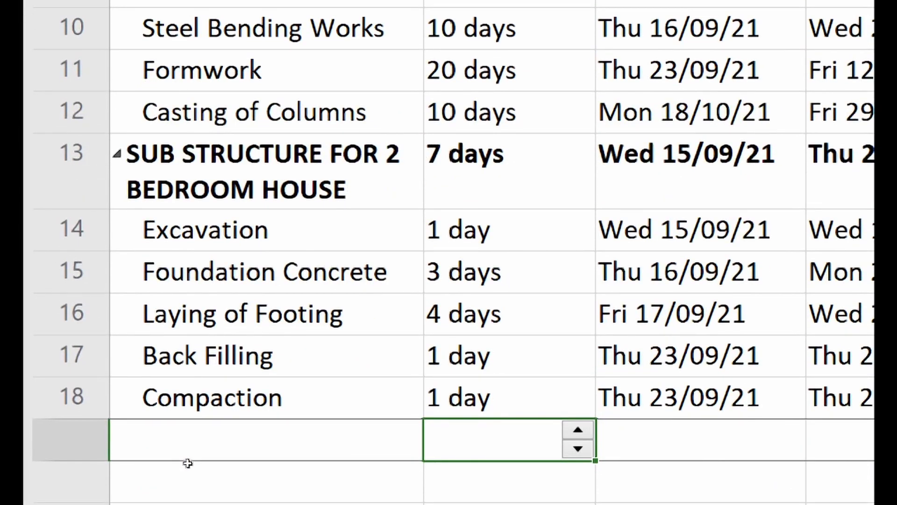
scroll(497, 274, "up", 3)
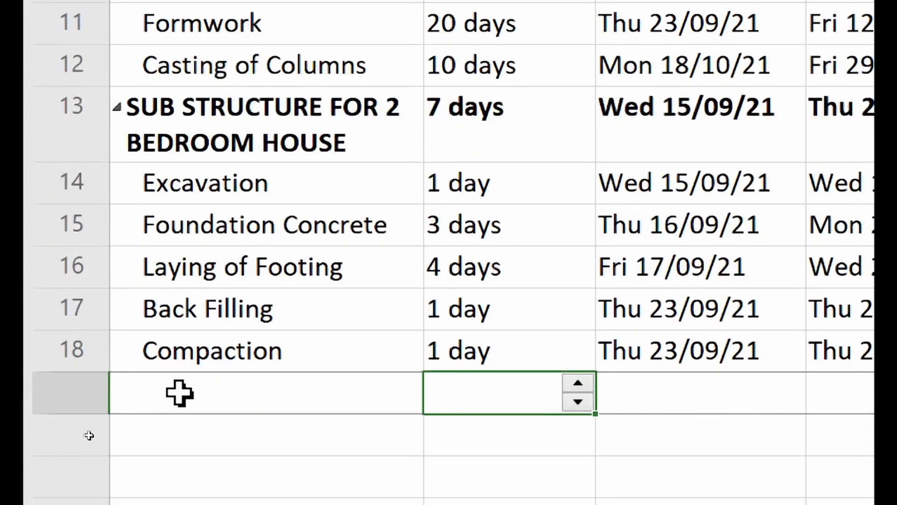
left_click(175, 395)
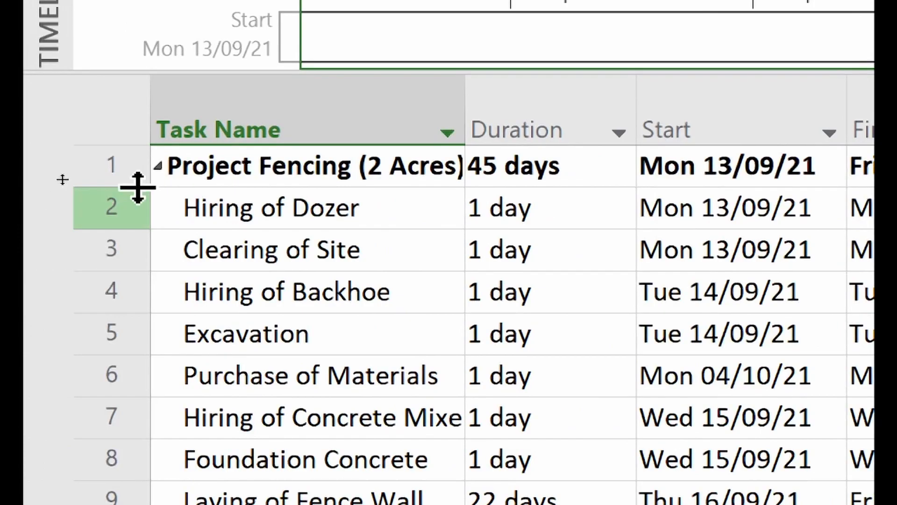
- Insert a new task above Project Fencing named 'ENTIRE CONSTRUCTION'
right_click(120, 164)
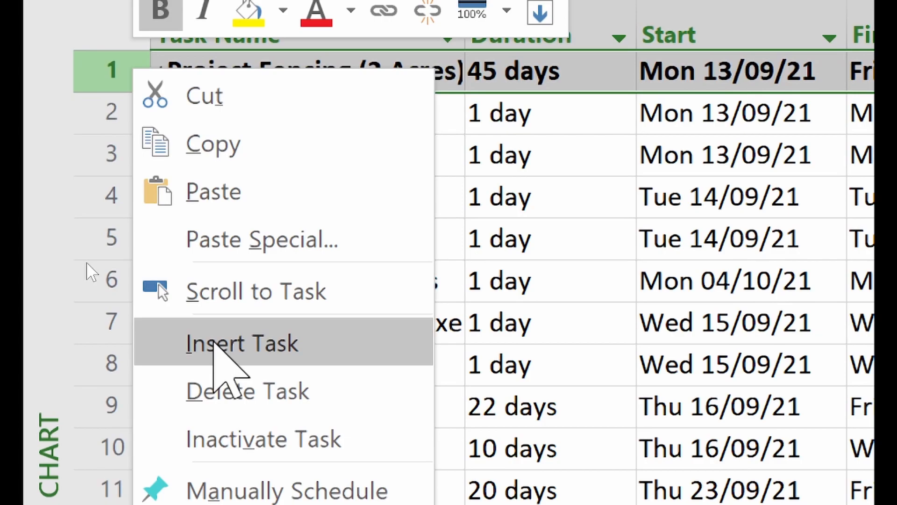
left_click(214, 341)
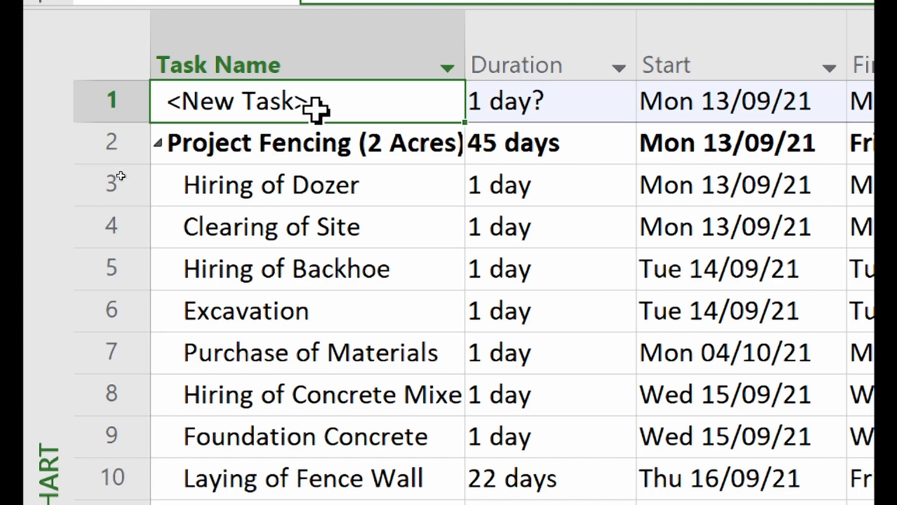
type("ENT")
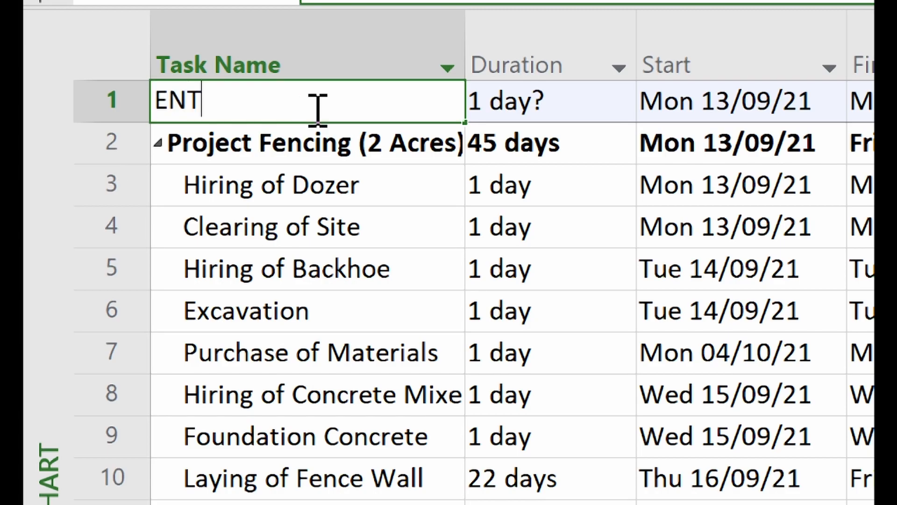
type("IRE CONSTRUCTION")
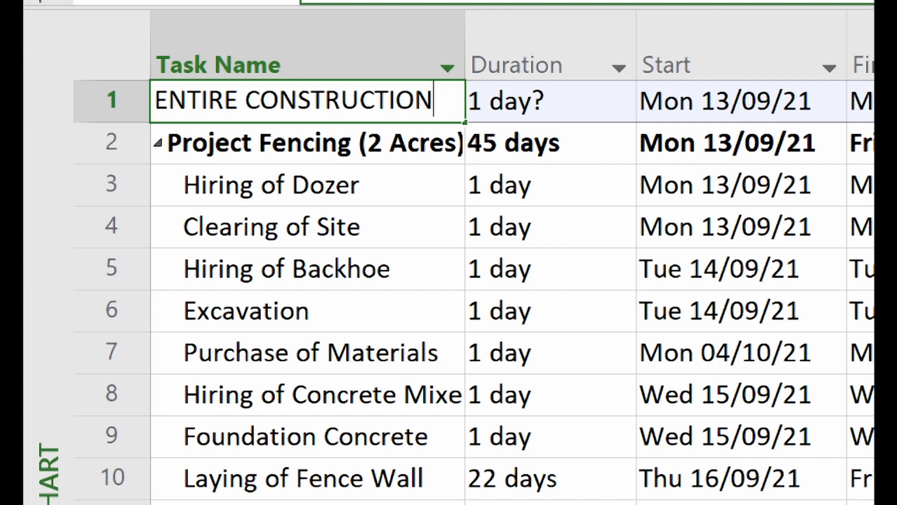
key("Return")
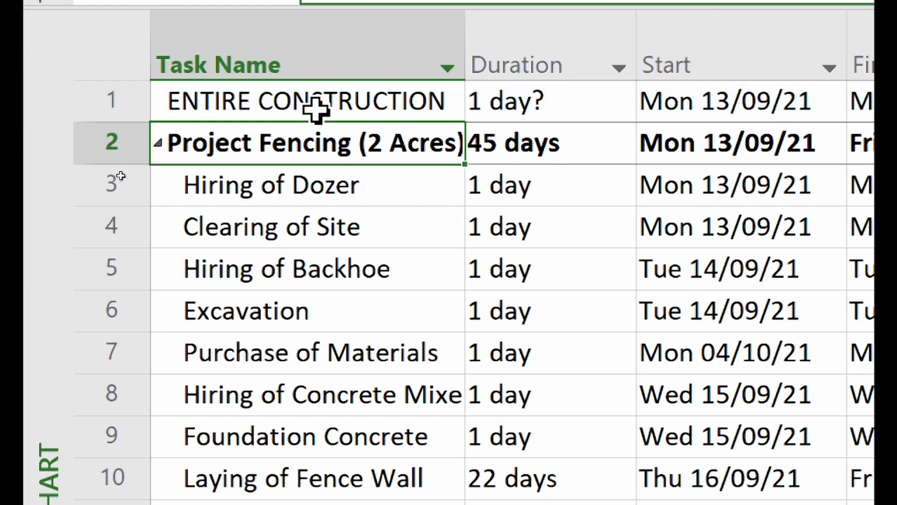
- Rename the new task to 'CONSTRUCTION OF 2 BEDROOM APARTMENT'
left_click(298, 102)
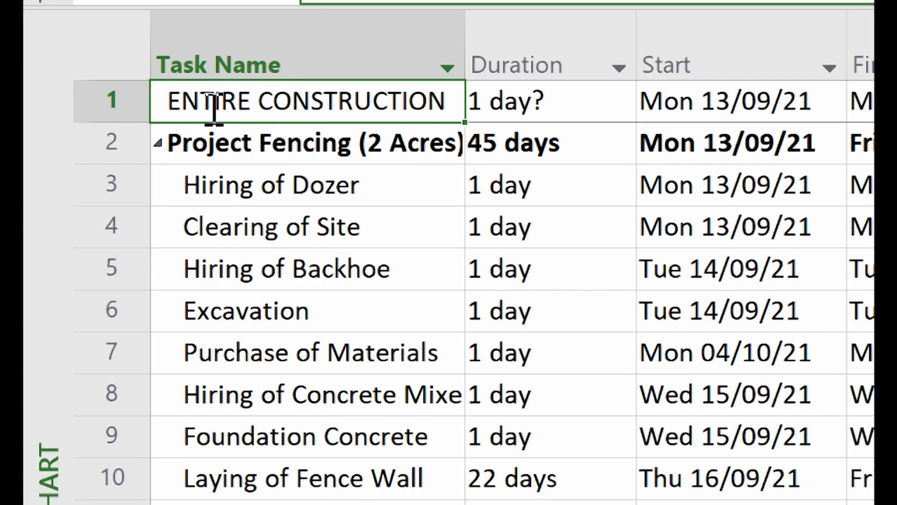
type("CONSTRUCTION OF")
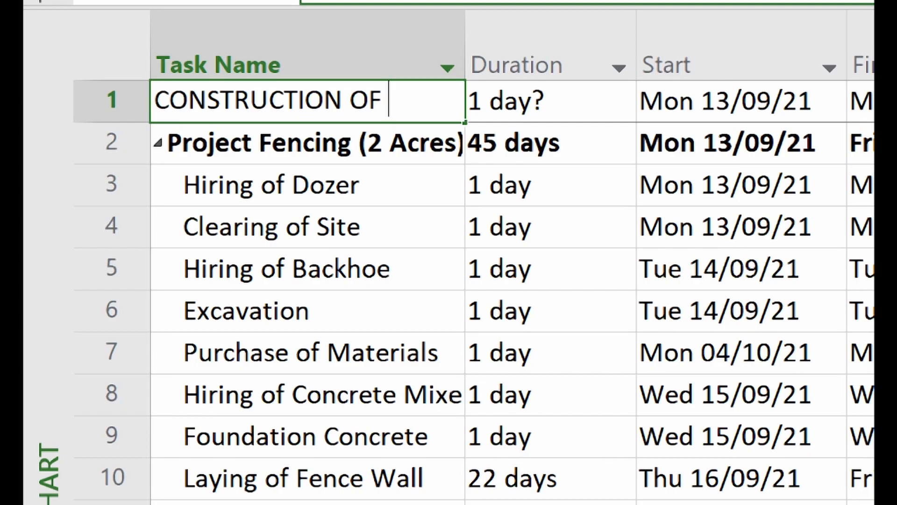
type("2 BED")
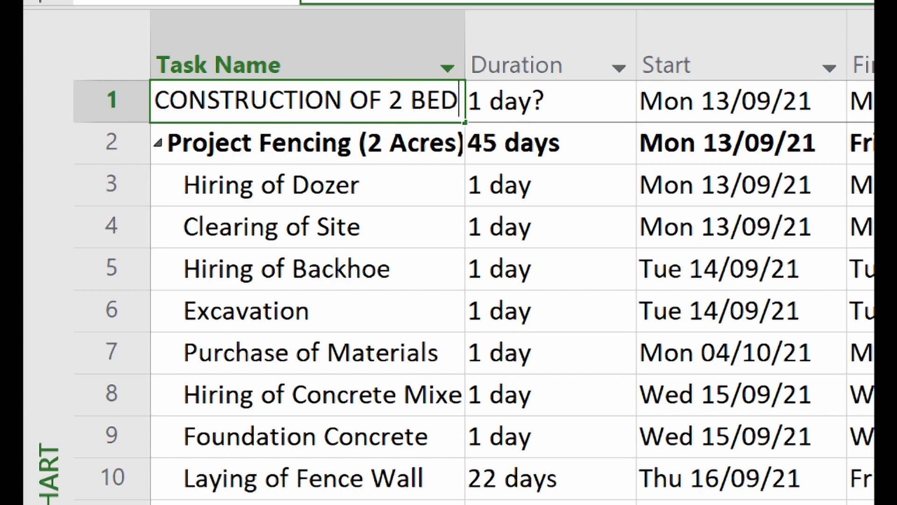
type("ROOM APART")
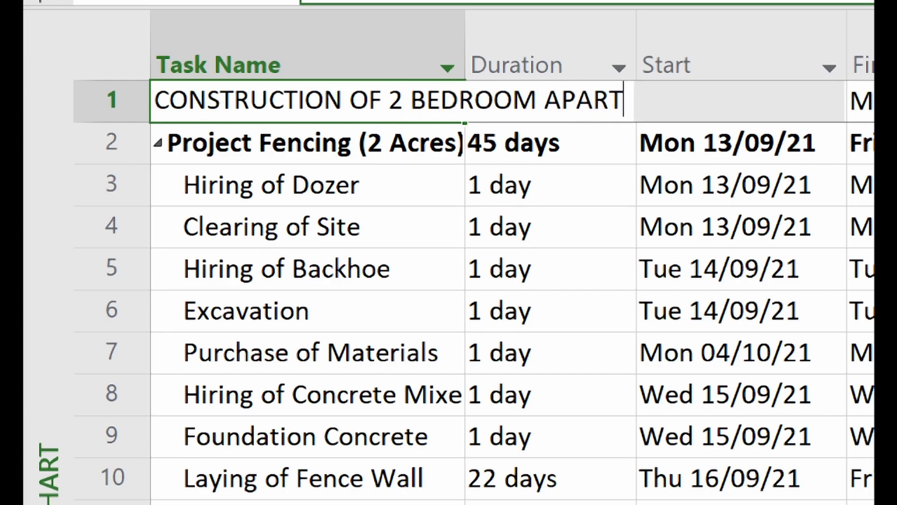
type("MENT")
key("Return")
left_click(247, 115)
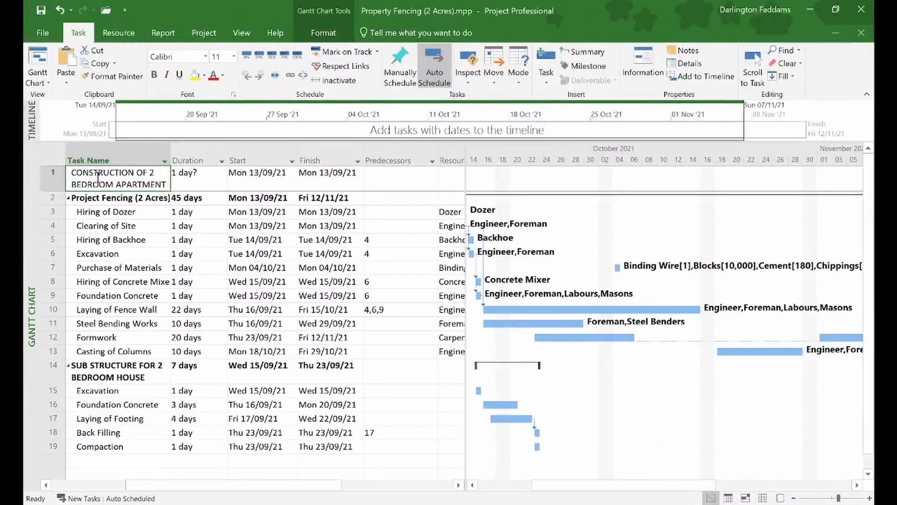
- Indent the Project Fencing and SUB STRUCTURE phases under the apartment task
left_click(99, 199)
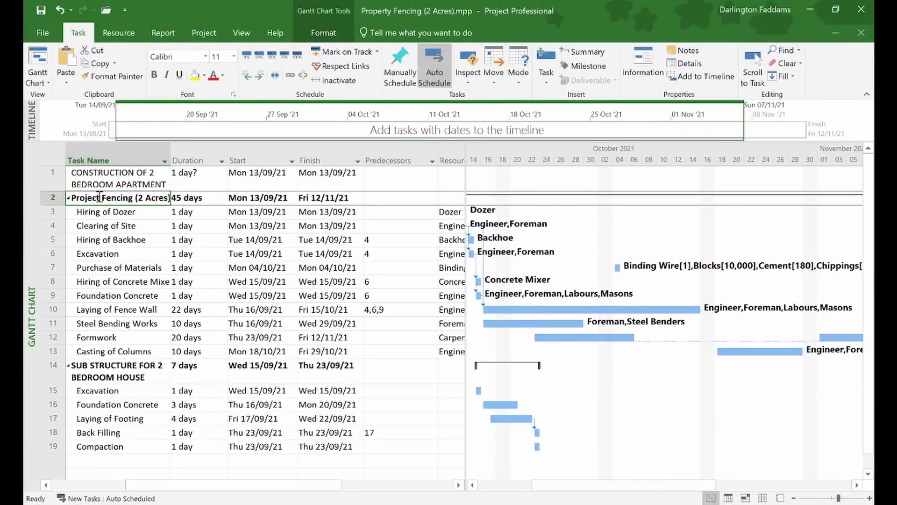
left_click(96, 376)
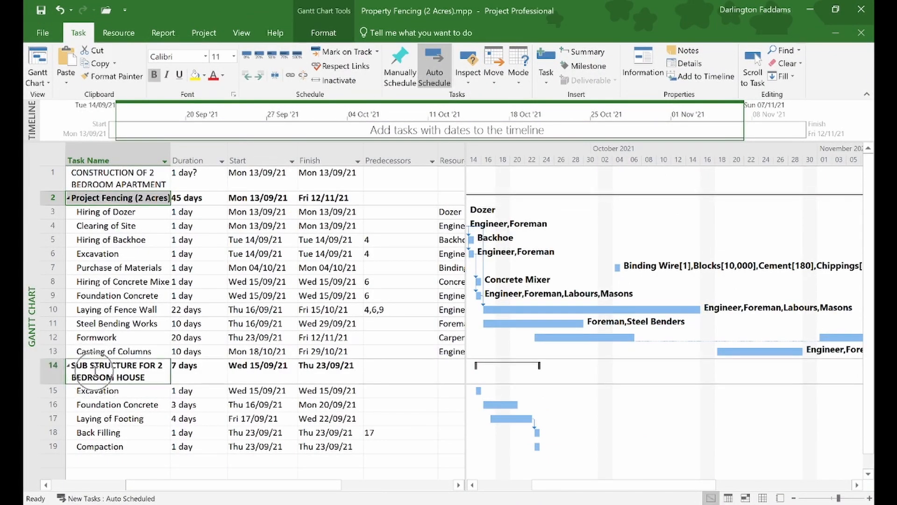
left_click(260, 76)
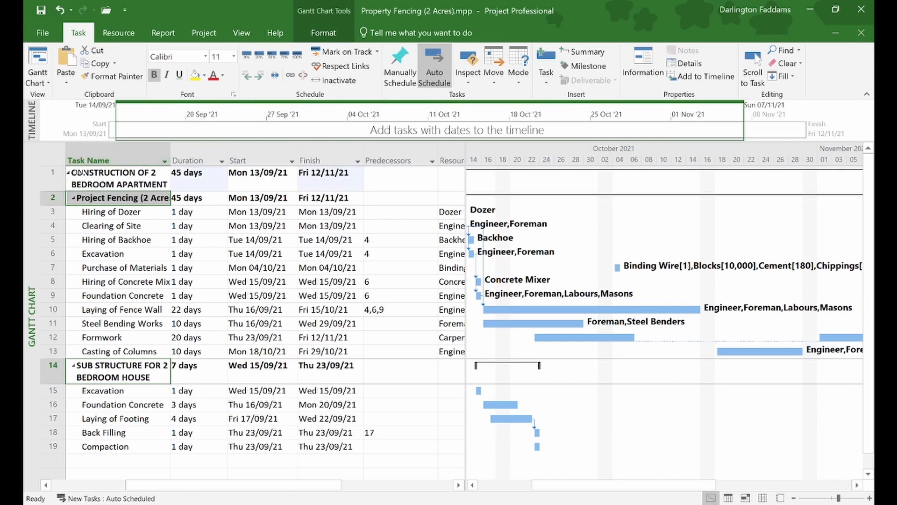
- Undo the summary grouping with Ctrl+Z
left_click(161, 283)
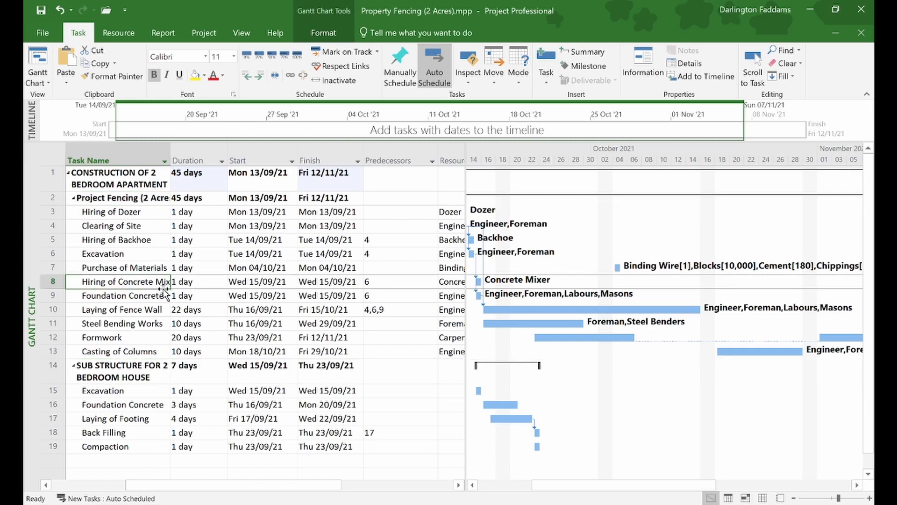
left_click(104, 367)
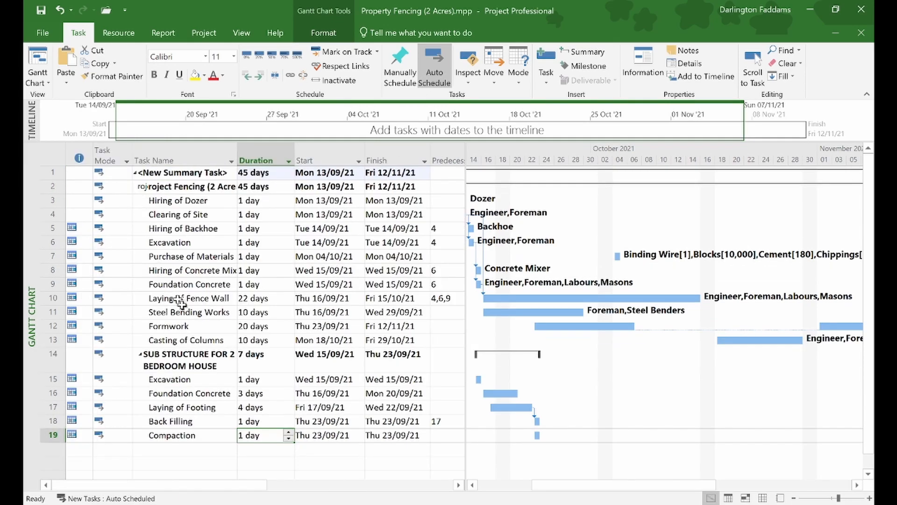
left_click(186, 452)
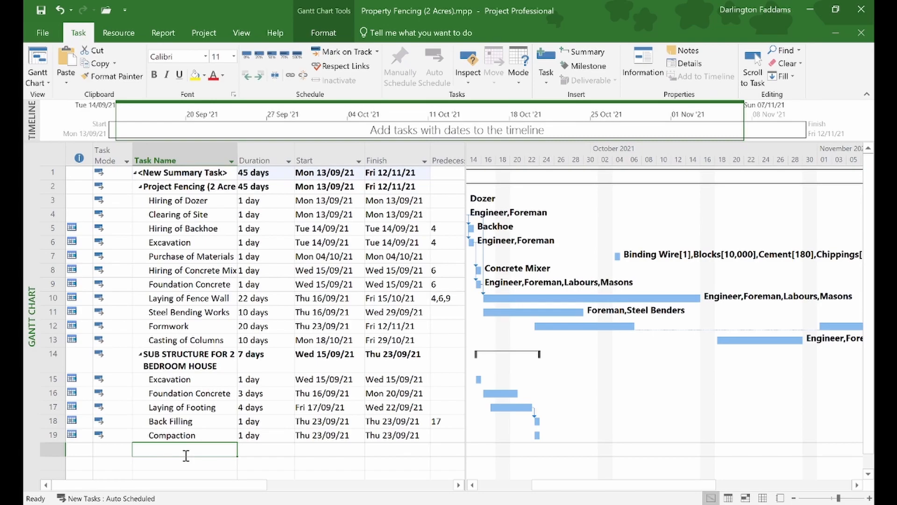
key("ctrl+z")
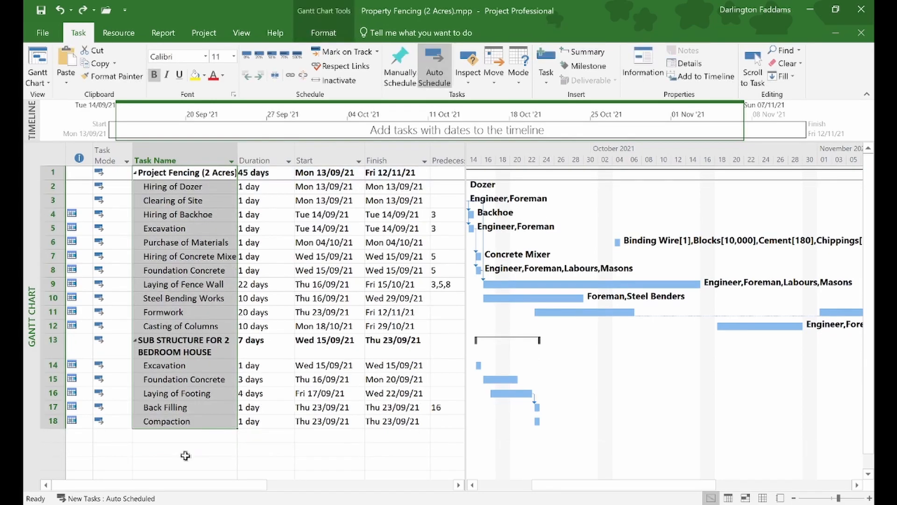
left_click(219, 461)
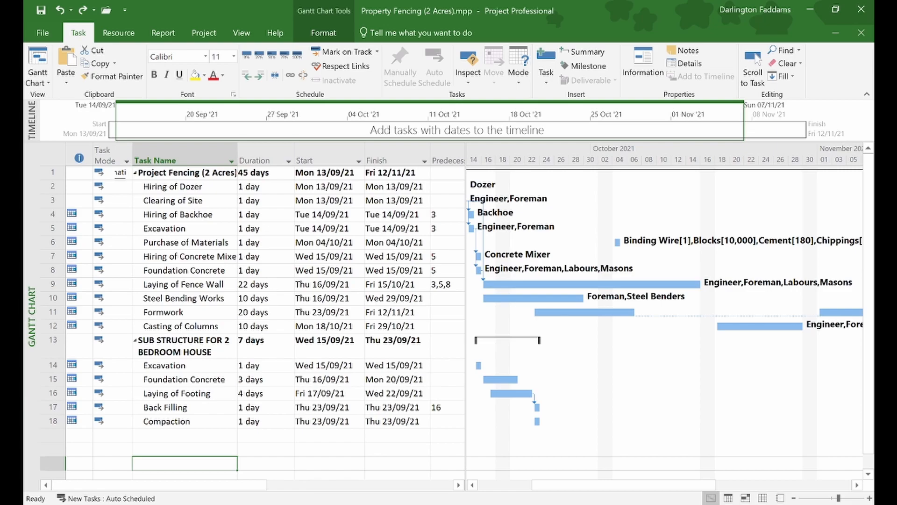
- Insert a row above Project Fencing named 'CONSTRUCTION OF 2 BEDROOM APARTMENT'
left_click(45, 173)
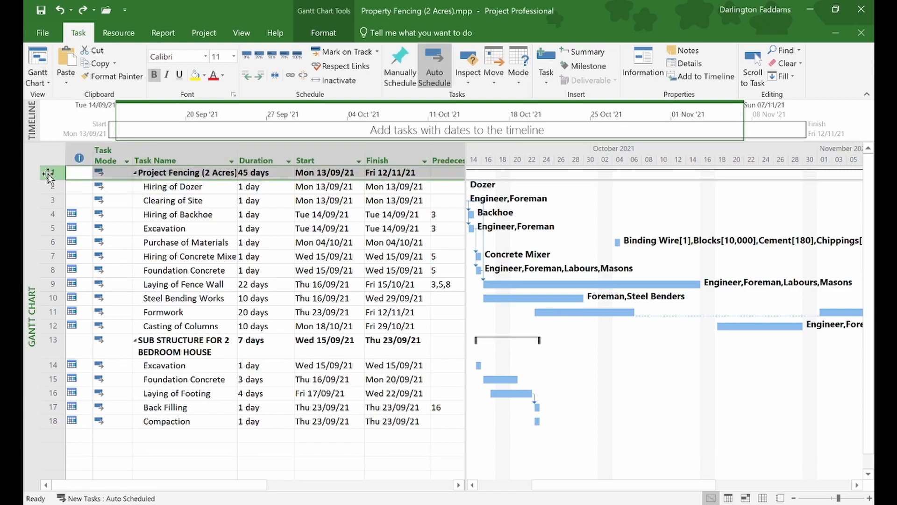
right_click(48, 176)
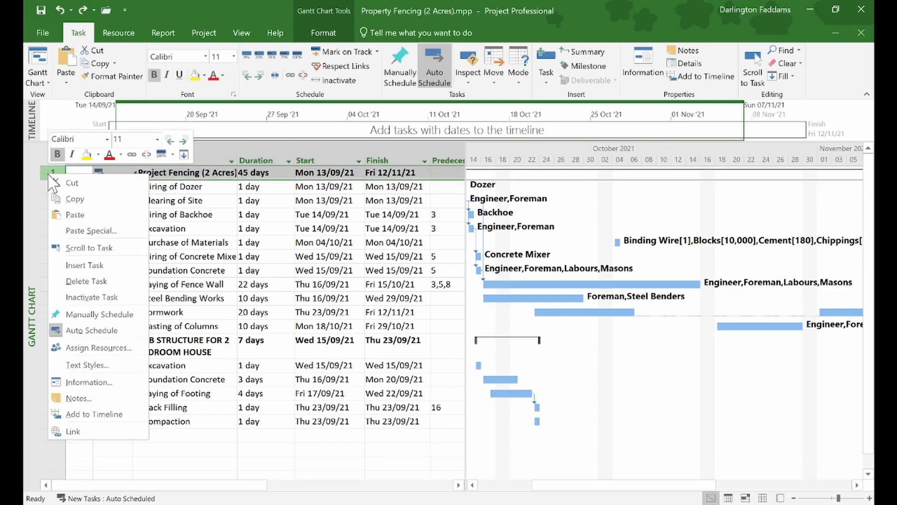
left_click(100, 267)
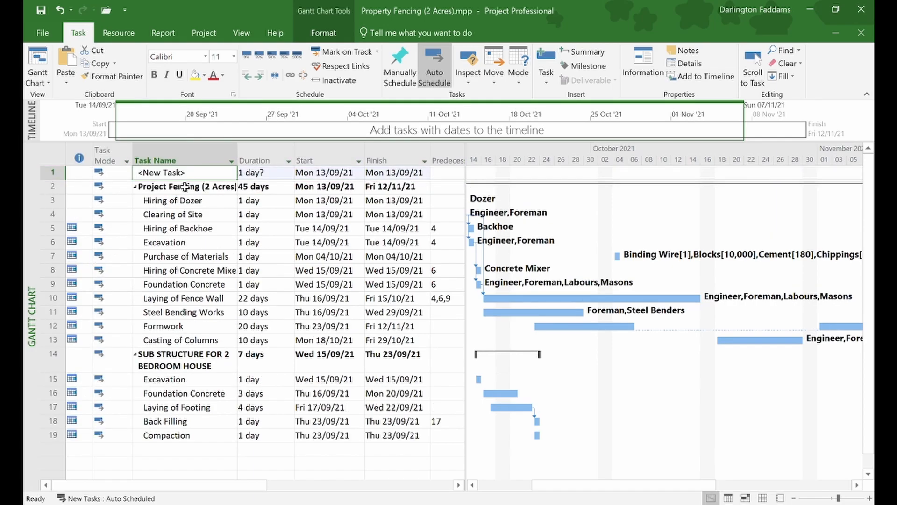
left_click(205, 172)
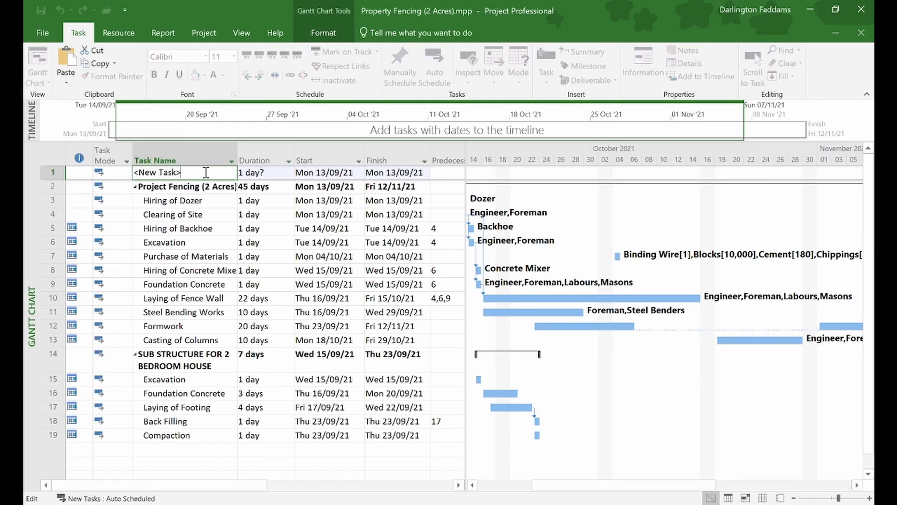
type("CONS")
key("BackSpace")
key("BackSpace")
key("BackSpace")
key("BackSpace")
key("BackSpace")
key("BackSpace")
key("BackSpace")
key("BackSpace")
key("BackSpace")
key("BackSpace")
type("CONSTRUCTION OF 2 BEDROOM APARTMENT")
key("Return")
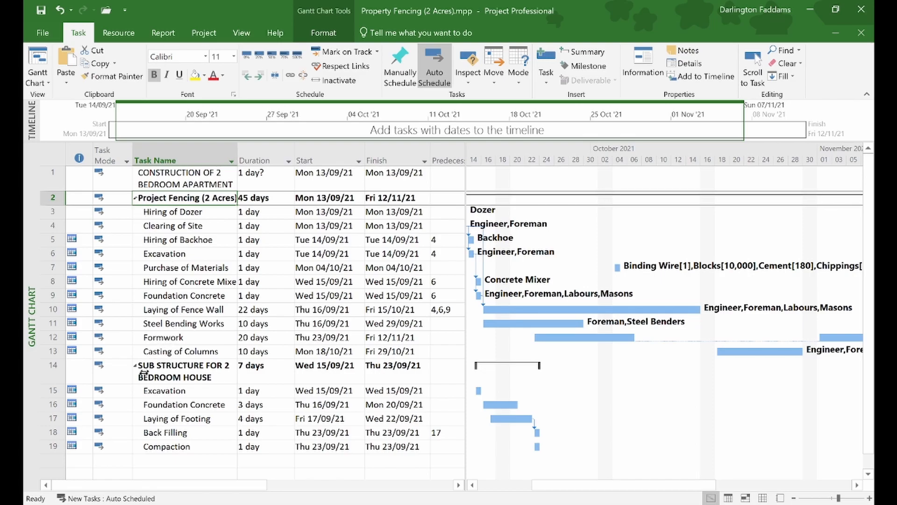
- Indent tasks 2–19 under CONSTRUCTION OF 2 BEDROOM APARTMENT and test collapsing and expanding the outline
left_click_drag(162, 197, 166, 447)
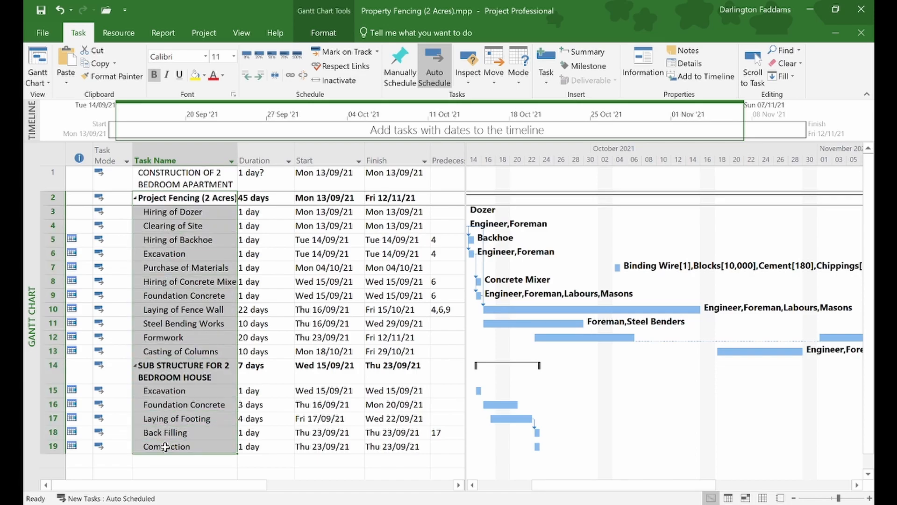
left_click(261, 75)
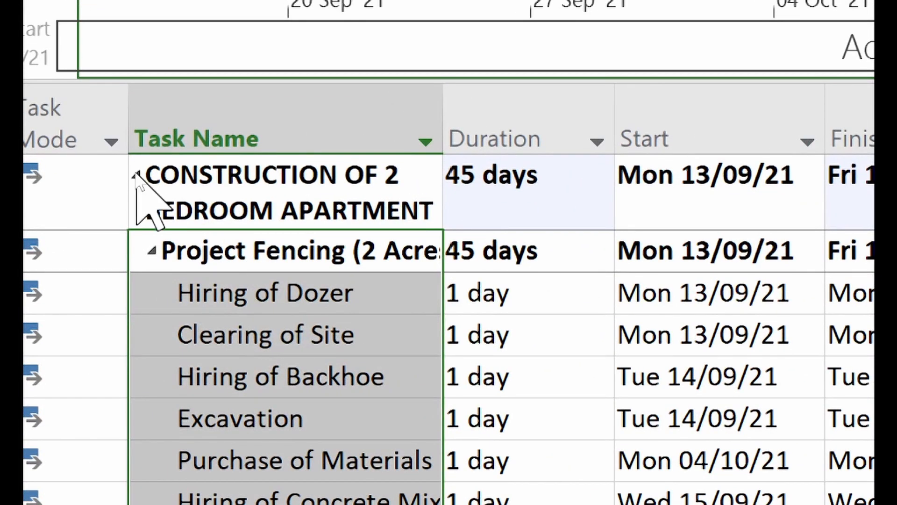
left_click(136, 176)
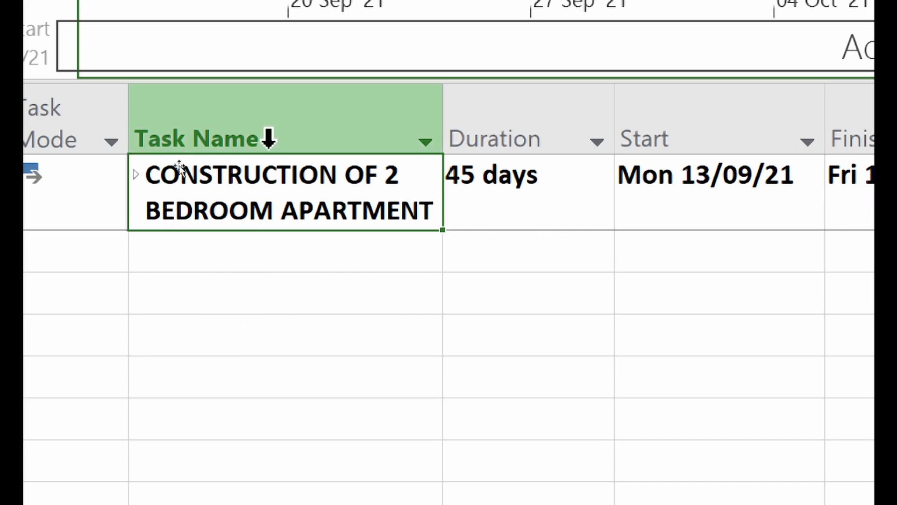
left_click(136, 174)
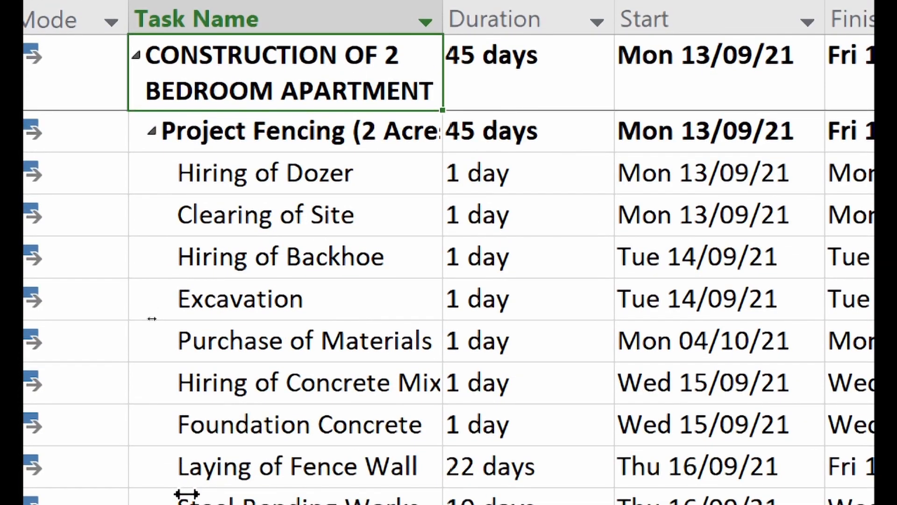
left_click(152, 130)
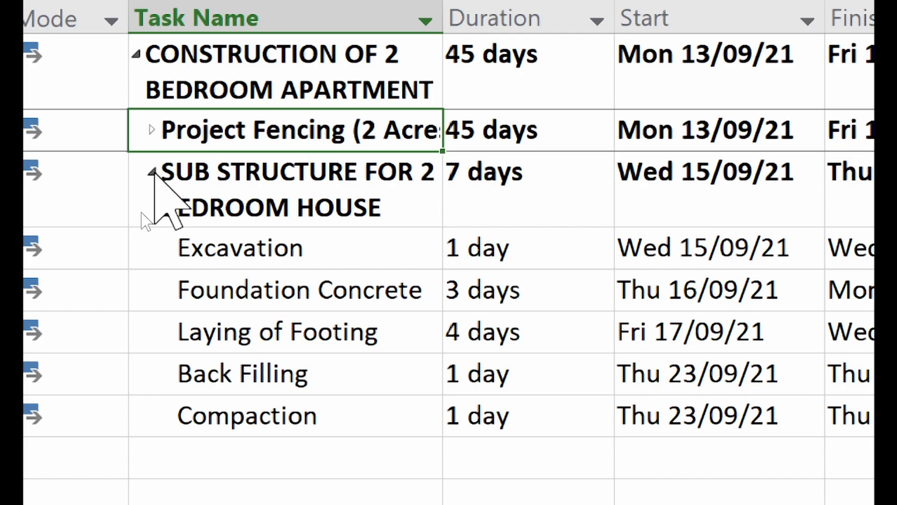
left_click(153, 172)
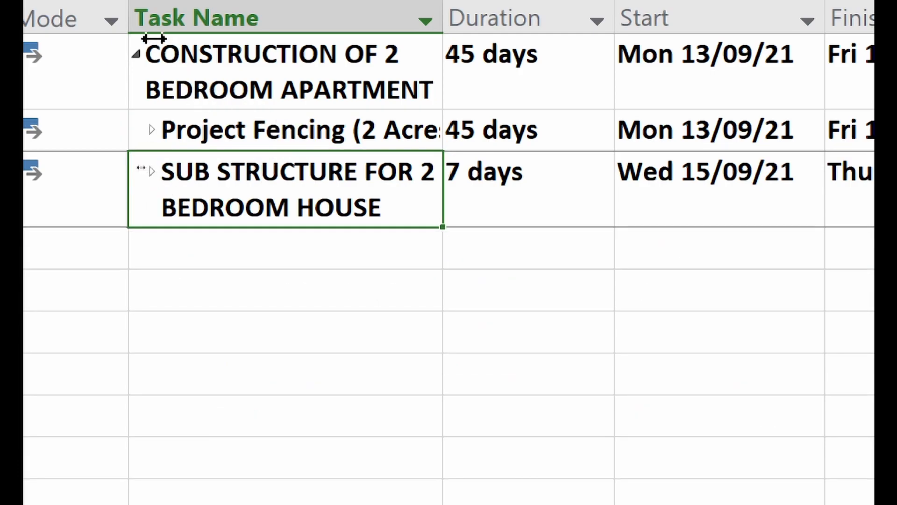
left_click(136, 54)
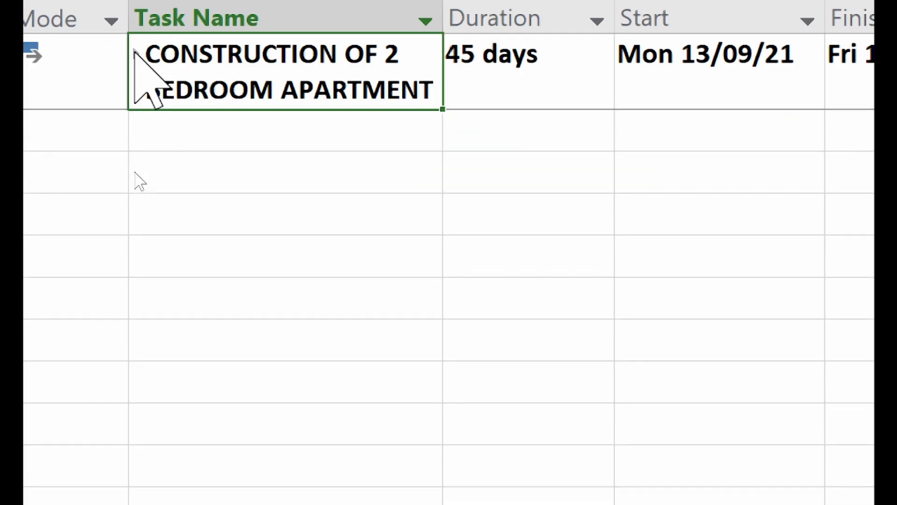
left_click(135, 53)
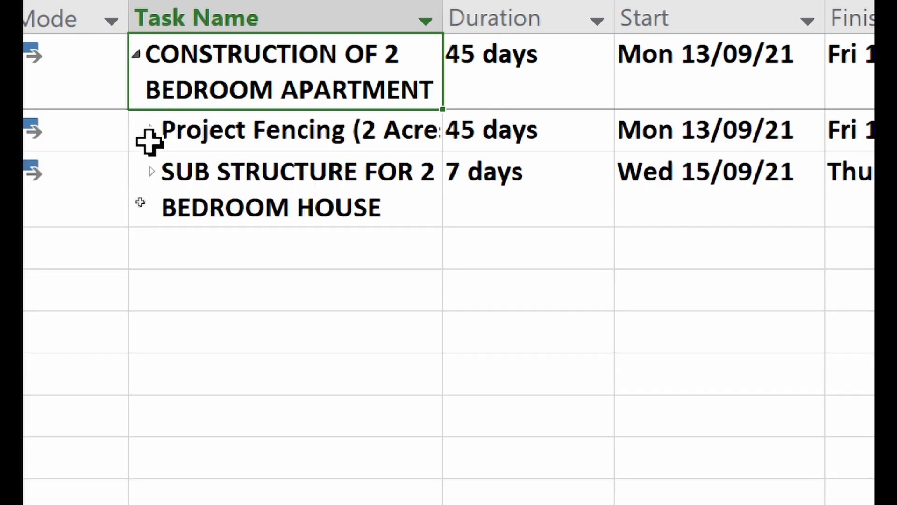
left_click(151, 127)
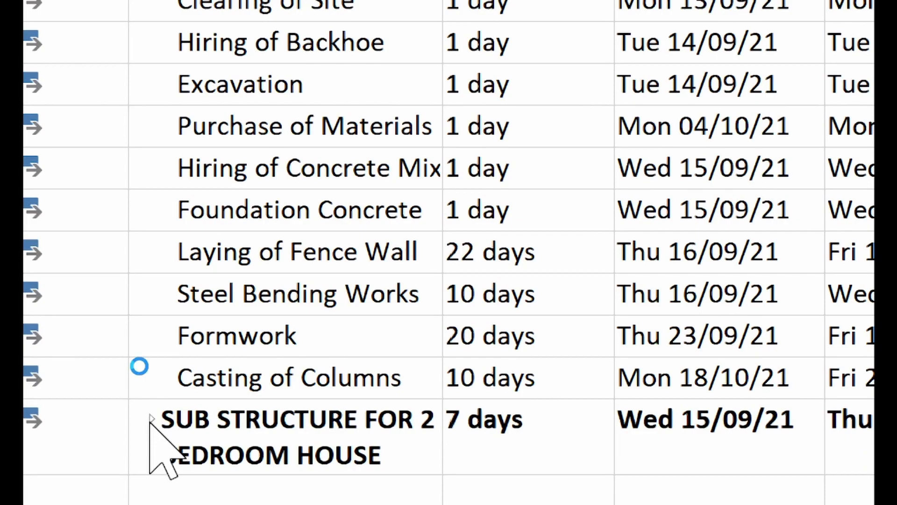
- Expand SUB STRUCTURE FOR 2 BEDROOM HOUSE and review durations, dates, resources and costs
left_click(152, 419)
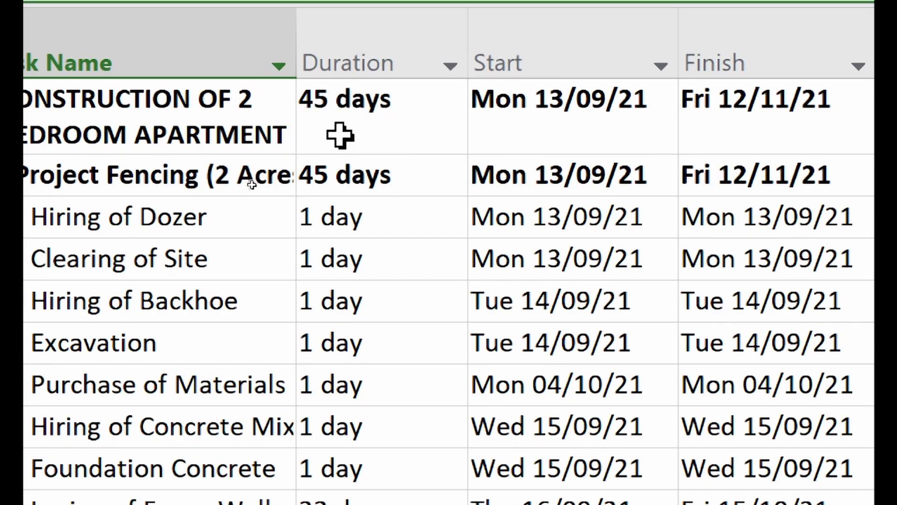
scroll(286, 431, "down", 4)
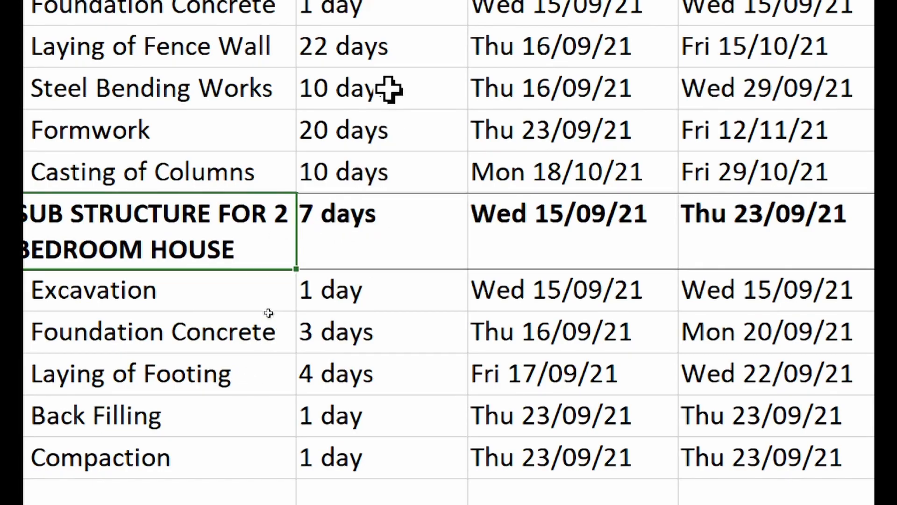
scroll(387, 89, "up", 3)
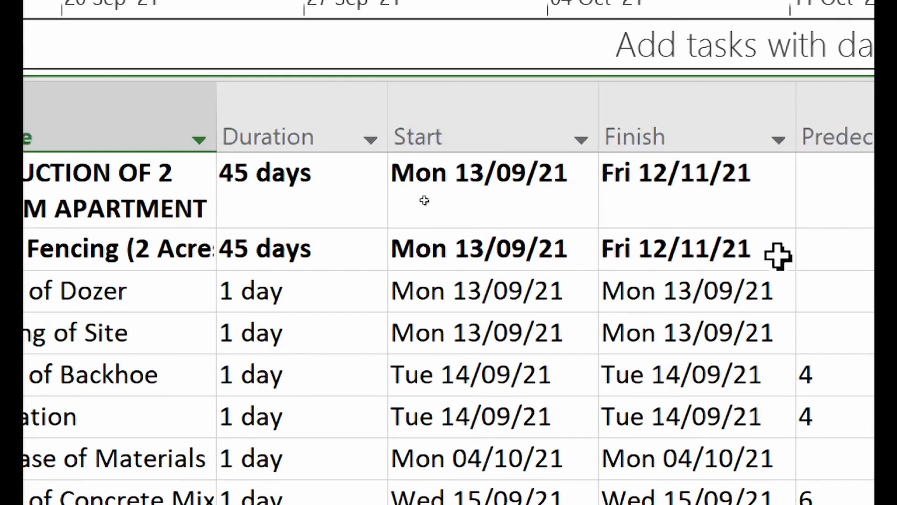
scroll(818, 427, "right", 4)
scroll(583, 426, "right", 1)
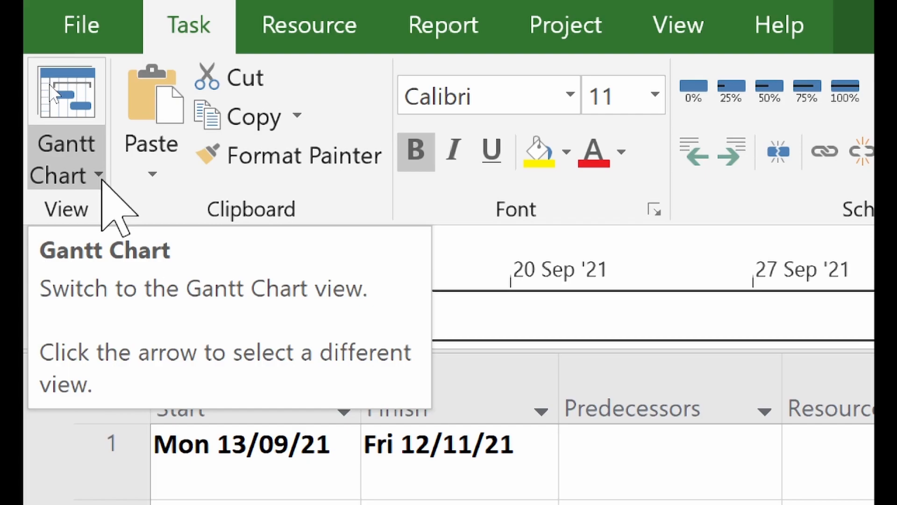
left_click(99, 176)
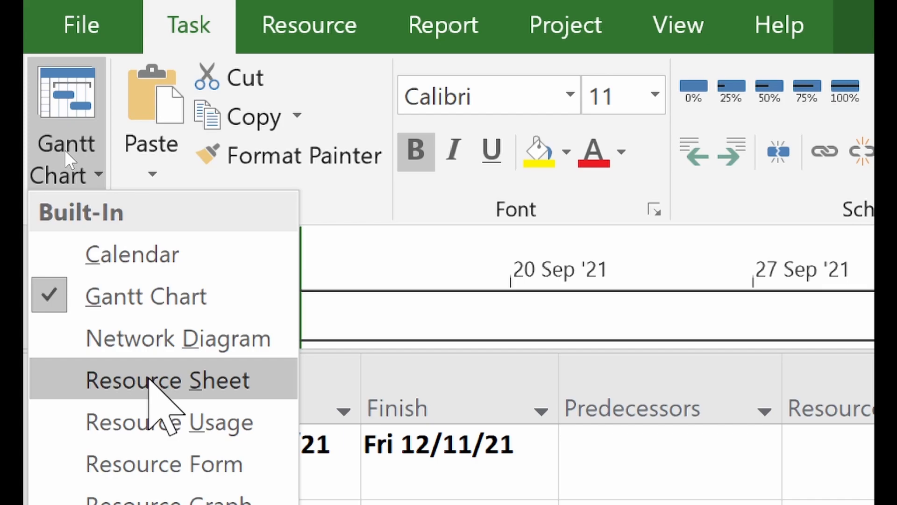
left_click(152, 381)
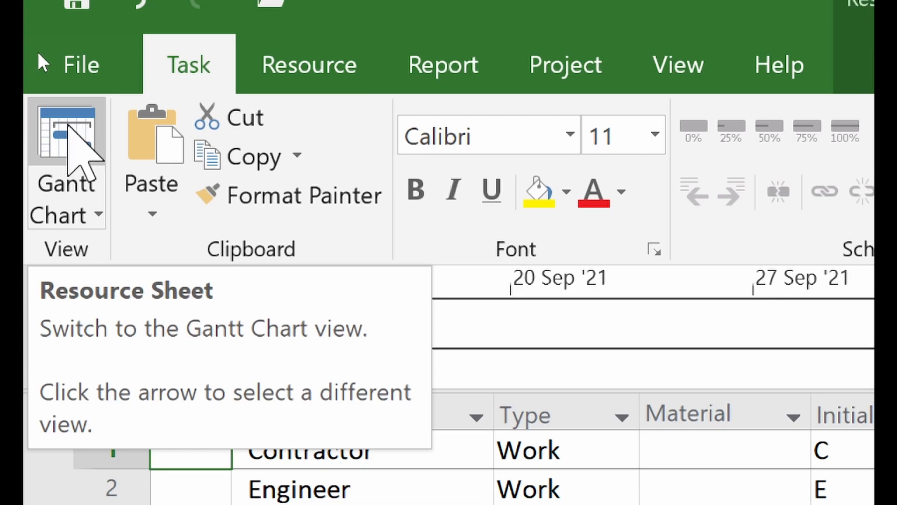
left_click(69, 126)
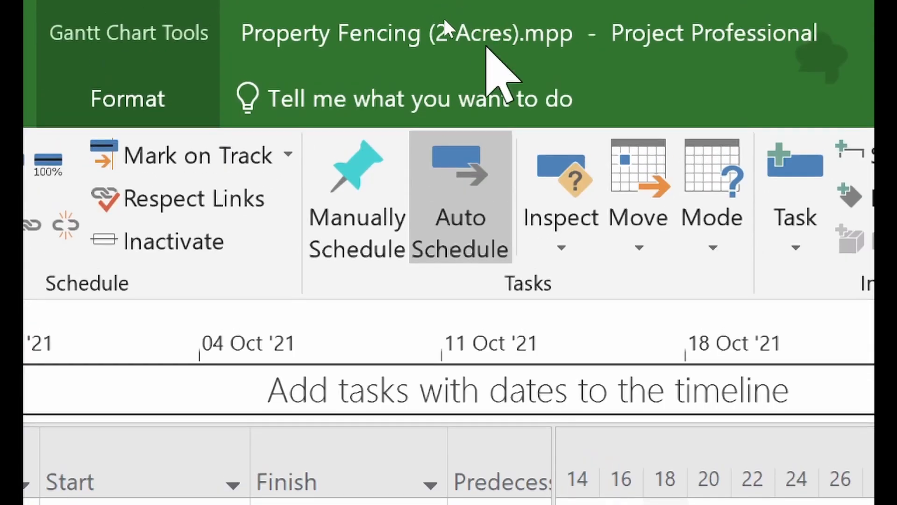
left_click(467, 58)
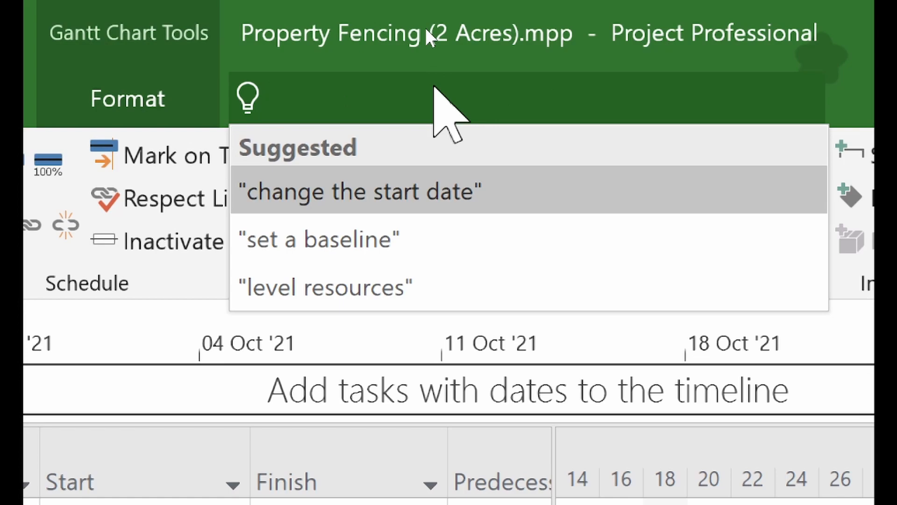
type("RES")
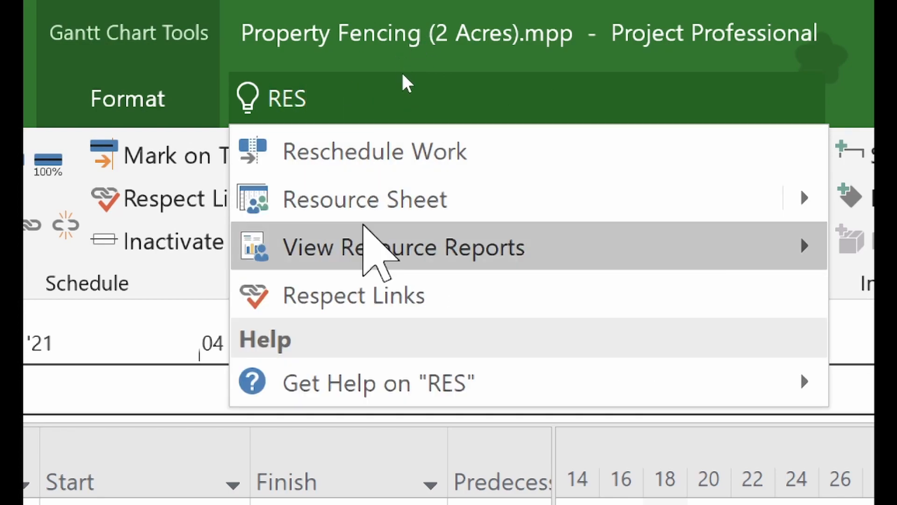
left_click(366, 200)
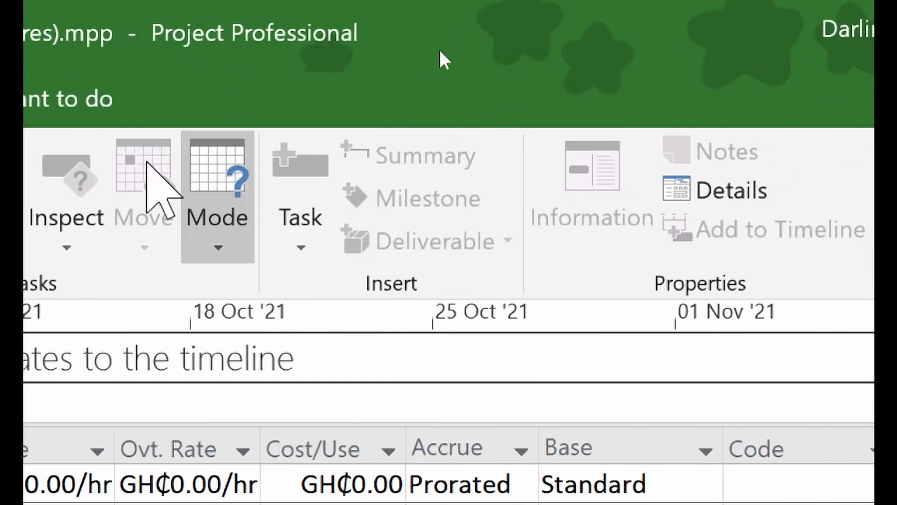
left_click(359, 112)
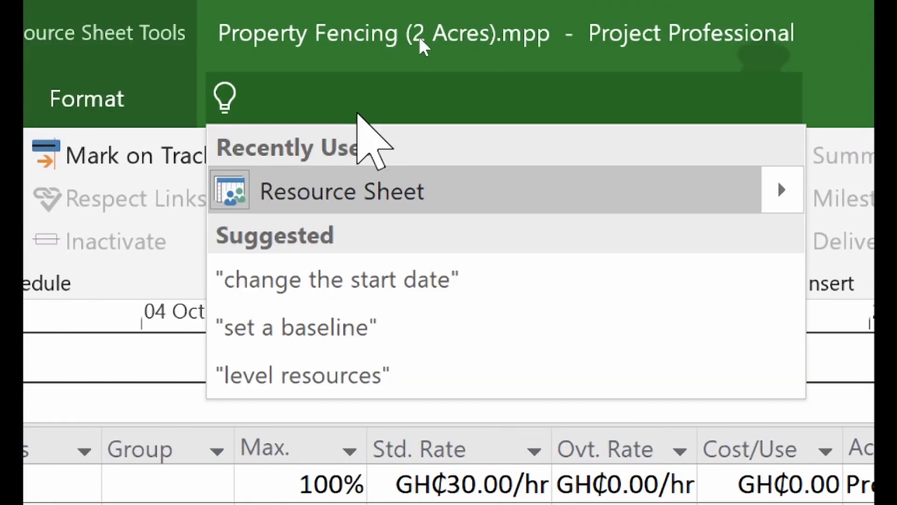
type("gan")
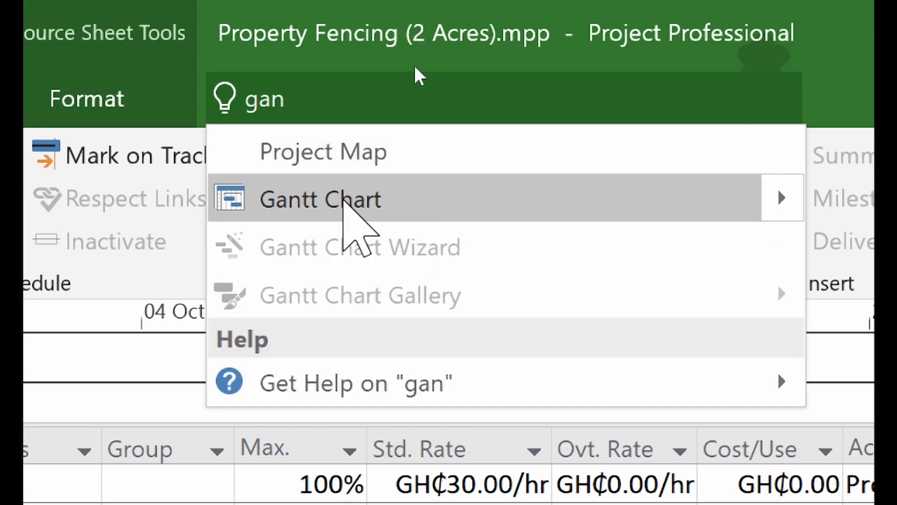
left_click(343, 201)
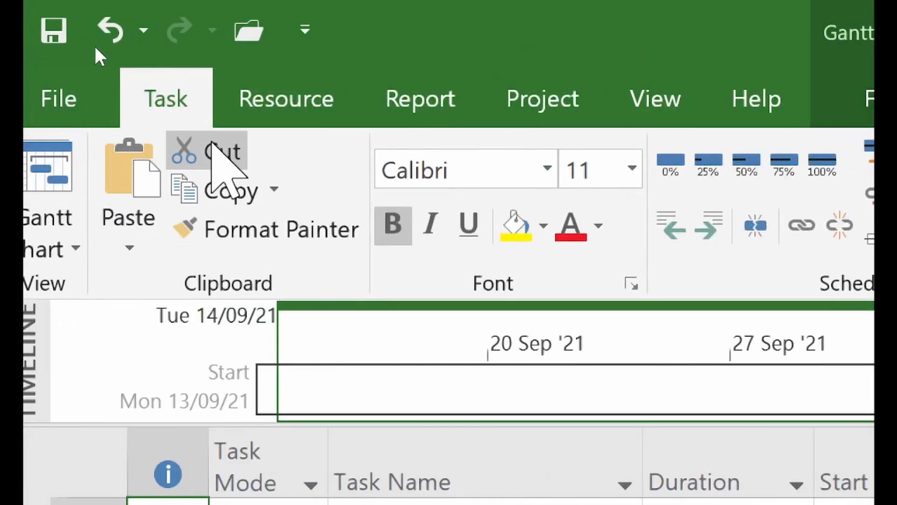
- Browse the Resource, Report and Project ribbon tabs, then return to the Task tab
left_click(309, 97)
left_click(403, 91)
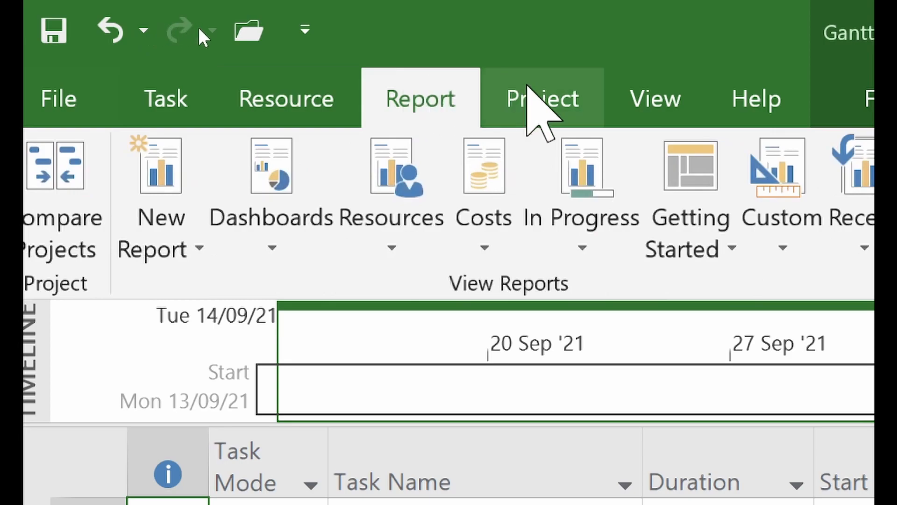
left_click(531, 96)
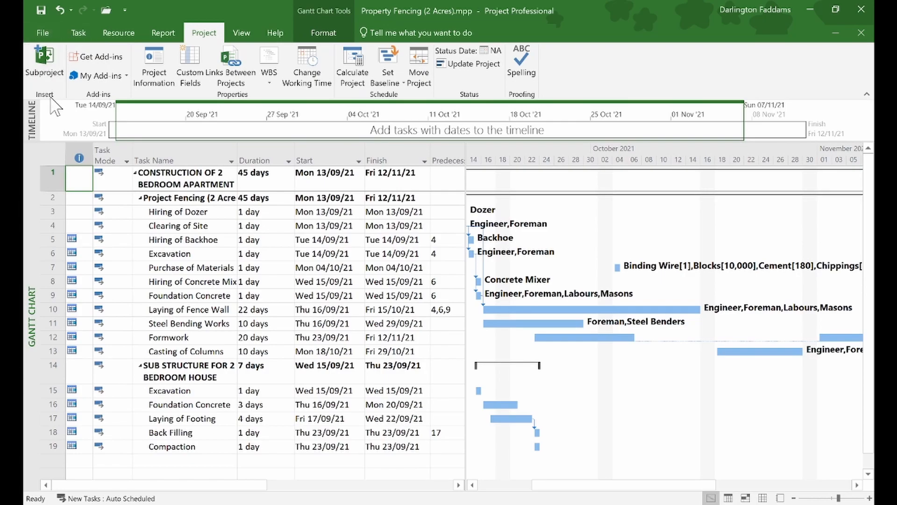
left_click(78, 32)
- Switch to the Resource Sheet view
left_click(39, 79)
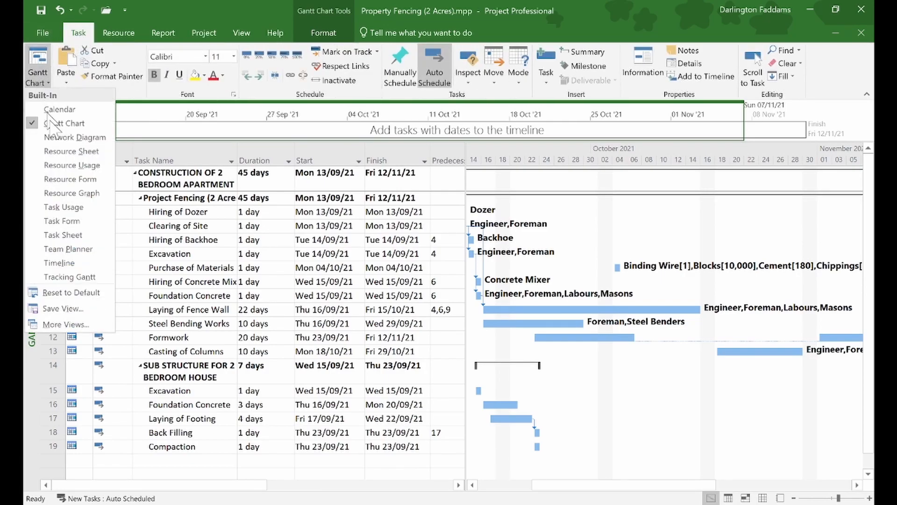
left_click(88, 151)
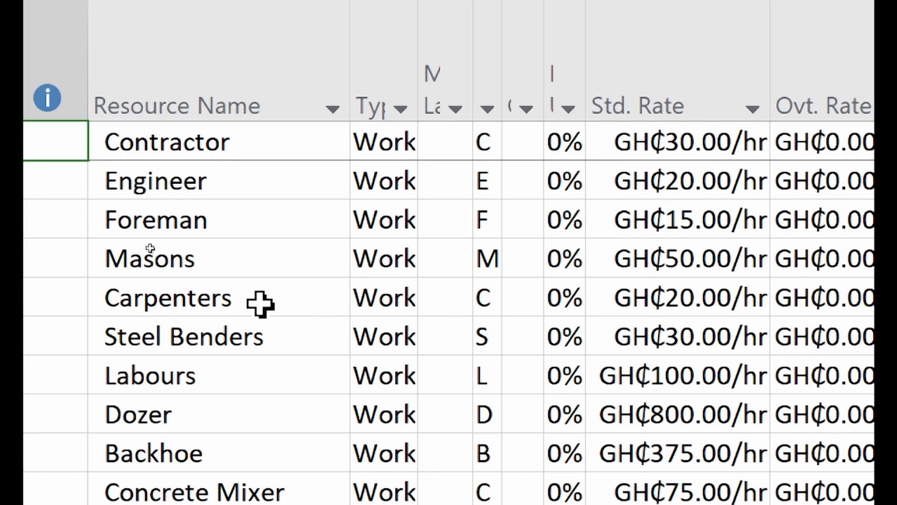
- Undo the Masons rename so resource 4 reads 'Masons' at GH₵50.00/hr
double_click(206, 267)
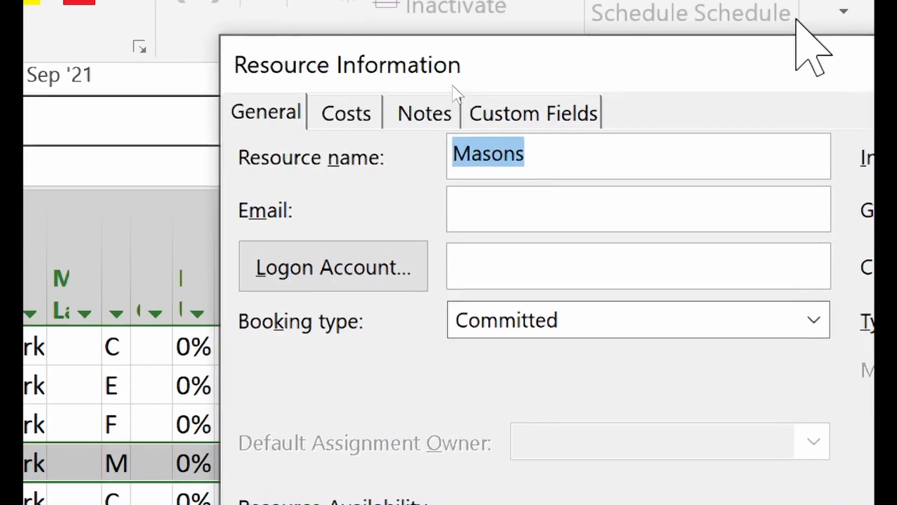
left_click(560, 164)
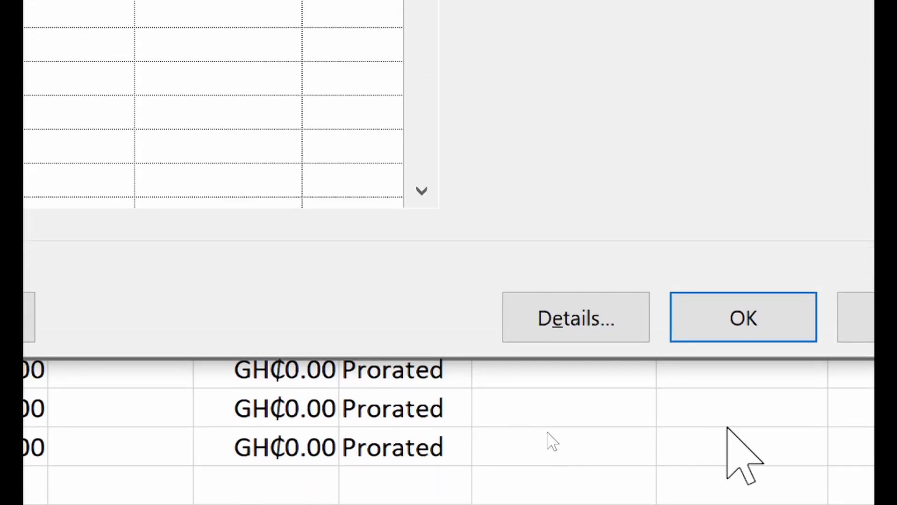
left_click(748, 394)
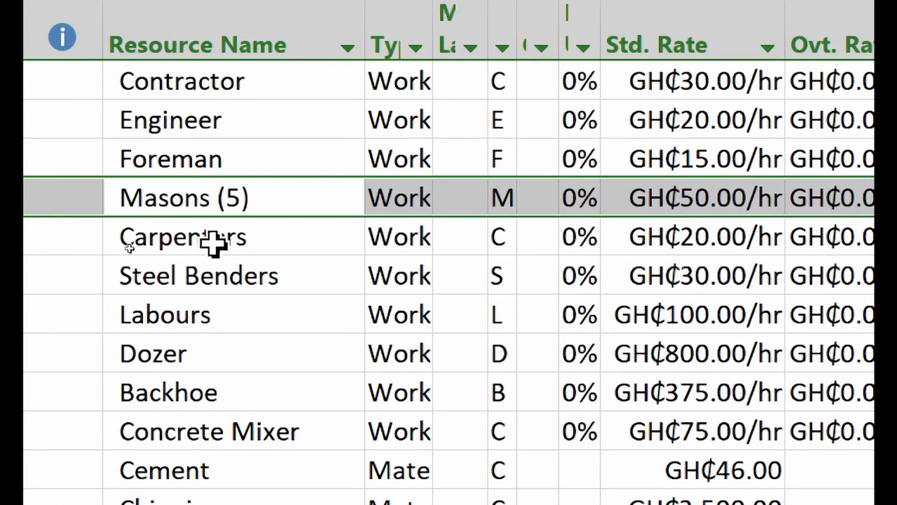
key("ctrl+z")
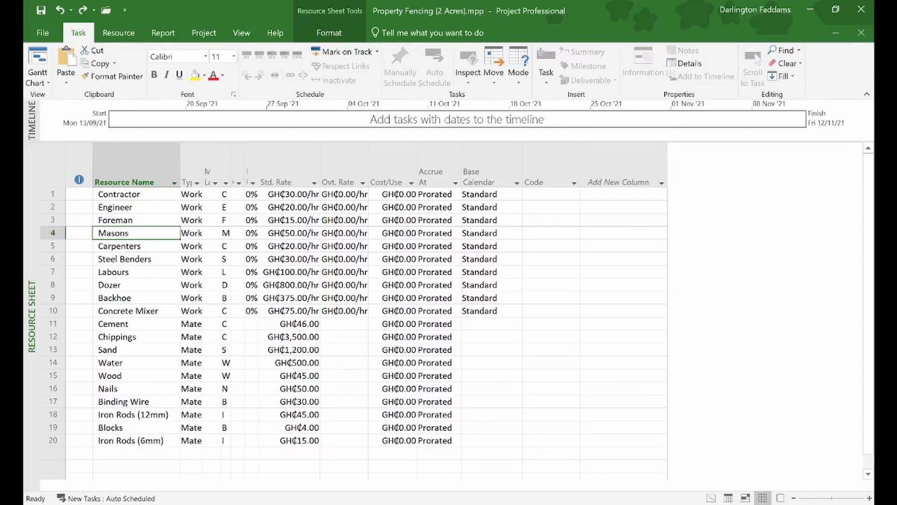
left_click(552, 504)
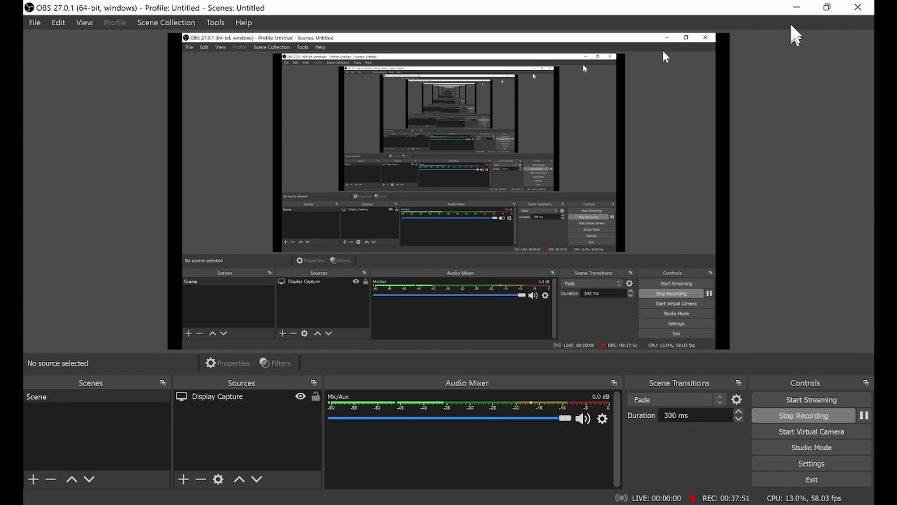
left_click(797, 8)
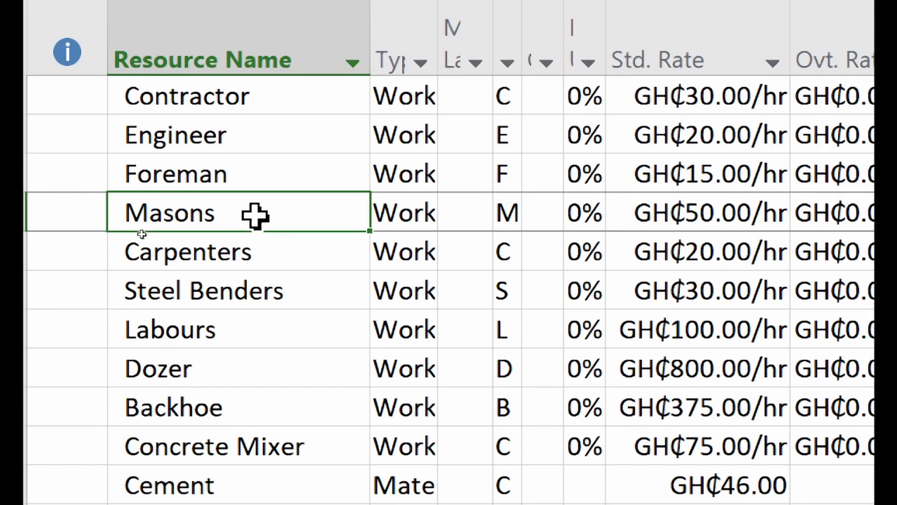
- Append ' (5)' to the Masons resource name so it reads 'Masons (5)'
key("shift+space")
double_click(220, 208)
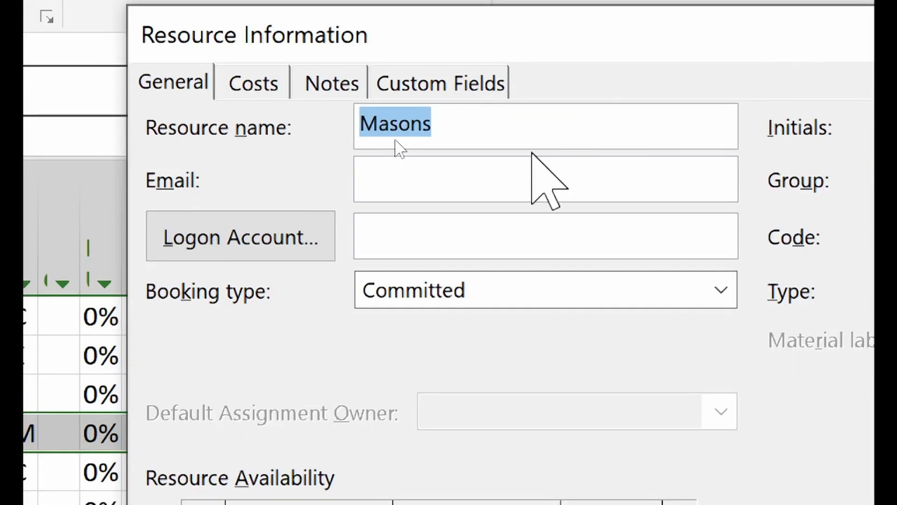
left_click(515, 126)
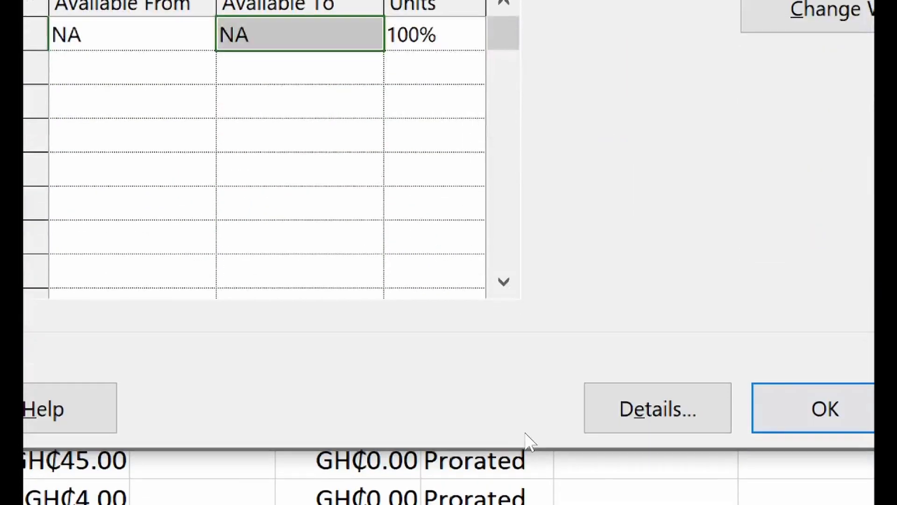
left_click(808, 406)
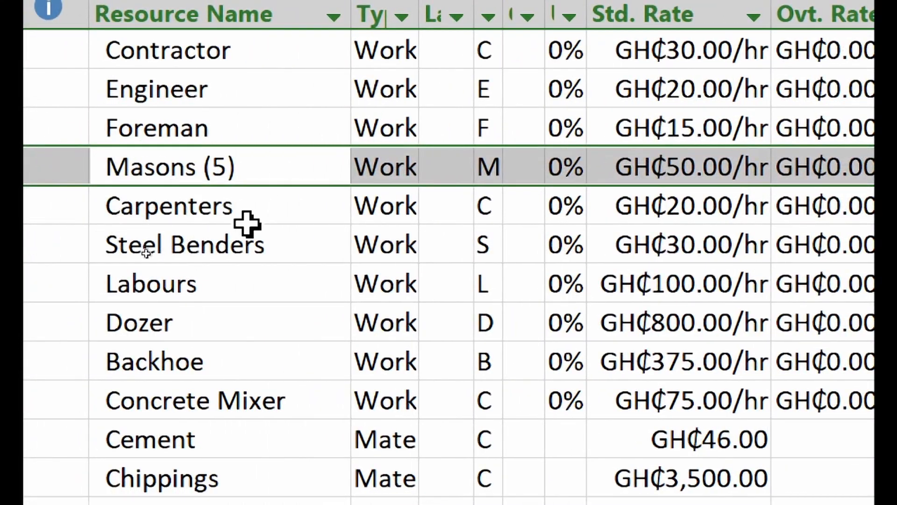
- Rename the Carpenters resource to 'Carpenters (2)'
left_click(263, 208)
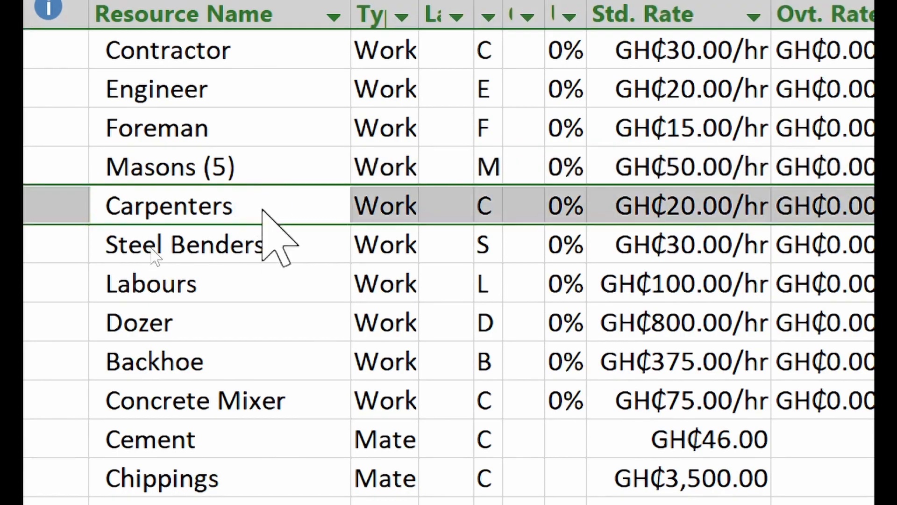
double_click(263, 208)
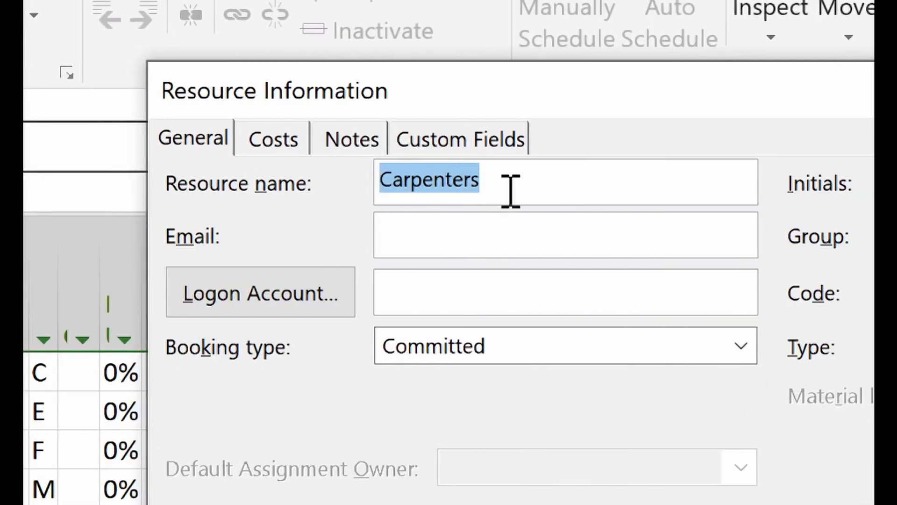
left_click(144, 116)
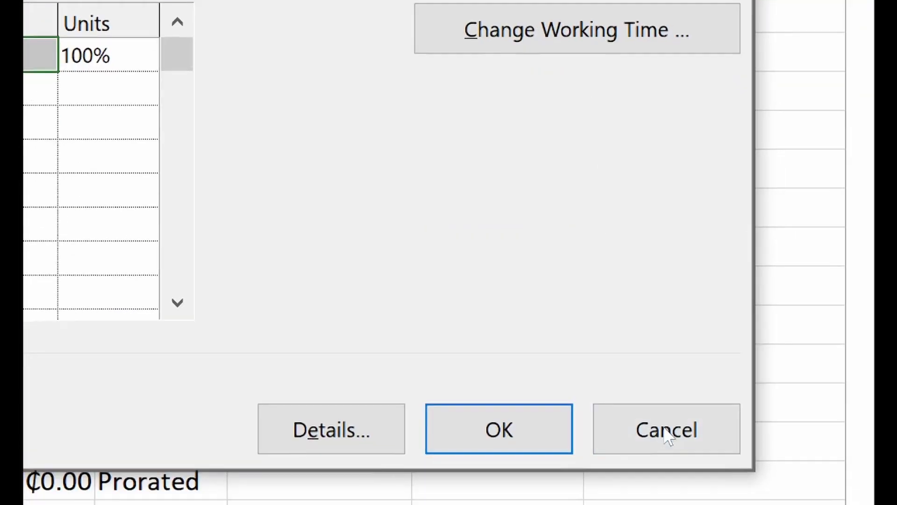
left_click(528, 416)
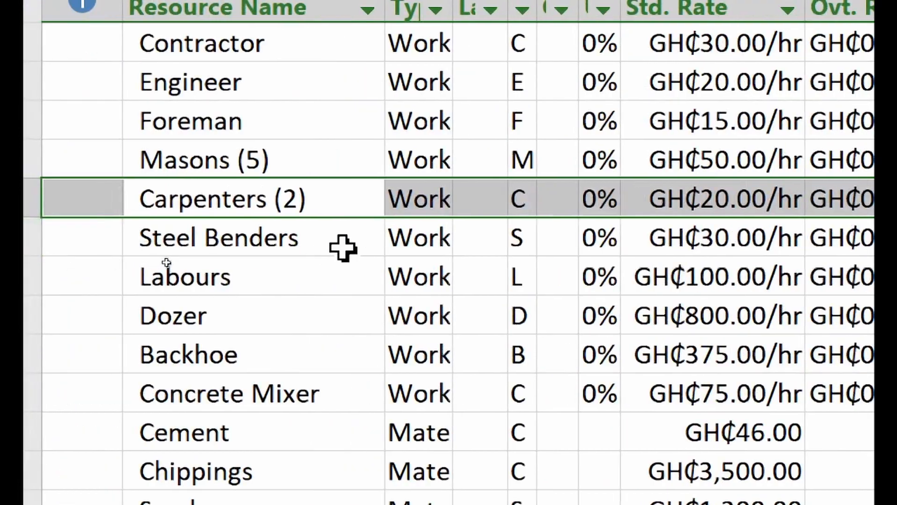
- Rename the Steel Benders resource to 'Steel Benders (3)'
double_click(345, 239)
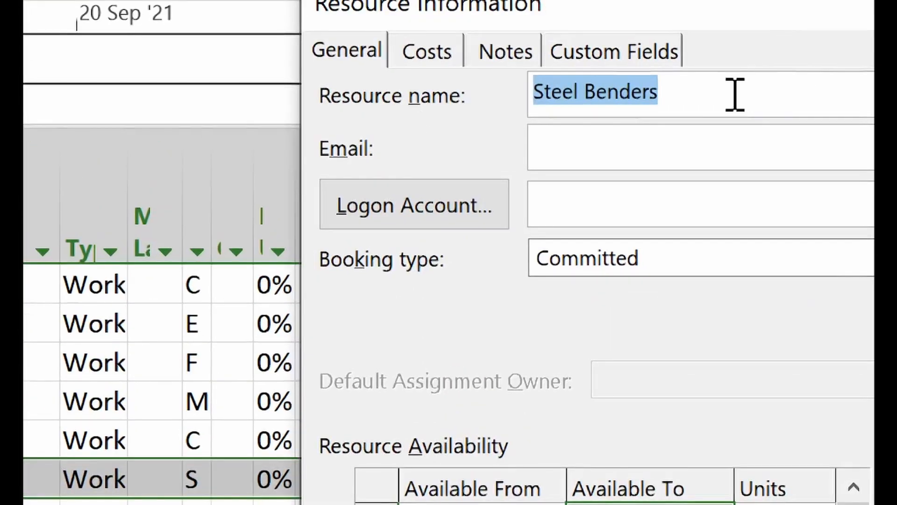
left_click(708, 101)
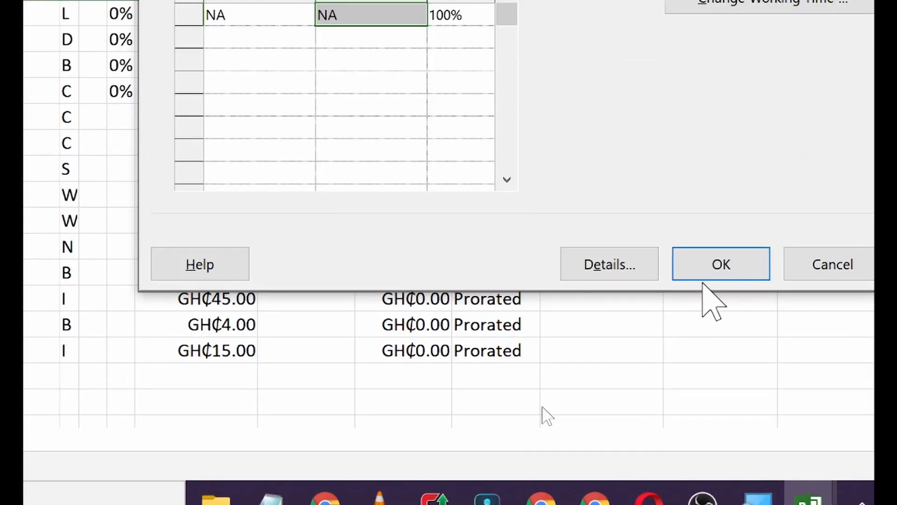
left_click(705, 271)
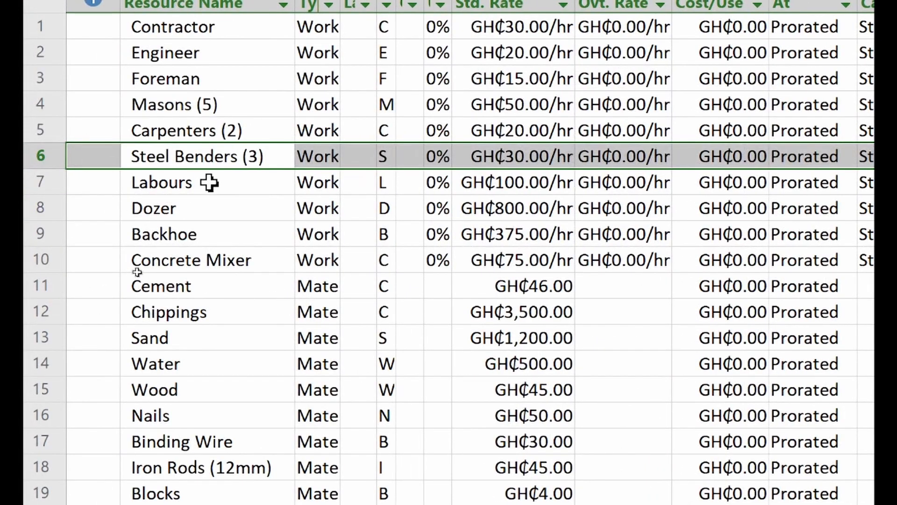
- Rename the Labours resource to 'Labours (10)', keeping GH₵100.00/hr
left_click(211, 183)
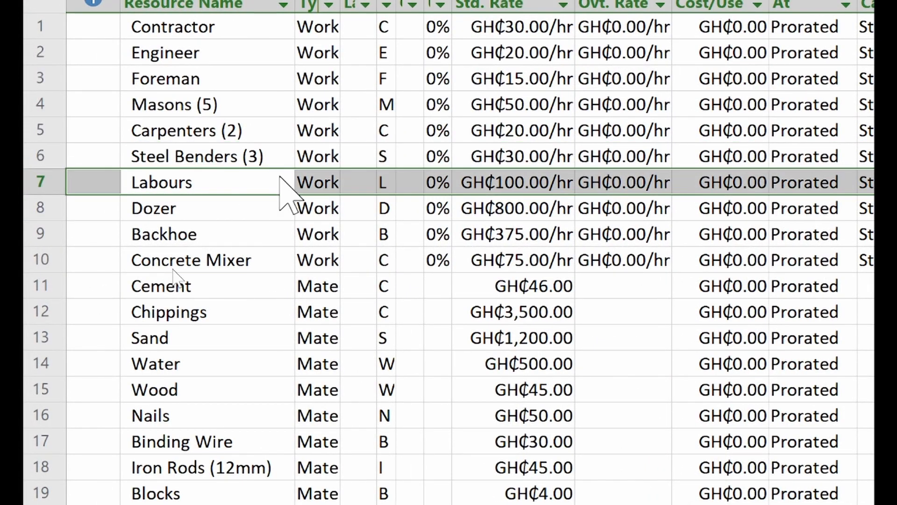
double_click(305, 183)
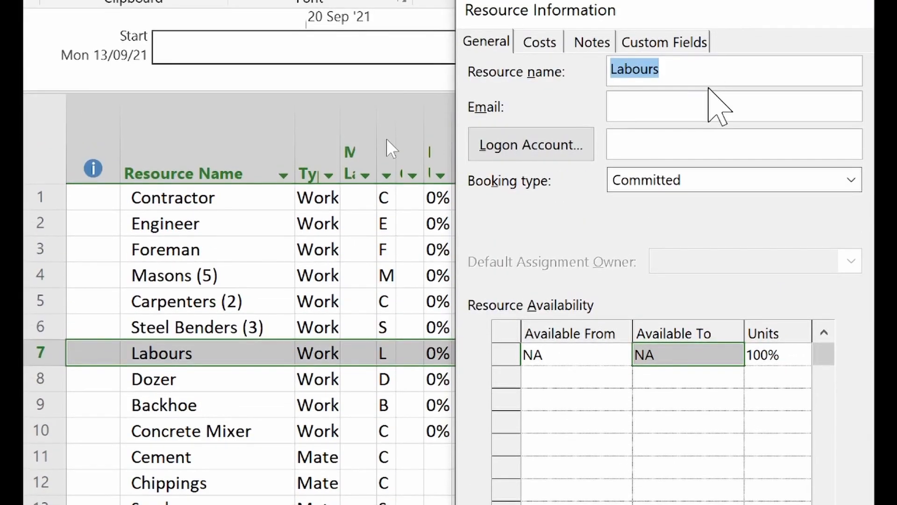
left_click(709, 79)
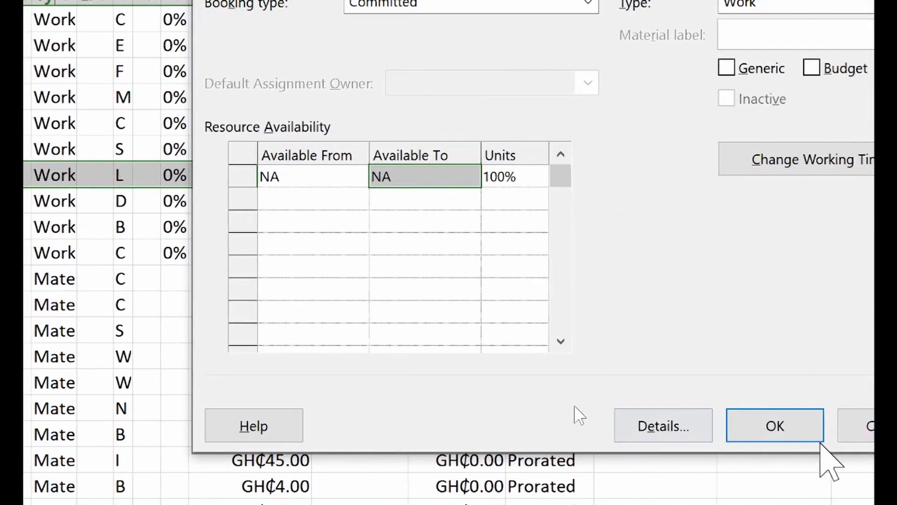
left_click(873, 427)
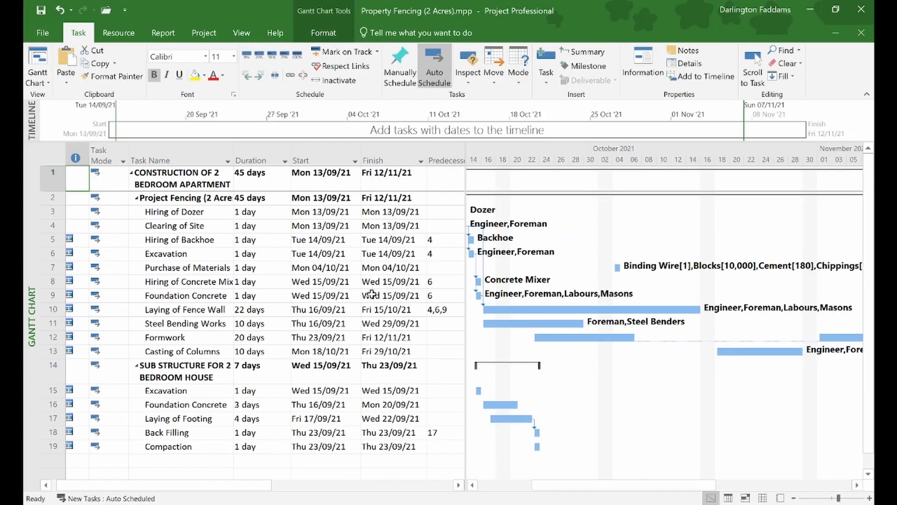
- Select the Resource Names column, then return to the Gantt Chart view
scroll(371, 294, "right", 5)
scroll(372, 294, "left", 3)
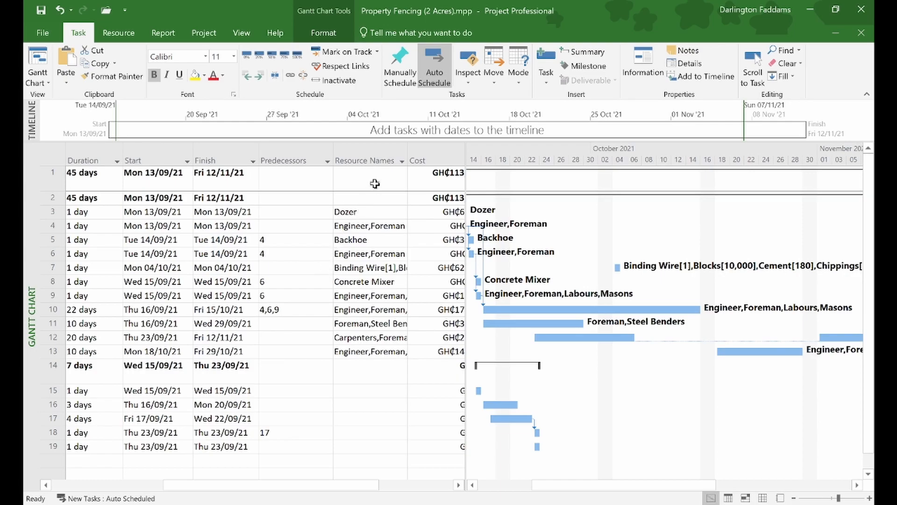
left_click(379, 160)
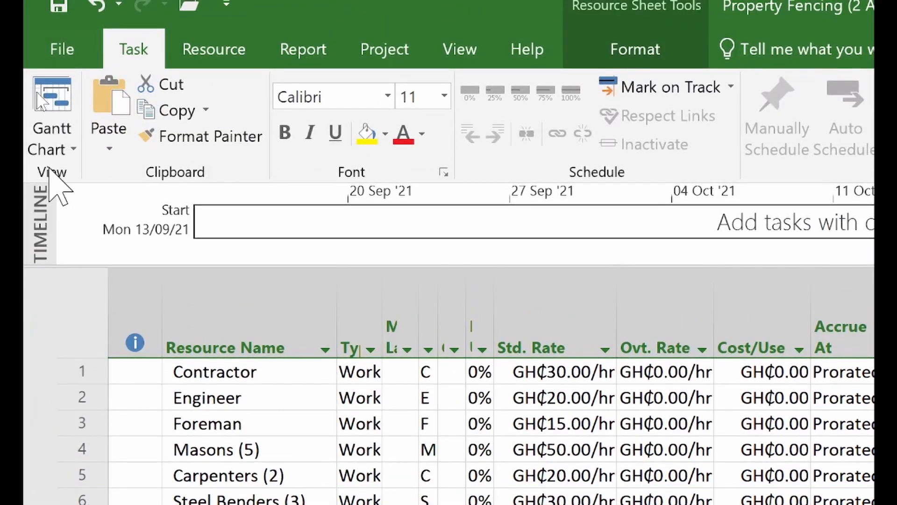
left_click(54, 91)
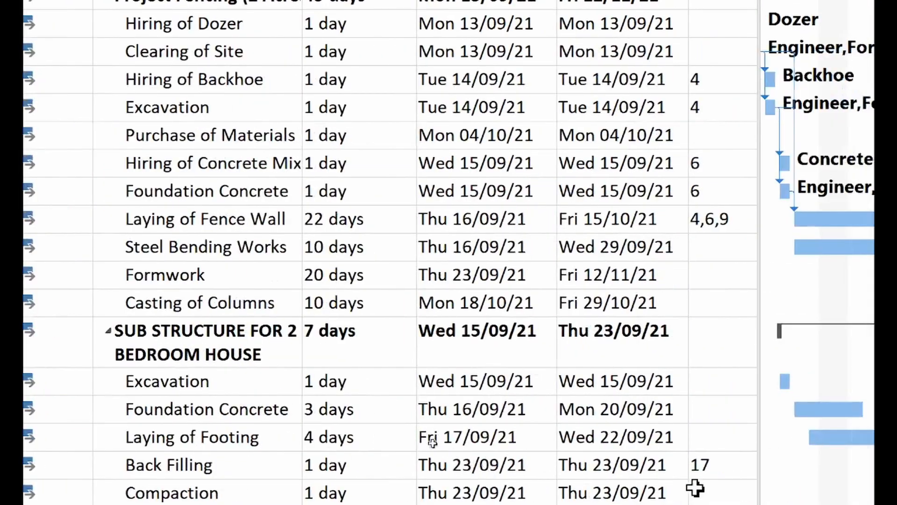
- Show the Resource Names and Cost columns and select the Purchase of Materials task row
scroll(615, 405, "right", 5)
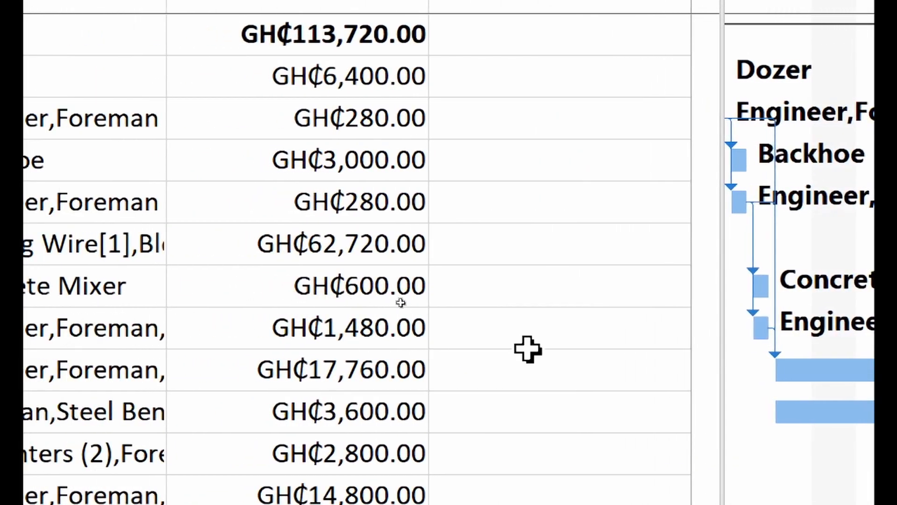
scroll(528, 350, "left", 5)
scroll(547, 345, "right", 5)
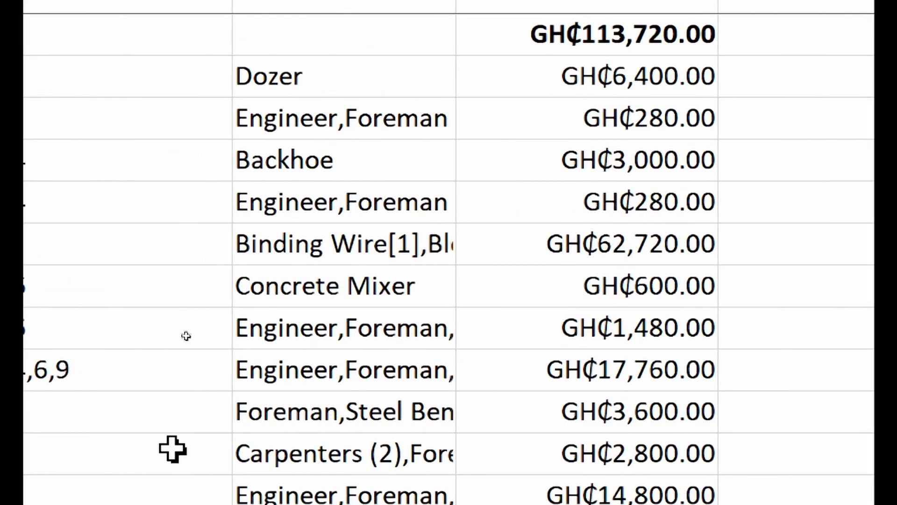
scroll(201, 496, "down", 1)
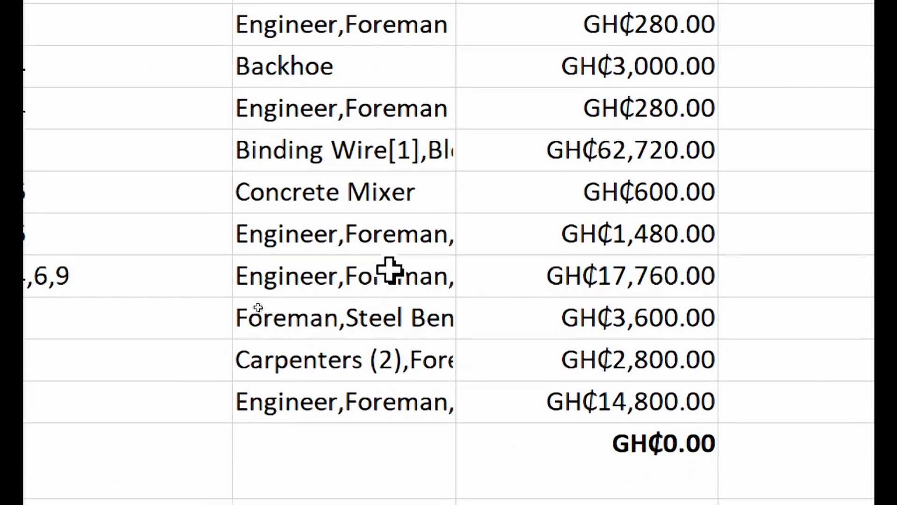
left_click(384, 243)
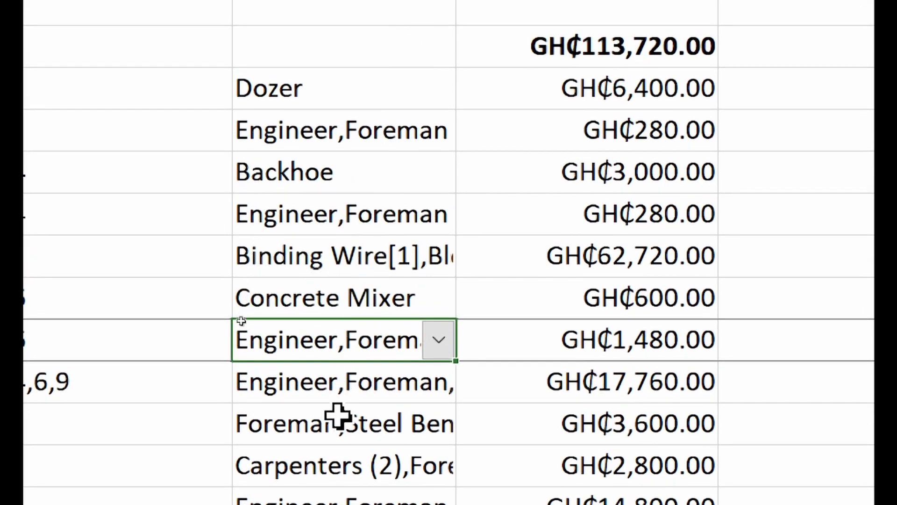
left_click(370, 254)
key("shift+space")
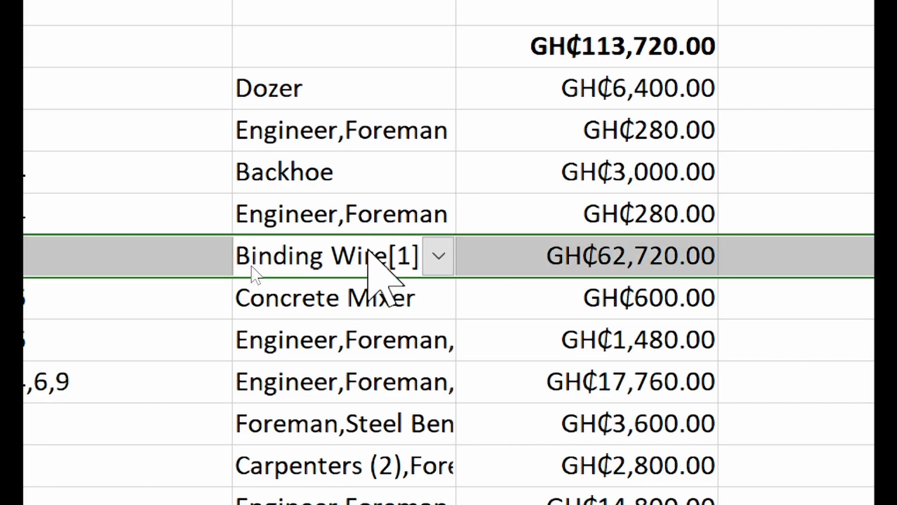
double_click(370, 254)
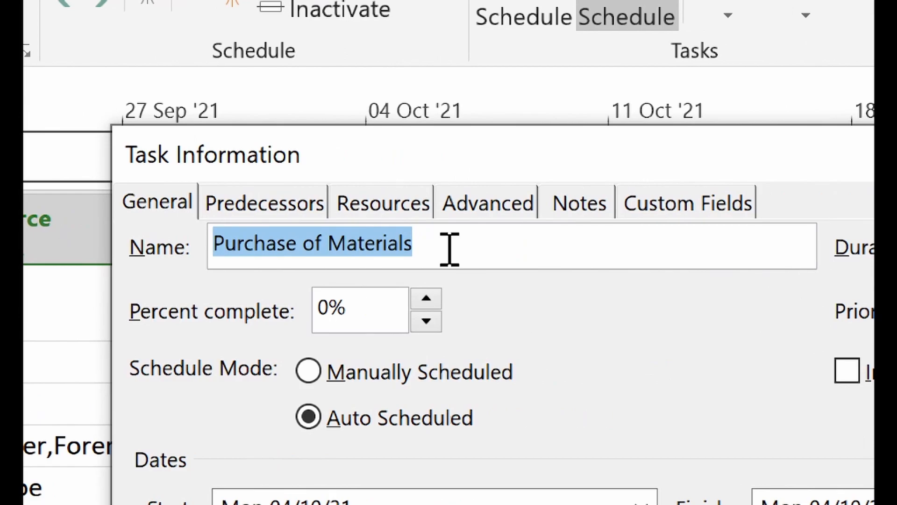
left_click(394, 208)
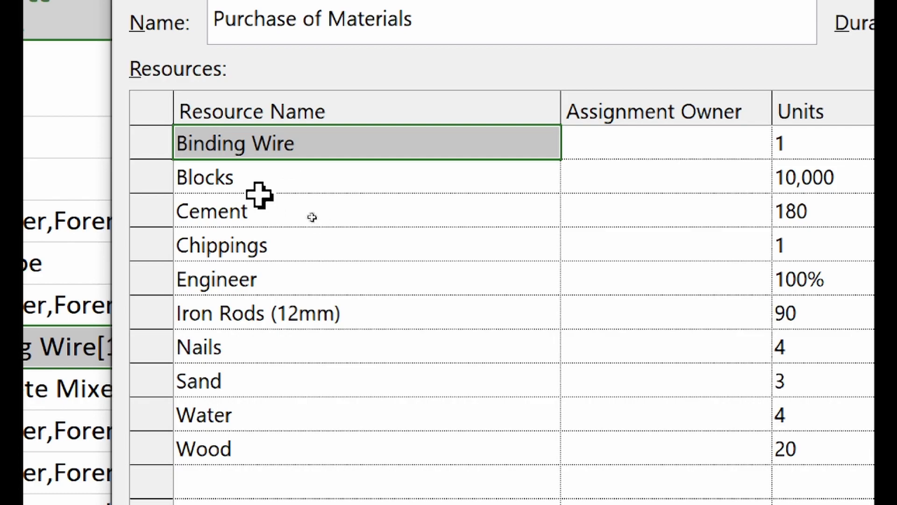
left_click(256, 177)
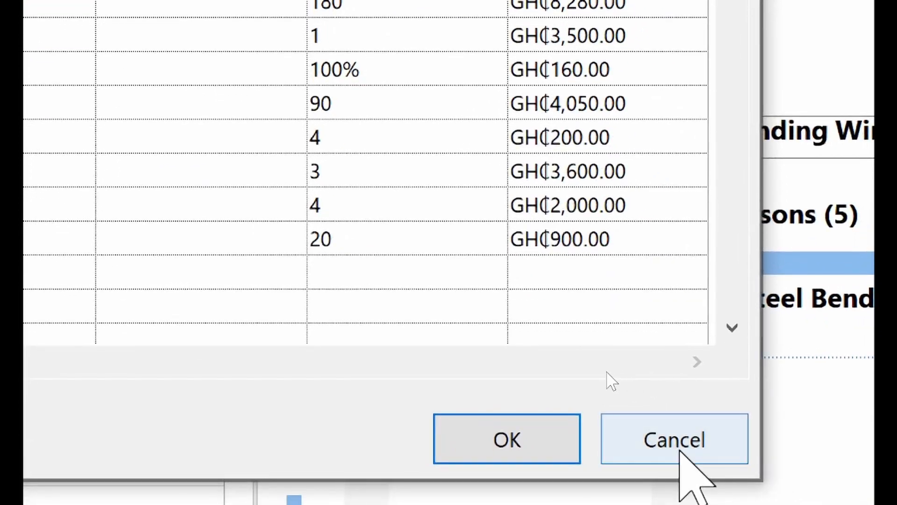
left_click(687, 454)
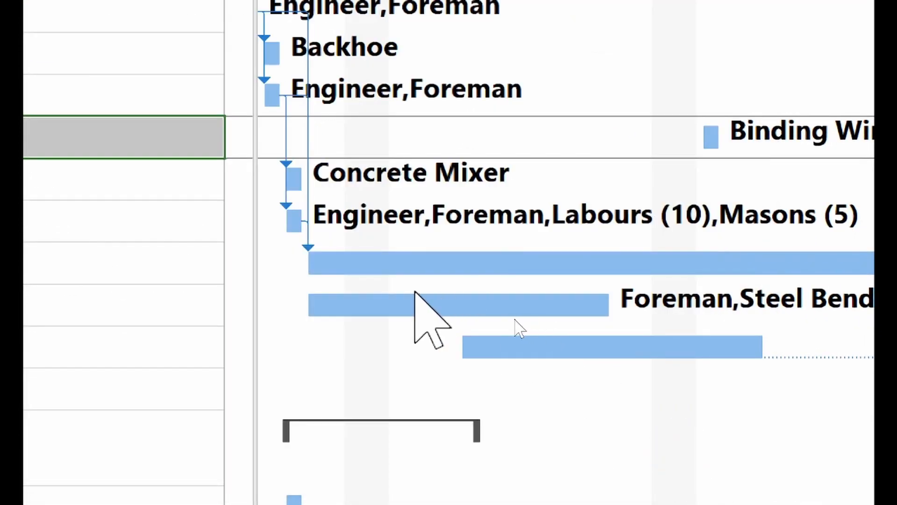
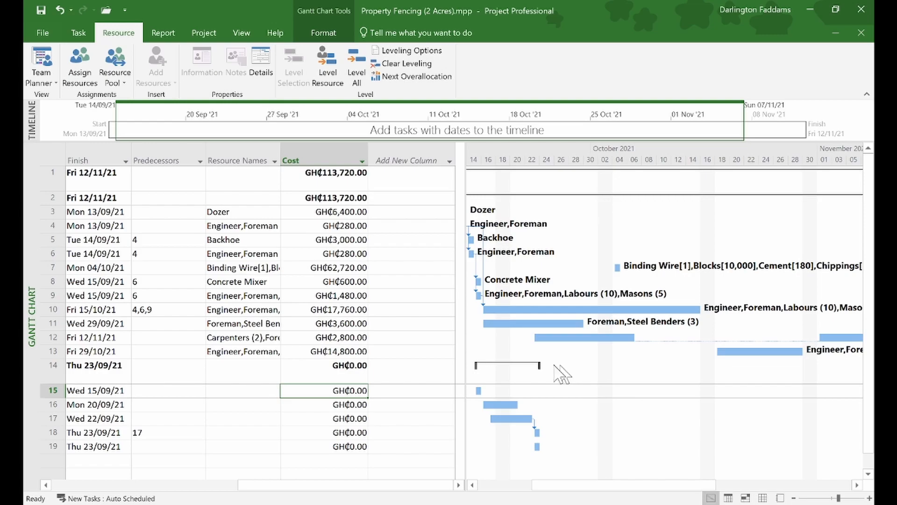
- Select the Laying of Footing task after dismissing the sub structure context menu
scroll(120, 380, "left", 5)
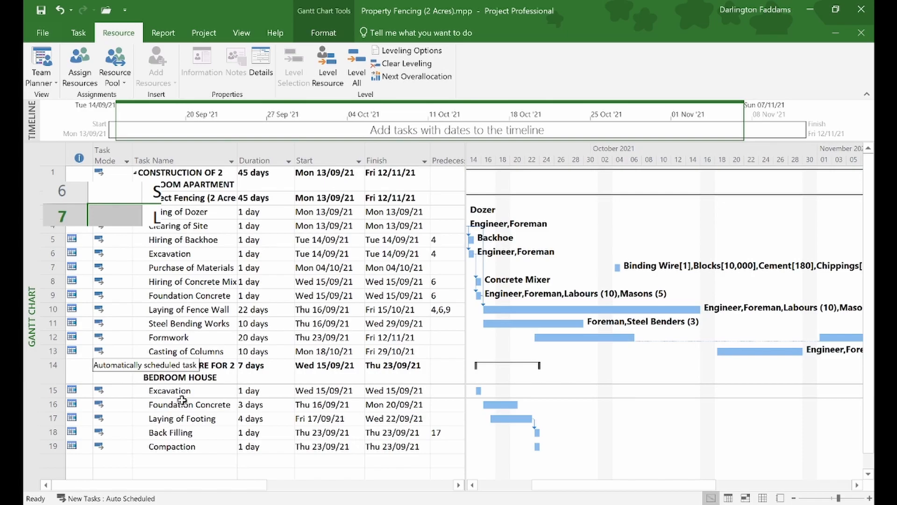
right_click(54, 371)
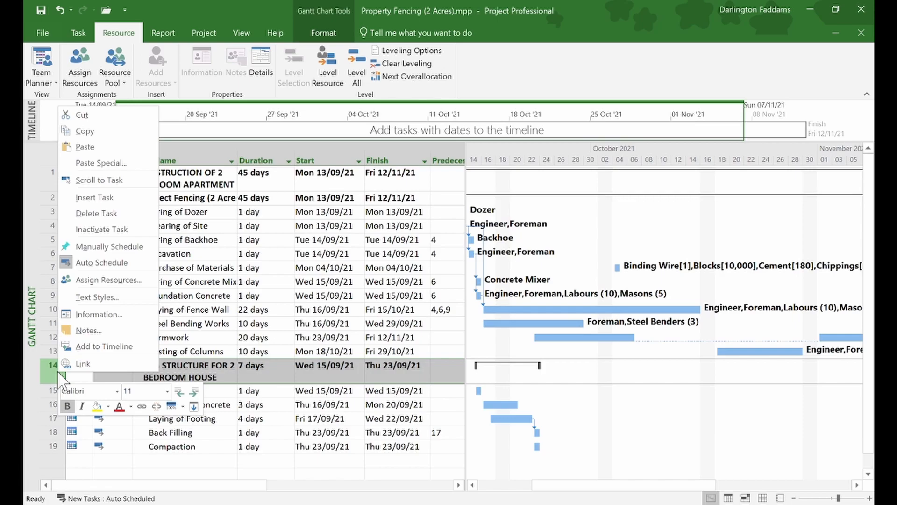
left_click(651, 5)
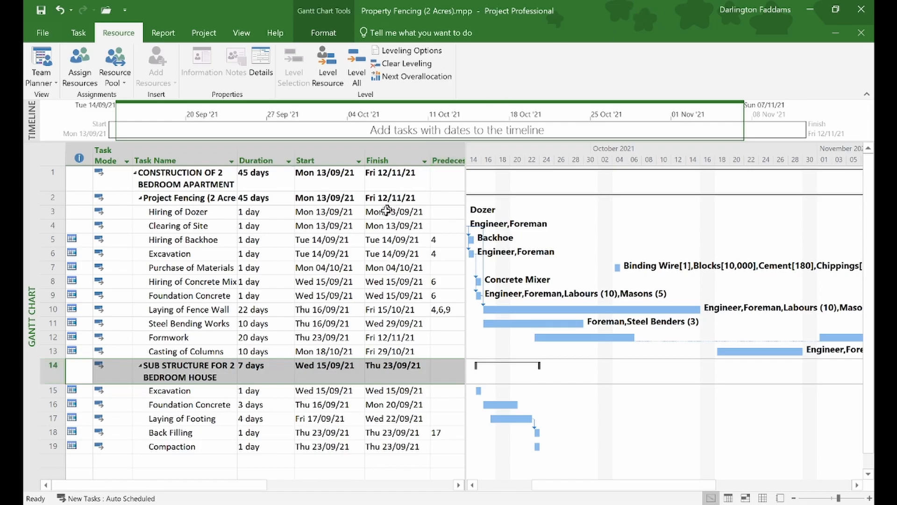
left_click(212, 416)
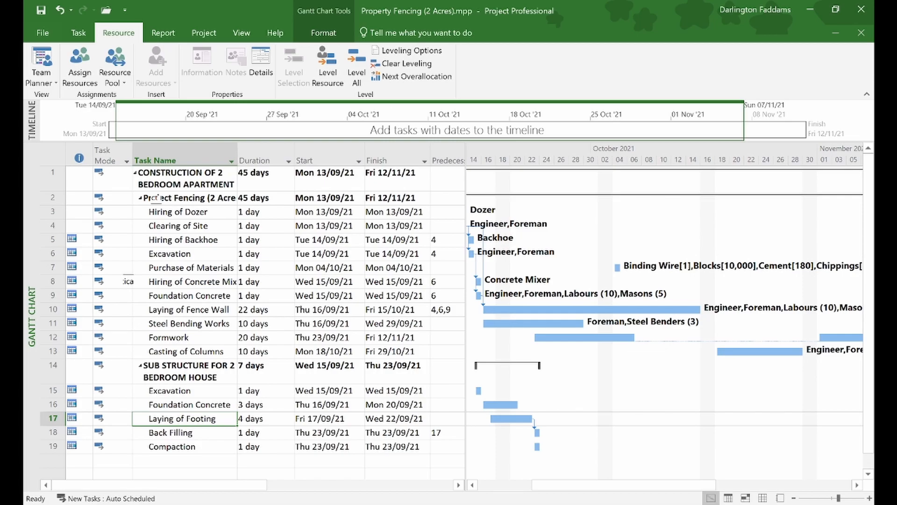
- Open the Resource Names dropdown in the Excavation task's row 15
scroll(152, 238, "right", 1)
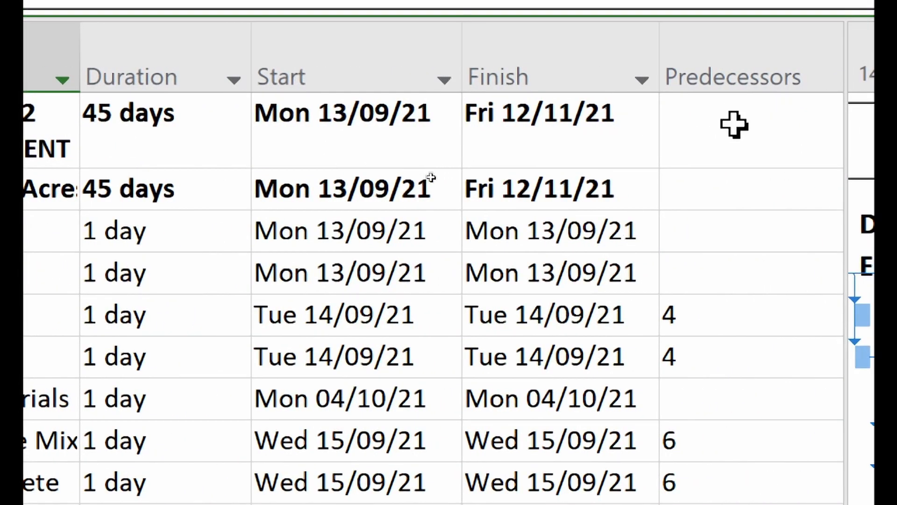
scroll(797, 143, "right", 1)
scroll(798, 142, "right", 3)
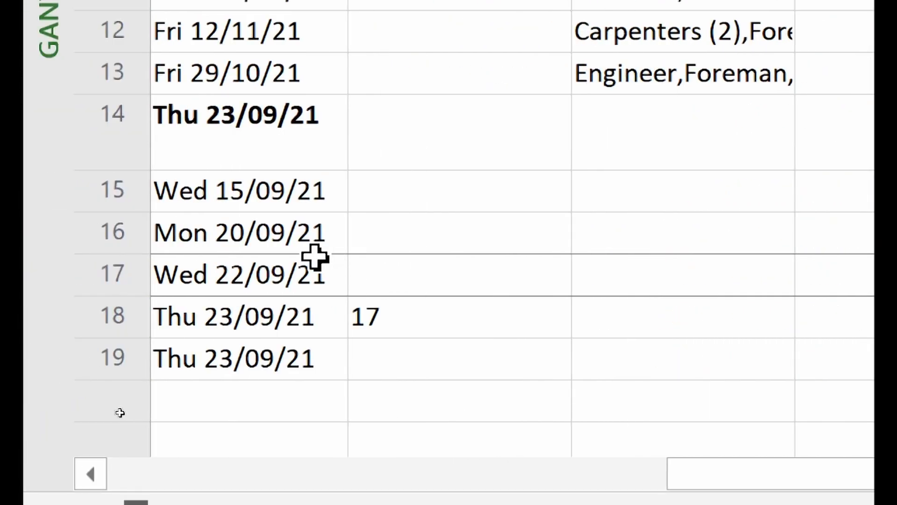
scroll(243, 254, "left", 10)
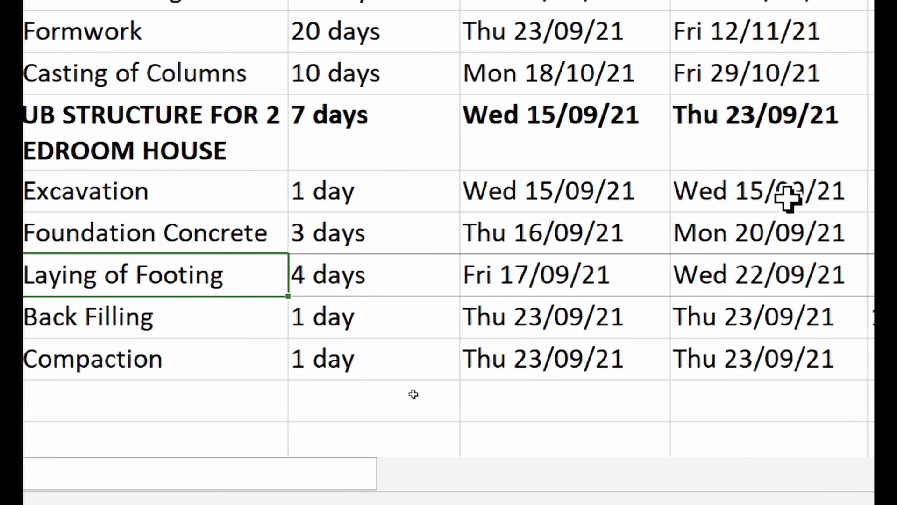
scroll(499, 167, "right", 3)
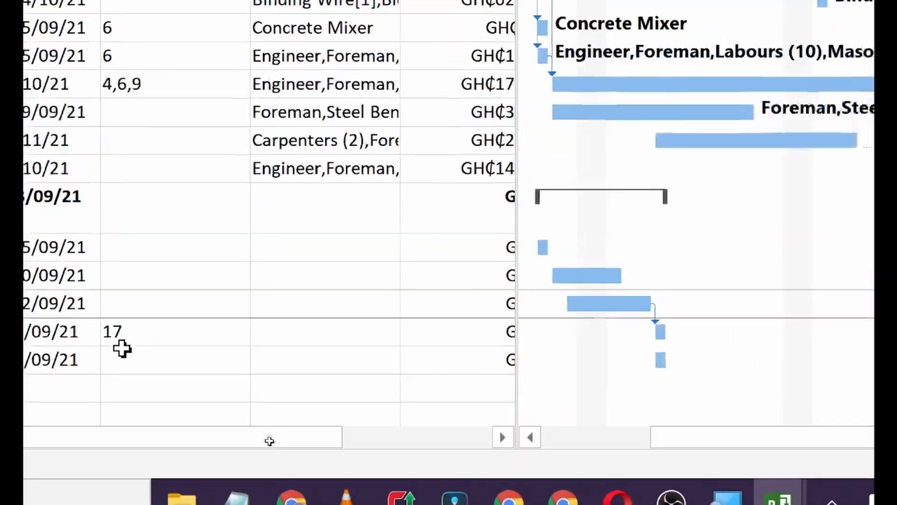
scroll(200, 337, "left", 3)
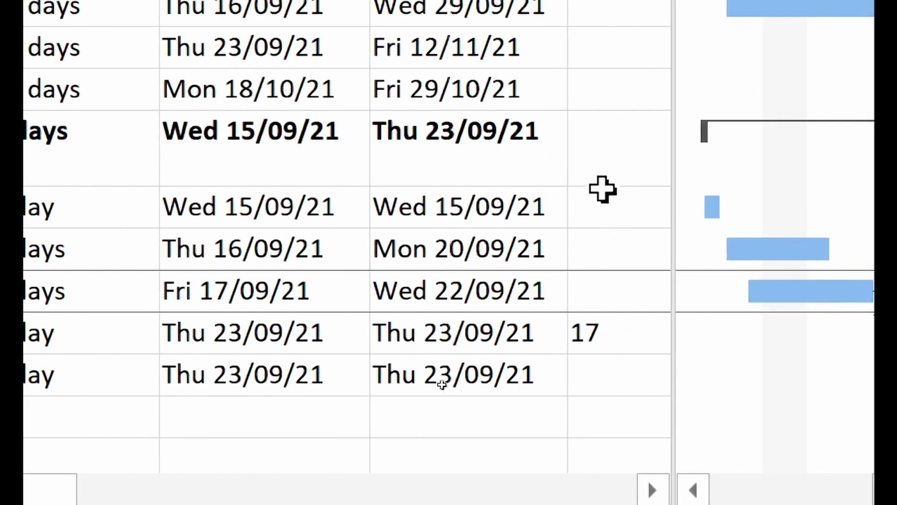
scroll(601, 188, "right", 5)
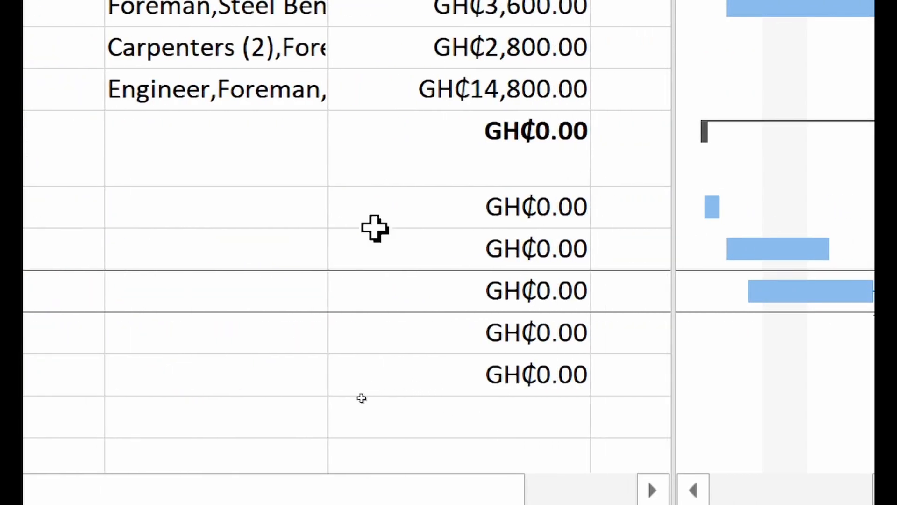
left_click(312, 211)
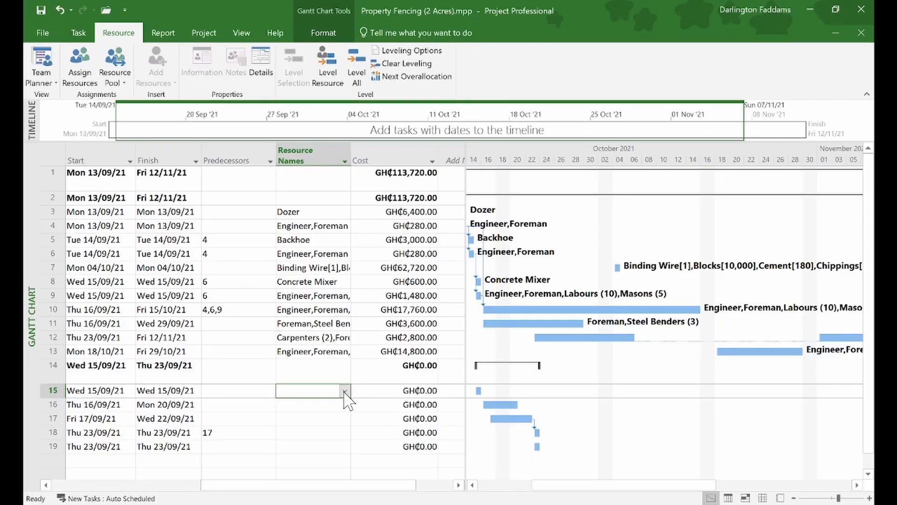
left_click(344, 391)
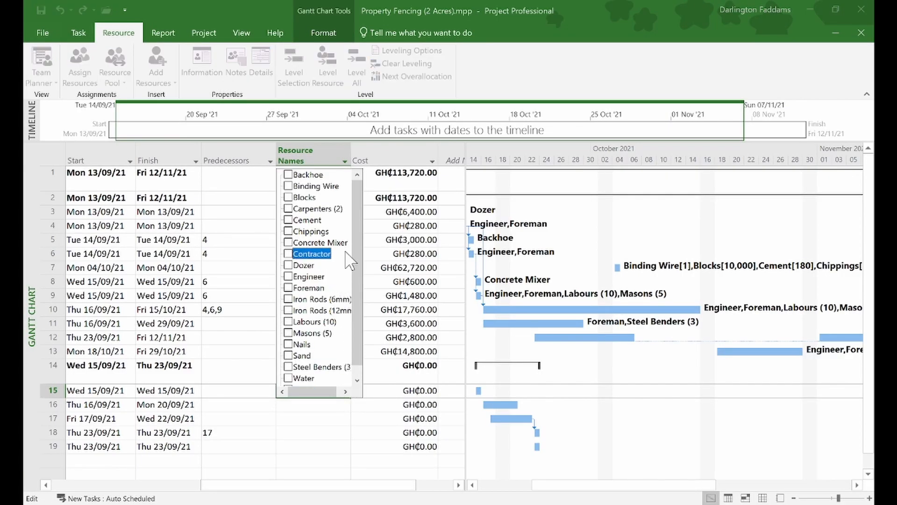
- Tick Backhoe, Engineer and Foreman for Excavation so its cost becomes GH₵3,280.00
left_click(289, 175)
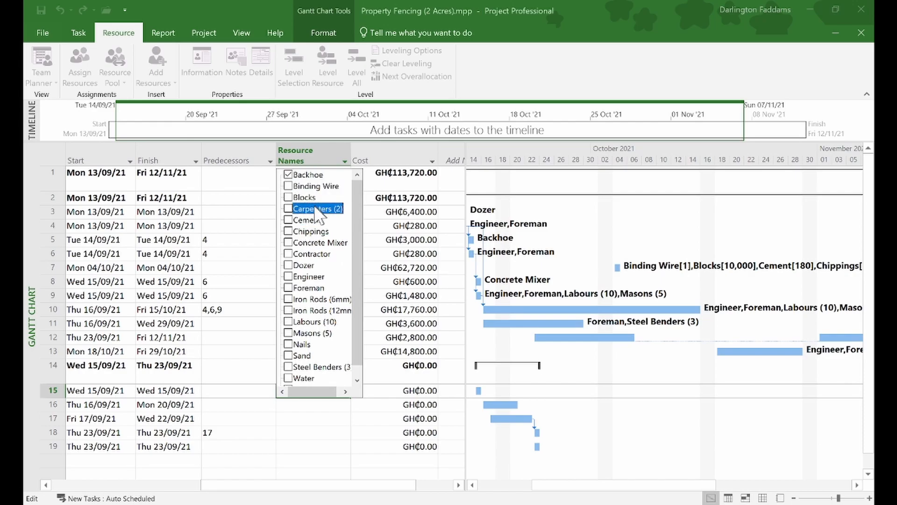
left_click(289, 277)
left_click(289, 288)
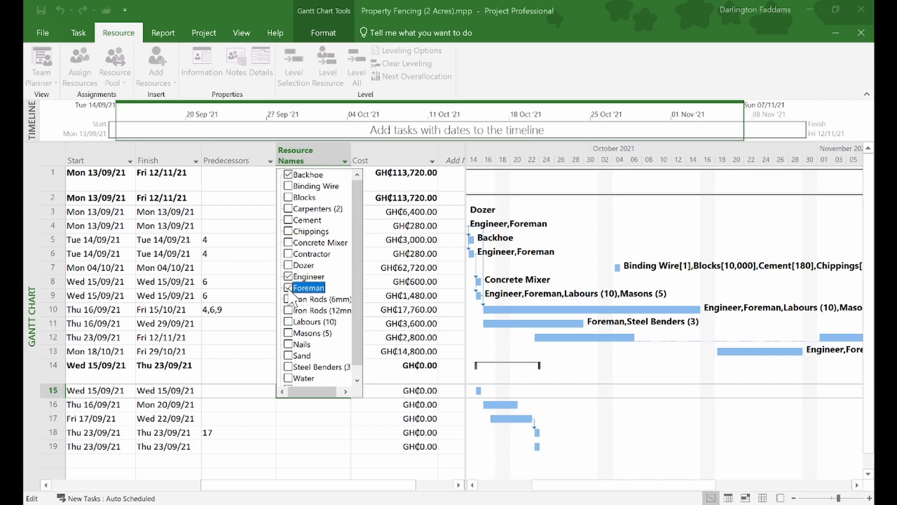
left_click(255, 406)
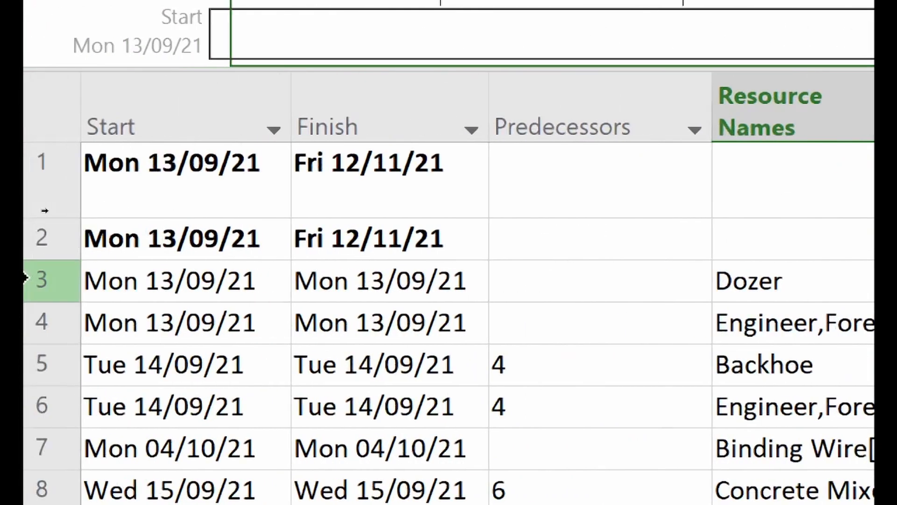
scroll(76, 271, "left", 5)
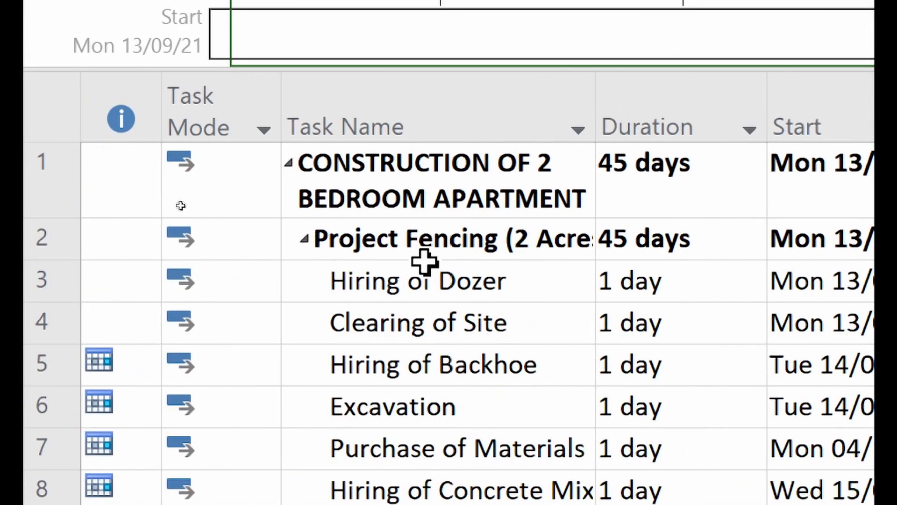
scroll(643, 254, "right", 5)
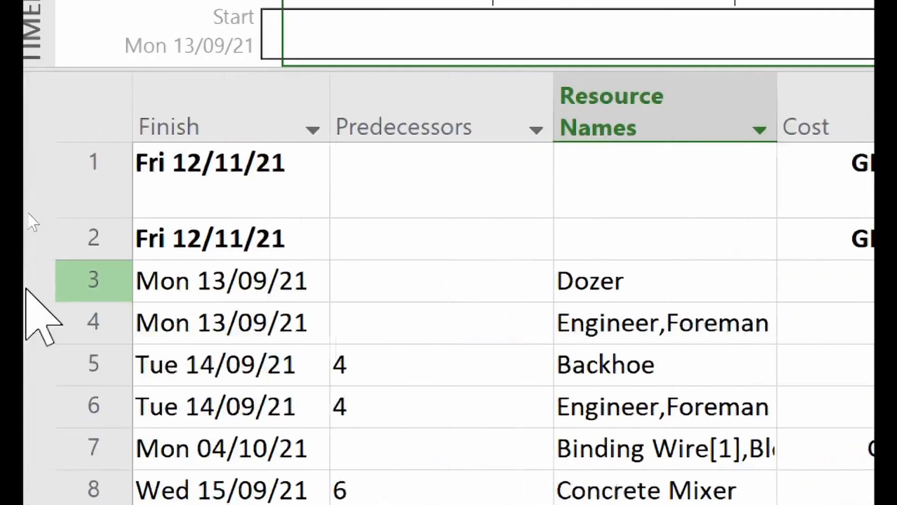
scroll(360, 194, "left", 5)
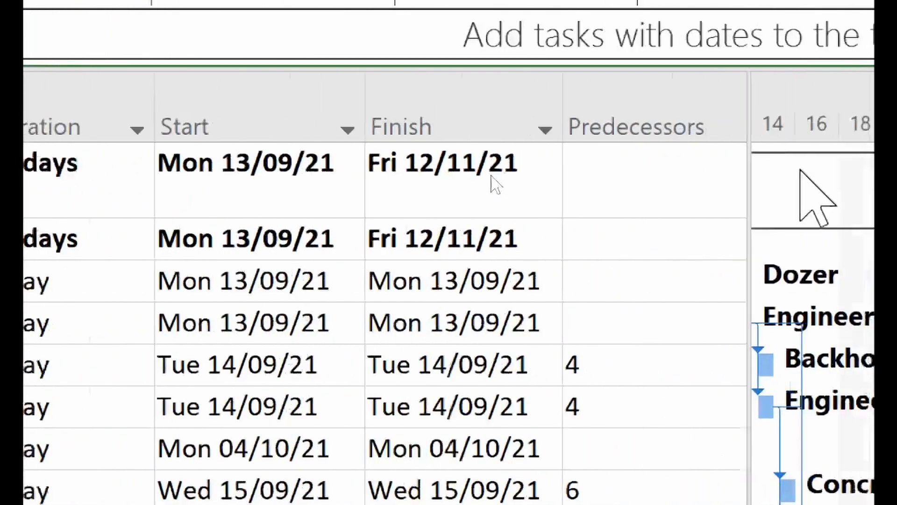
scroll(391, 236, "right", 5)
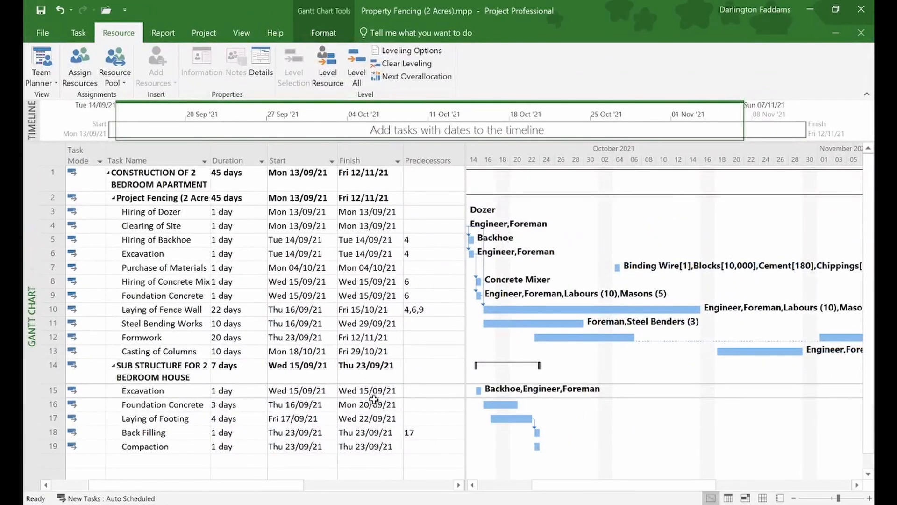
scroll(378, 404, "right", 5)
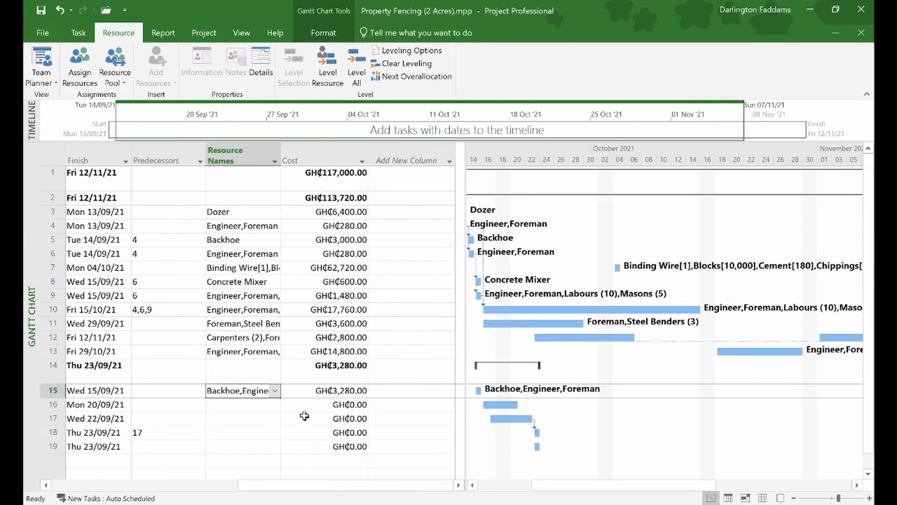
- In Foundation Concrete's resource list, tick Foreman, Engineer, Water and Sand
left_click(277, 405)
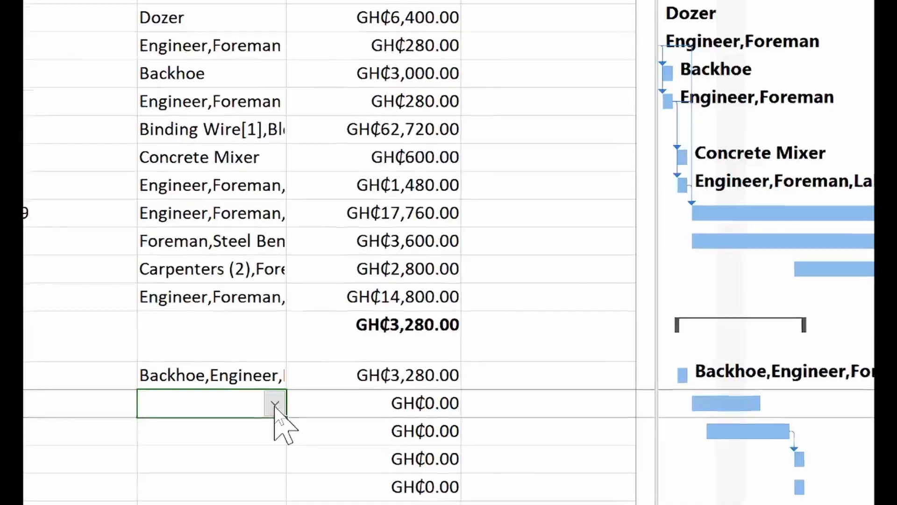
left_click(275, 405)
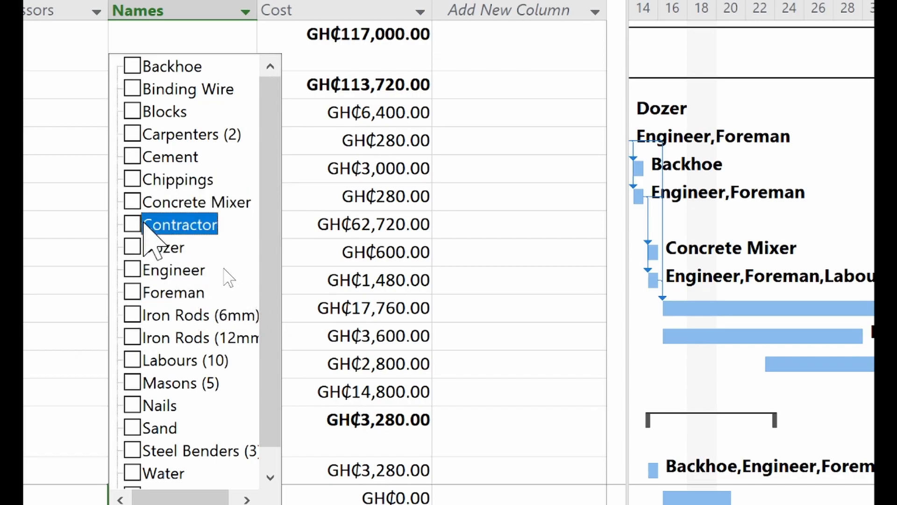
left_click(133, 291)
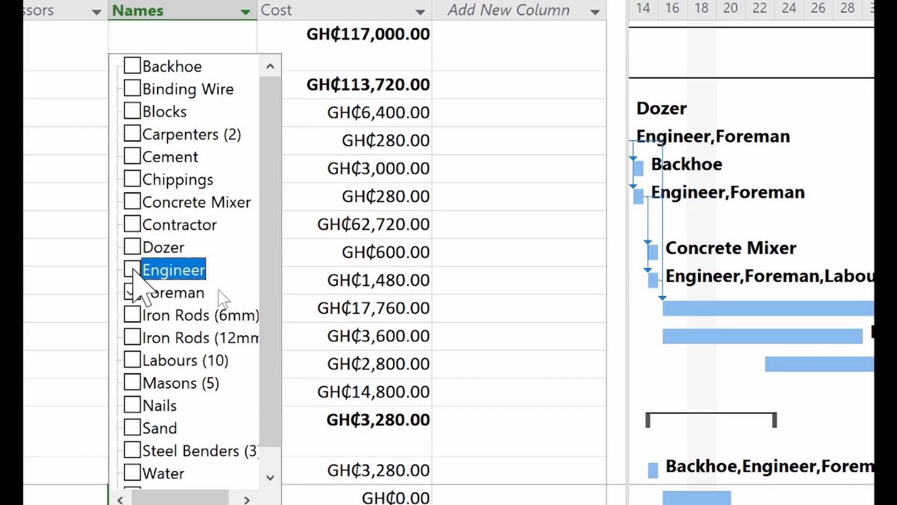
left_click(134, 270)
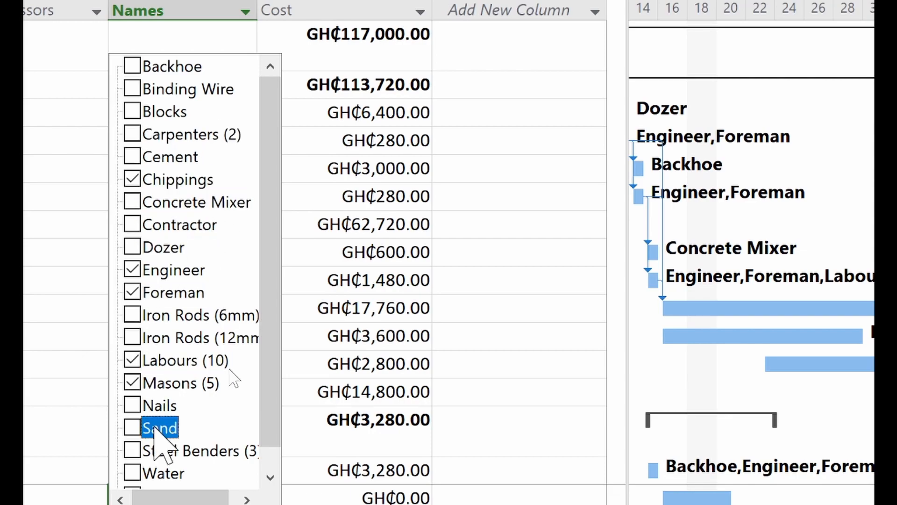
left_click(135, 472)
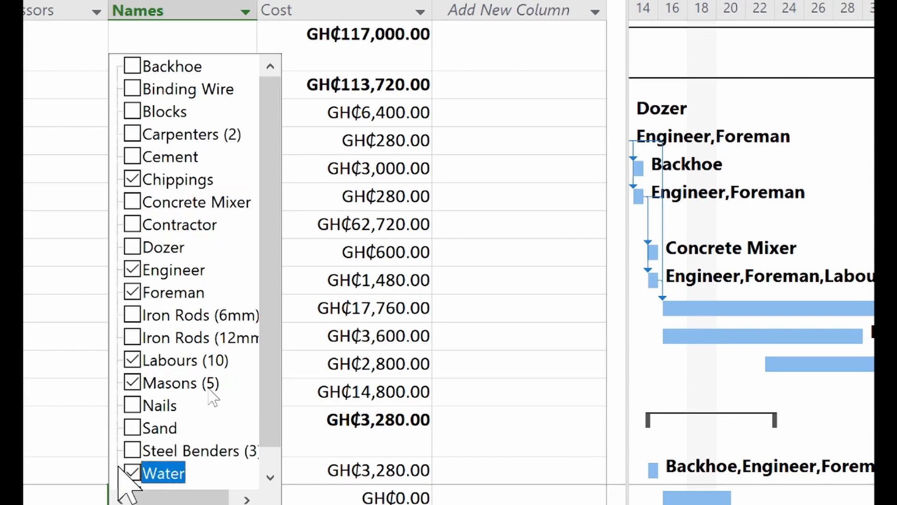
left_click(131, 429)
- Add Cement, Concrete Mixer and the remaining resources, commit them, and open task 16's details
scroll(141, 437, "down", 1)
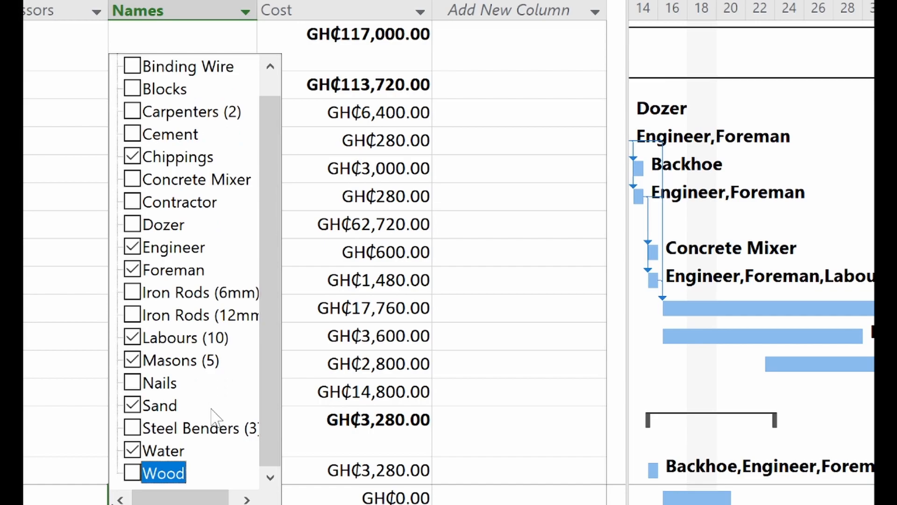
left_click(135, 140)
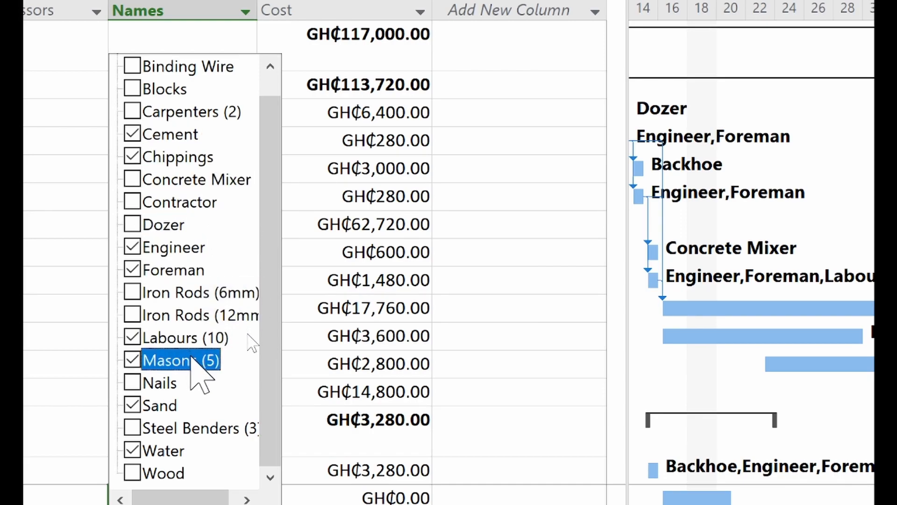
scroll(193, 365, "up", 1)
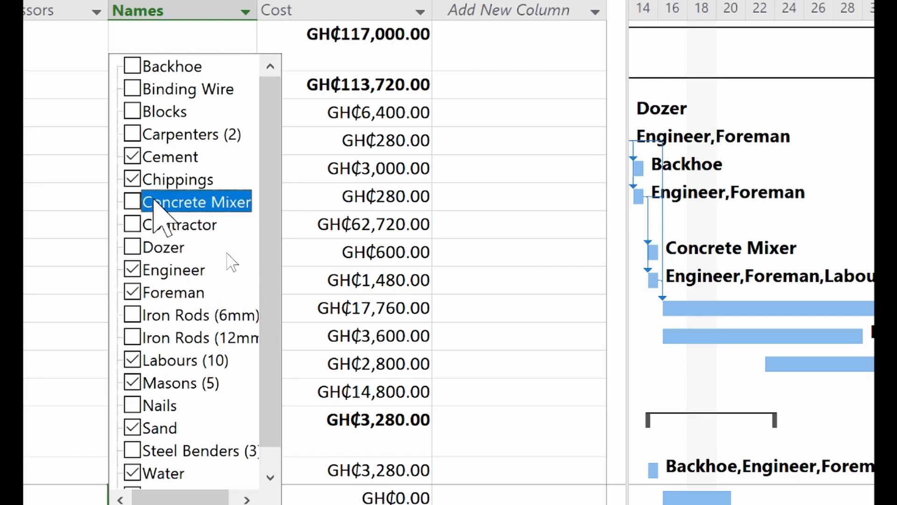
left_click(137, 200)
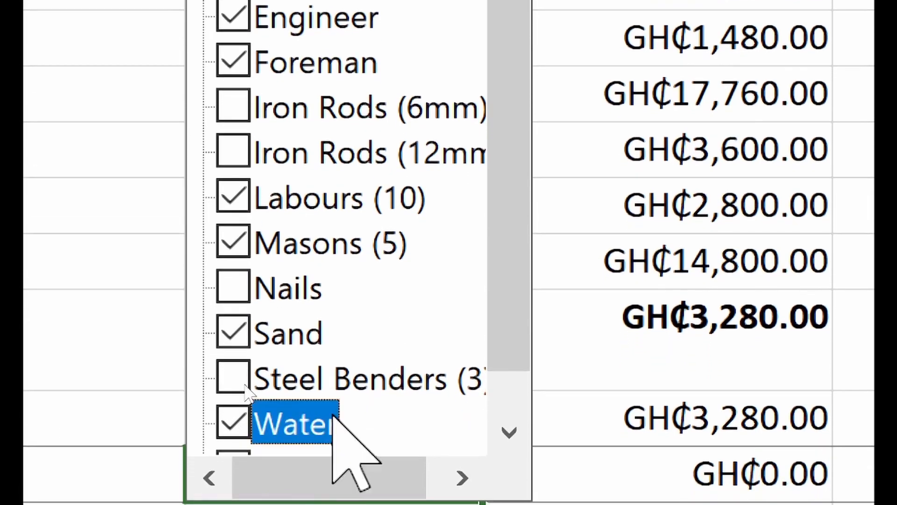
left_click(510, 431)
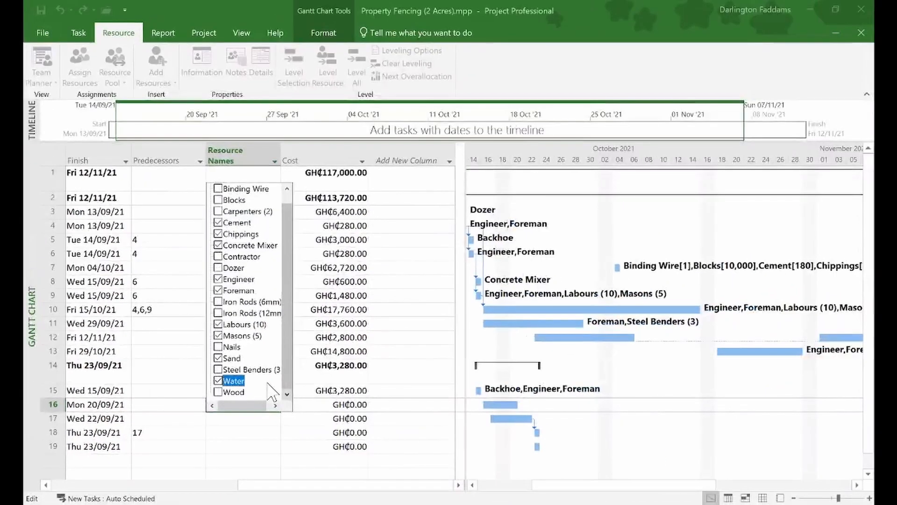
left_click(180, 393)
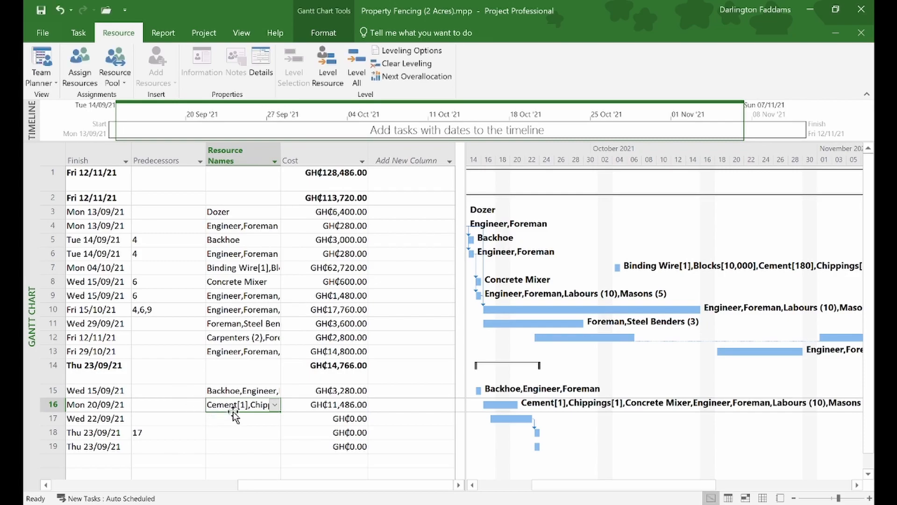
double_click(235, 406)
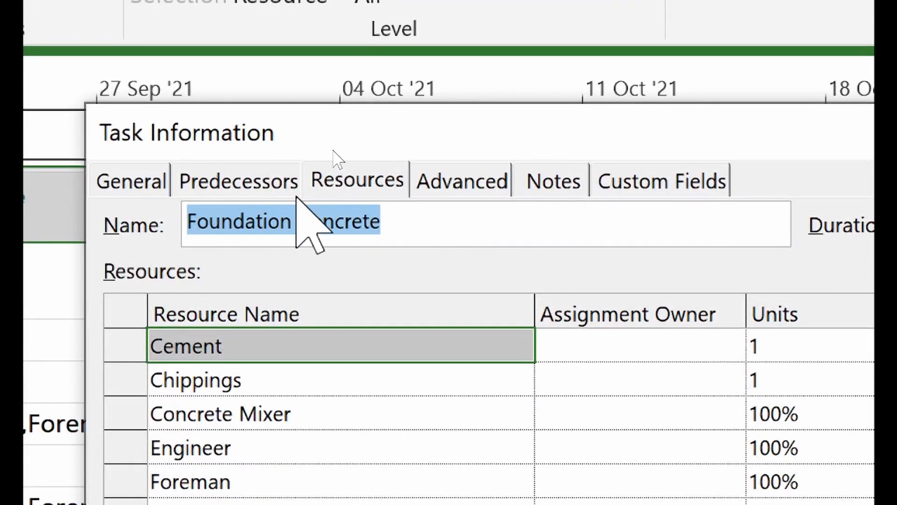
- On the Resources tab, change Foundation Concrete's Cement units from 1 to 70
left_click(337, 162)
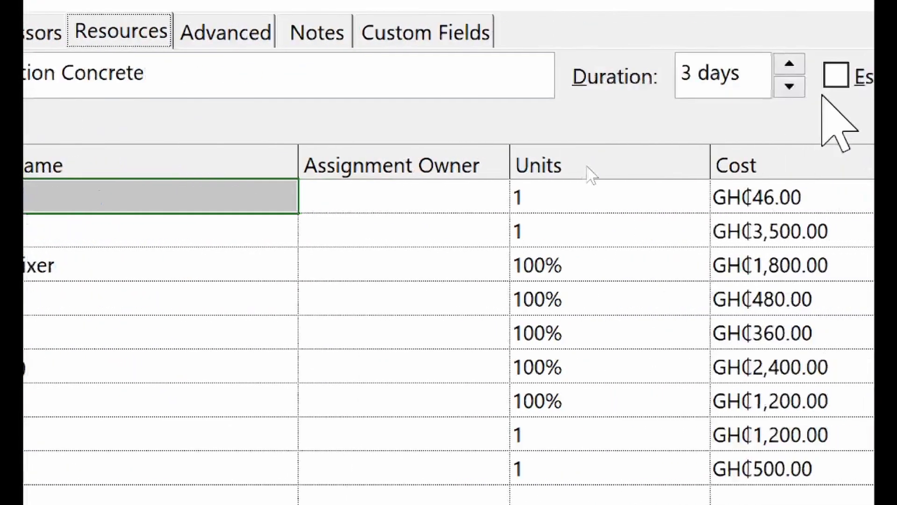
left_click(575, 198)
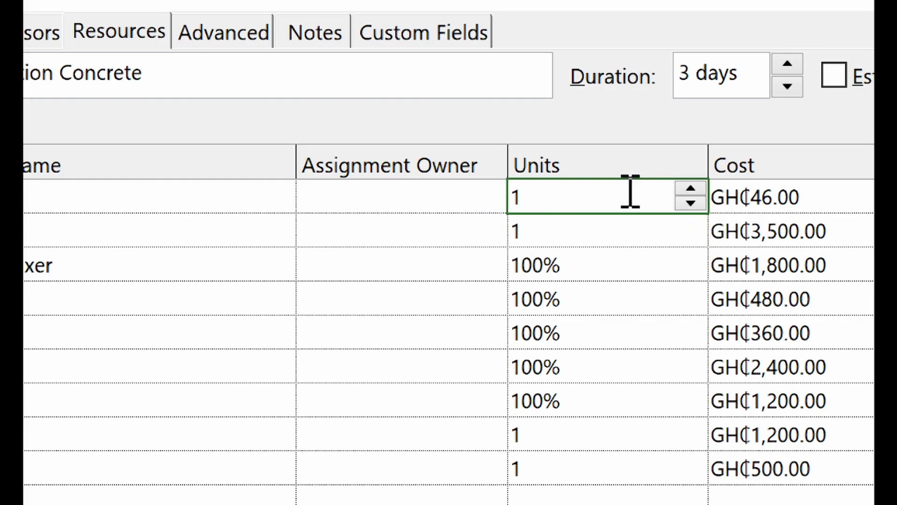
type("70")
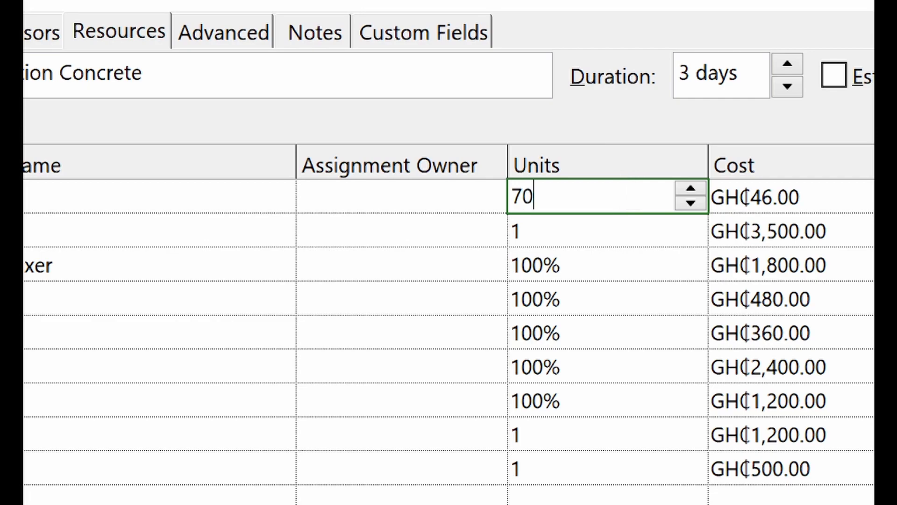
left_click(601, 222)
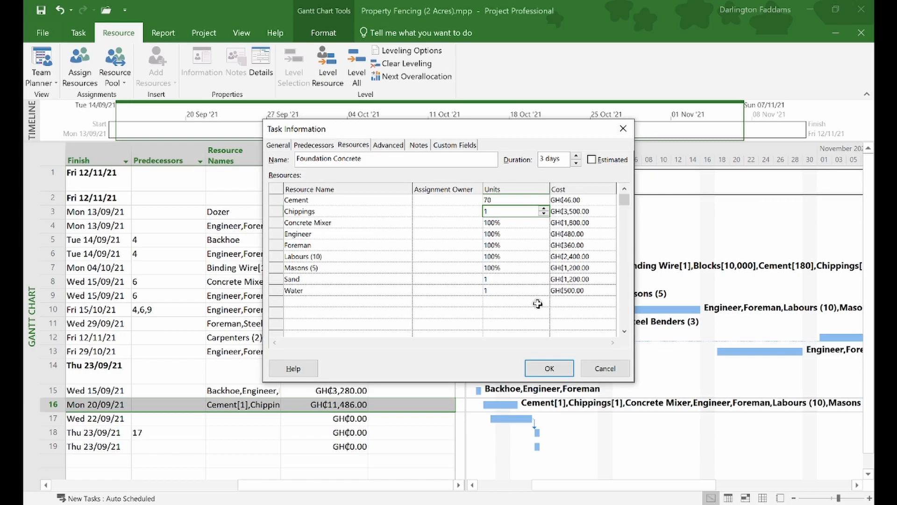
left_click(548, 369)
- Confirm Task Information so Foundation Concrete shows Cement[70] at GH₵14,660.00
left_click(548, 369)
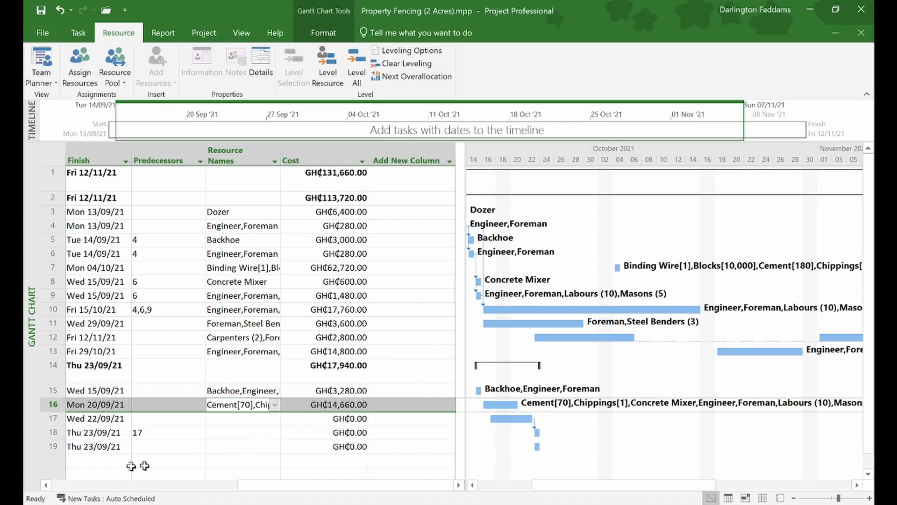
scroll(84, 458, "left", 5)
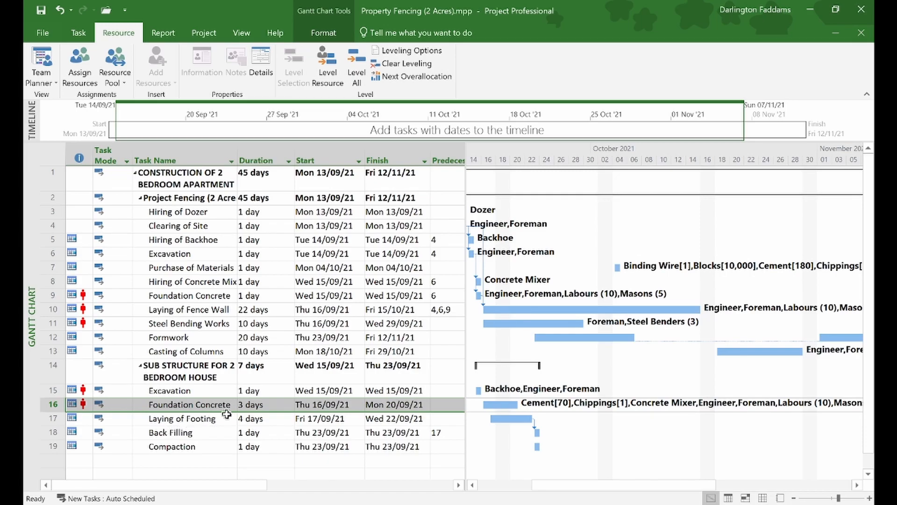
scroll(346, 422, "right", 5)
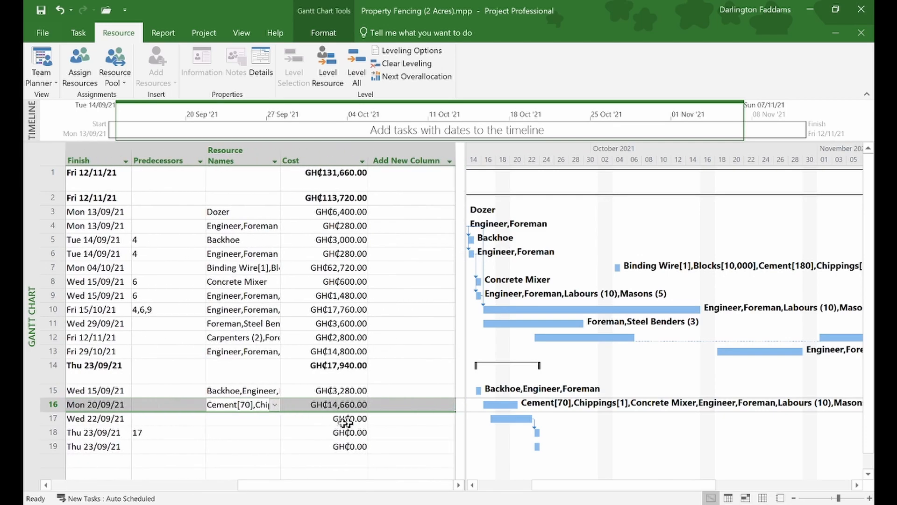
- Tick Blocks, Cement, Sand, Masons (5), Labours (10), Engineer and Foreman for task 17
left_click(275, 418)
left_click(274, 418)
right_click(276, 421)
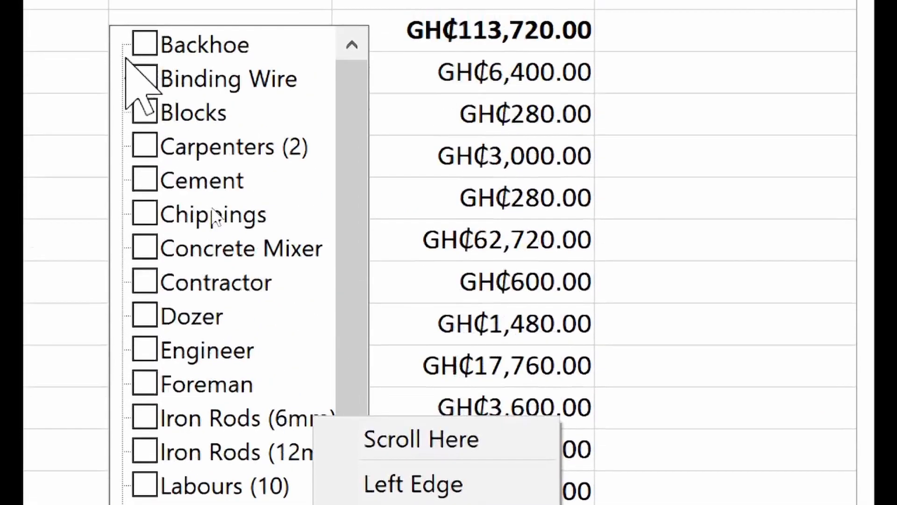
left_click(349, 92)
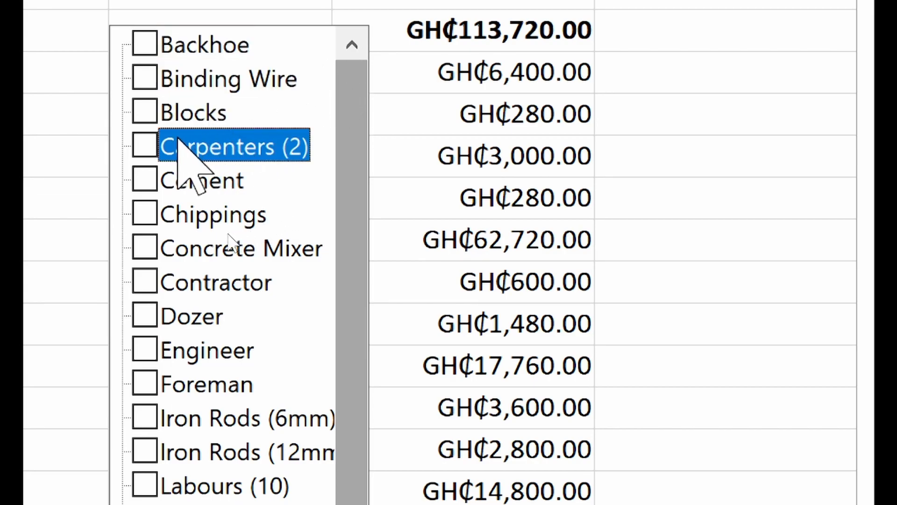
left_click(143, 124)
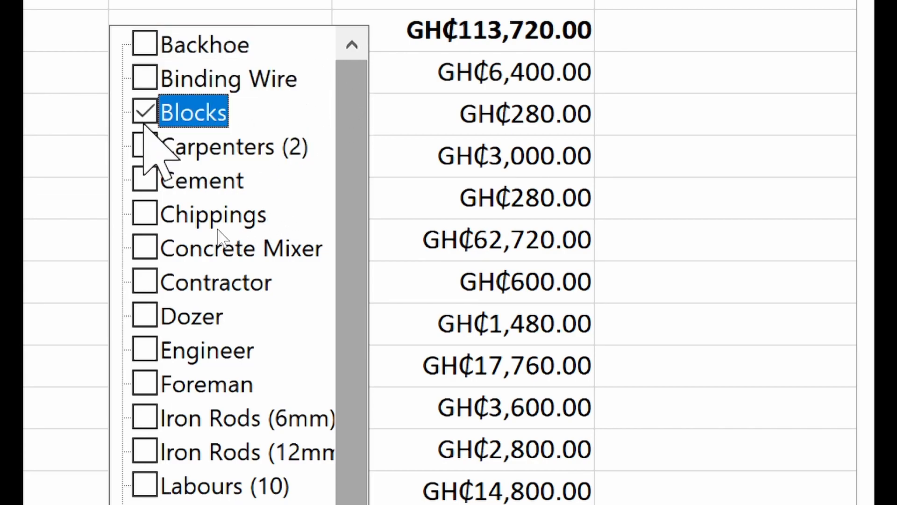
left_click(143, 182)
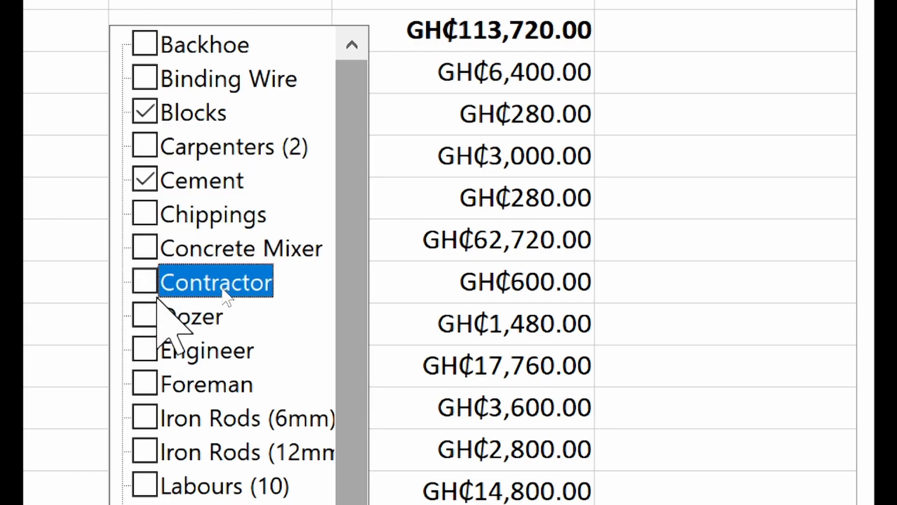
left_click(148, 393)
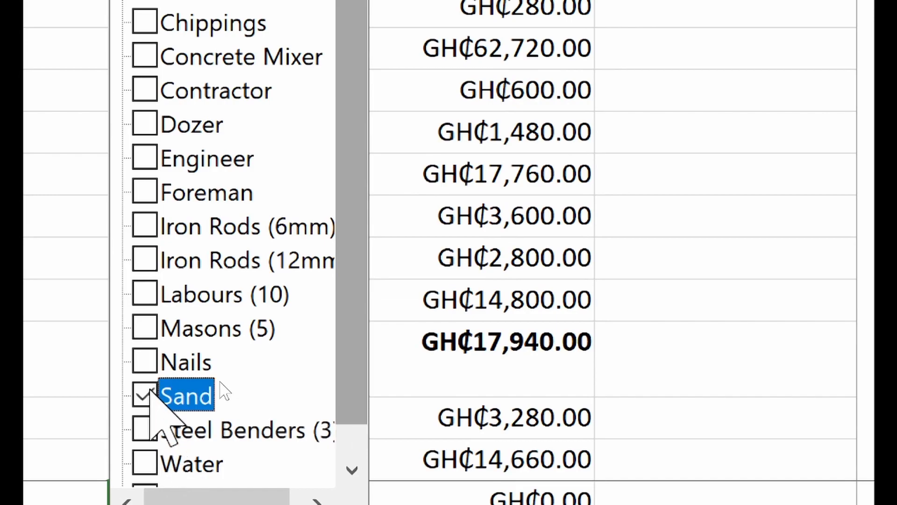
left_click(144, 327)
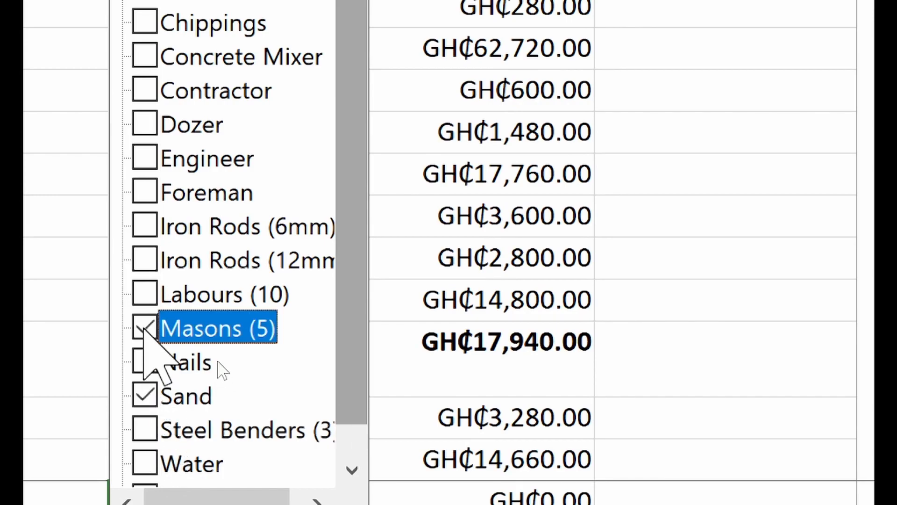
left_click(145, 296)
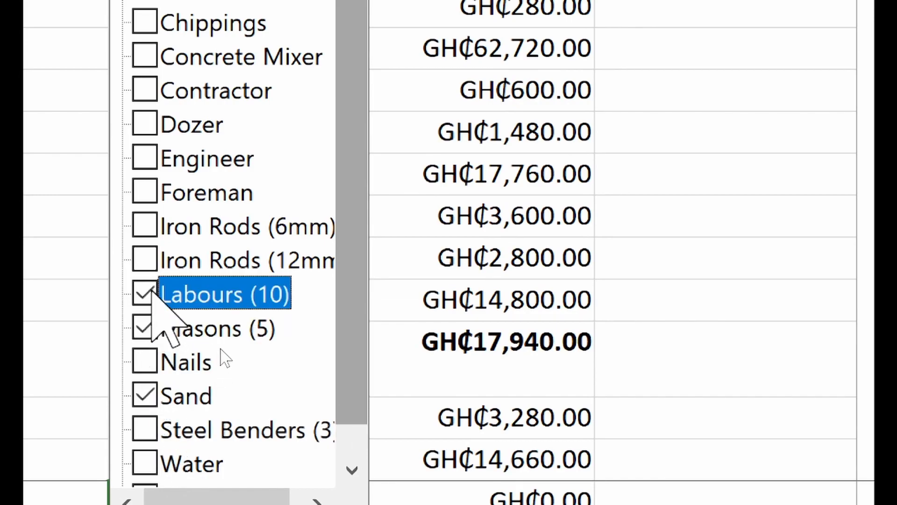
left_click(154, 151)
left_click(149, 186)
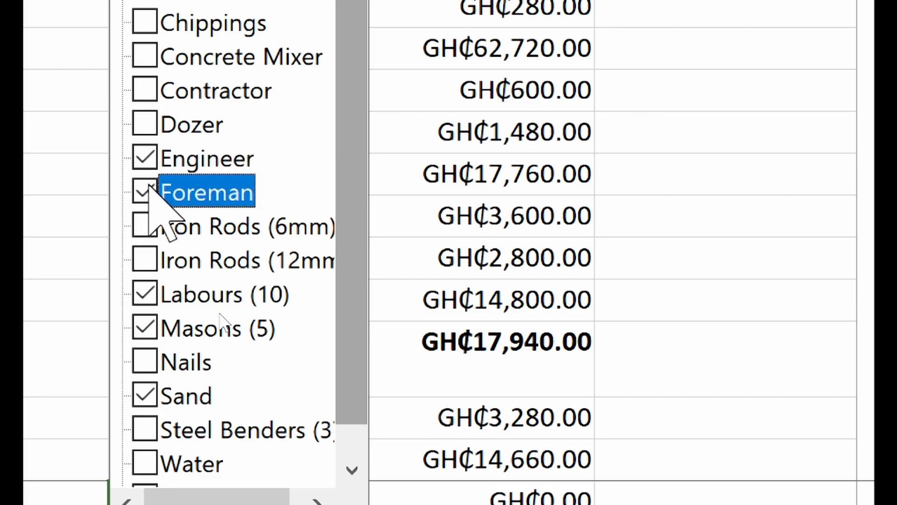
scroll(219, 329, "down", 1)
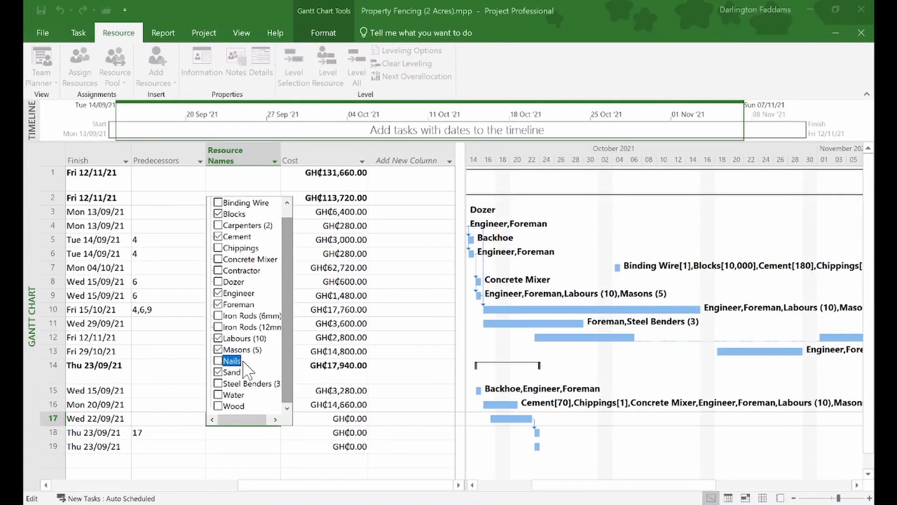
left_click(194, 423)
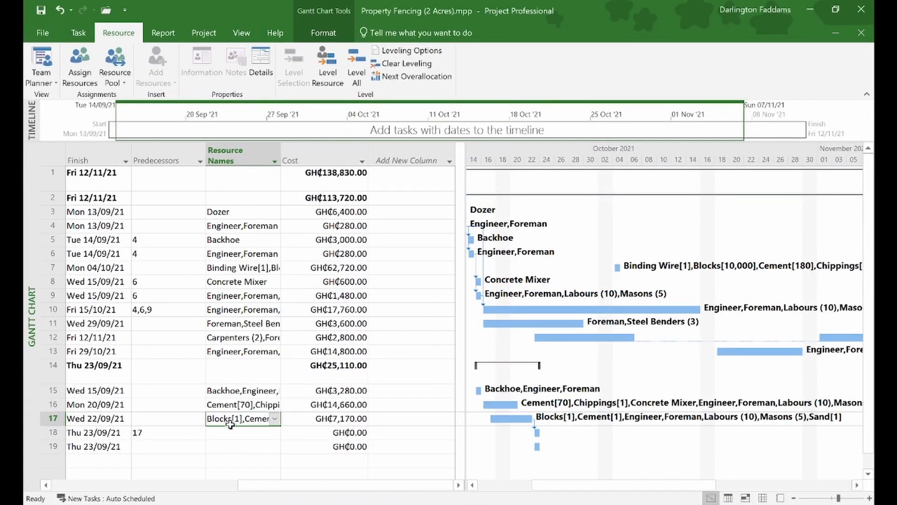
- Set Laying of Footing's Blocks units to 1800 and Cement units to 30
double_click(232, 422)
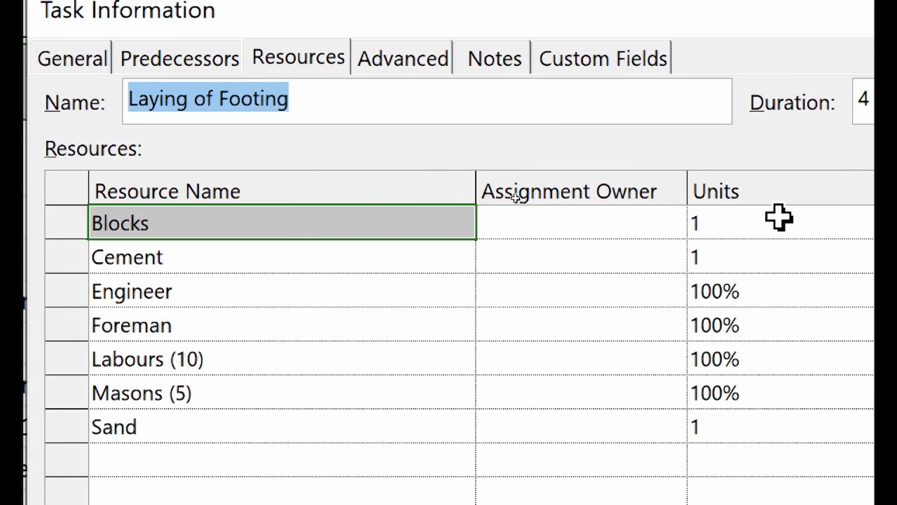
left_click(785, 235)
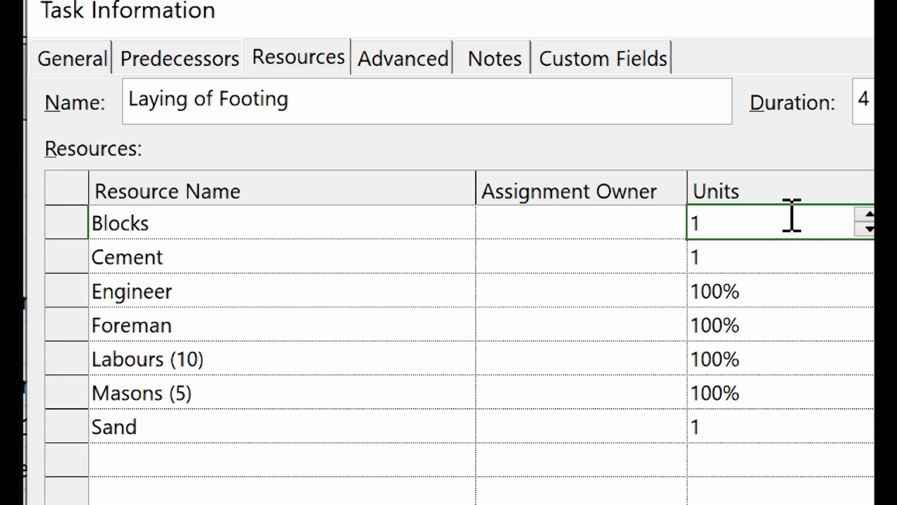
type("1800")
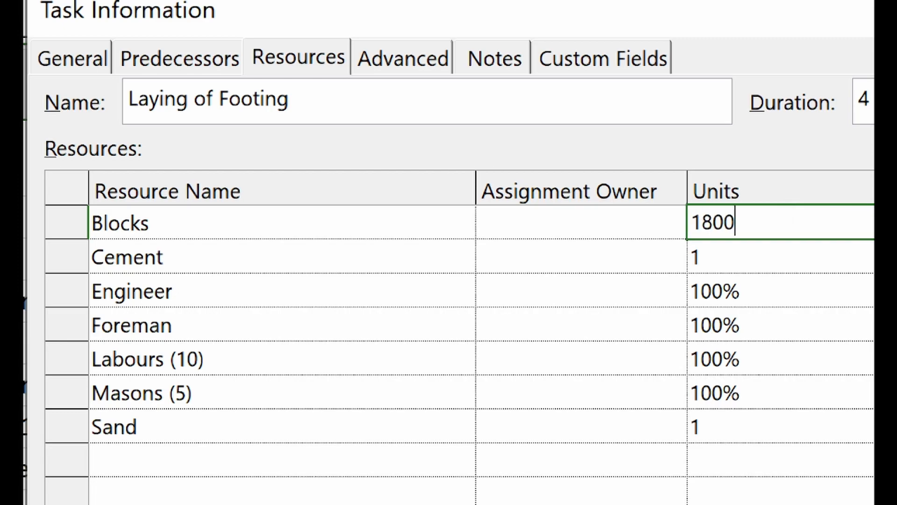
left_click(801, 269)
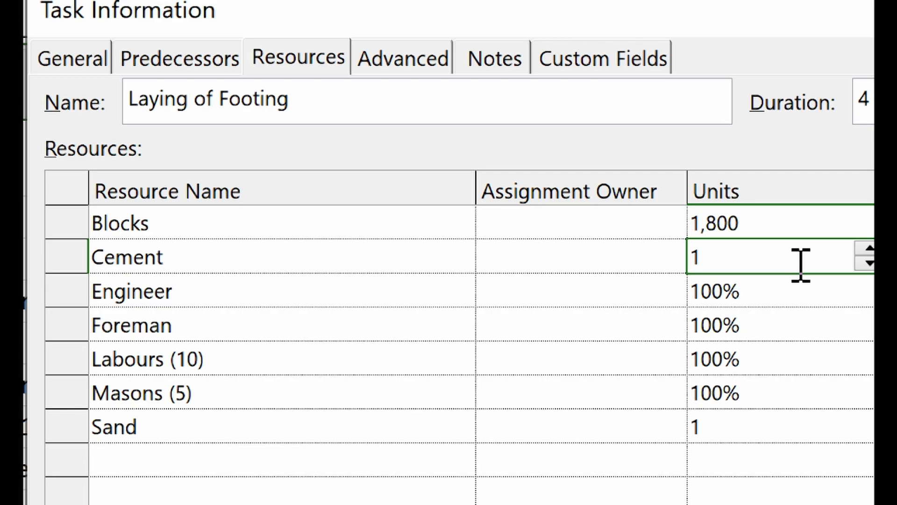
key("BackSpace")
type("30")
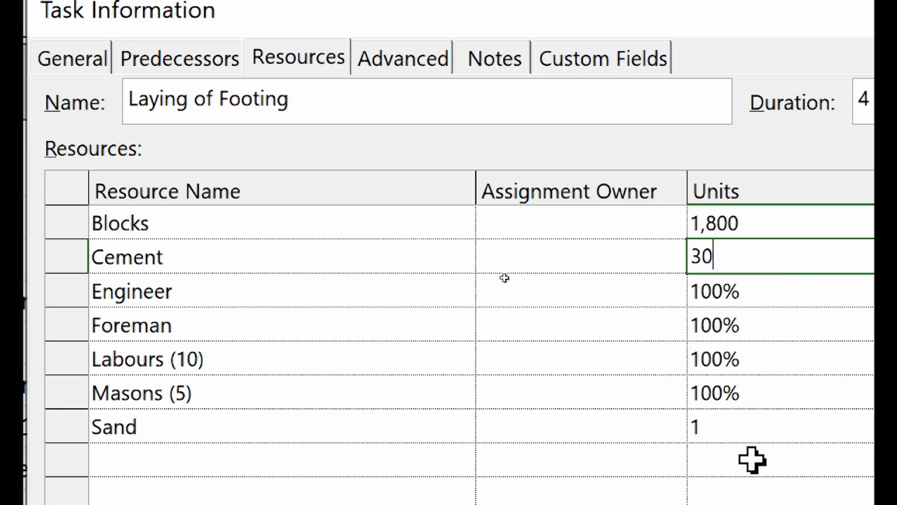
left_click(756, 421)
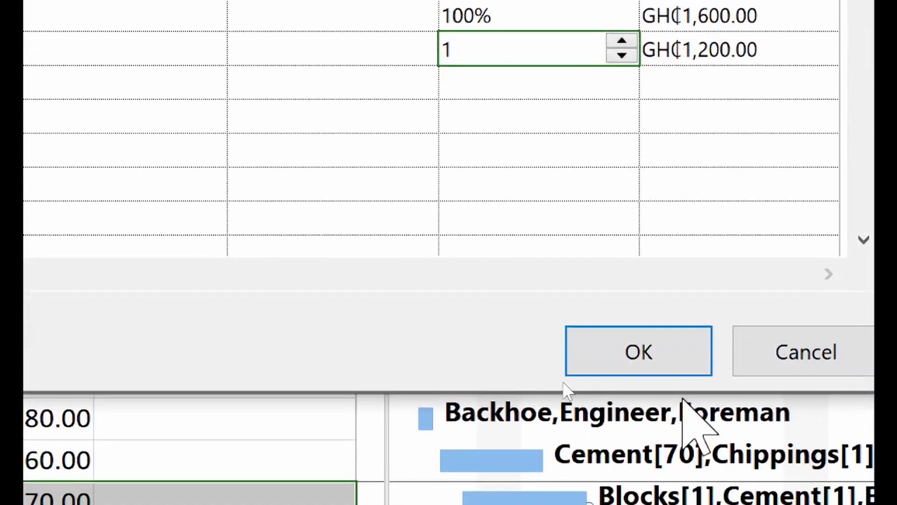
left_click(651, 342)
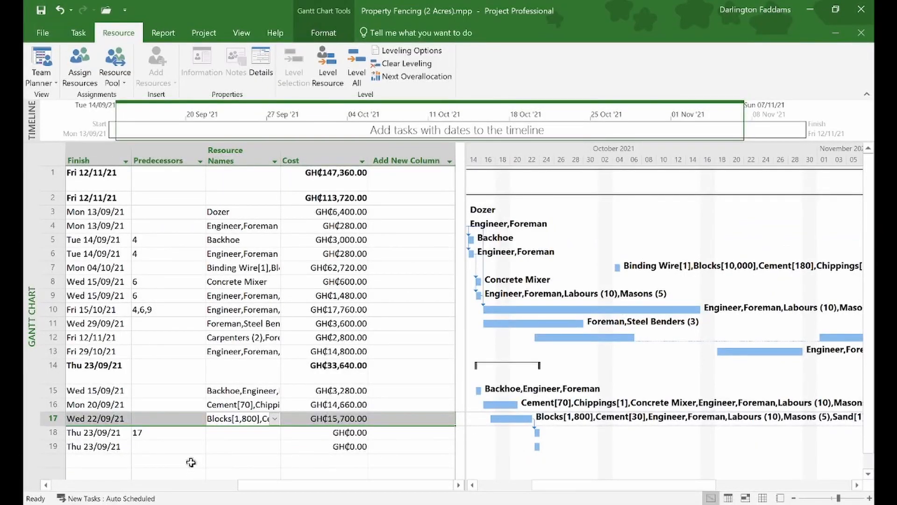
scroll(191, 463, "left", 5)
scroll(191, 462, "right", 5)
left_click(267, 433)
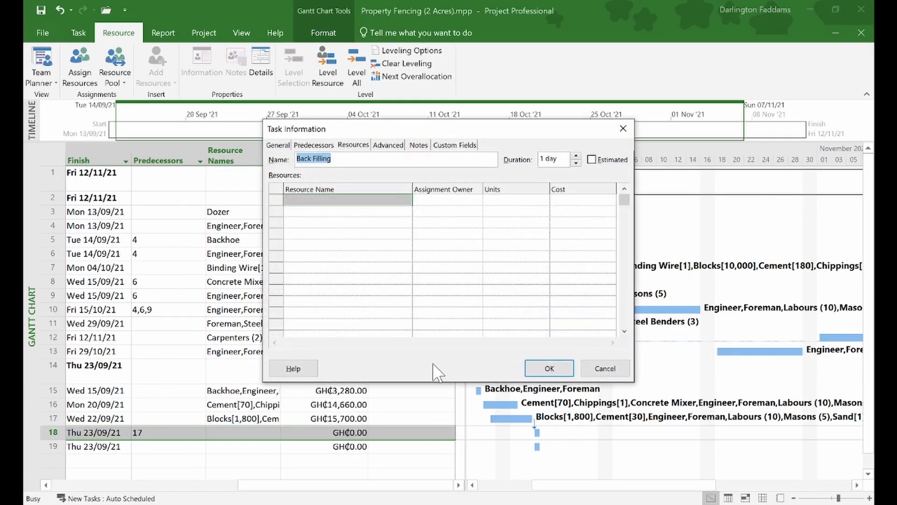
- Close Back Filling's details, then tick Labours (10) and Foreman in its resource list
left_click(593, 368)
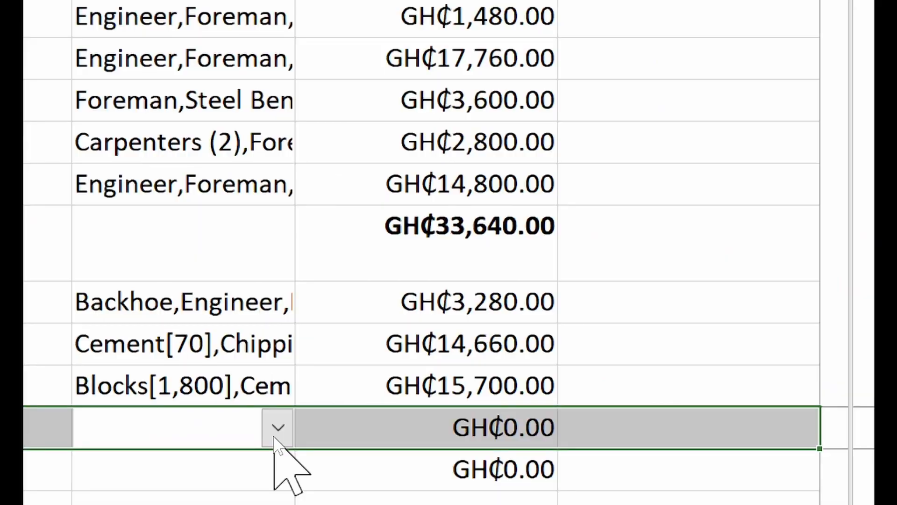
left_click(274, 432)
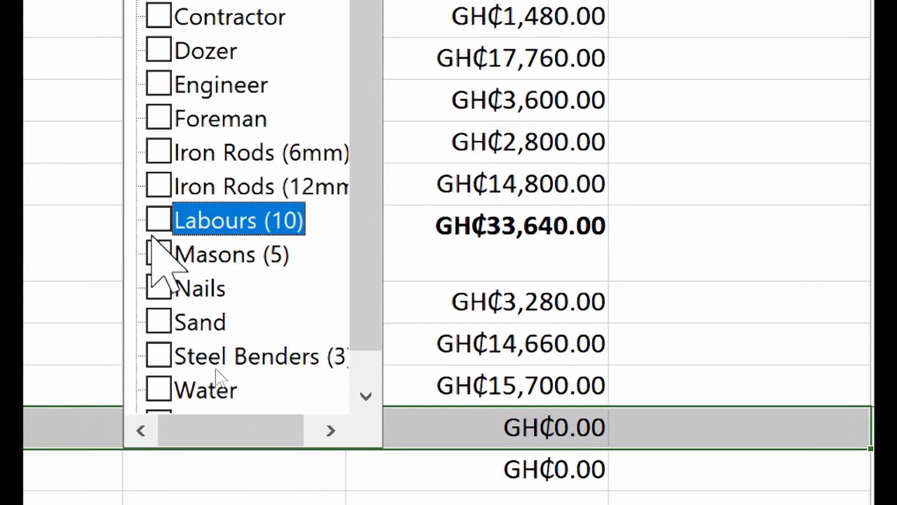
left_click(108, 220)
left_click(157, 117)
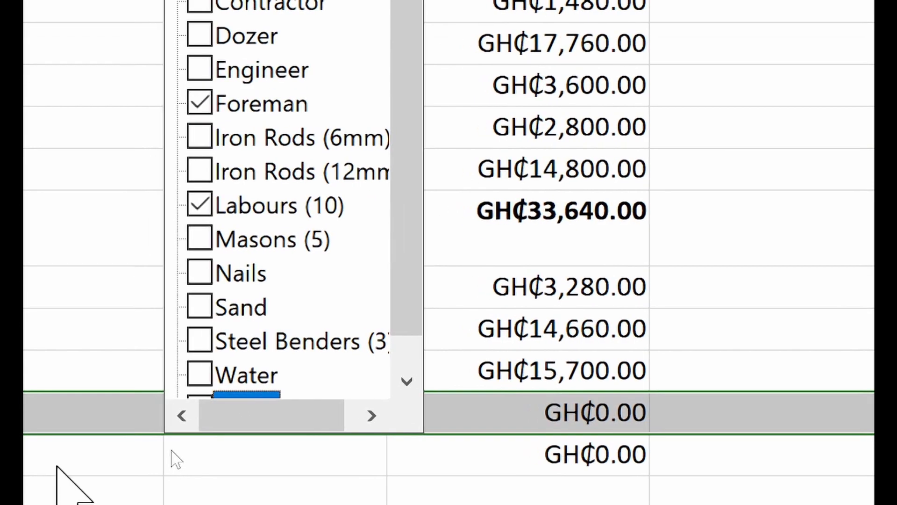
left_click(80, 438)
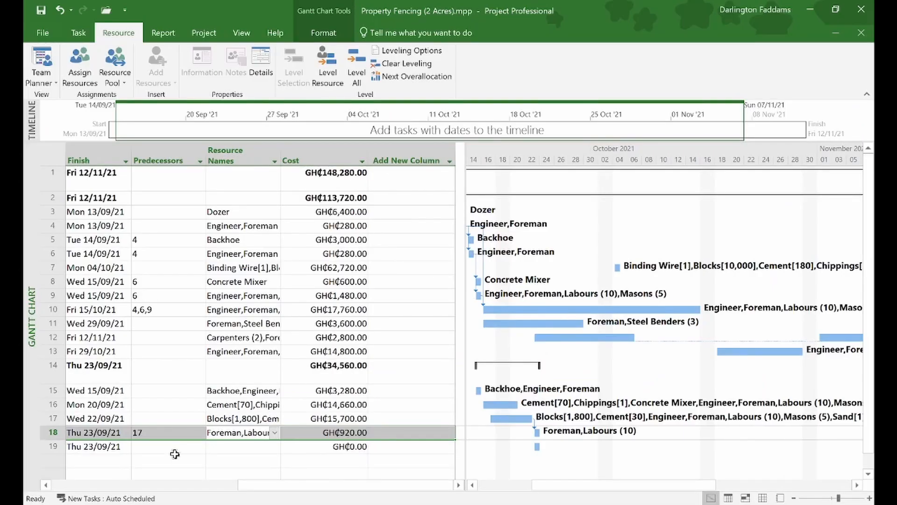
scroll(175, 454, "left", 5)
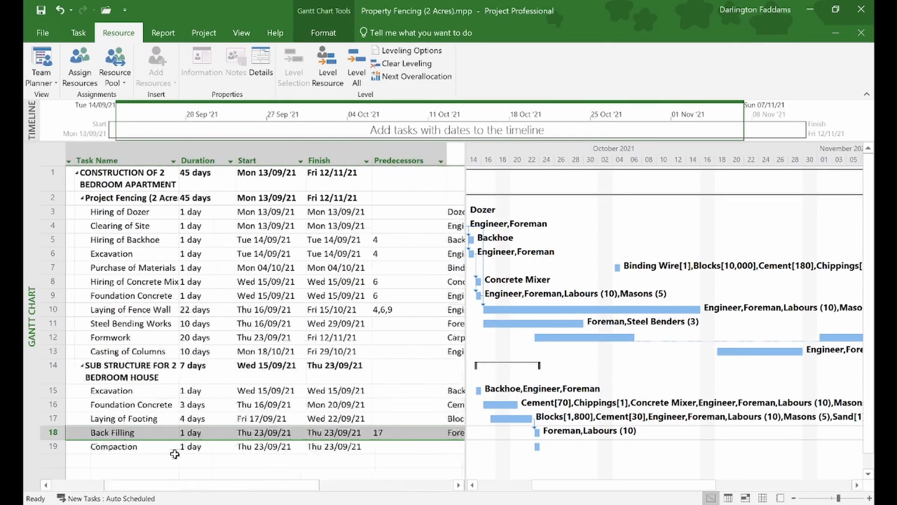
scroll(177, 454, "right", 3)
scroll(176, 455, "right", 3)
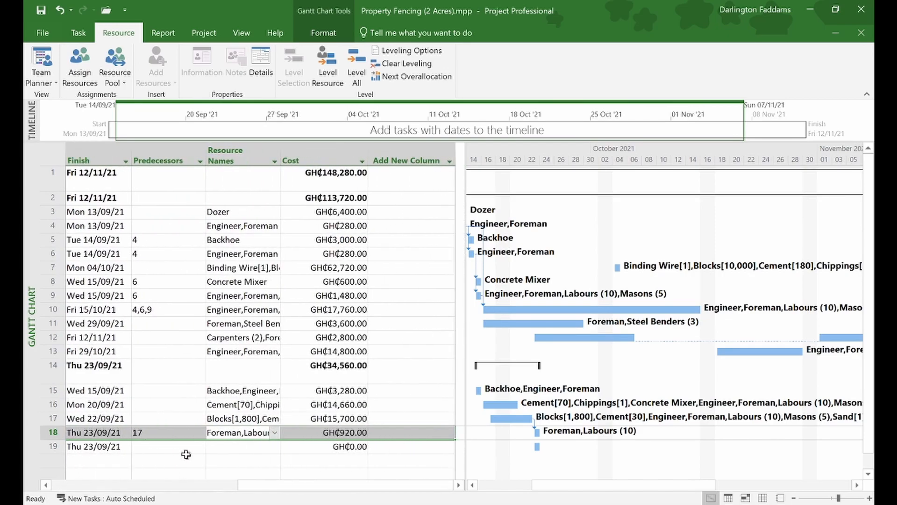
- Open the Compaction task's resource list and close it without assigning anything
left_click(272, 448)
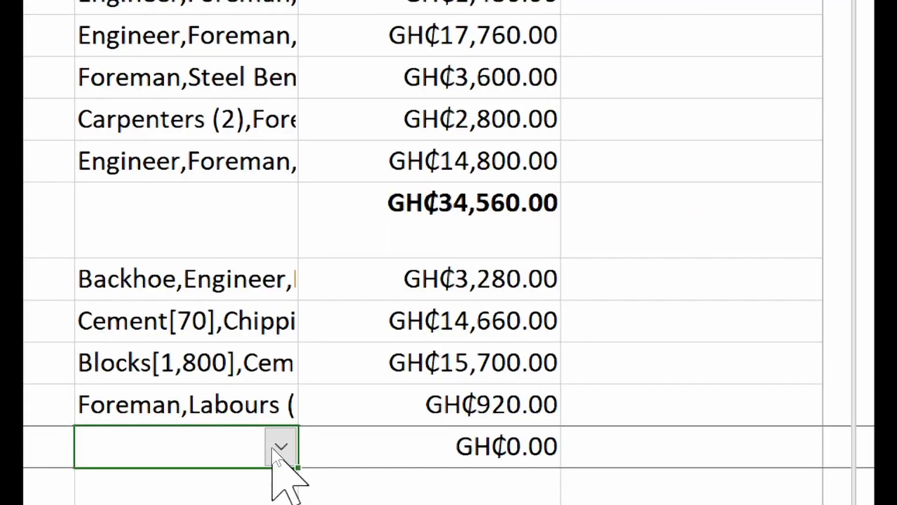
left_click(275, 448)
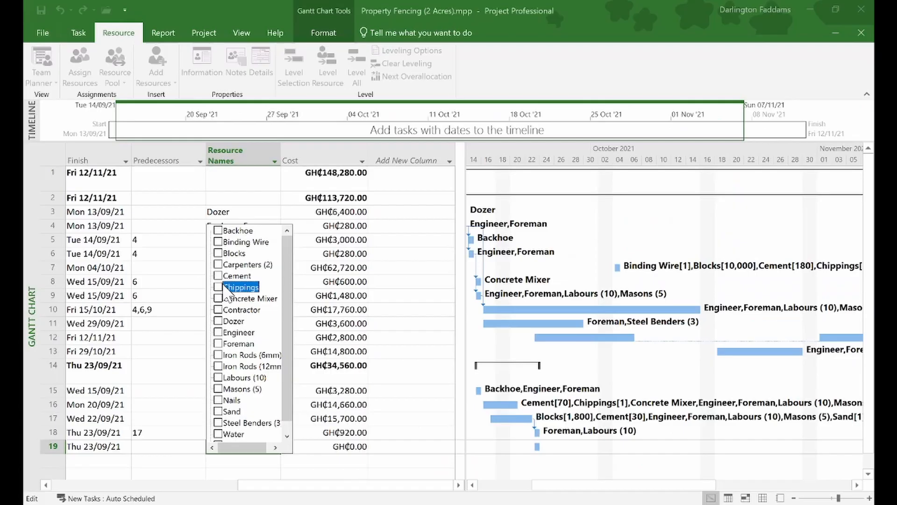
left_click(140, 449)
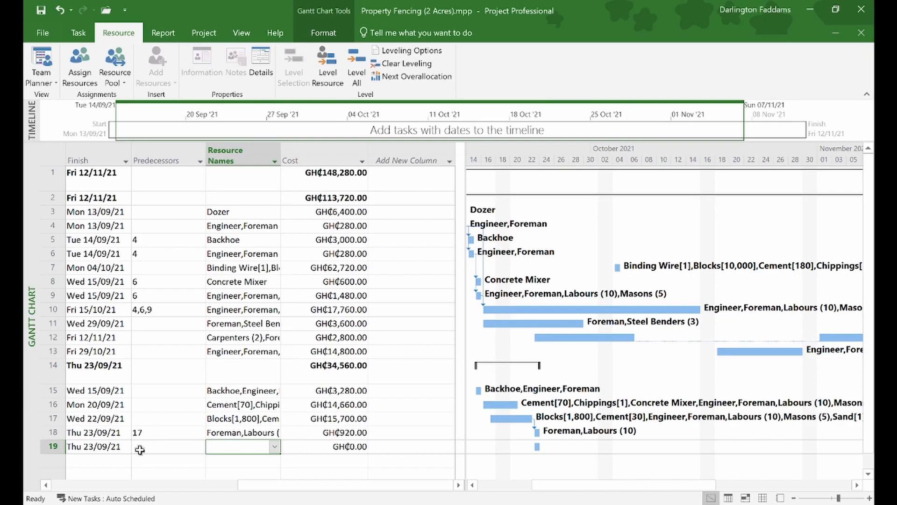
left_click(79, 33)
- On the Resource Sheet, add a new resource named Compactor in row 21
left_click(37, 78)
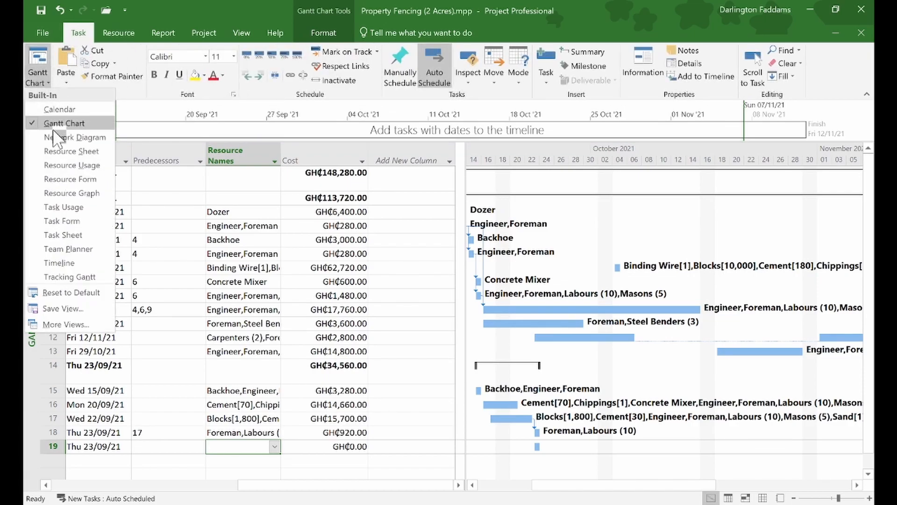
left_click(60, 154)
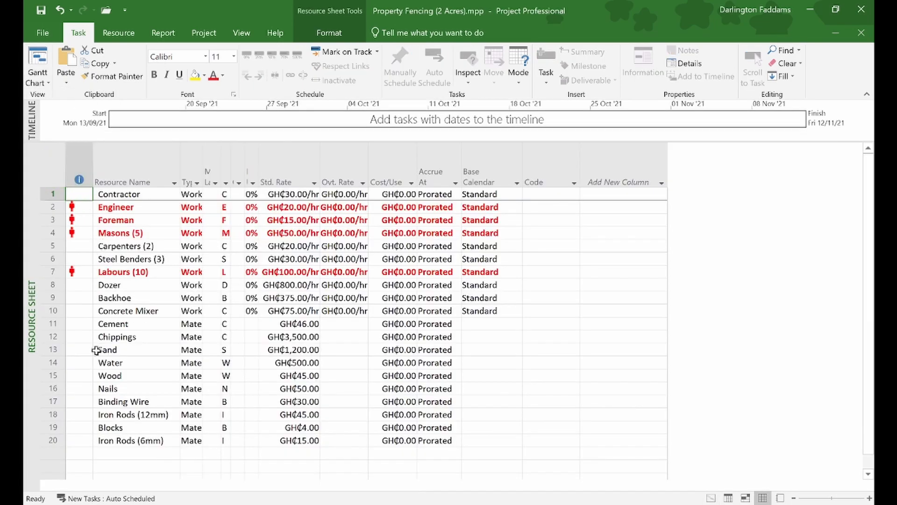
left_click(104, 451)
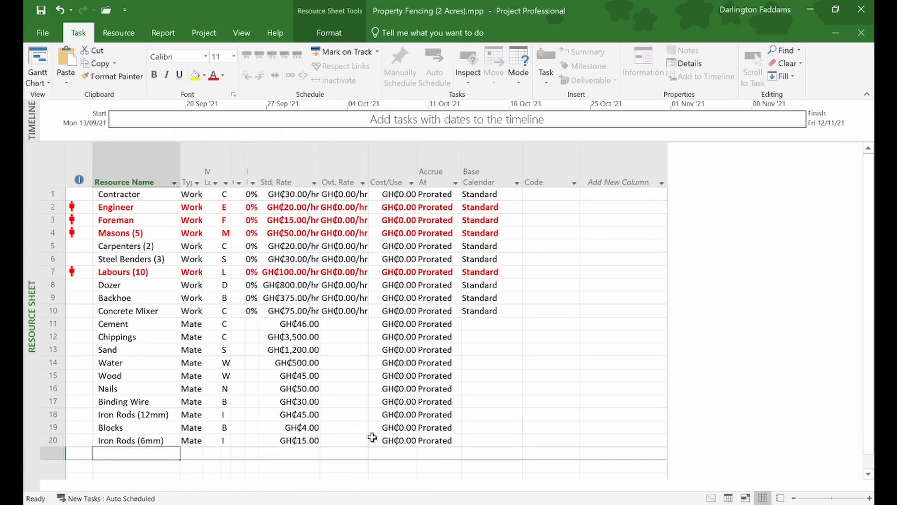
type("Com")
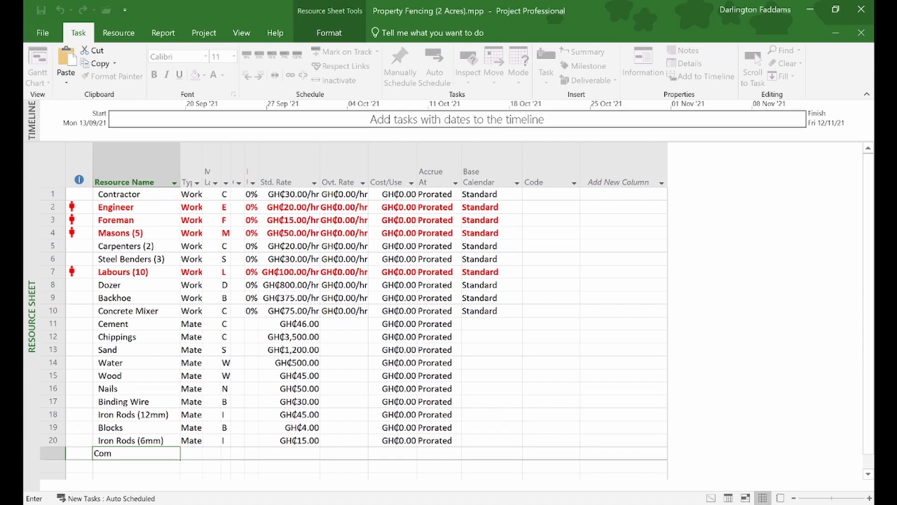
type("pactor")
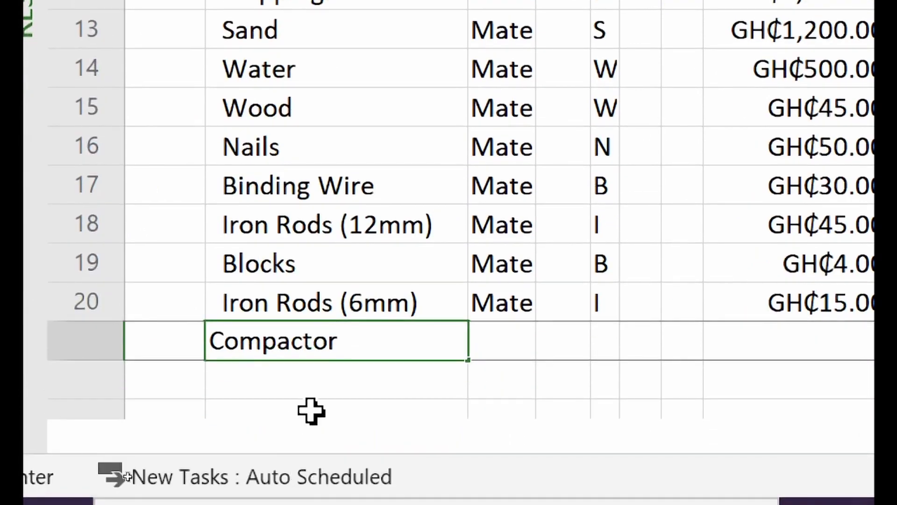
left_click(507, 354)
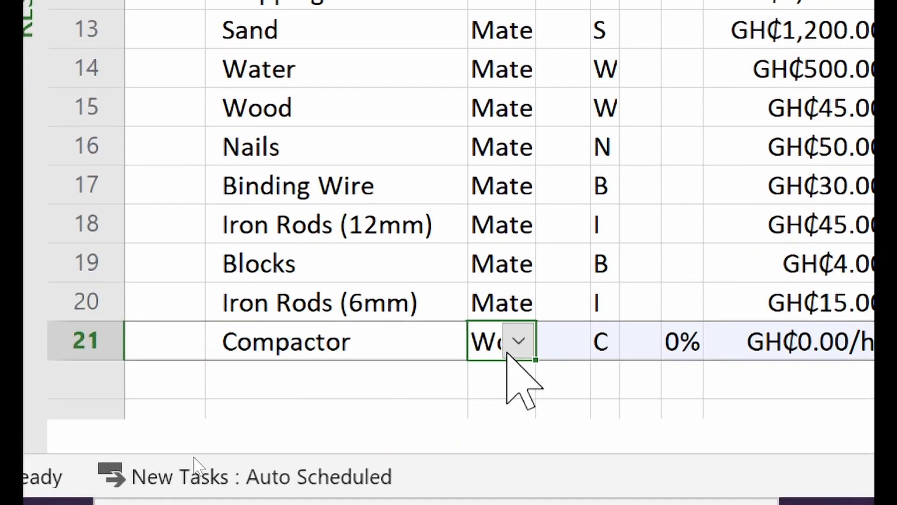
- Make Compactor a Work resource at GH₵20.00/hr and return to the Gantt Chart
left_click(518, 341)
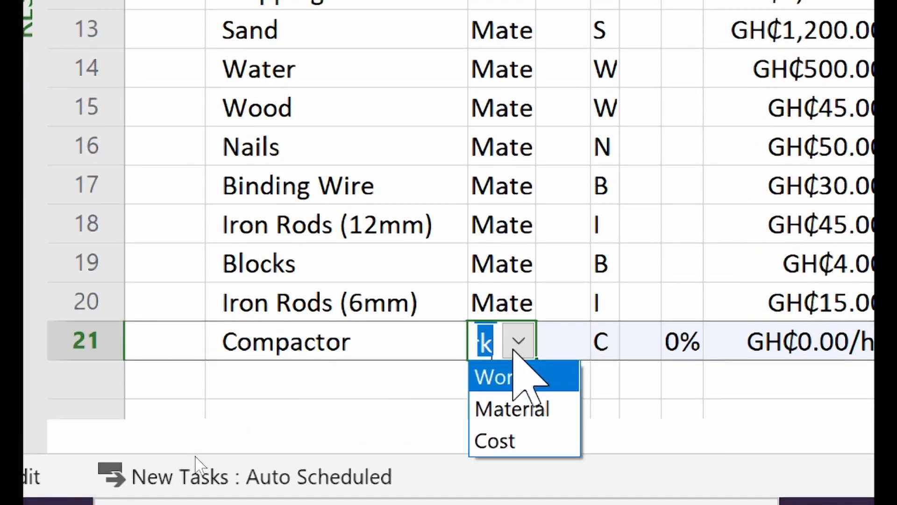
left_click(501, 380)
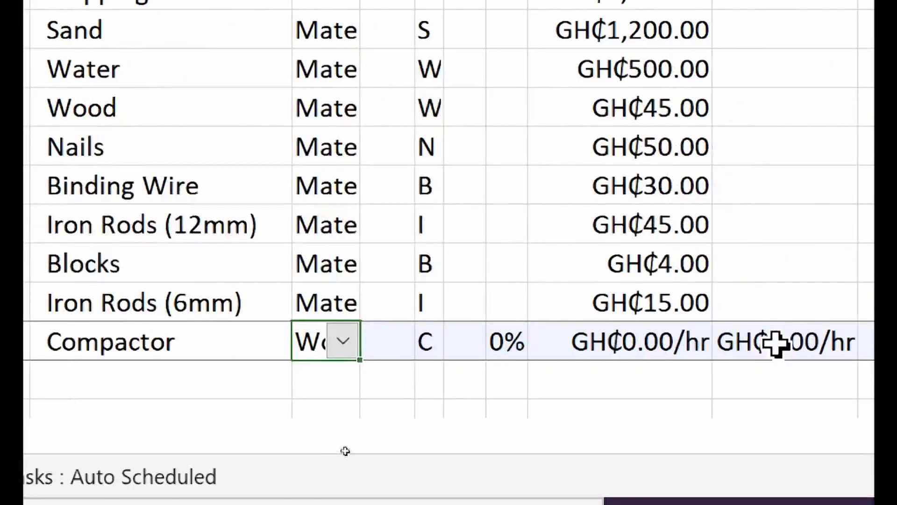
left_click(623, 350)
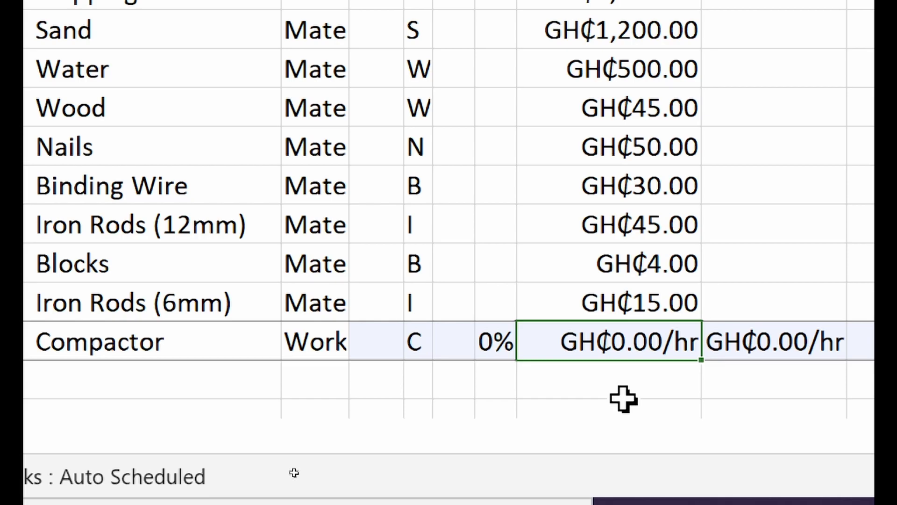
type("20")
left_click(670, 312)
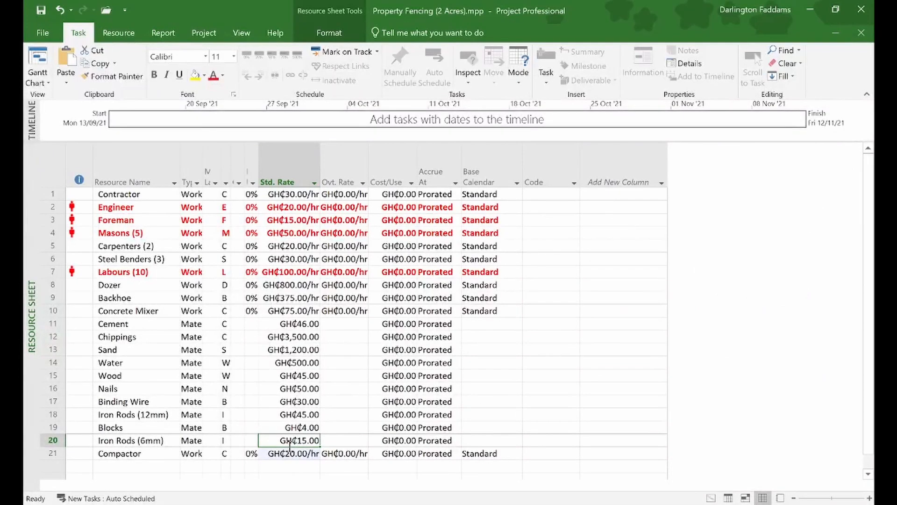
left_click(38, 58)
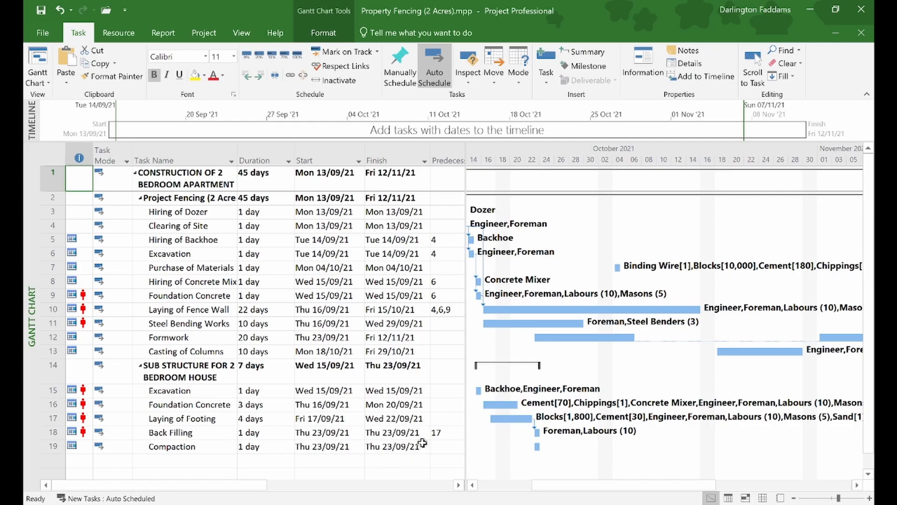
scroll(423, 442, "right", 5)
scroll(423, 442, "left", 3)
scroll(422, 442, "left", 1)
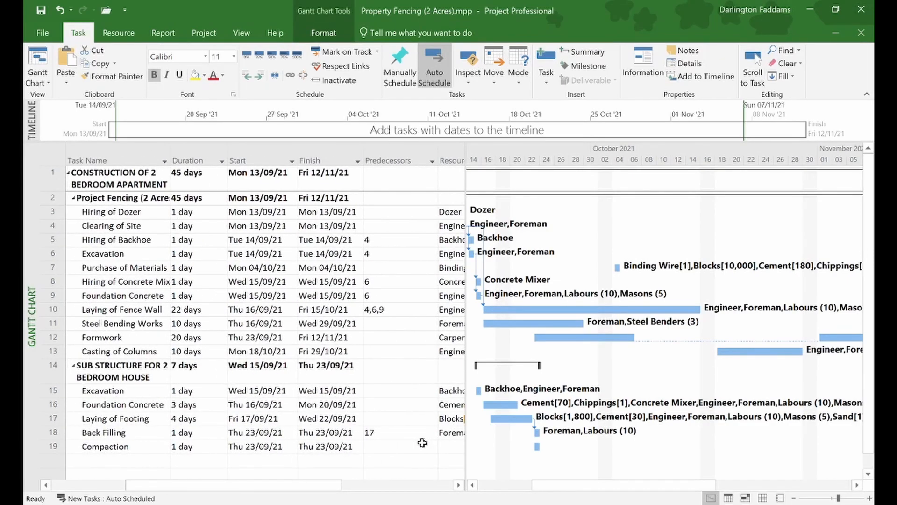
- Tick Compactor and Foreman in row 19's resource list, making Compaction cost GH₵280.00
scroll(423, 443, "right", 4)
left_click(345, 449)
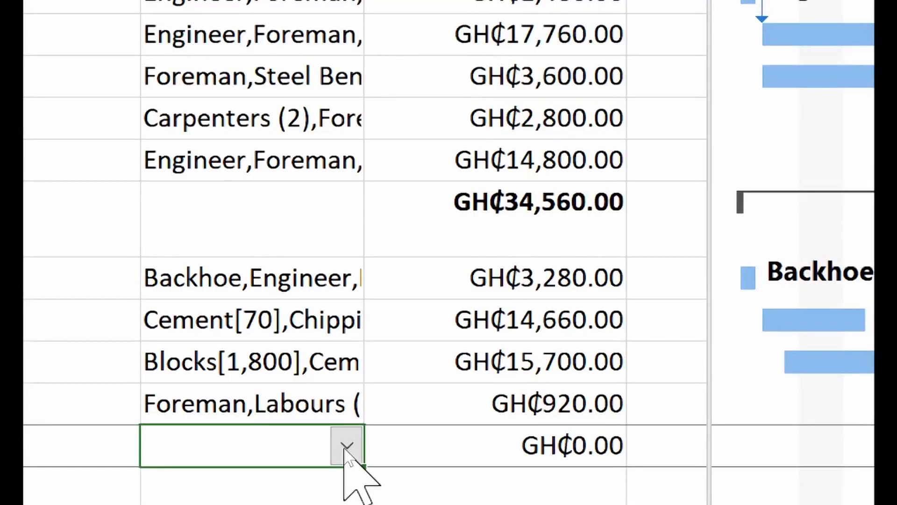
left_click(345, 448)
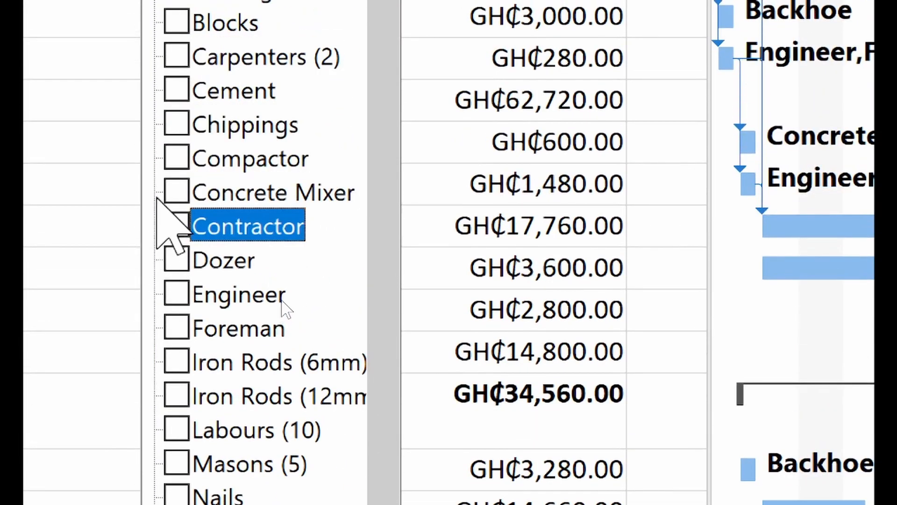
left_click(175, 162)
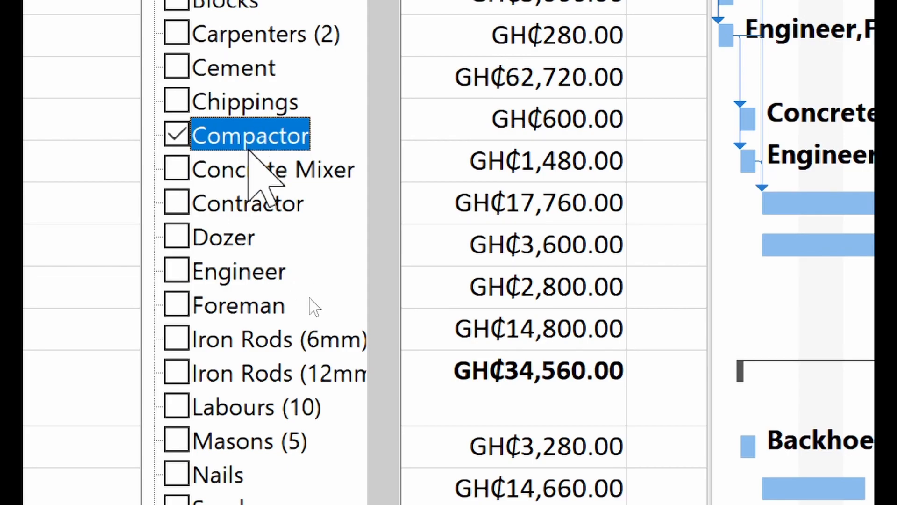
left_click(177, 307)
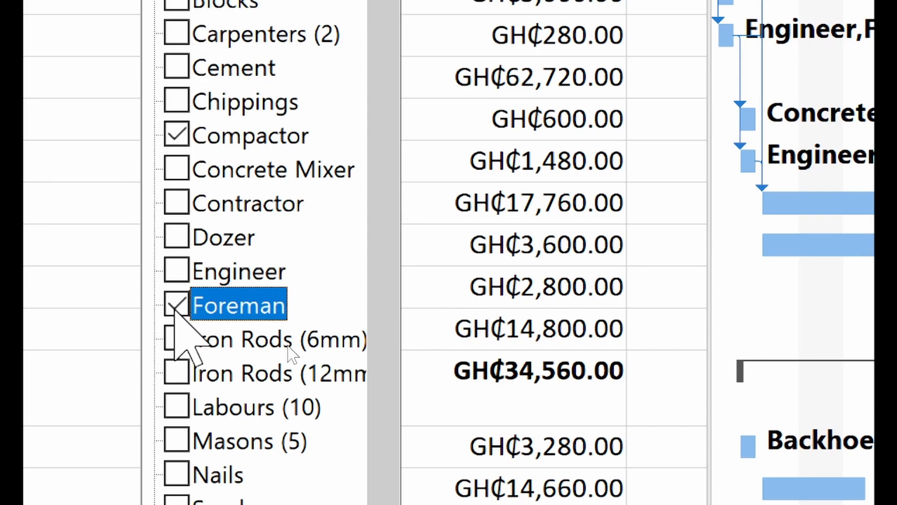
key("Down")
key("Down")
key("Down")
key("Down")
key("Down")
key("Down")
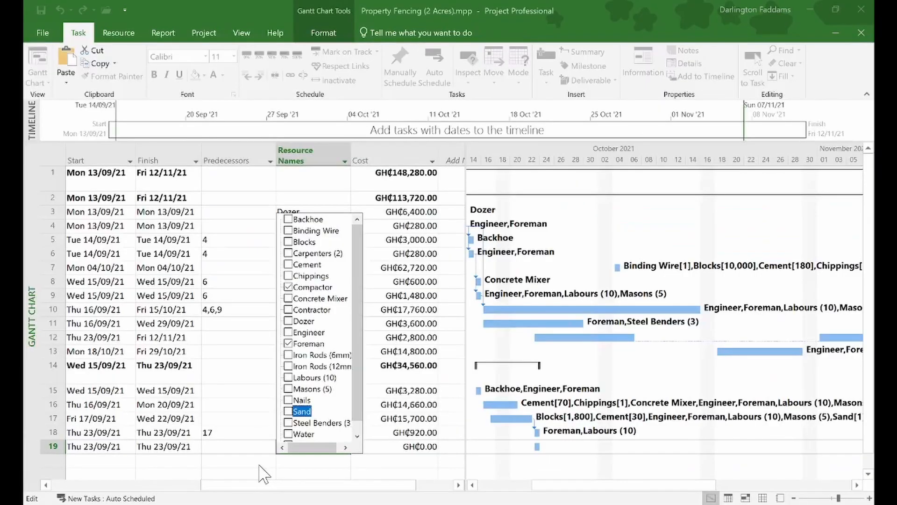
left_click(245, 460)
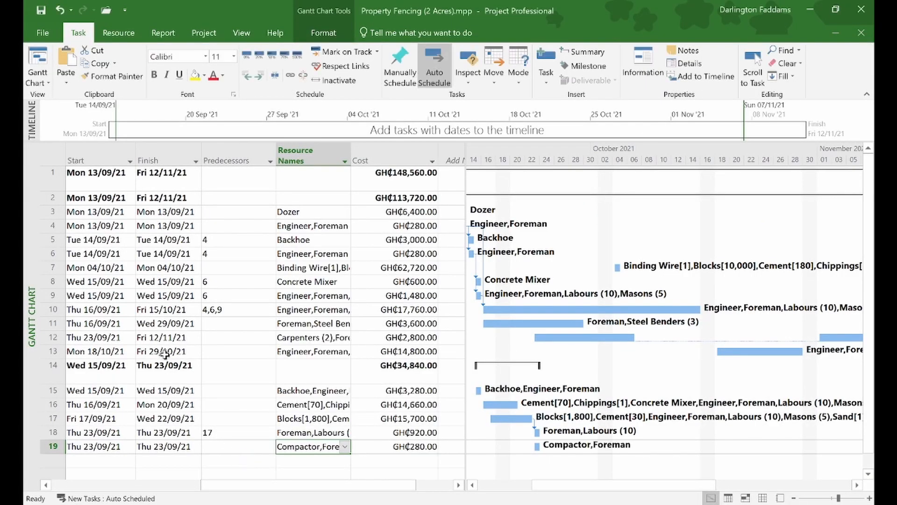
left_click(37, 80)
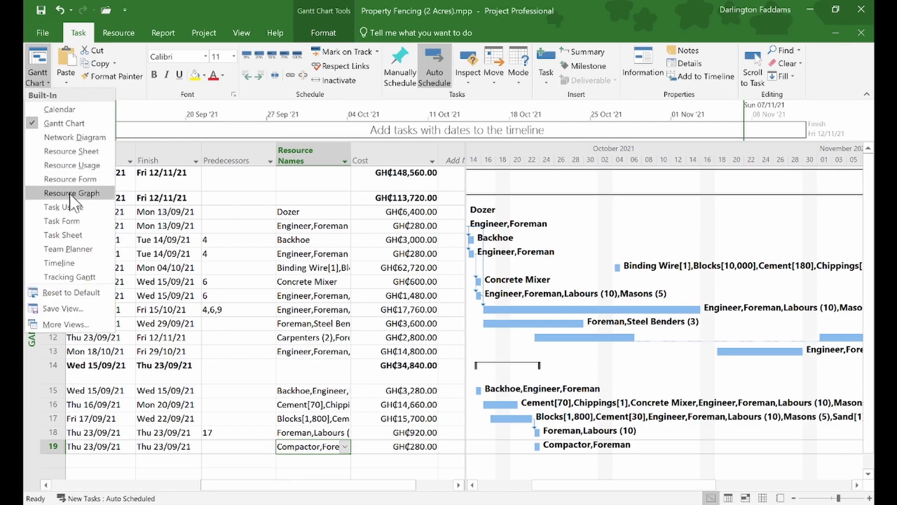
- Add a Compactor Operator resource at a GH₵10.00/hr standard rate, then return to the Gantt Chart
left_click(72, 151)
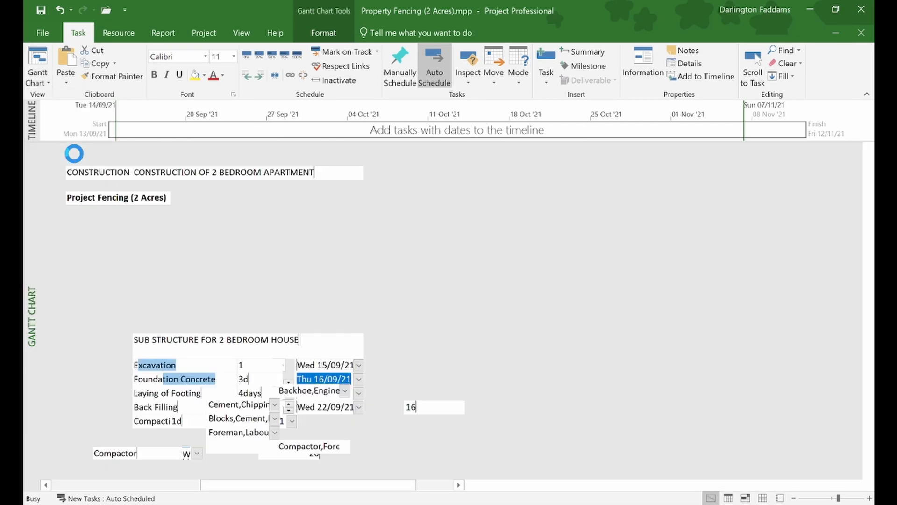
left_click(118, 467)
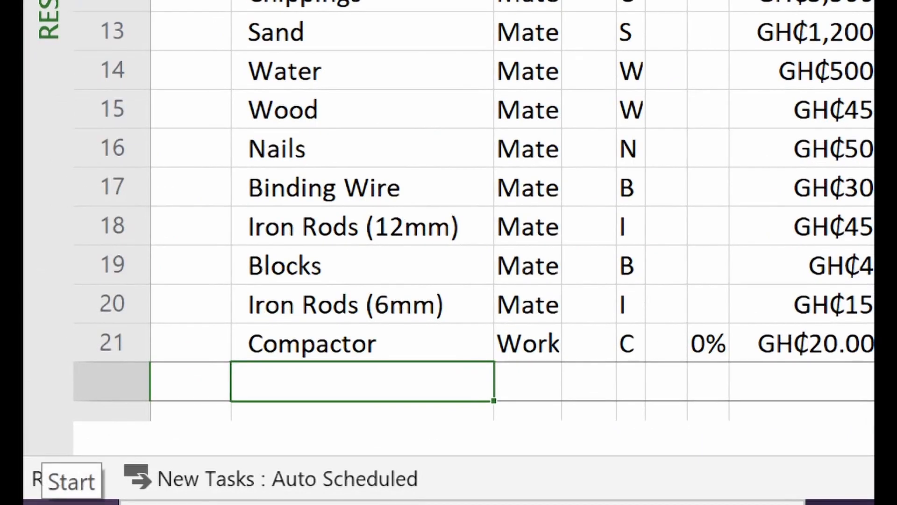
type("Compactor Ope")
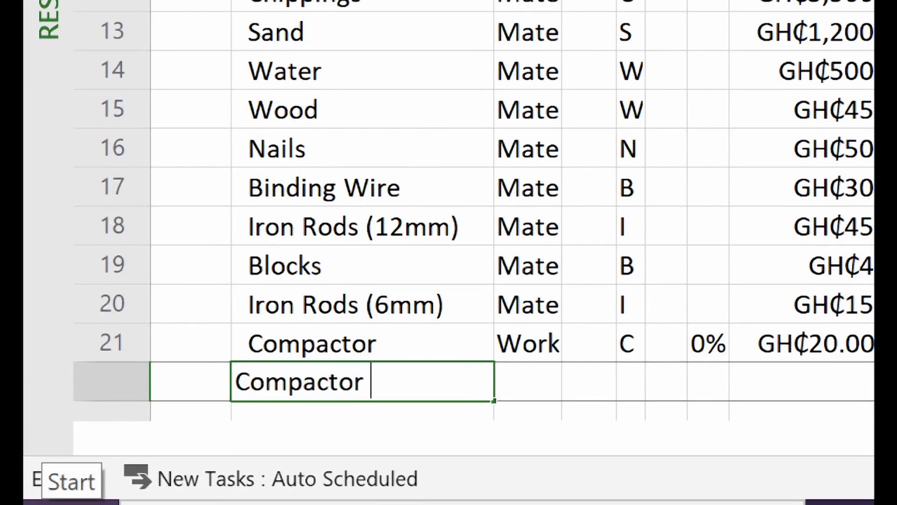
type("rator")
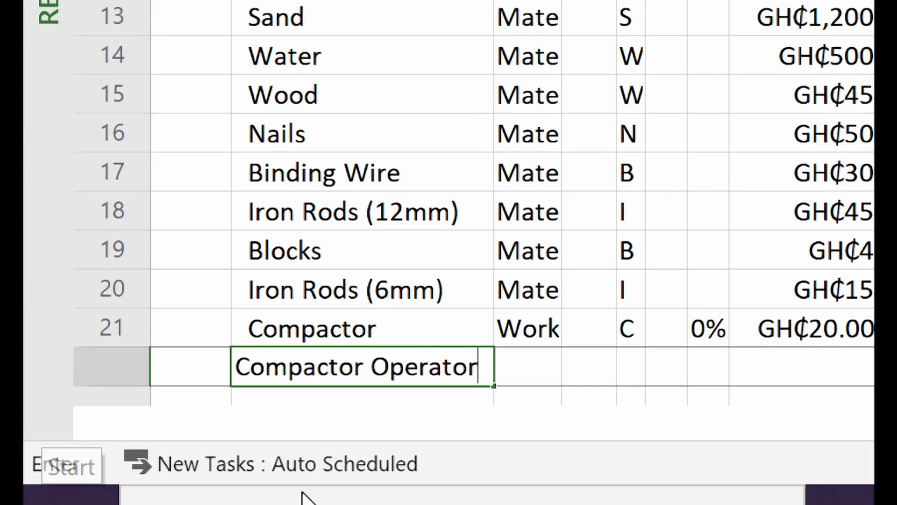
key("Tab")
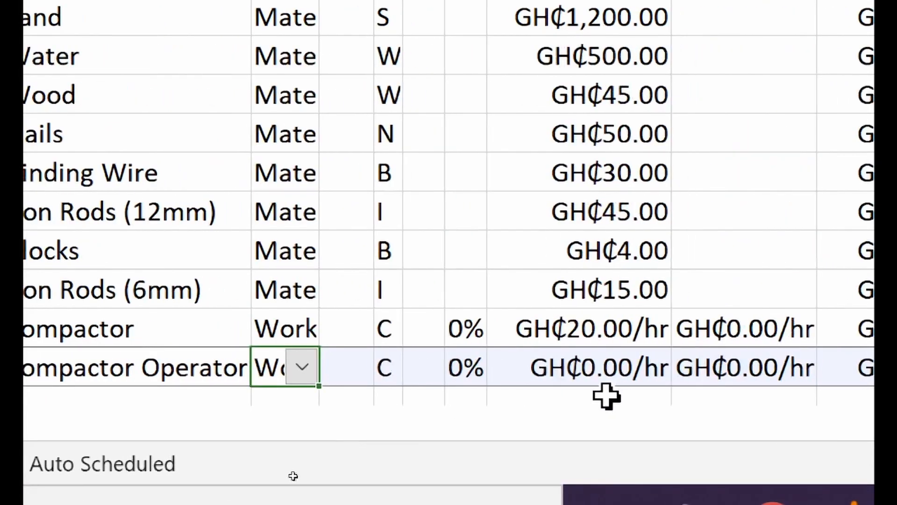
left_click(587, 371)
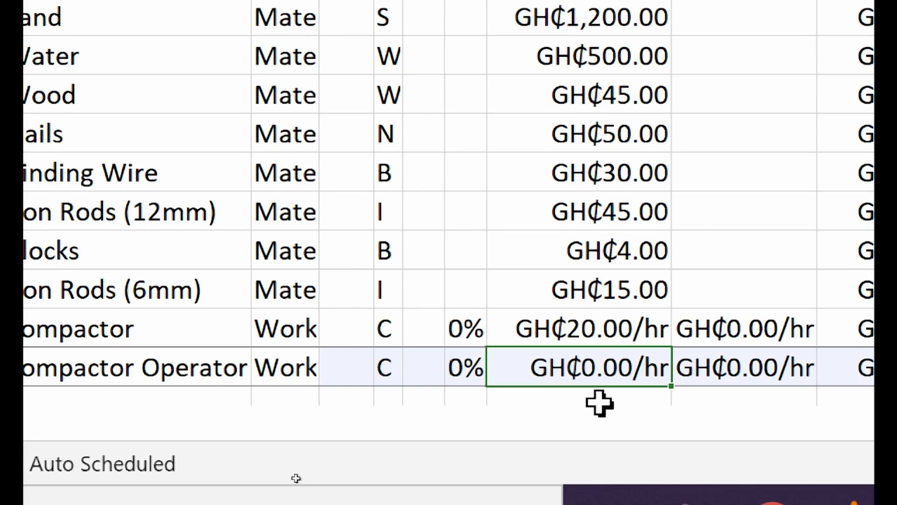
type("10")
key("Return")
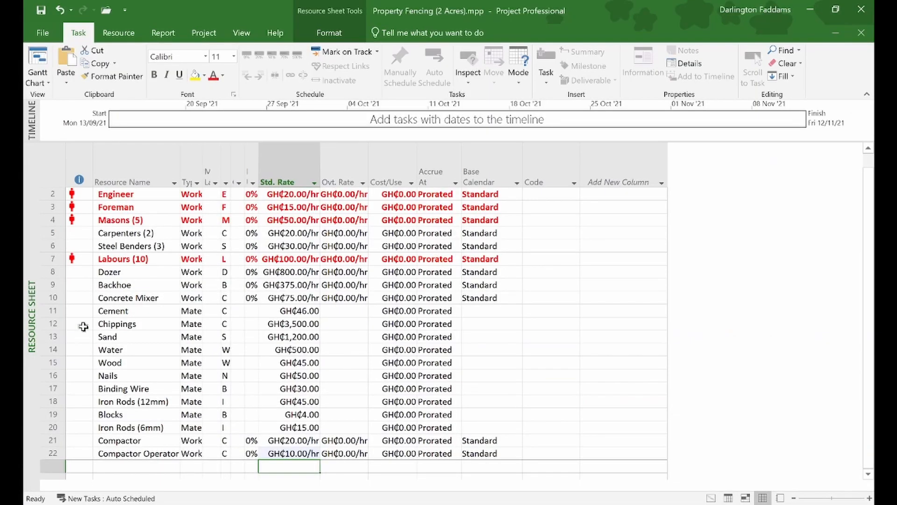
left_click(29, 52)
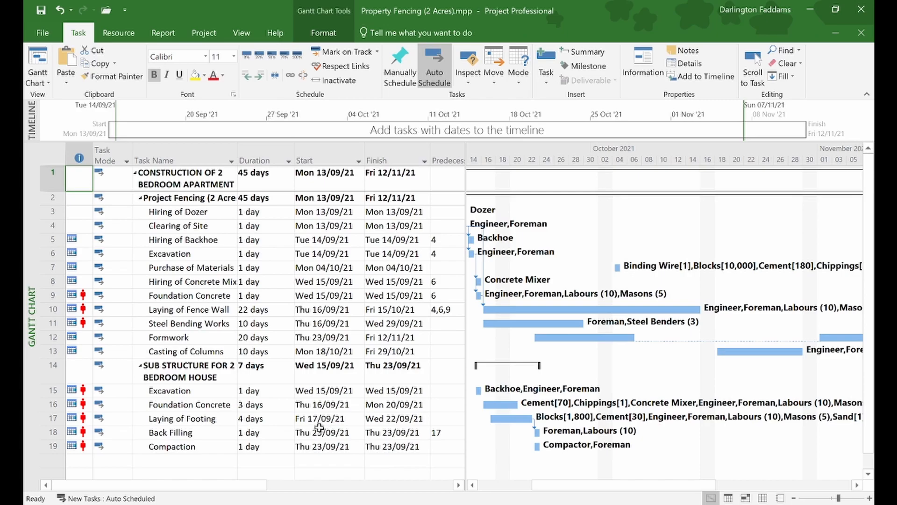
- Tick Compactor Operator in row 19's Resource Names, raising Compaction's cost to GH₵360.00
scroll(319, 428, "right", 5)
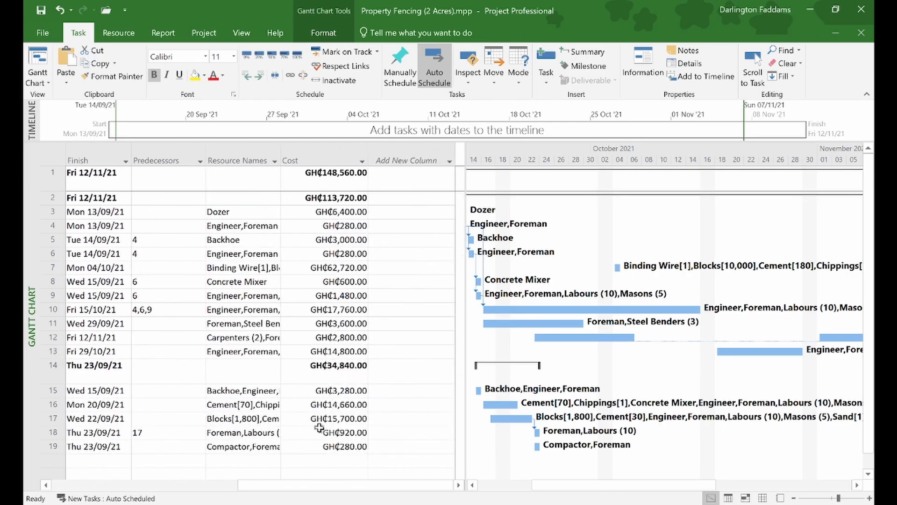
left_click(275, 446)
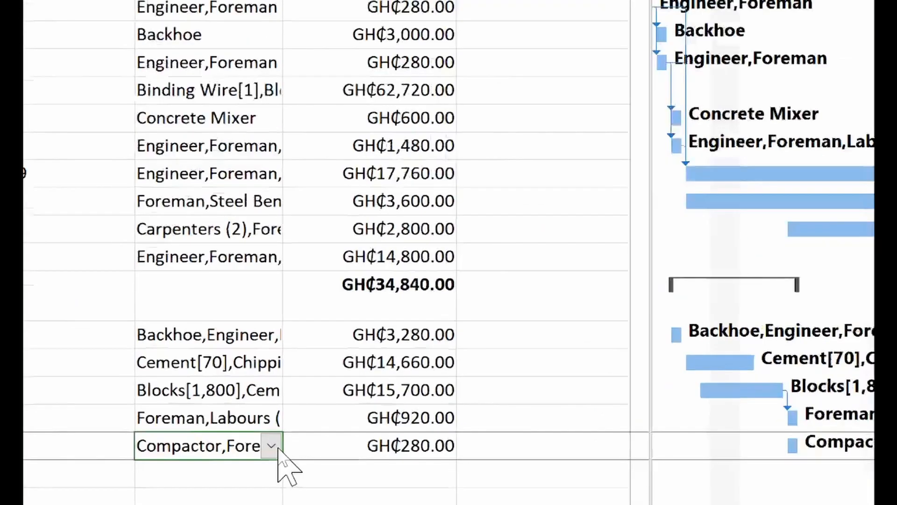
left_click(278, 447)
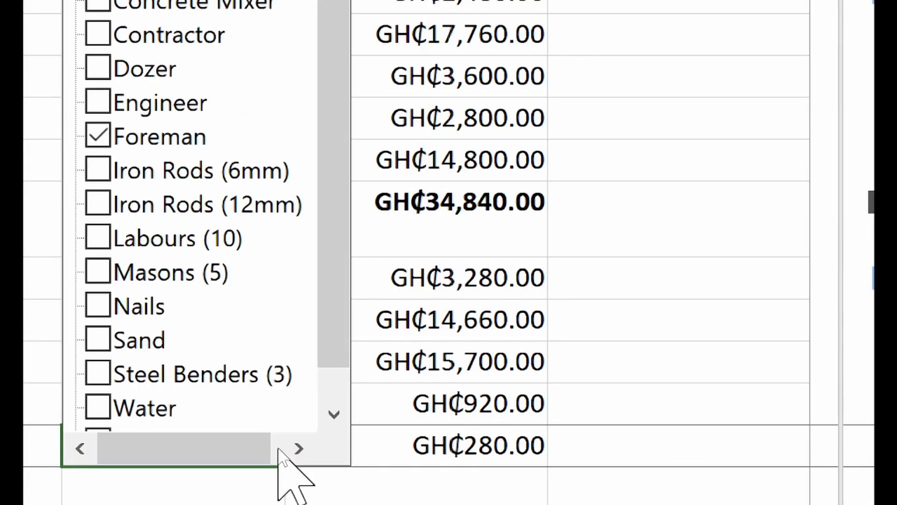
left_click(112, 103)
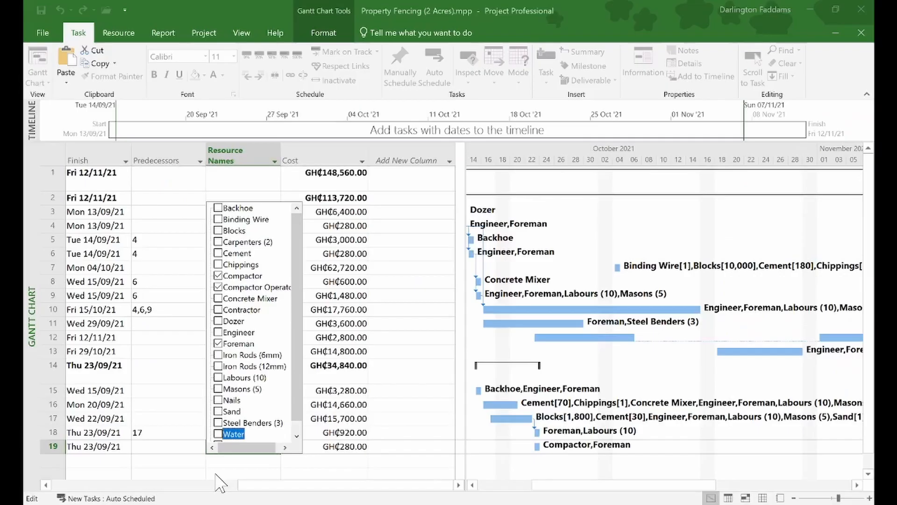
left_click(84, 448)
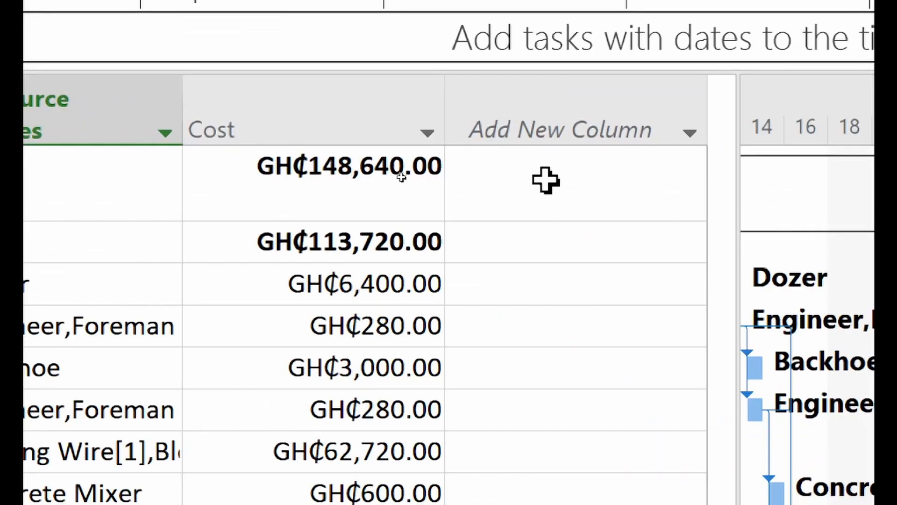
scroll(374, 412, "down", 4)
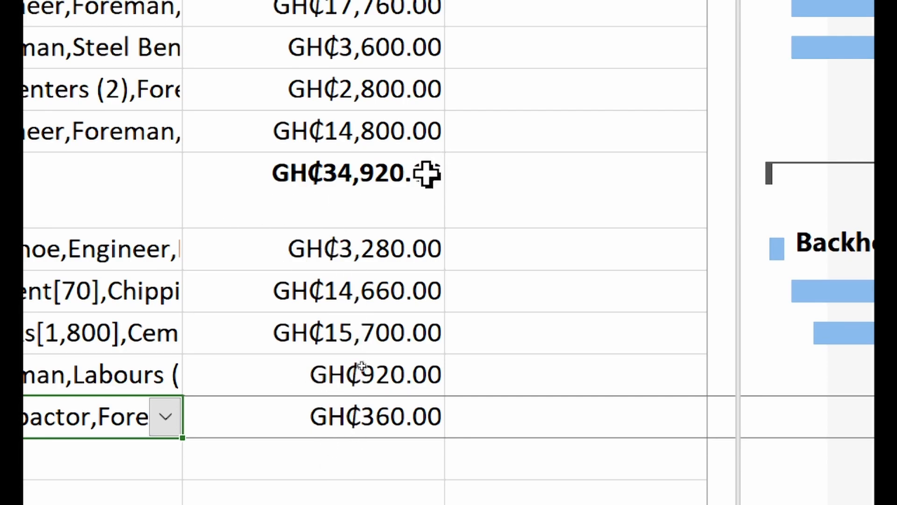
scroll(472, 115, "up", 4)
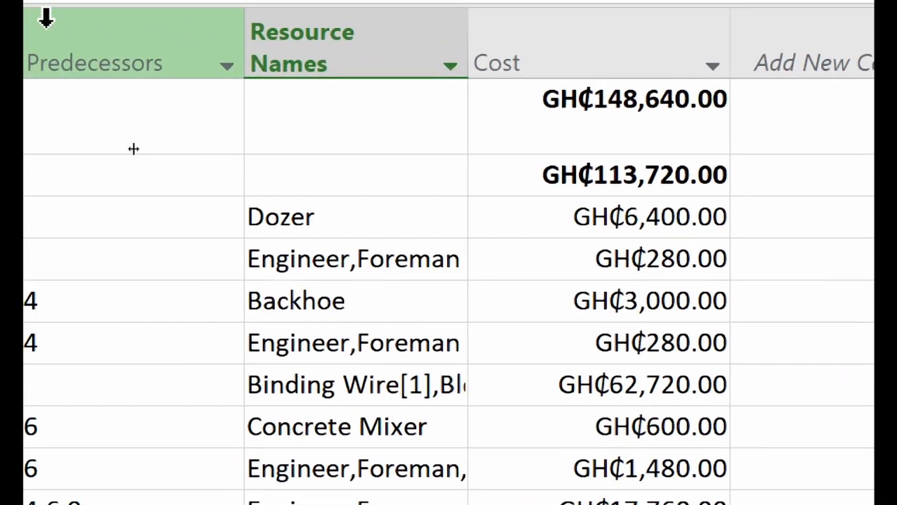
scroll(293, 228, "left", 6)
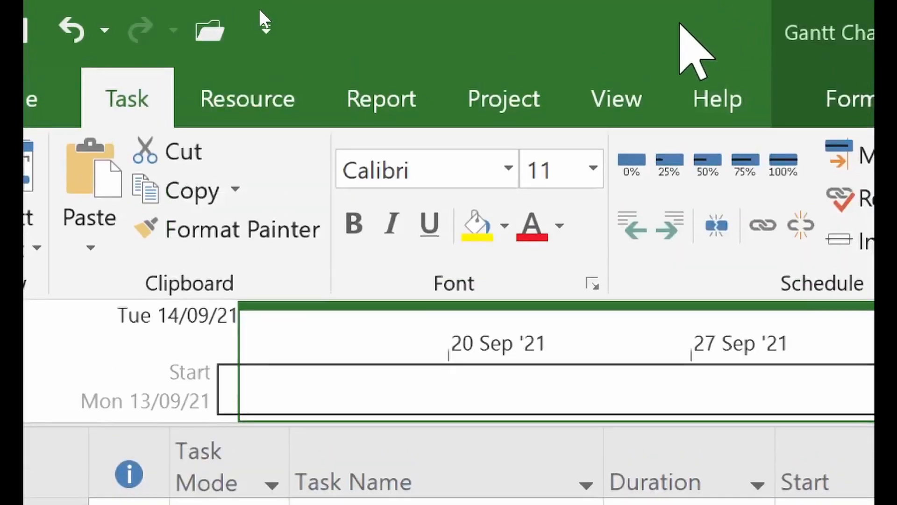
left_click(290, 110)
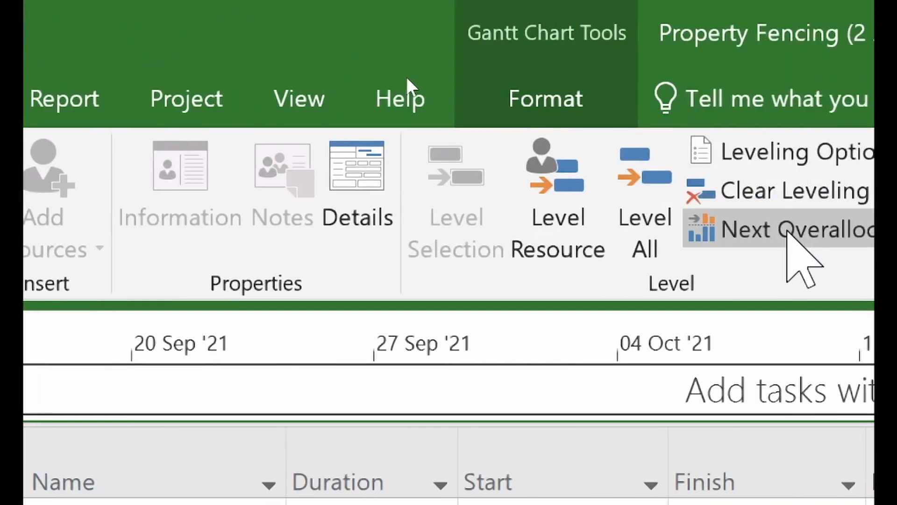
- Level all resources so the project runs 55 days to Fri 26/11/21, then open Leveling Options
left_click(526, 187)
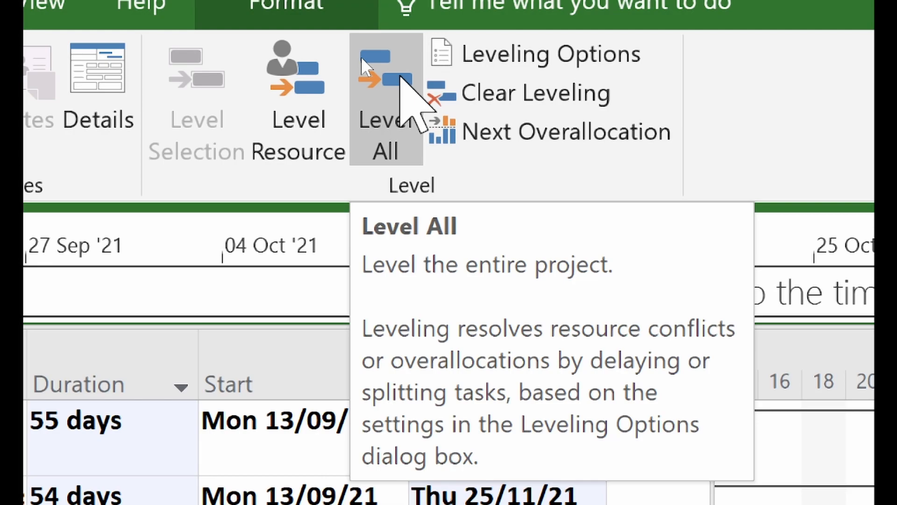
left_click(531, 53)
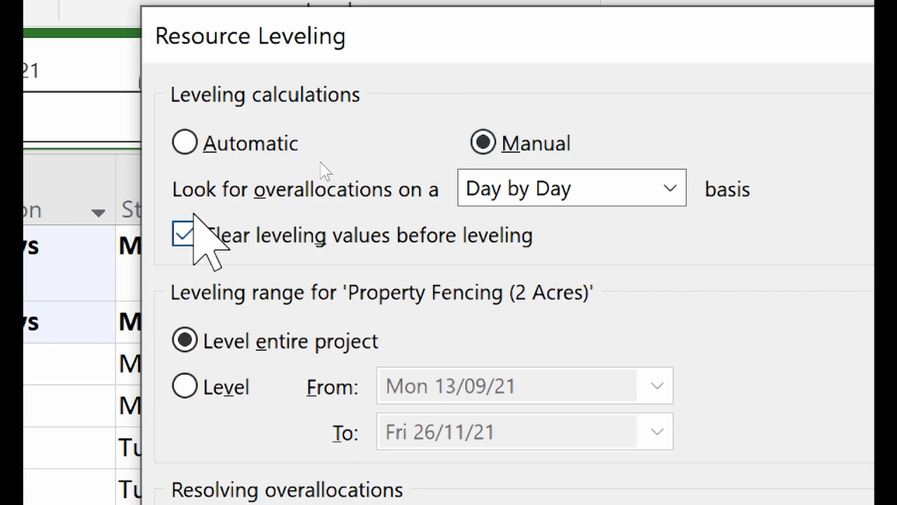
left_click(540, 189)
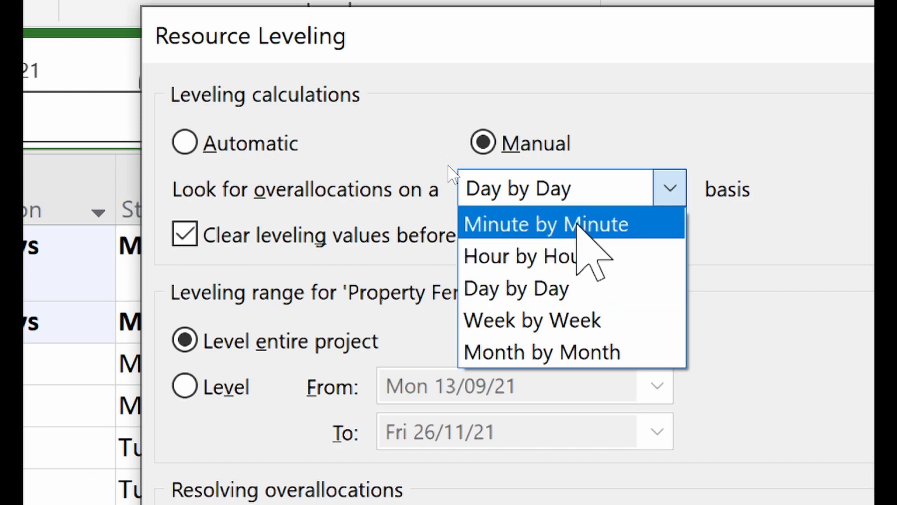
- Keep the Day by Day overallocation basis, switch leveling to Automatic, and confirm
left_click(453, 115)
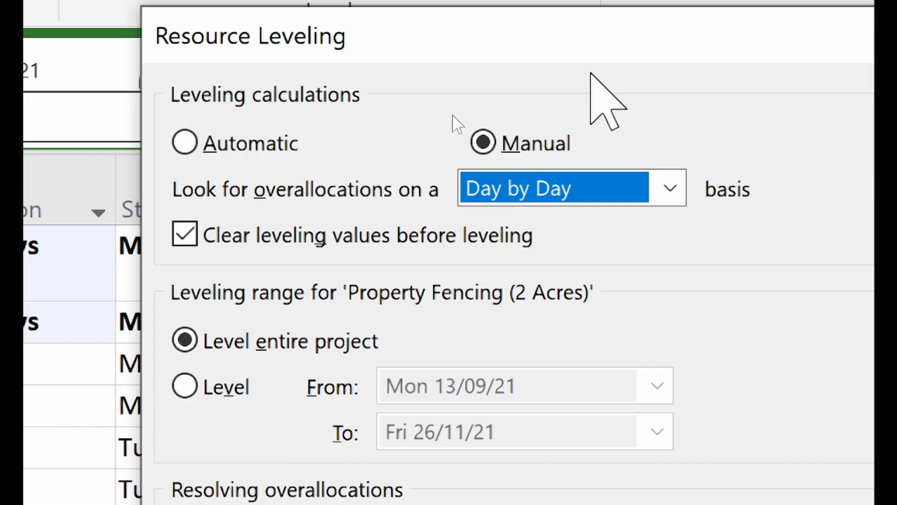
left_click(577, 188)
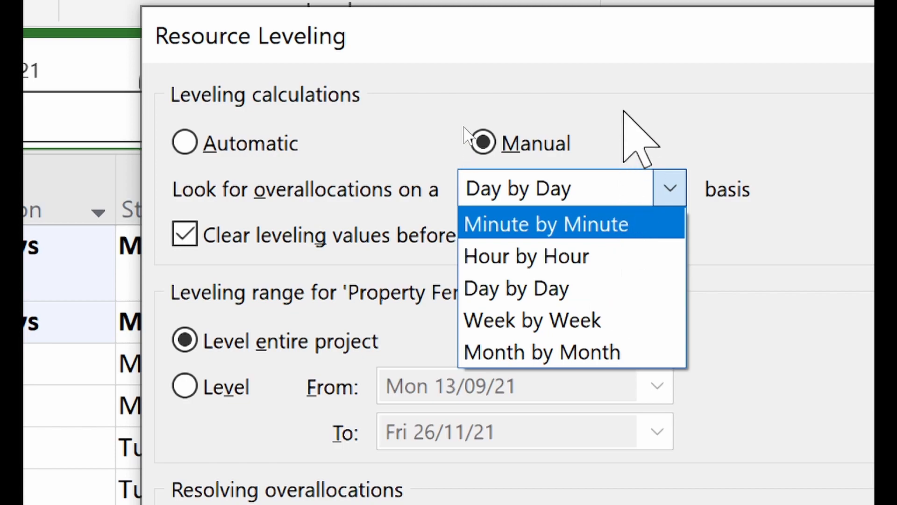
left_click(622, 92)
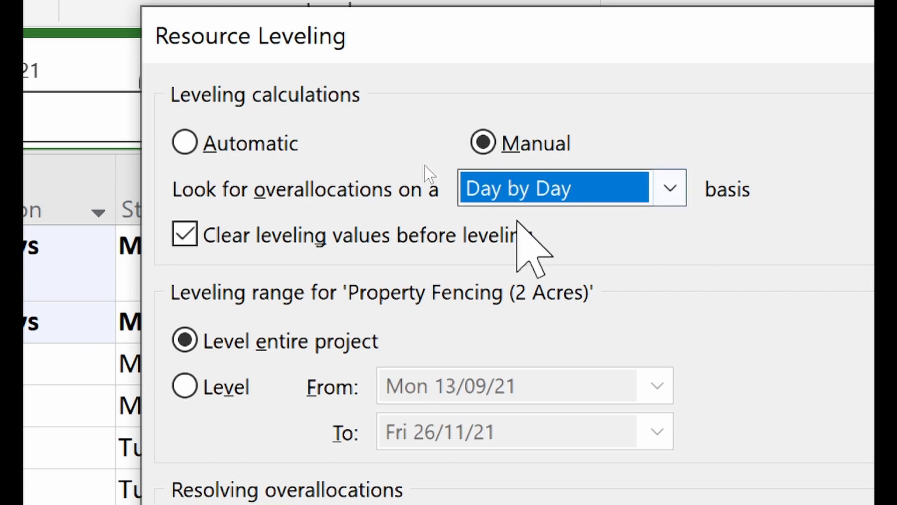
left_click(213, 143)
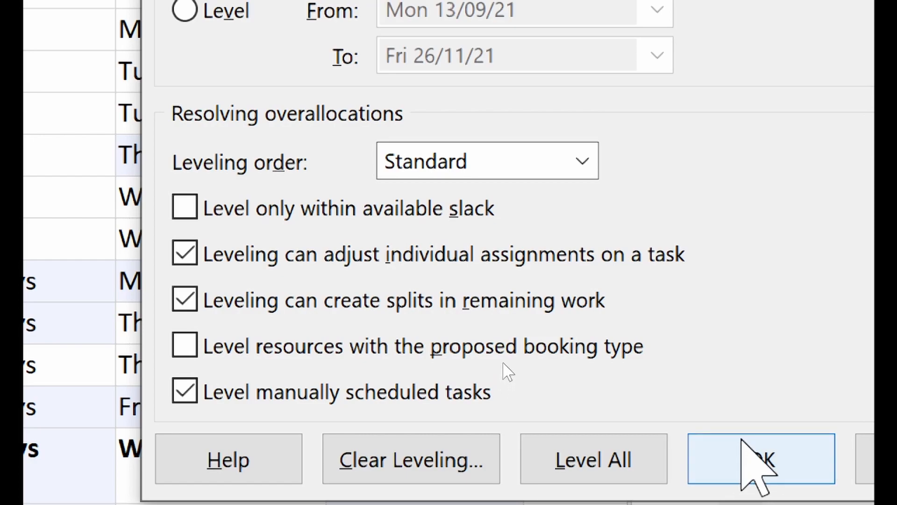
left_click(741, 449)
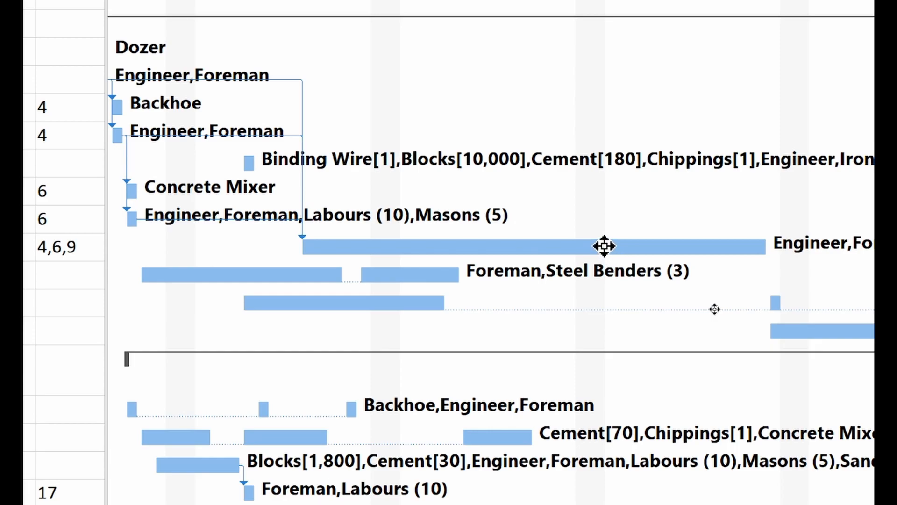
left_click(605, 246)
- Colour the Laying of Fence Wall Gantt bar dark orange
double_click(605, 245)
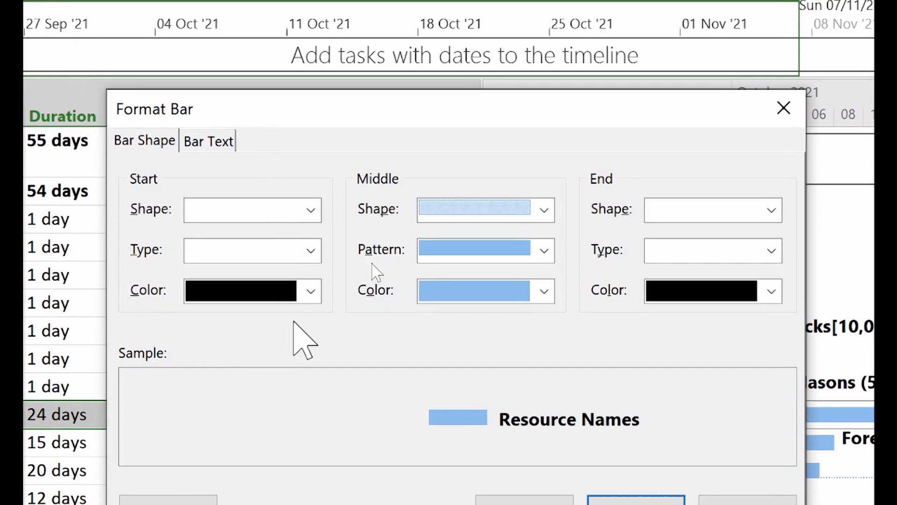
left_click(473, 293)
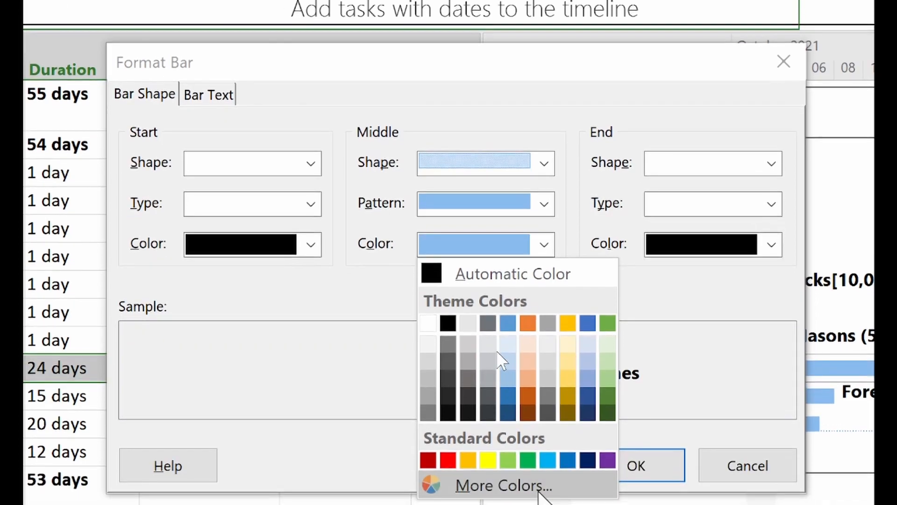
left_click(527, 397)
left_click(626, 461)
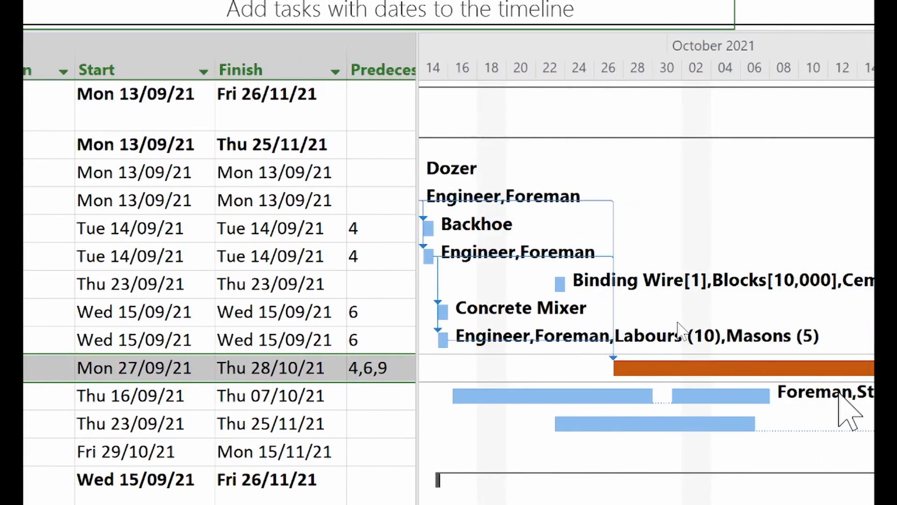
- Set the Steel Bending Works bar's middle colour to green
left_click(516, 395)
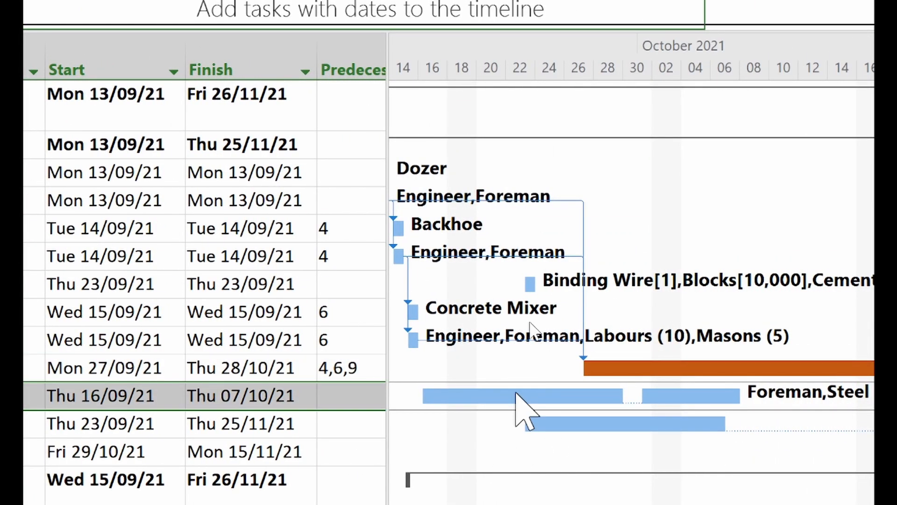
double_click(516, 395)
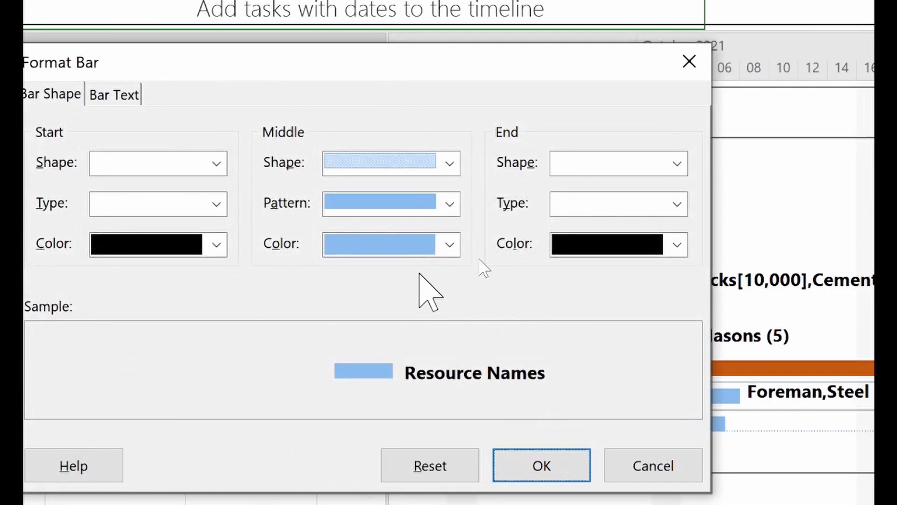
left_click(402, 243)
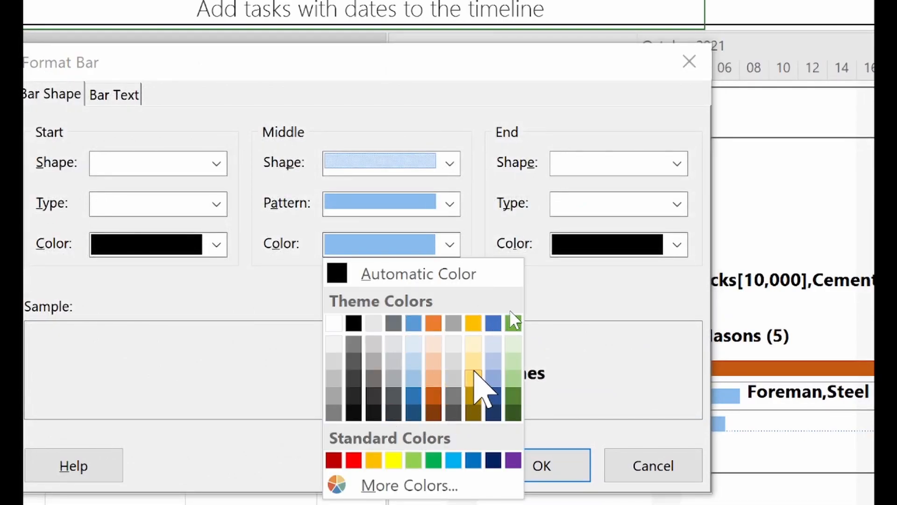
left_click(513, 323)
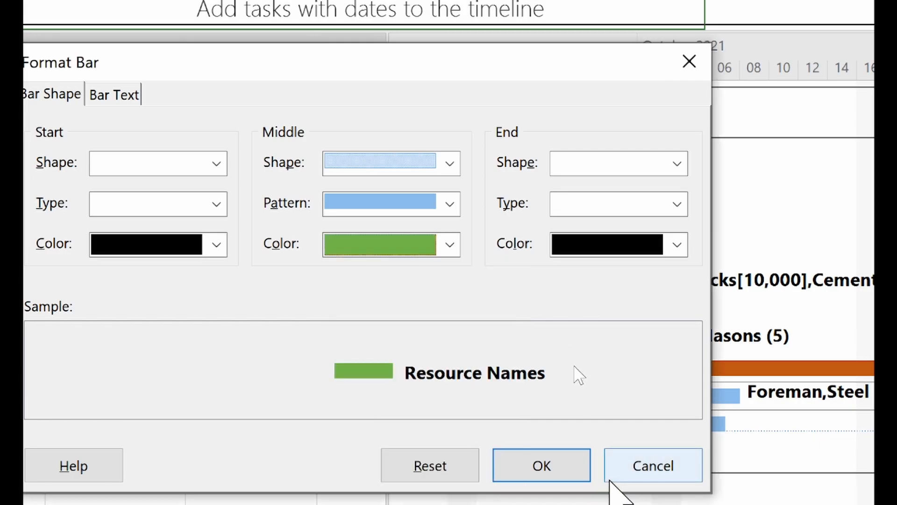
left_click(566, 472)
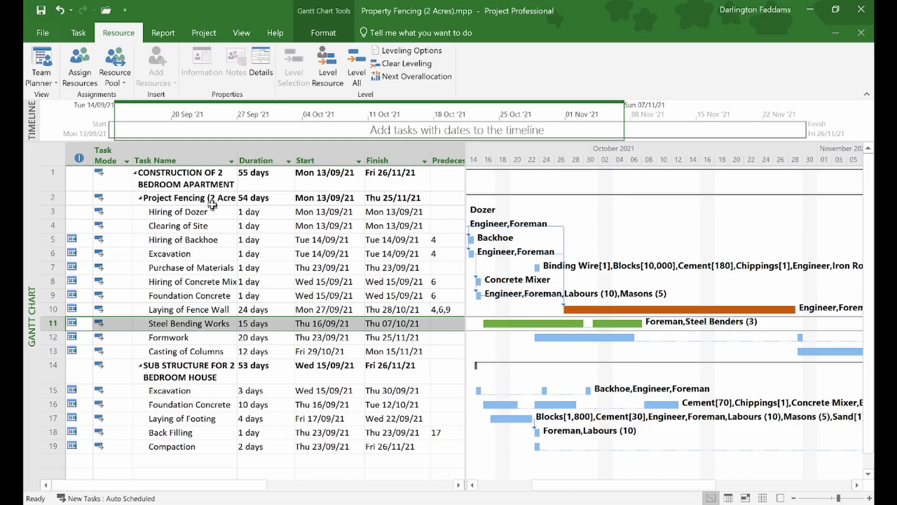
- Select the Hiring of Dozer task name, ready for text formatting
left_click(187, 199)
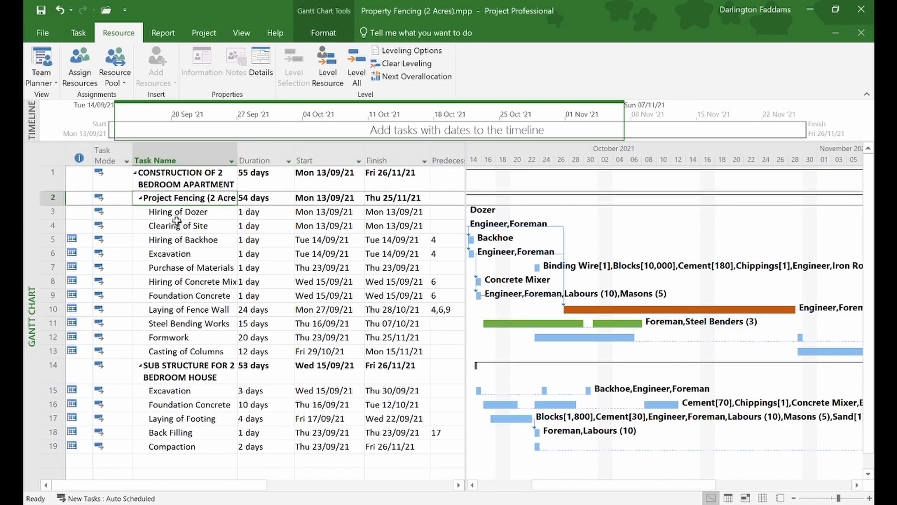
left_click(175, 212)
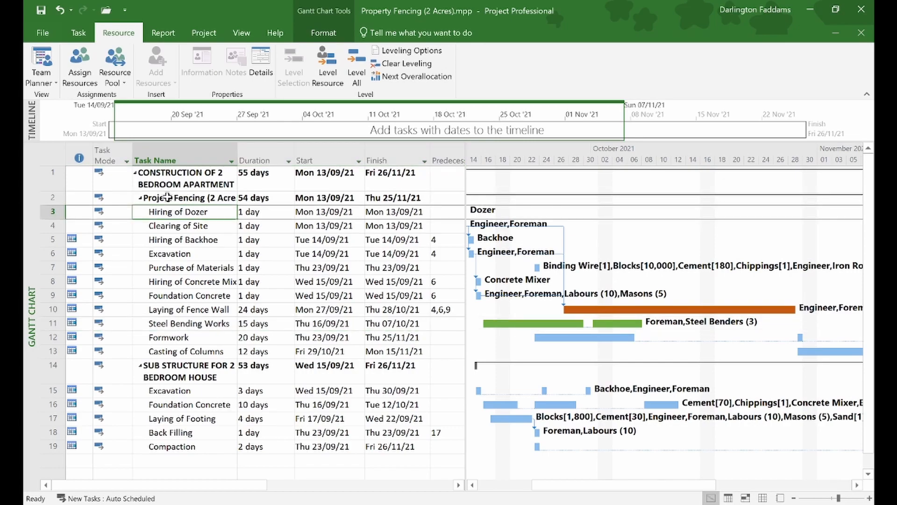
left_click(169, 198)
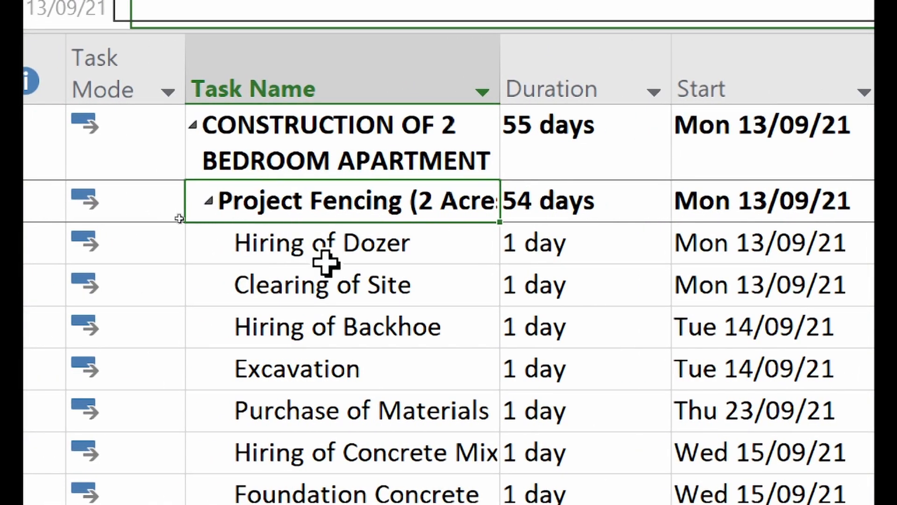
left_click(329, 247)
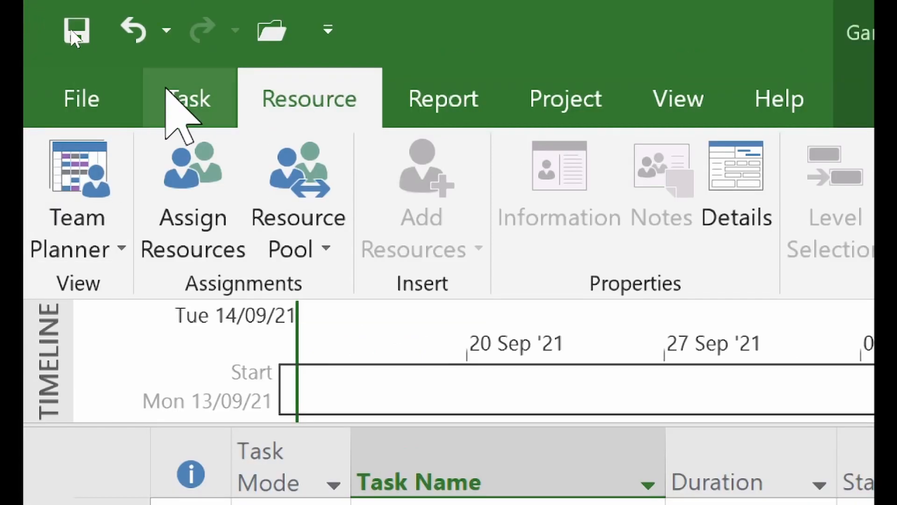
left_click(172, 96)
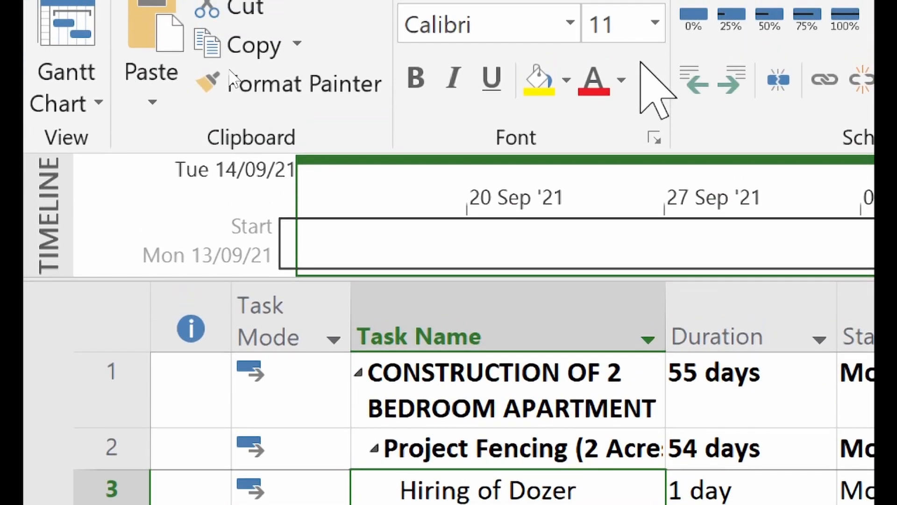
- Format the Hiring of Dozer name in purple, non-bold, 14-point text
left_click(622, 81)
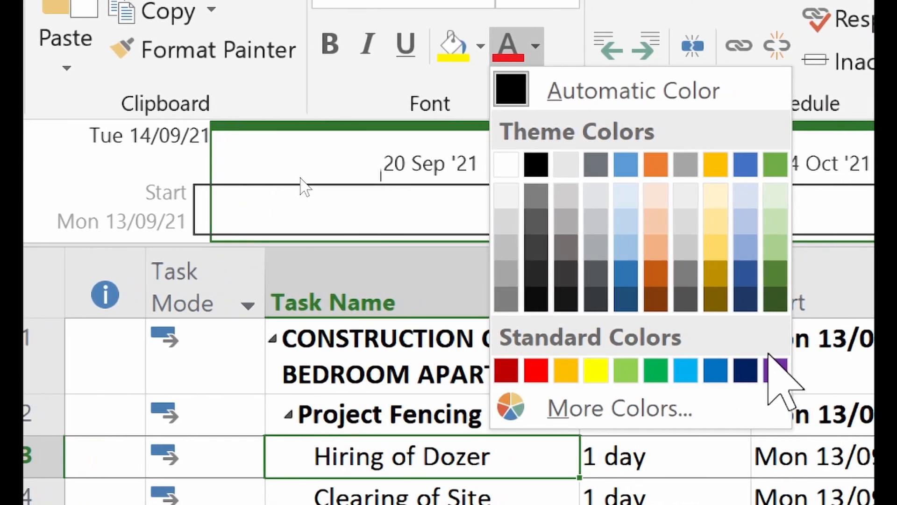
left_click(799, 370)
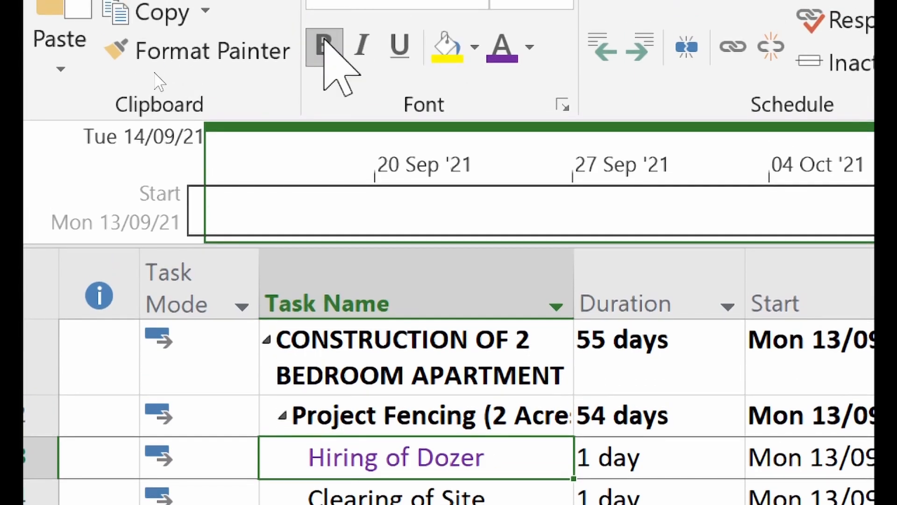
left_click(326, 36)
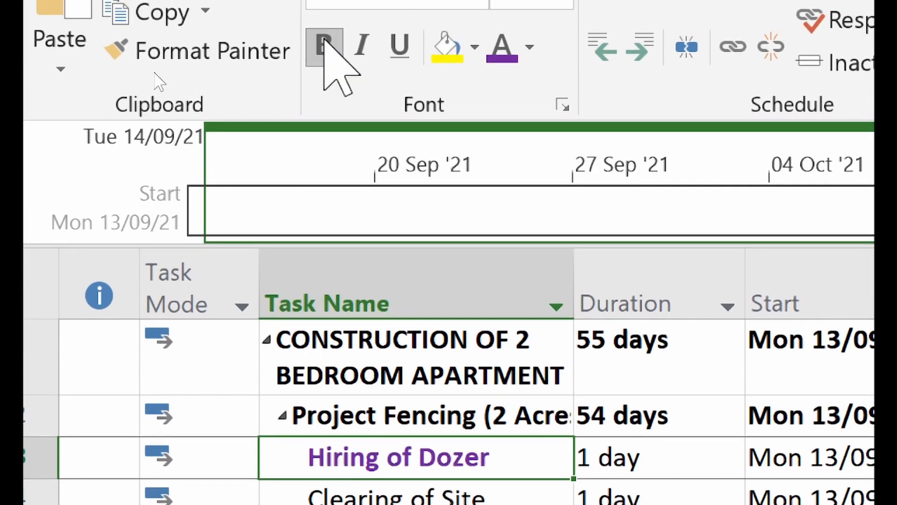
left_click(326, 37)
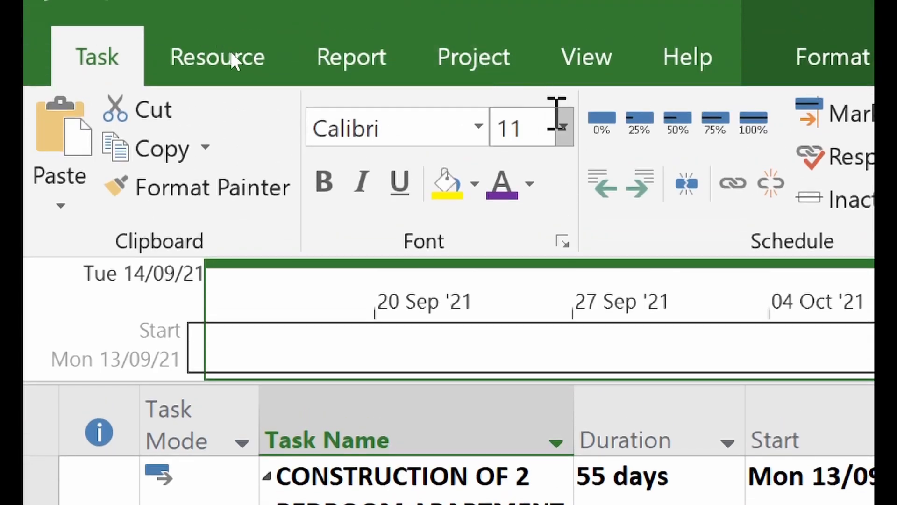
left_click(563, 125)
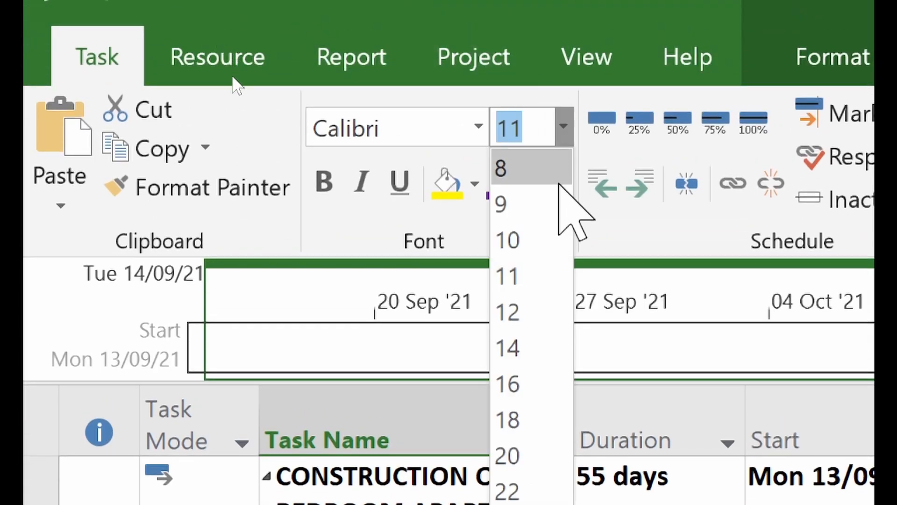
left_click(533, 360)
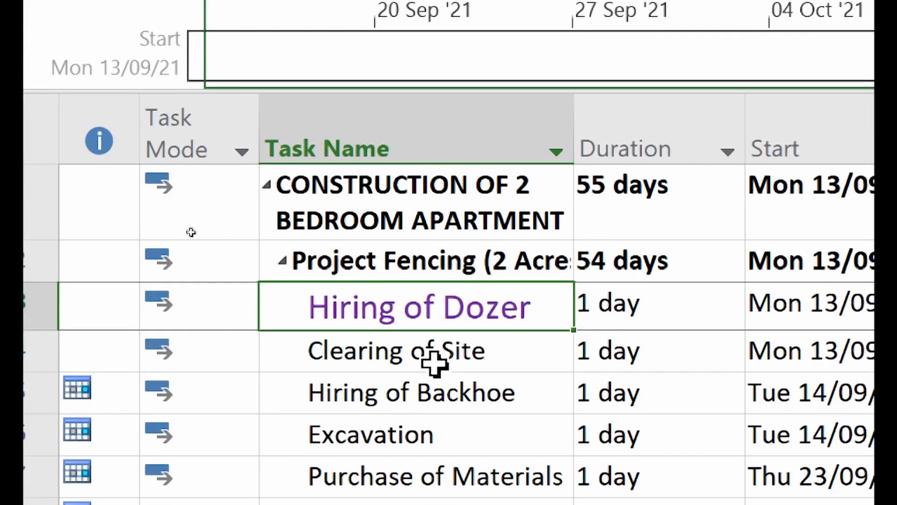
left_click(436, 363)
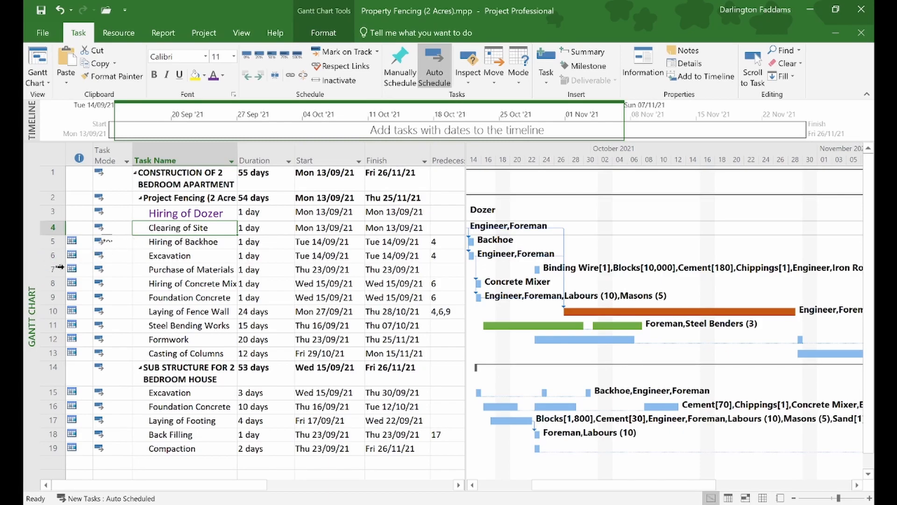
- Move through the task names to select Hiring of Backhoe
left_click(152, 284)
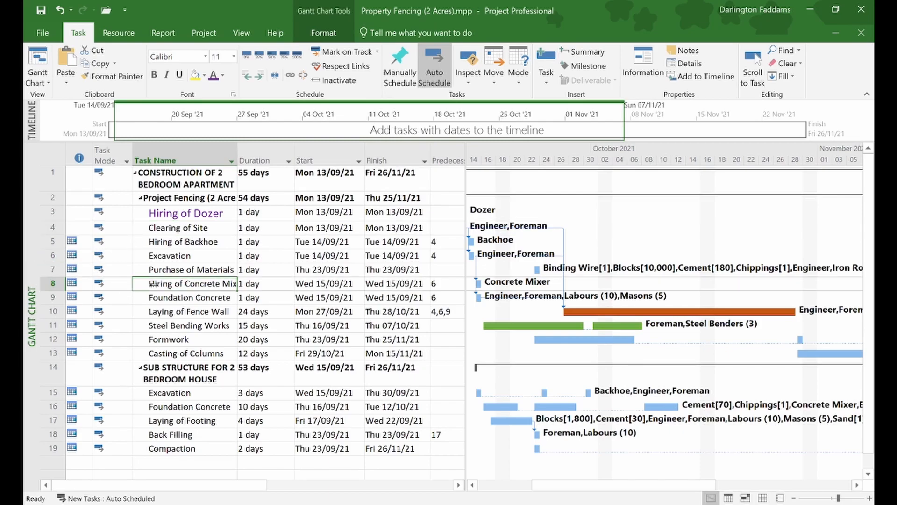
left_click(180, 354)
left_click(178, 407)
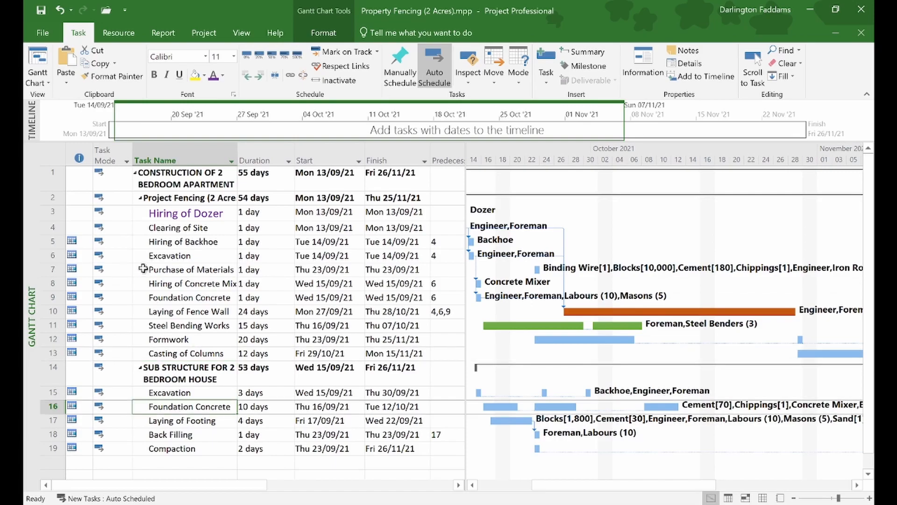
left_click(161, 230)
left_click(159, 215)
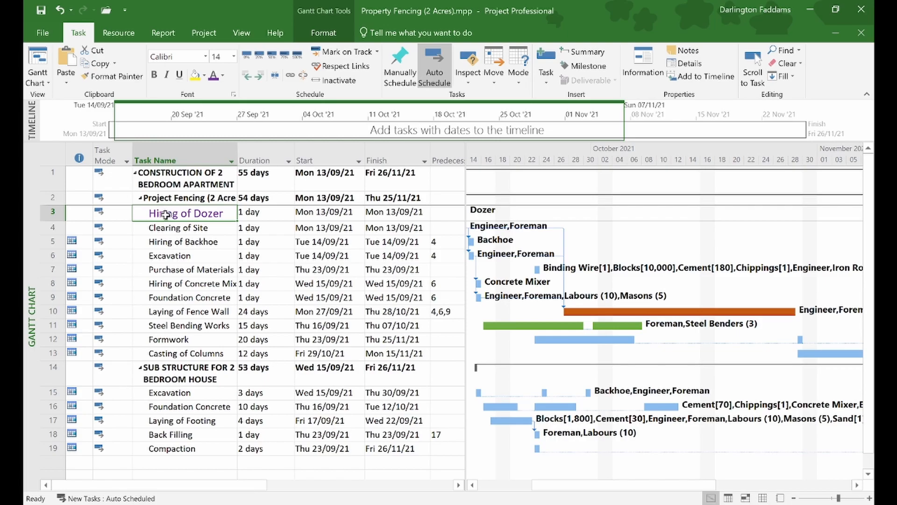
left_click(168, 229)
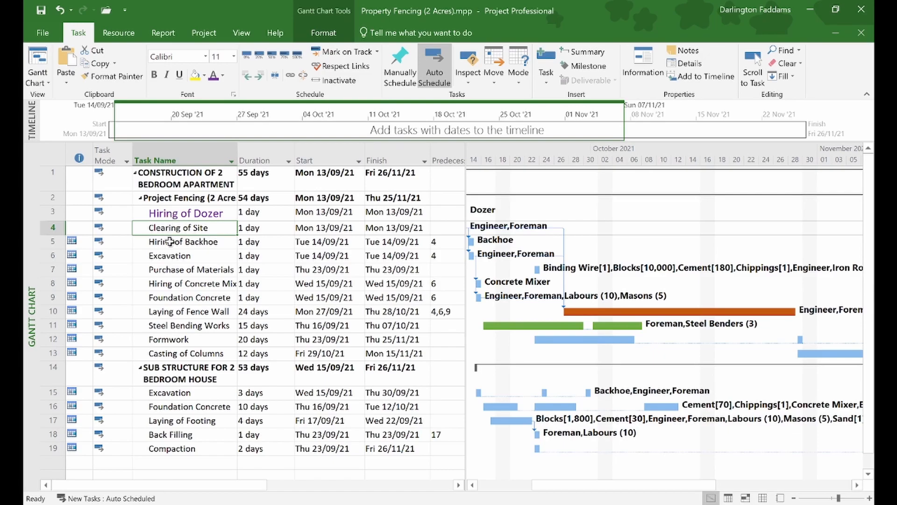
left_click(167, 243)
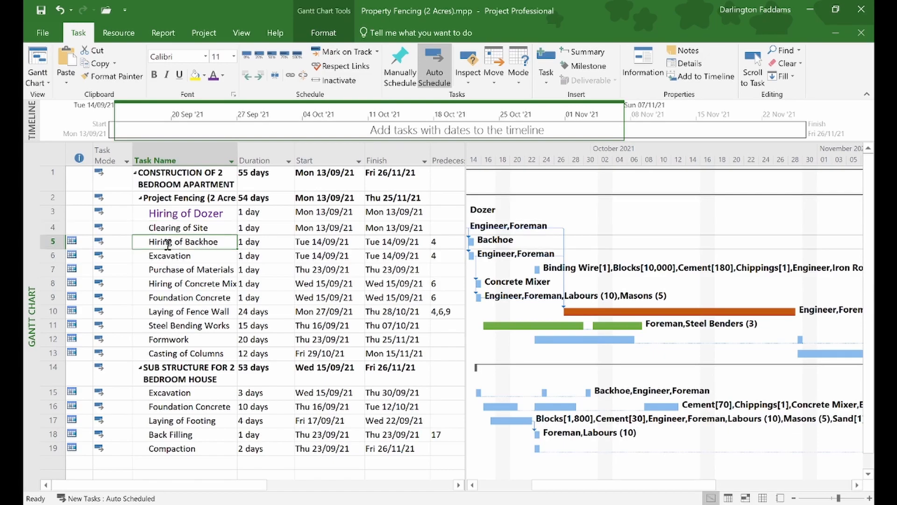
- Apply purple font colour and 14-point size to Hiring of Backhoe
left_click(213, 75)
left_click(233, 56)
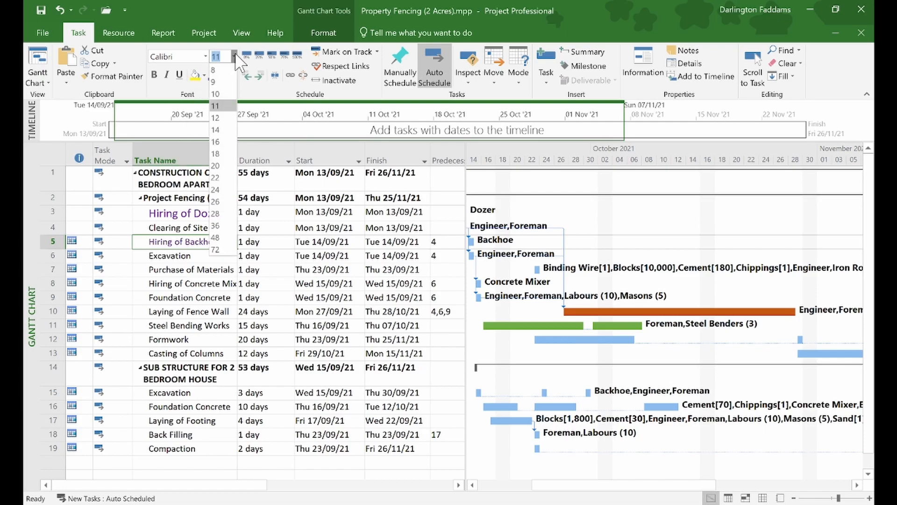
left_click(221, 131)
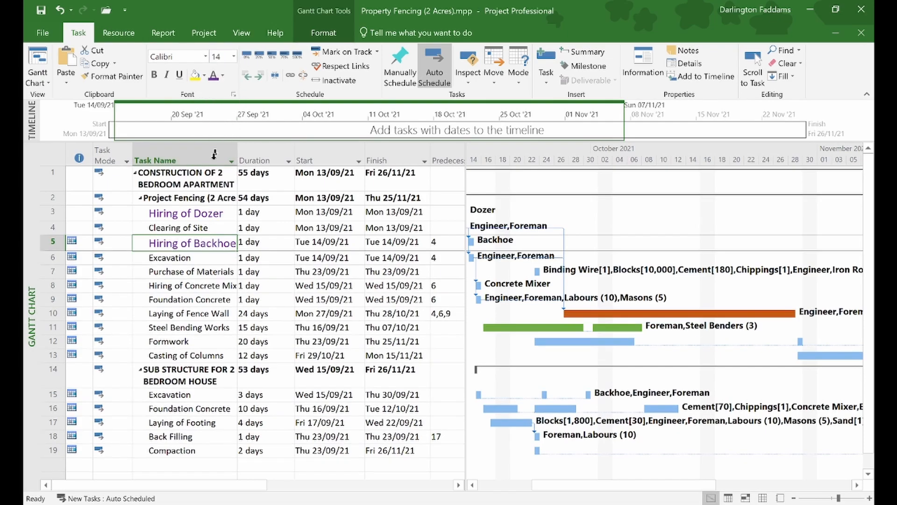
left_click(179, 256)
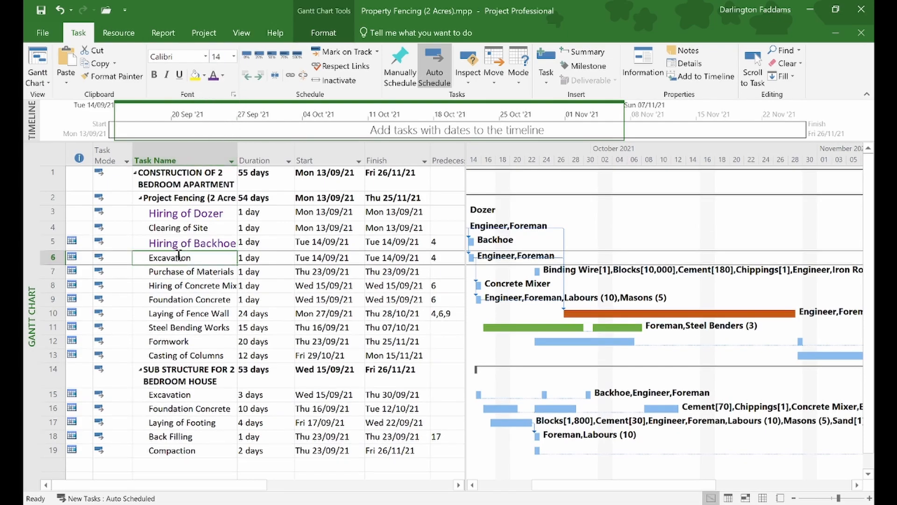
left_click(169, 284)
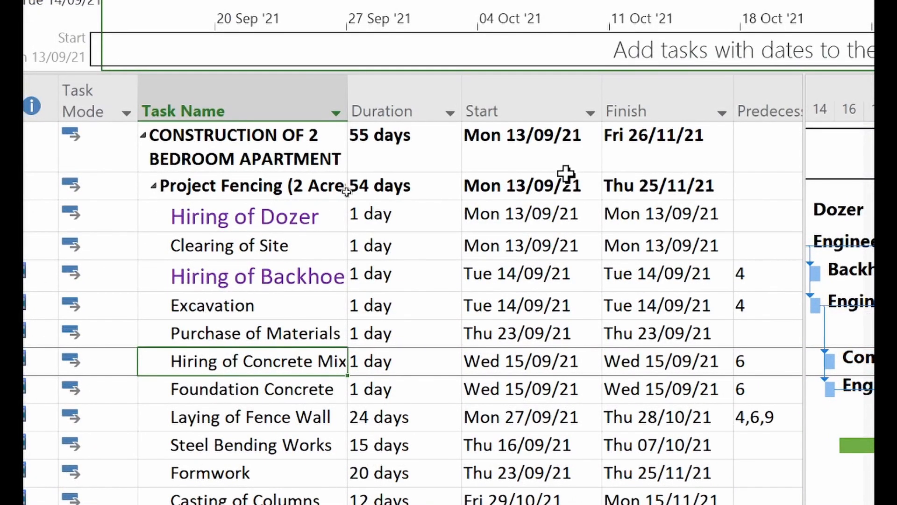
scroll(566, 173, "right", 5)
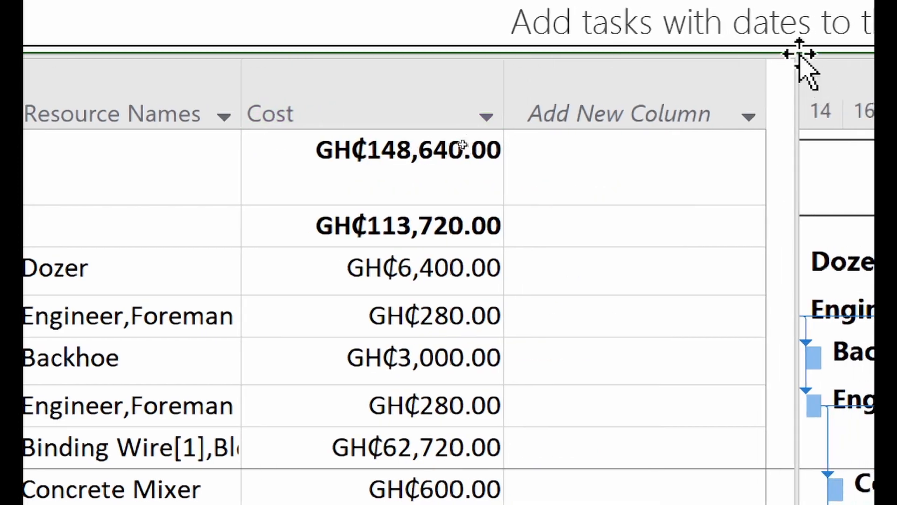
- Start a new column, try typing a field name, cancel, then reopen the field list
left_click(750, 121)
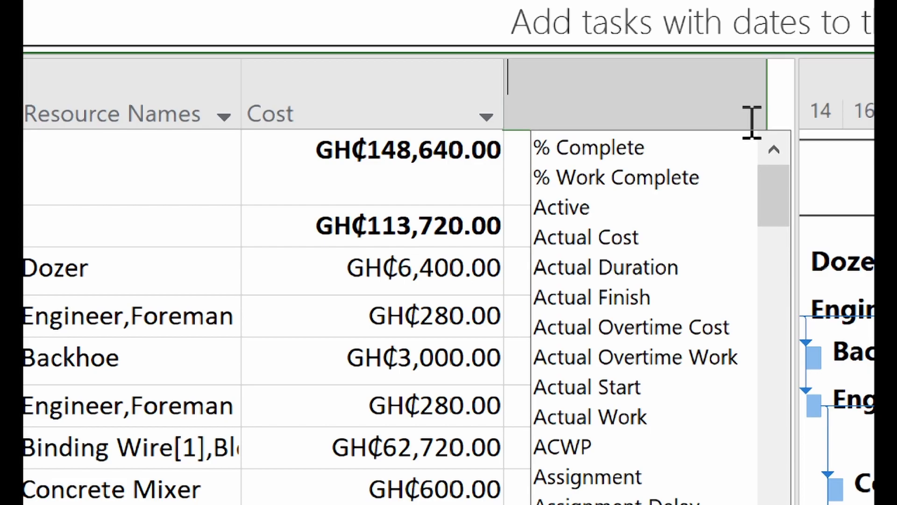
scroll(752, 122, "down", 10)
type("r")
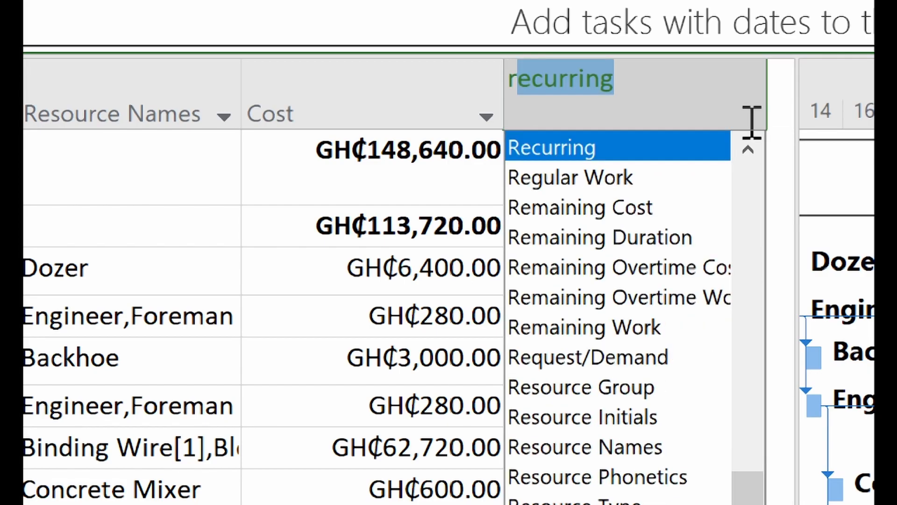
key("BackSpace")
key("BackSpace")
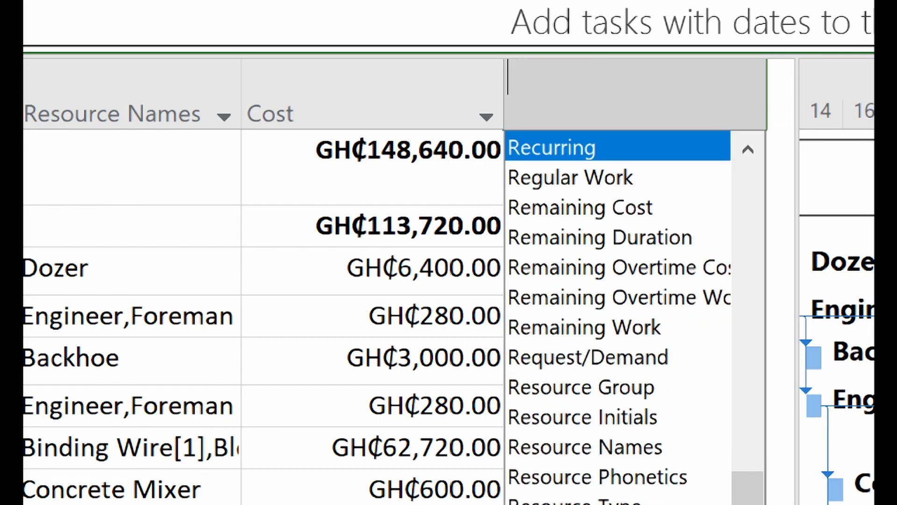
key("Escape")
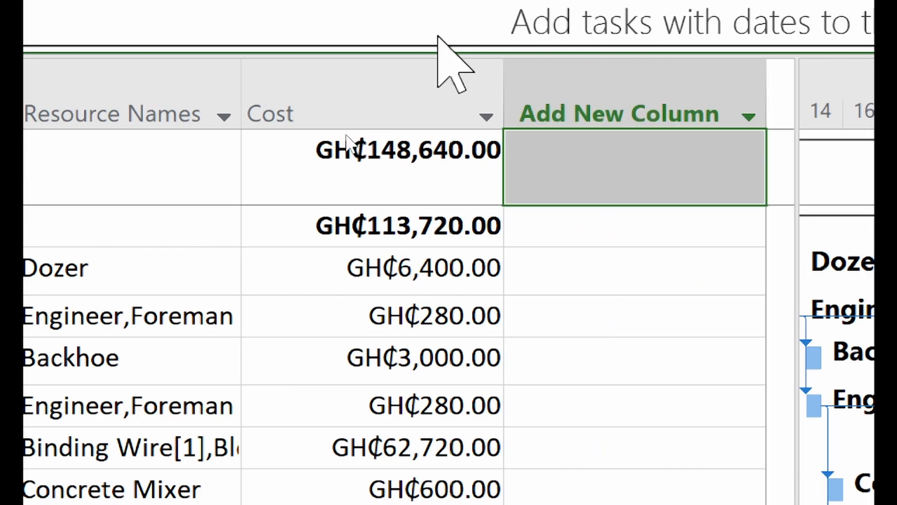
left_click(759, 117)
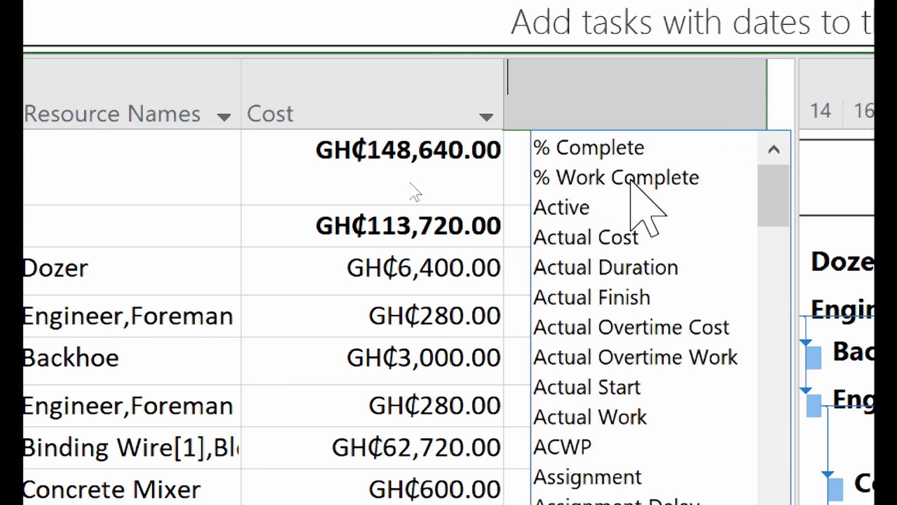
- Add a % Complete column to the task table
left_click(589, 148)
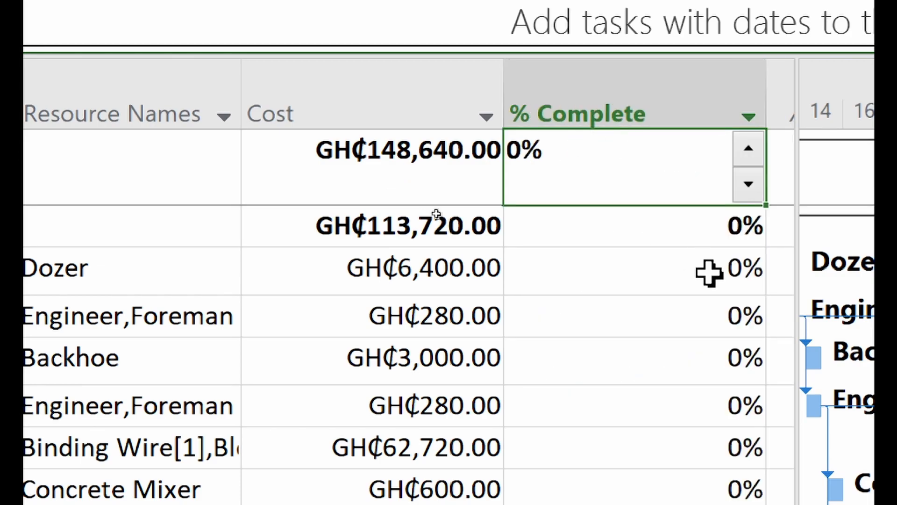
left_click(667, 231)
left_click(747, 321)
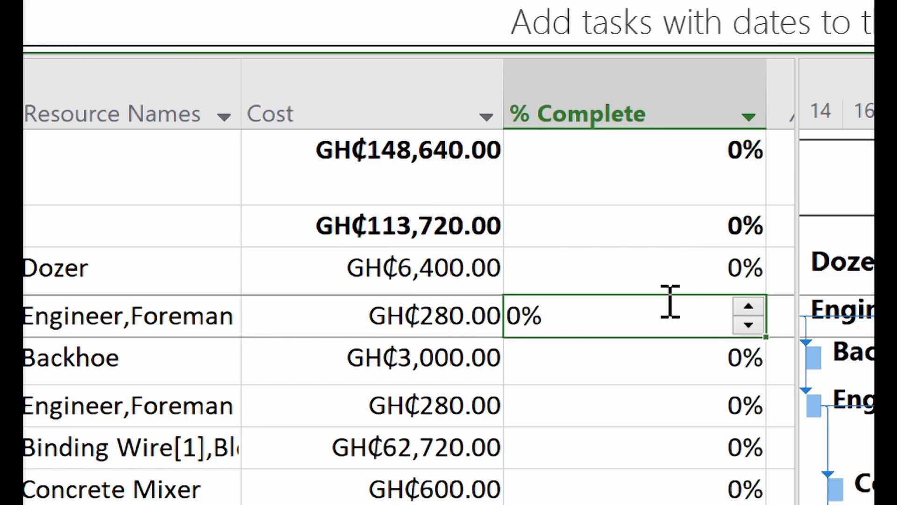
left_click(679, 363)
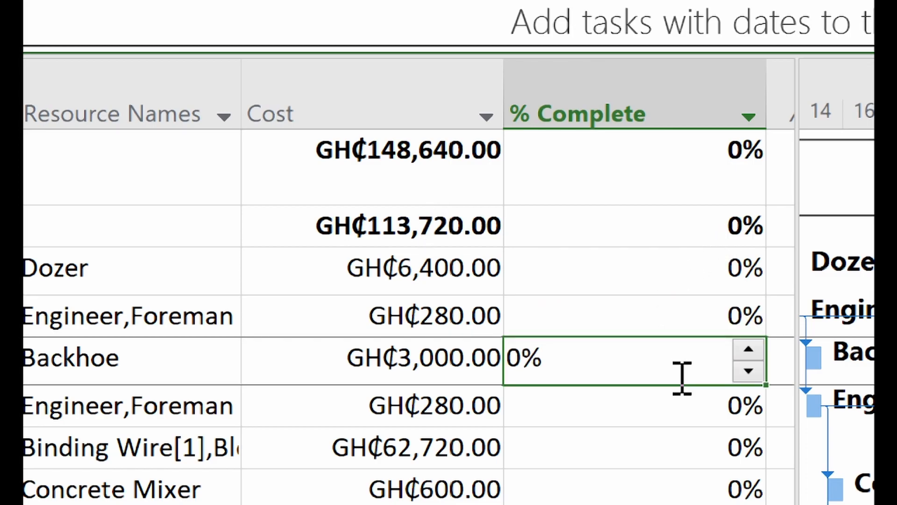
left_click(719, 241)
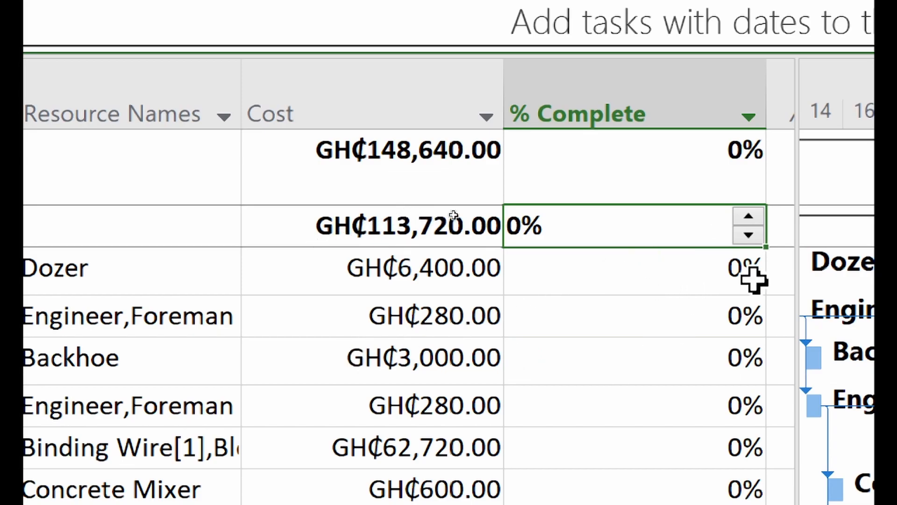
left_click(681, 292)
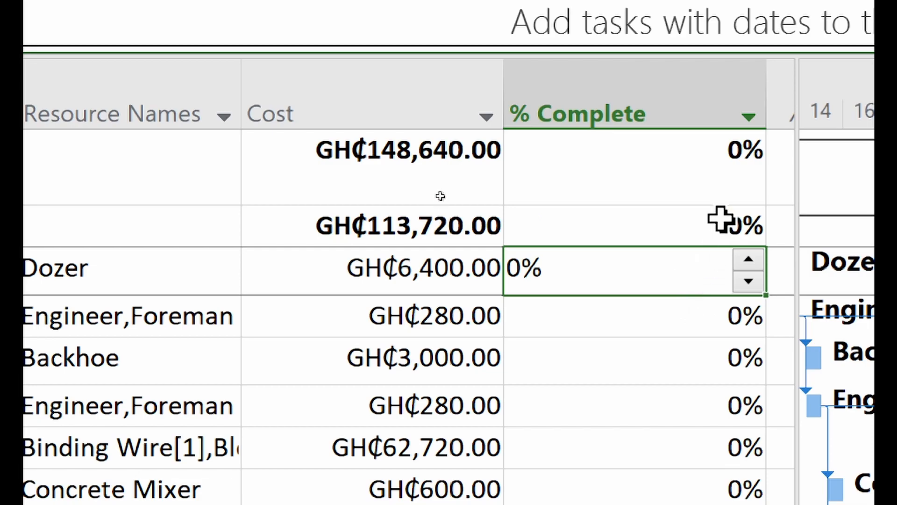
left_click(718, 236)
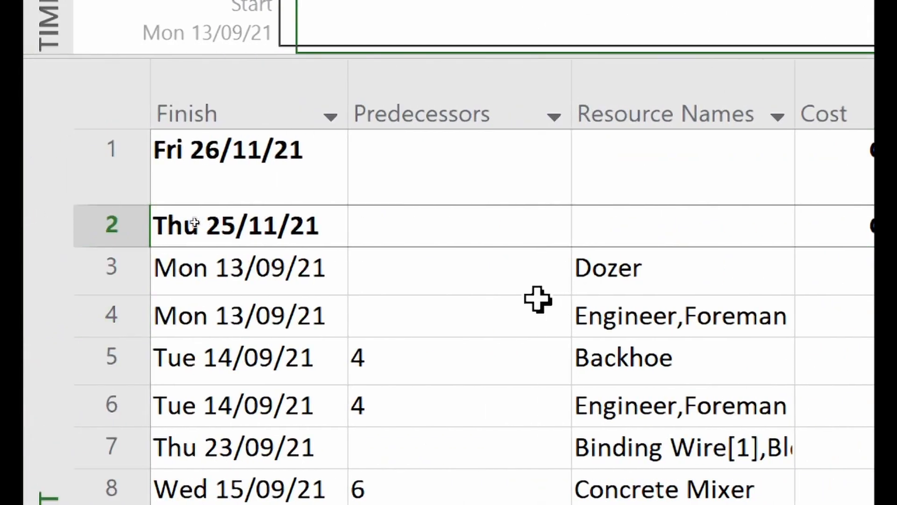
scroll(537, 299, "left", 5)
left_click(575, 280)
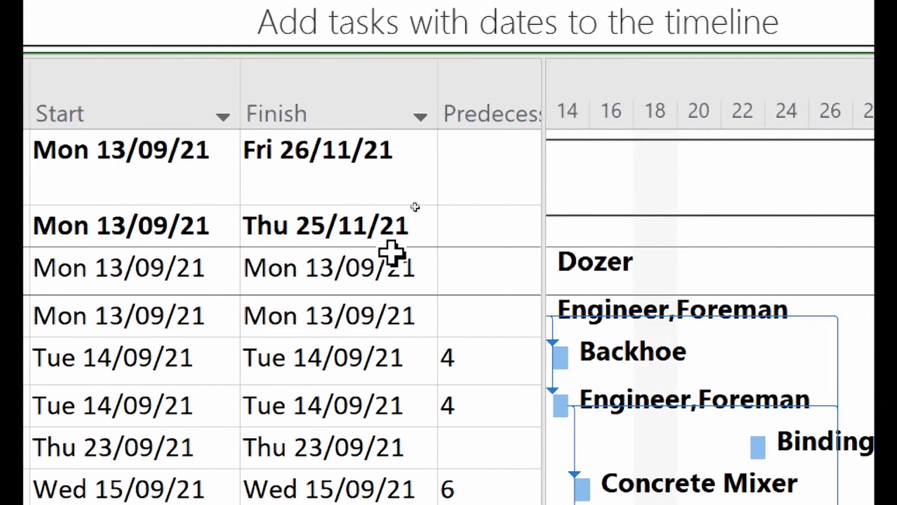
scroll(404, 276, "right", 6)
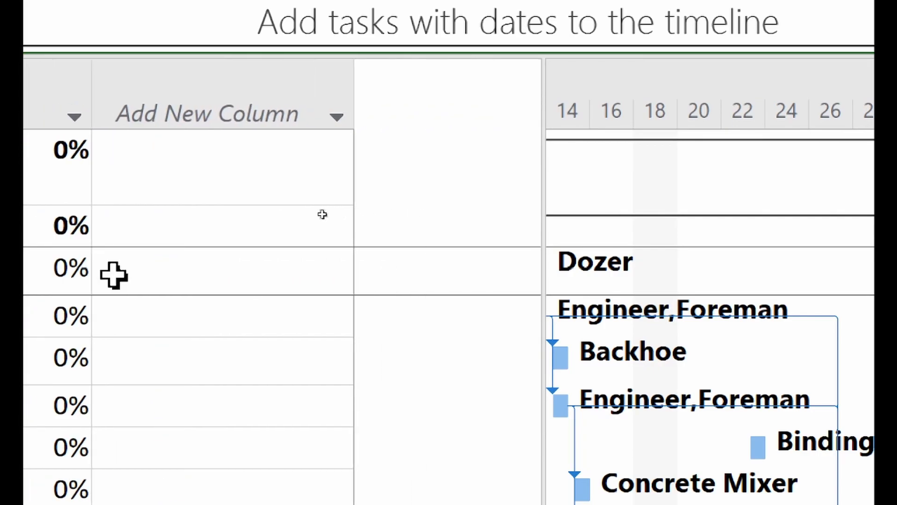
scroll(114, 276, "left", 2)
scroll(114, 275, "right", 2)
- Mark Hiring of Dozer as 100% complete
left_click(161, 277)
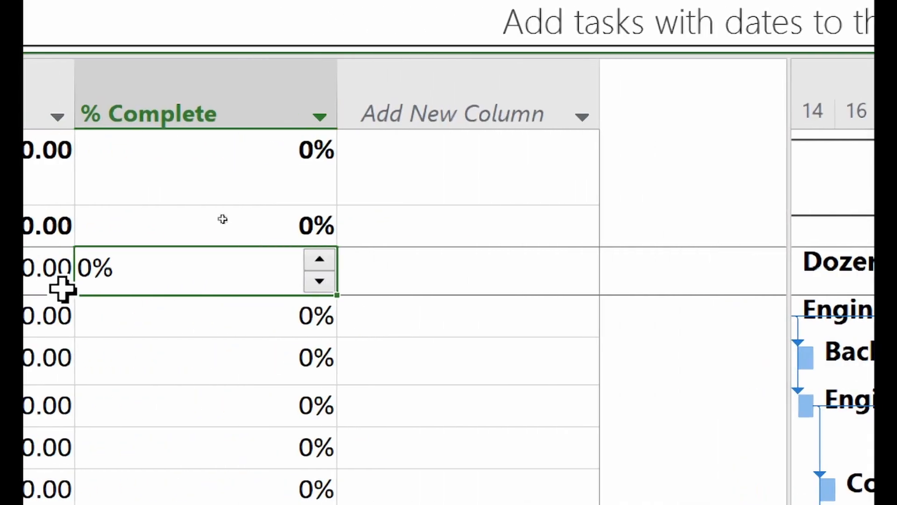
type("100")
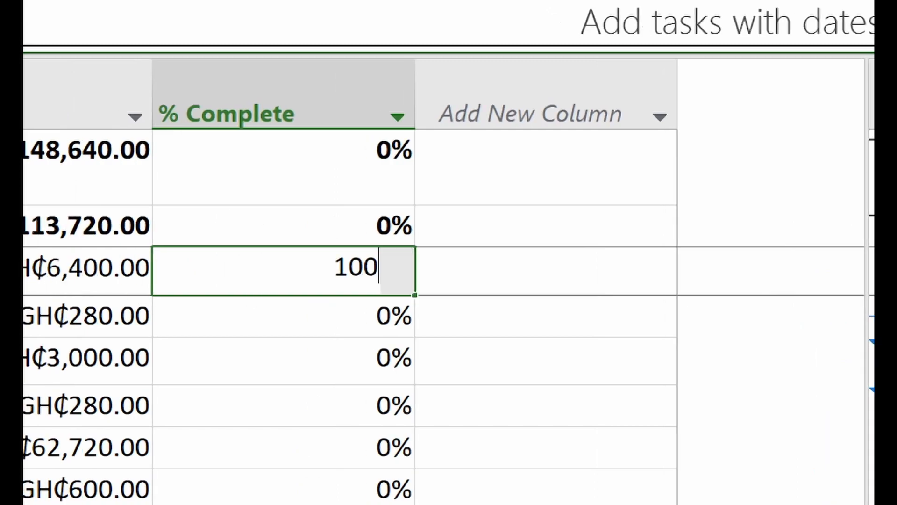
key("Return")
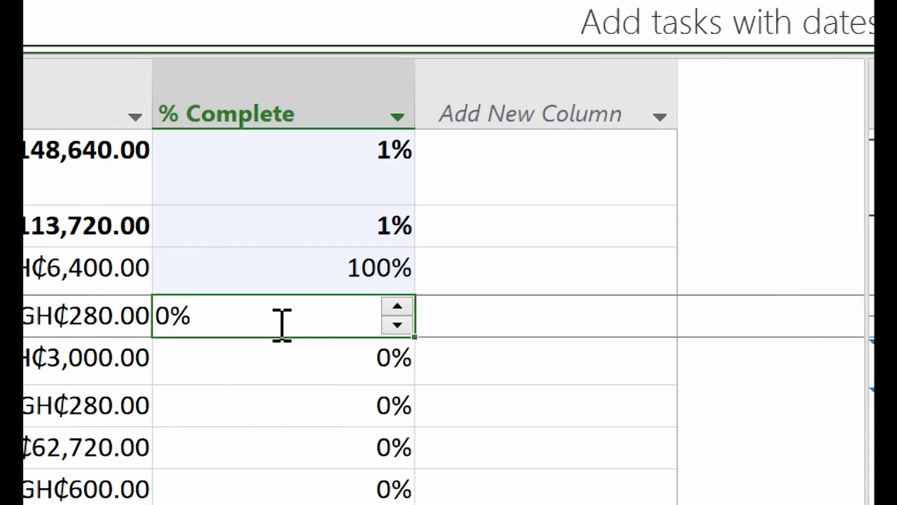
left_click(250, 276)
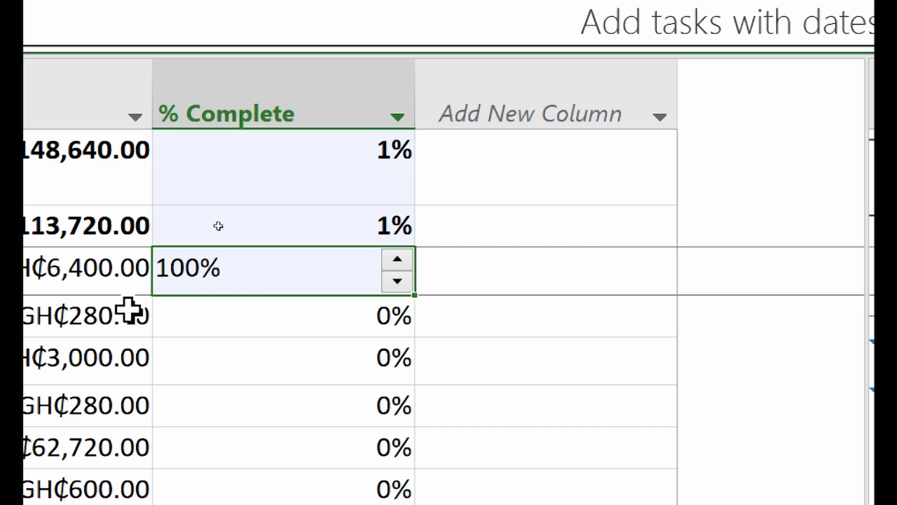
left_click(110, 270)
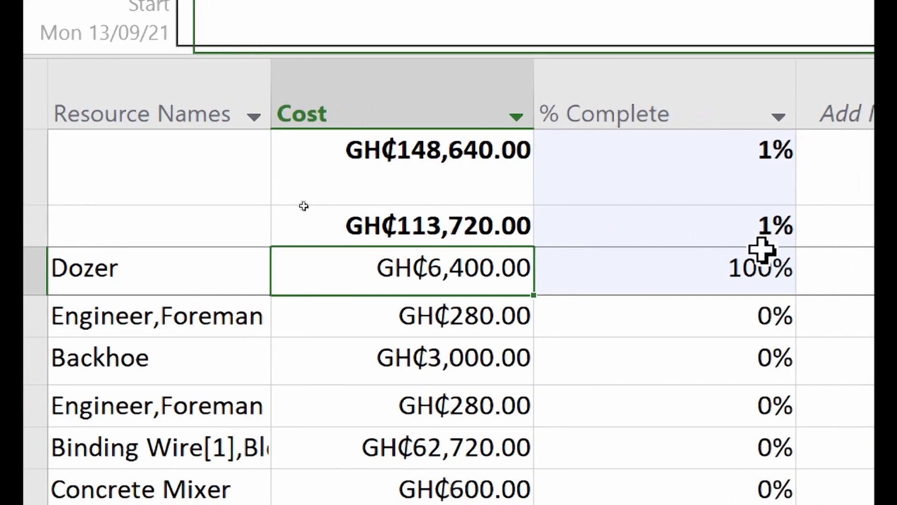
scroll(184, 346, "left", 1)
scroll(141, 346, "left", 5)
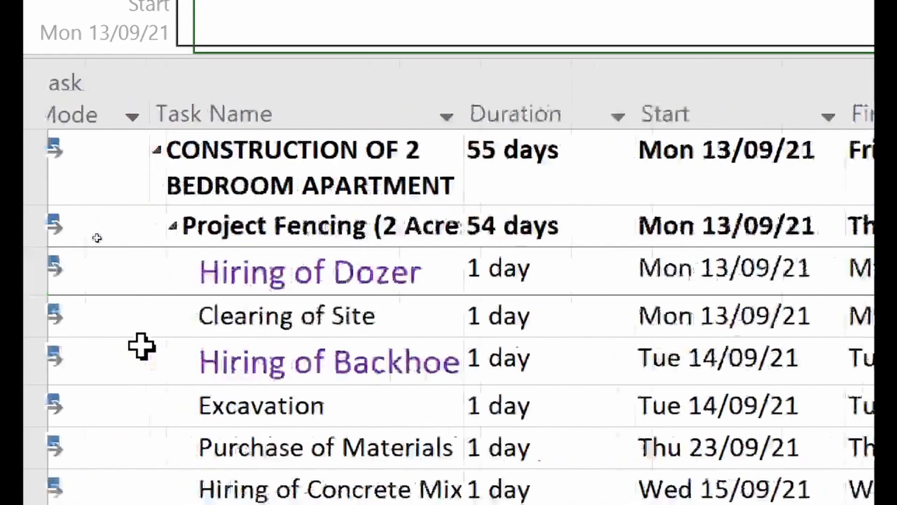
scroll(224, 334, "right", 1)
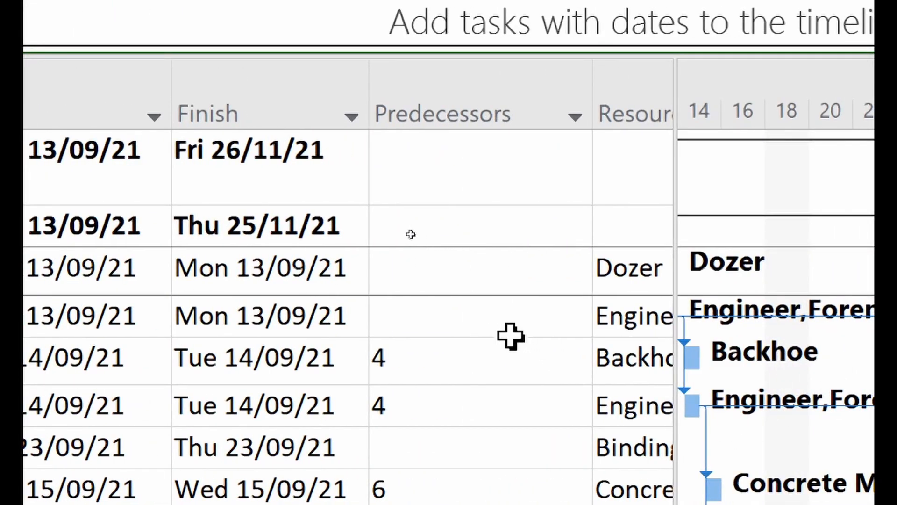
scroll(511, 336, "right", 5)
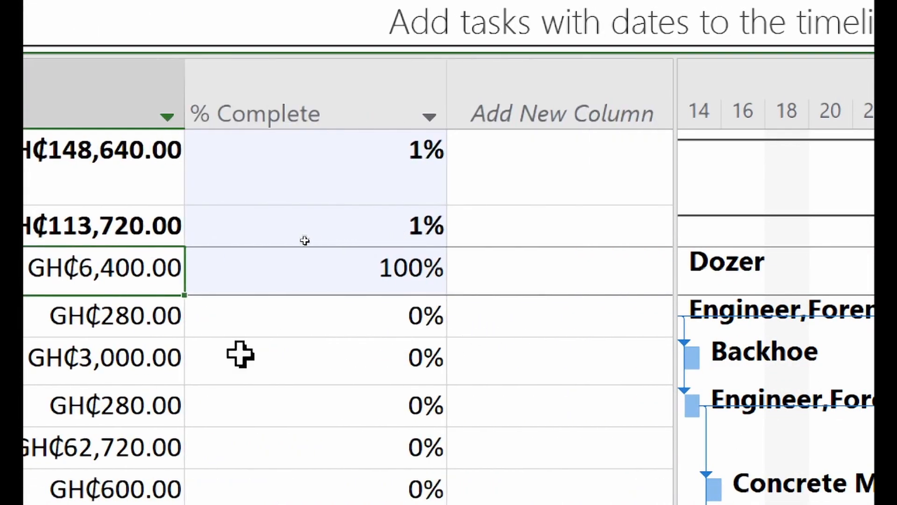
- Set Clearing of Site to 40% complete, then check the project's 1% overall progress
left_click(483, 309)
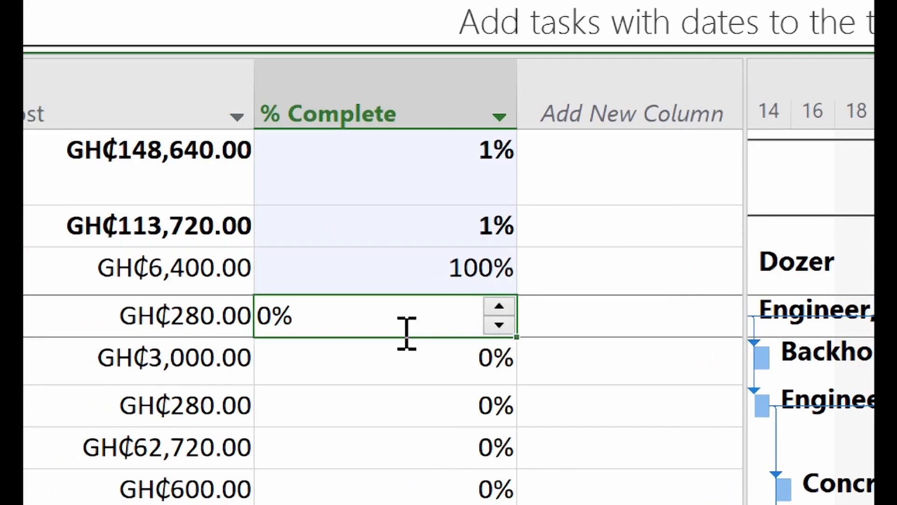
type("40")
key("Return")
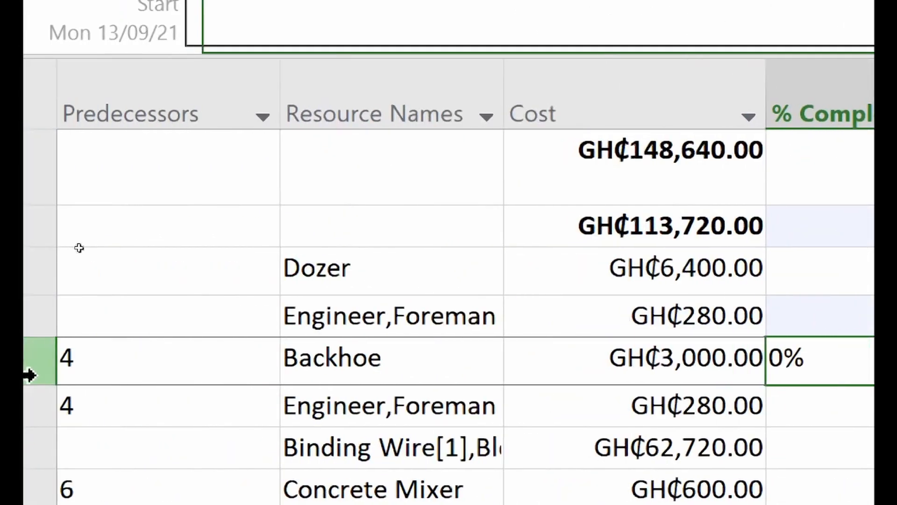
scroll(217, 383, "left", 2)
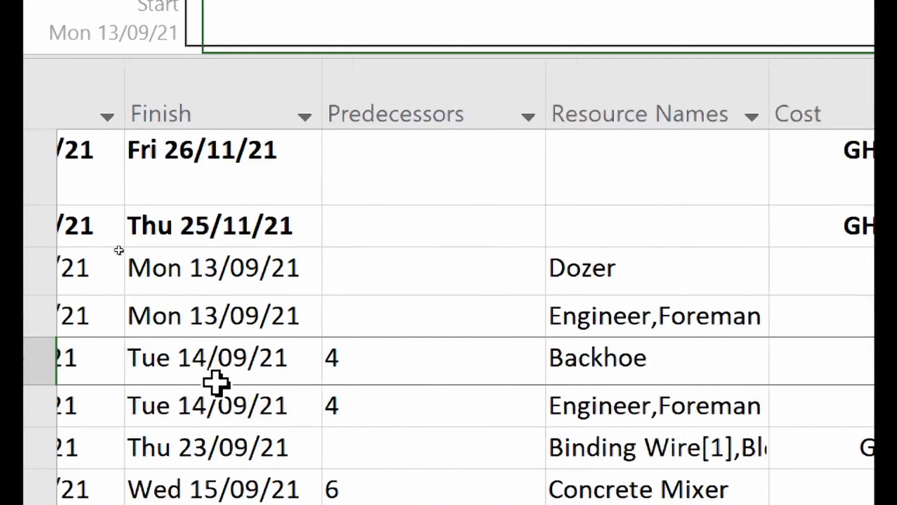
scroll(216, 383, "right", 3)
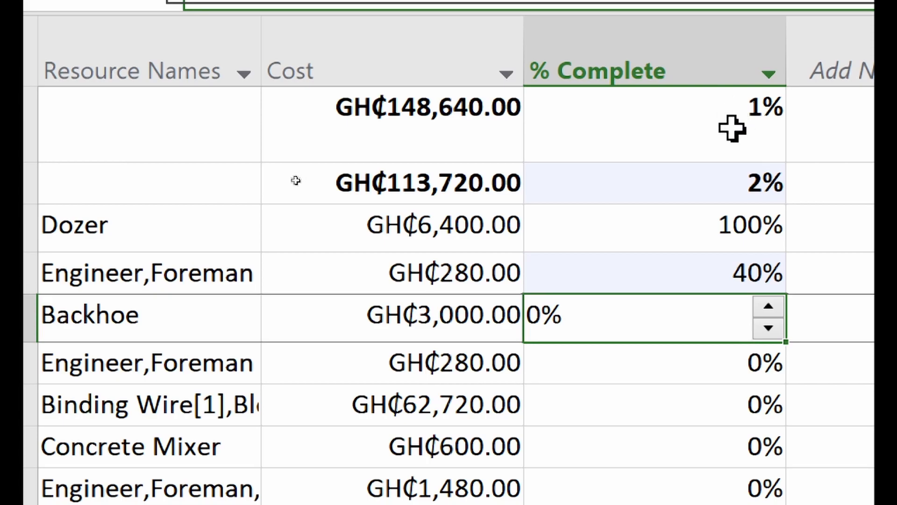
left_click(712, 137)
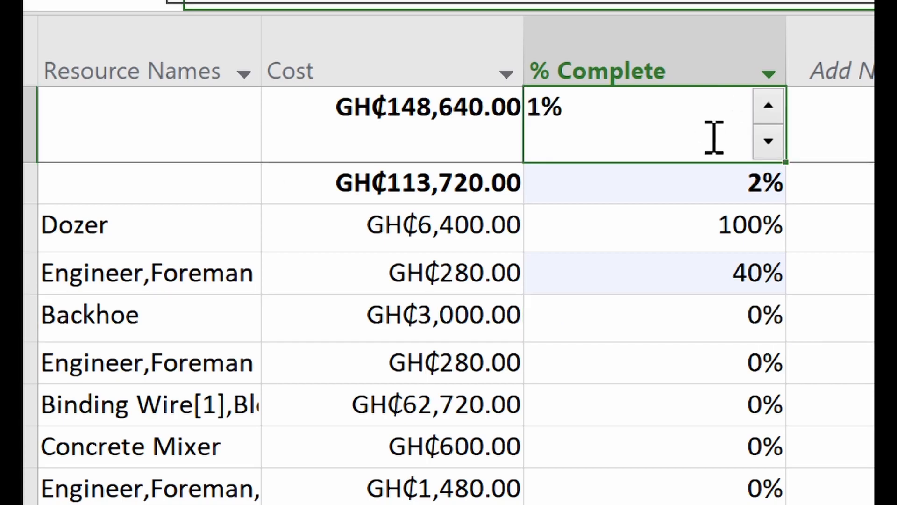
left_click(689, 200)
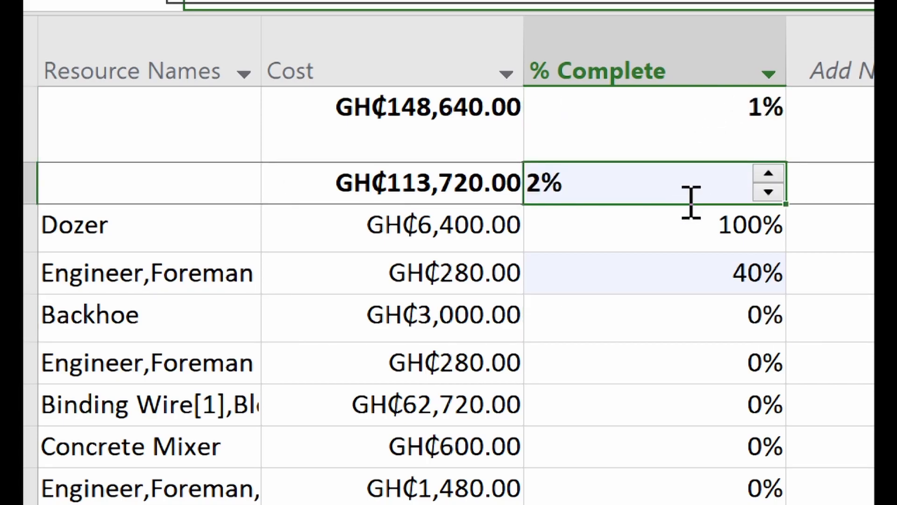
left_click(709, 124)
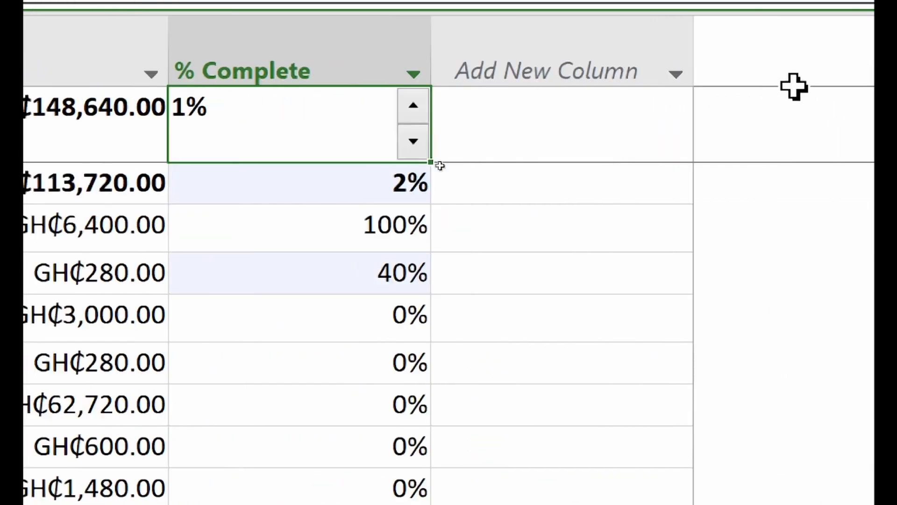
left_click(627, 67)
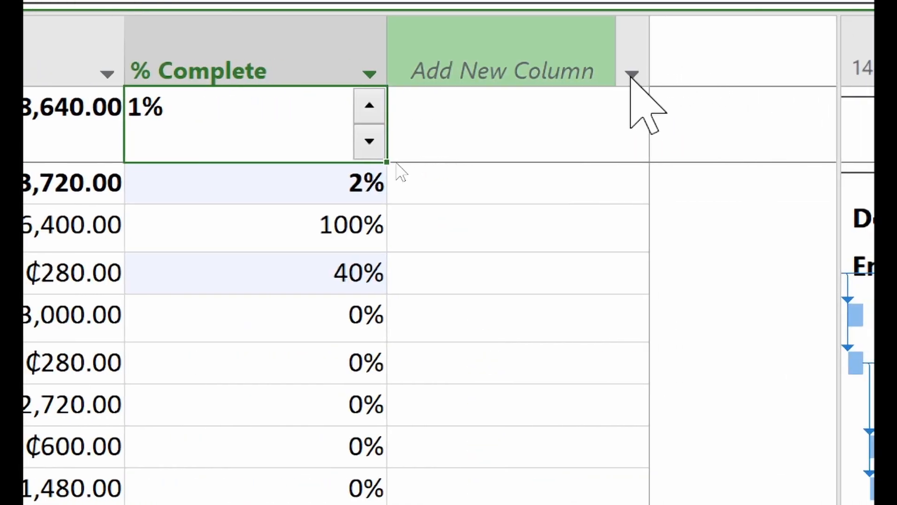
- Insert a Remaining Duration column, showing 54.21 days left for the whole project
left_click(630, 73)
right_click(632, 77)
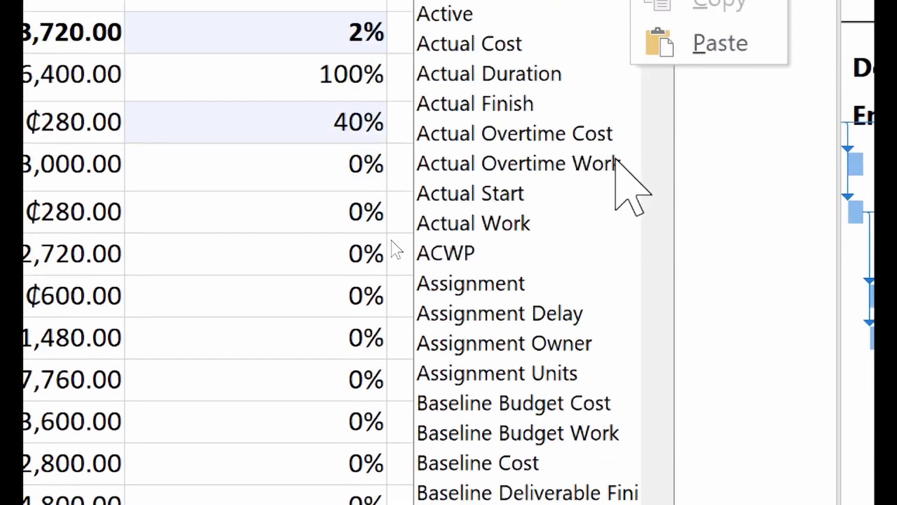
scroll(616, 159, "down", 20)
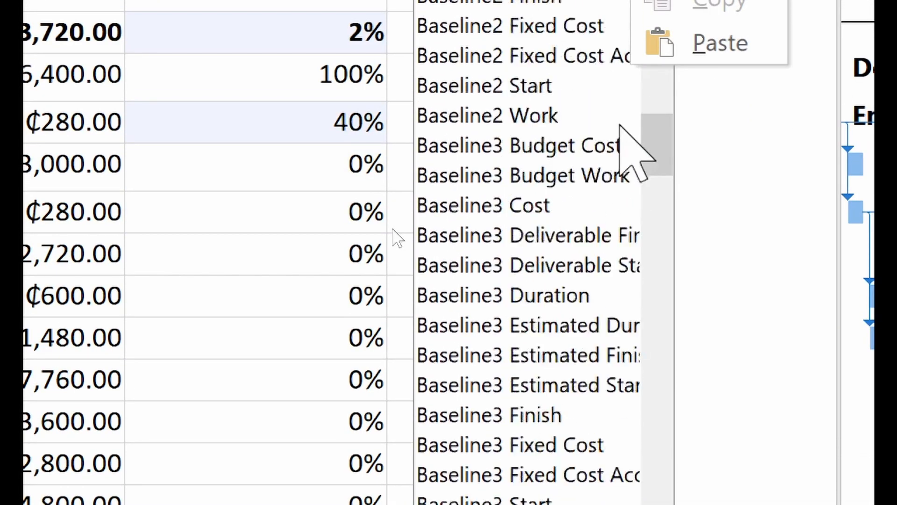
scroll(620, 125, "down", 19)
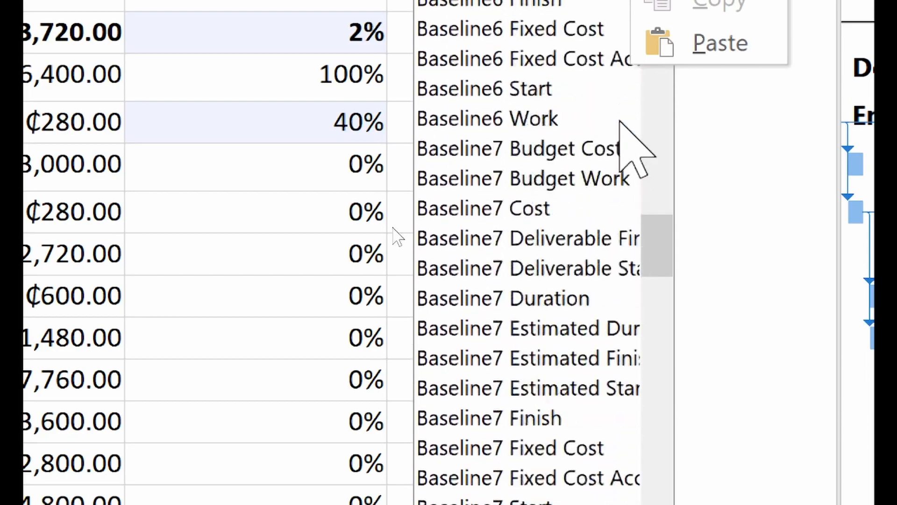
scroll(621, 125, "down", 19)
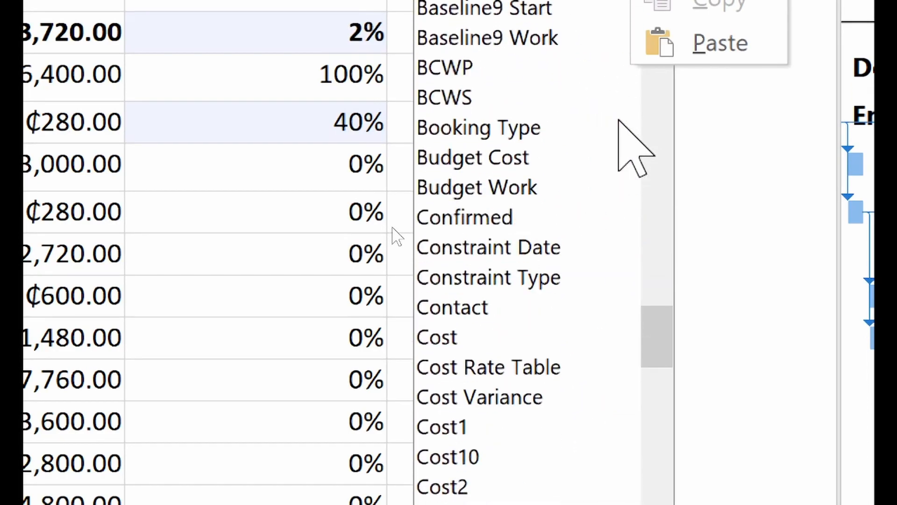
scroll(618, 121, "down", 9)
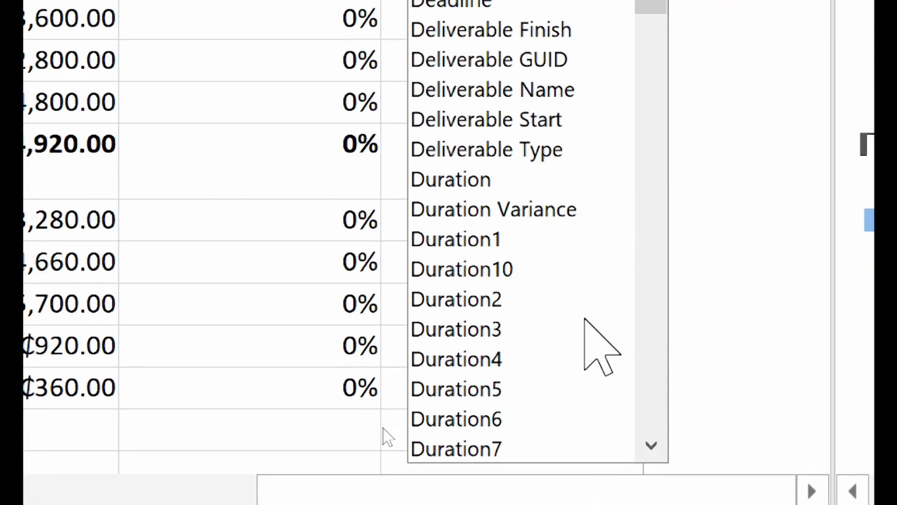
scroll(585, 320, "down", 1)
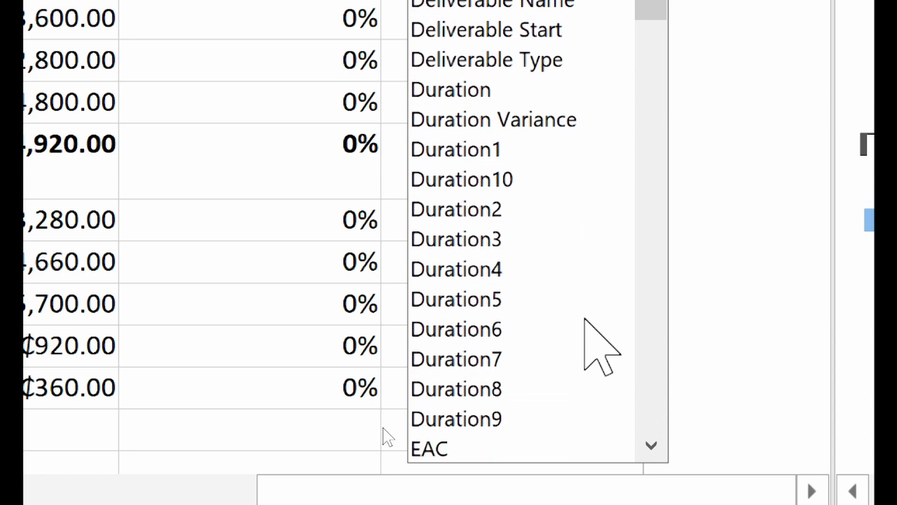
scroll(585, 320, "down", 1)
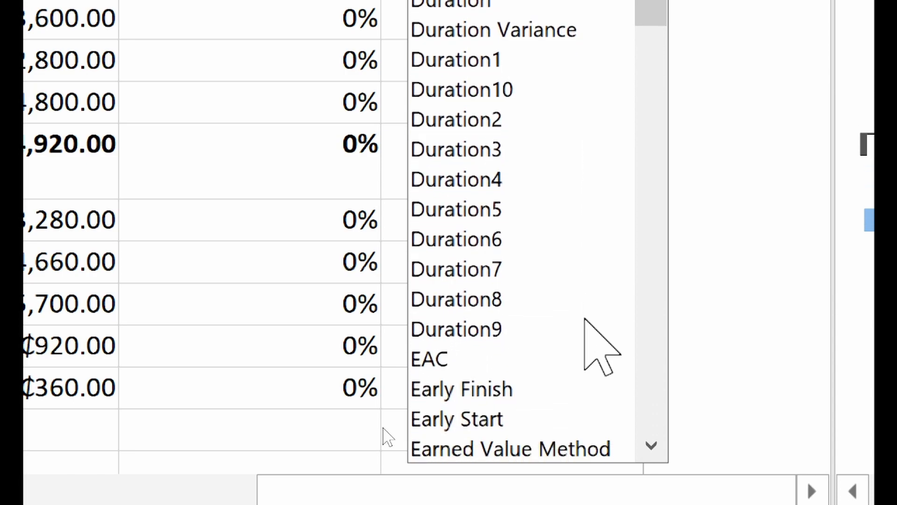
scroll(585, 319, "down", 13)
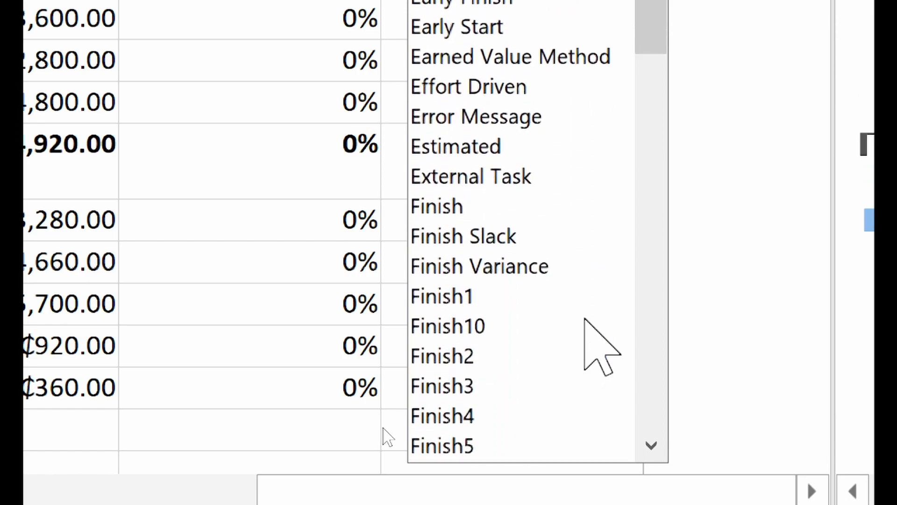
scroll(585, 319, "down", 17)
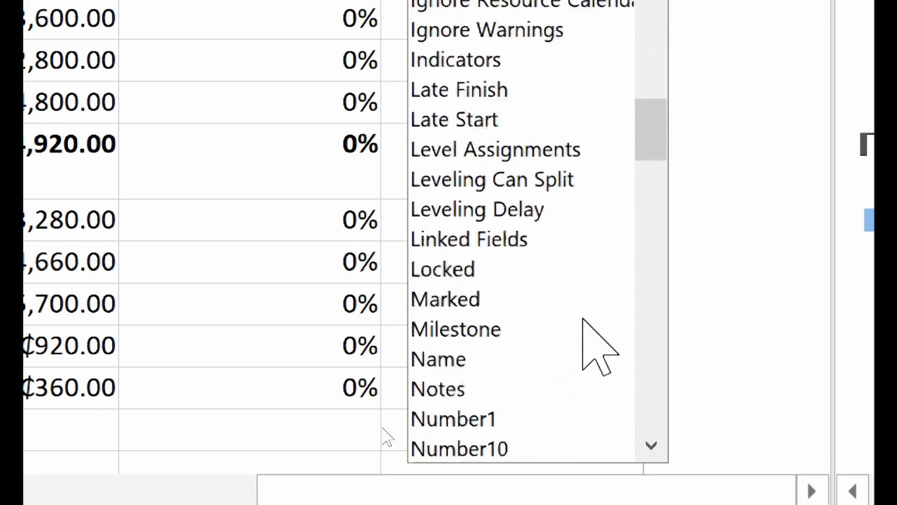
scroll(584, 319, "down", 8)
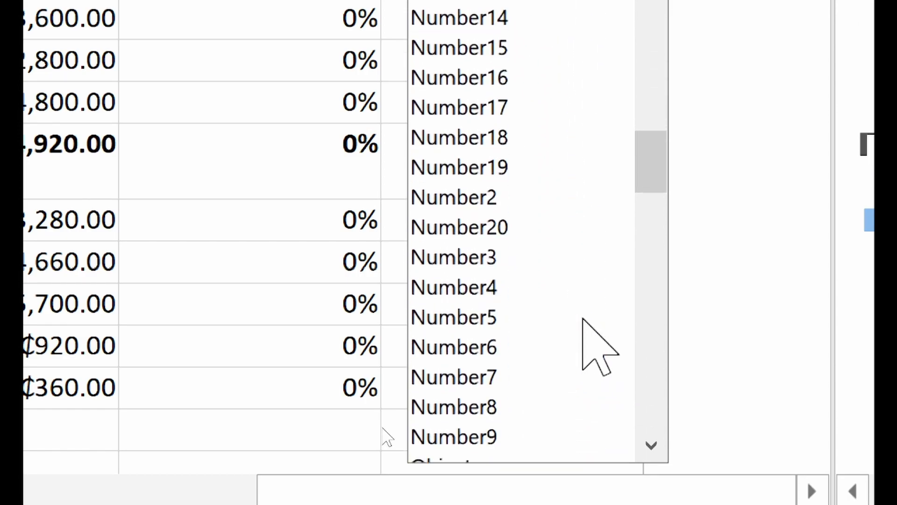
scroll(583, 318, "down", 8)
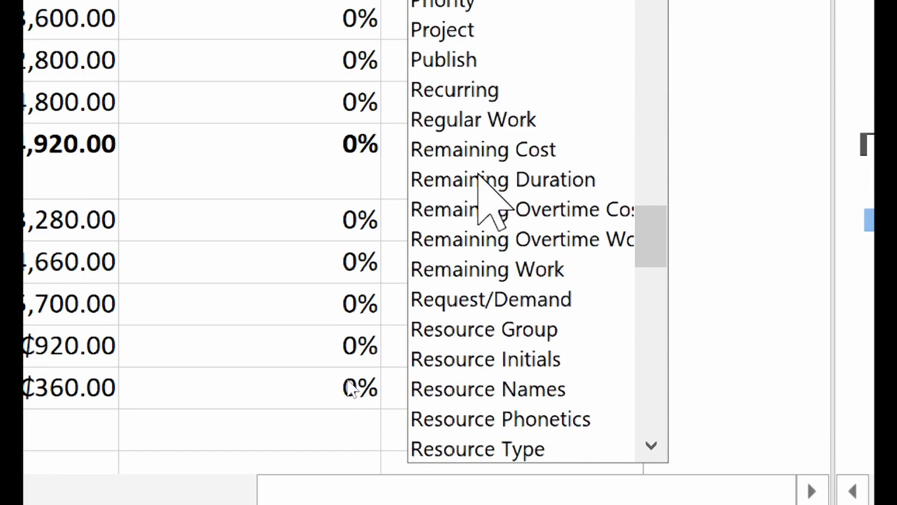
left_click(481, 183)
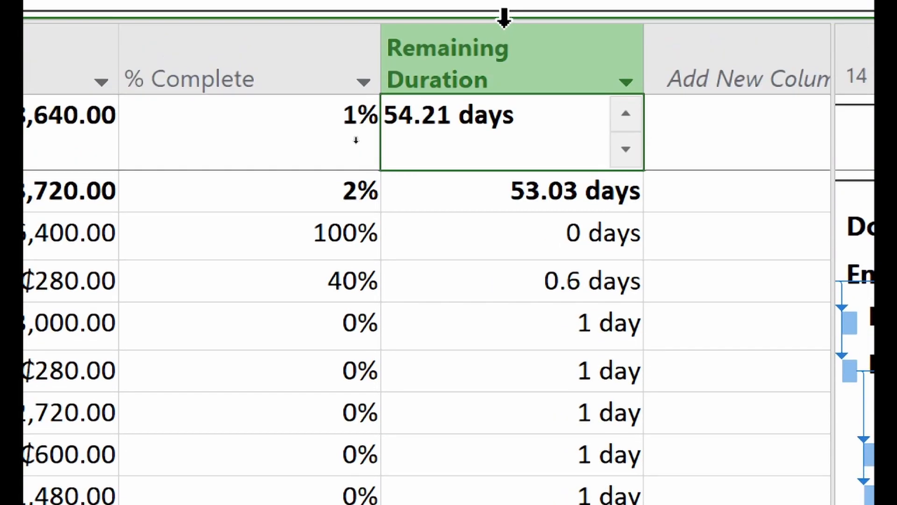
left_click(503, 282)
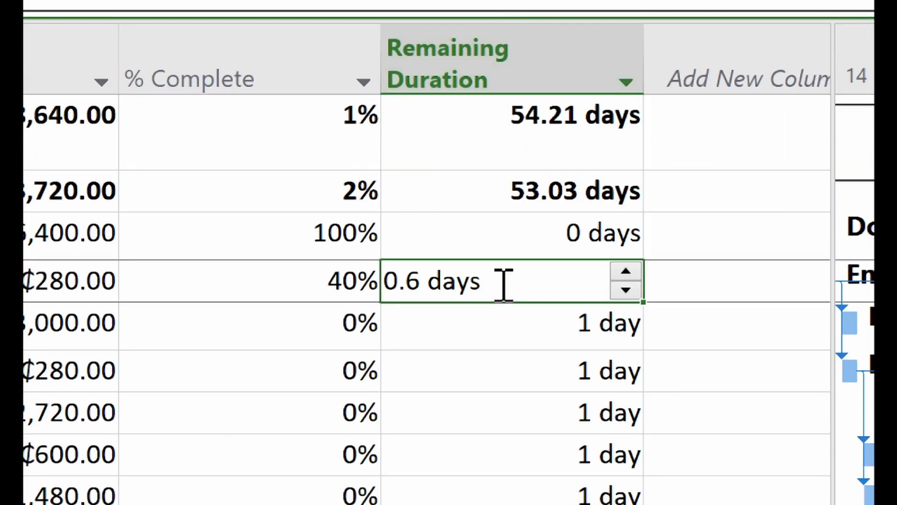
left_click(543, 157)
left_click(503, 197)
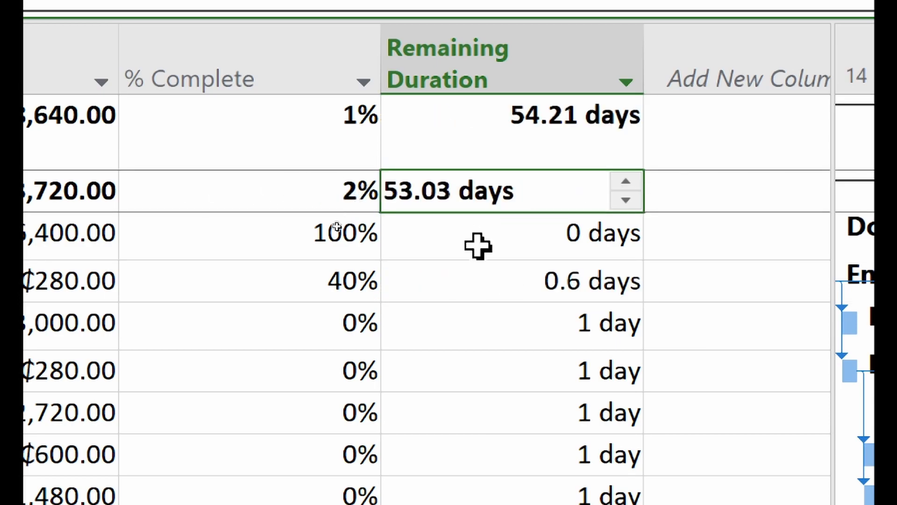
left_click(300, 279)
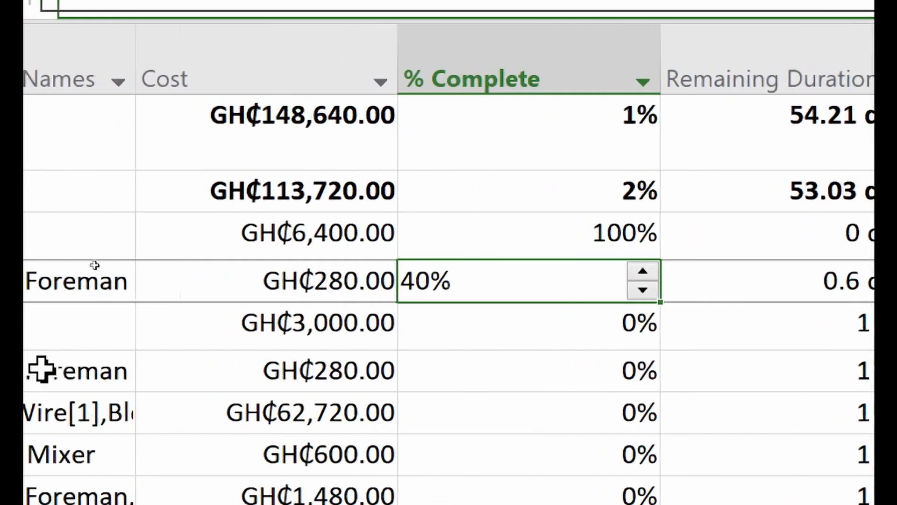
scroll(400, 379, "left", 7)
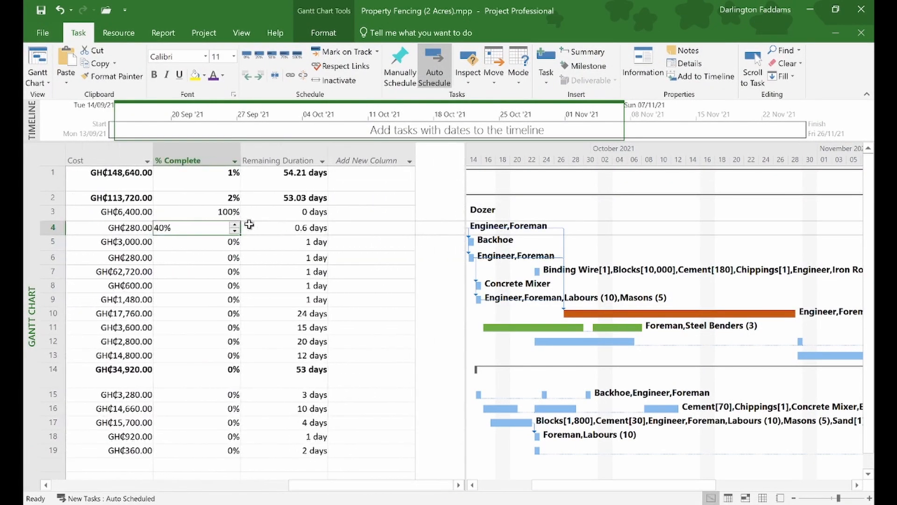
scroll(249, 225, "left", 8)
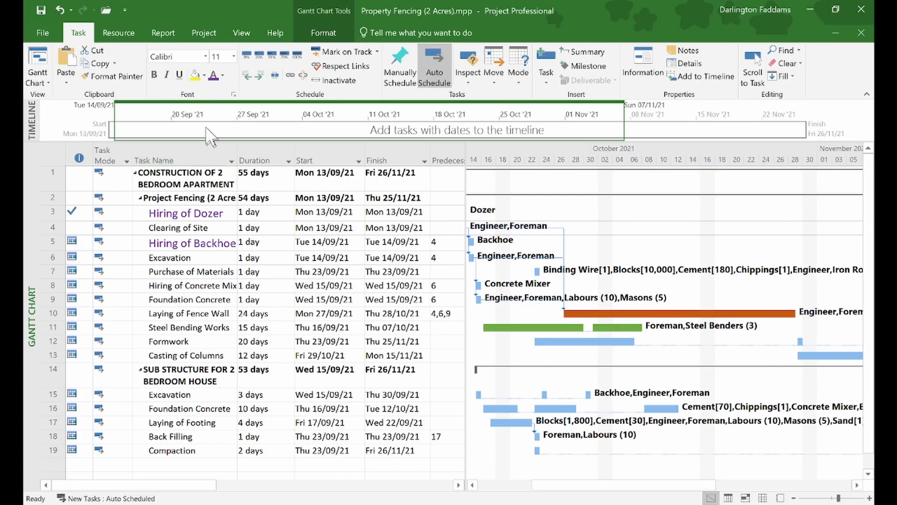
- Add the Hiring of Dozer and Clearing of Site tasks to the timeline
left_click(193, 110)
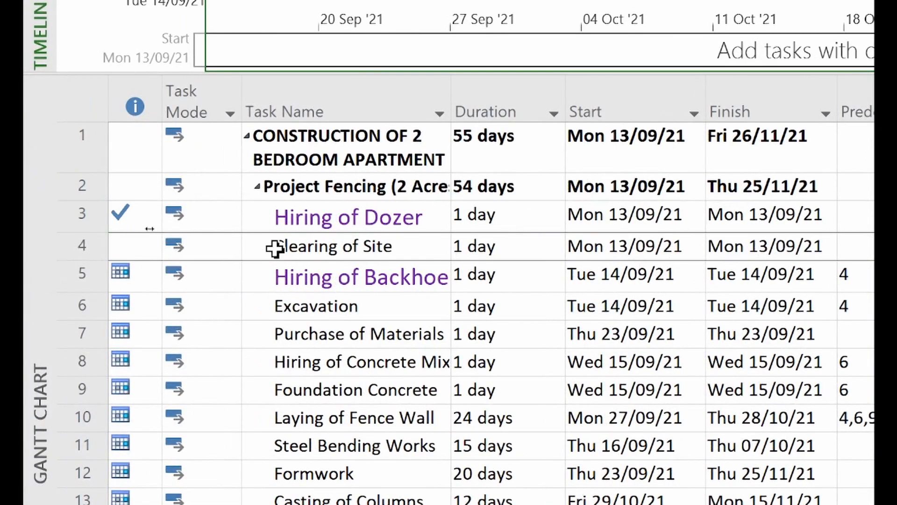
right_click(320, 213)
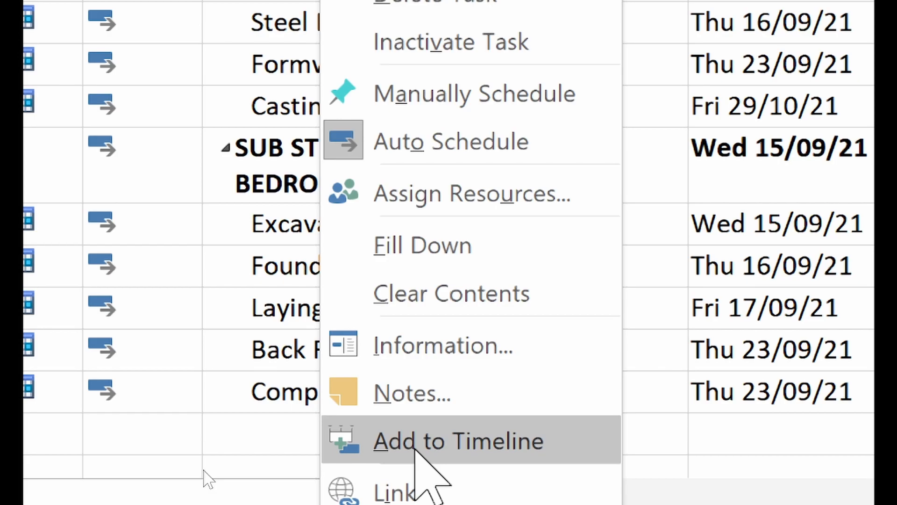
left_click(415, 448)
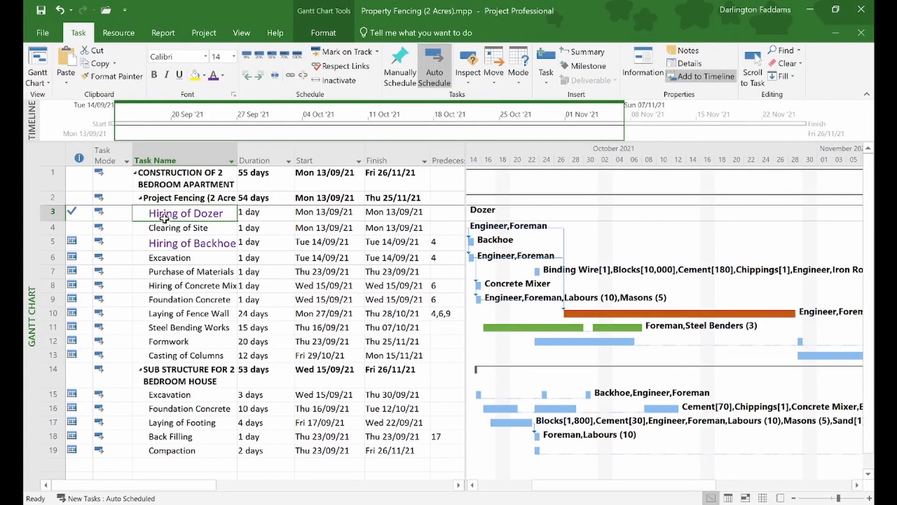
right_click(164, 218)
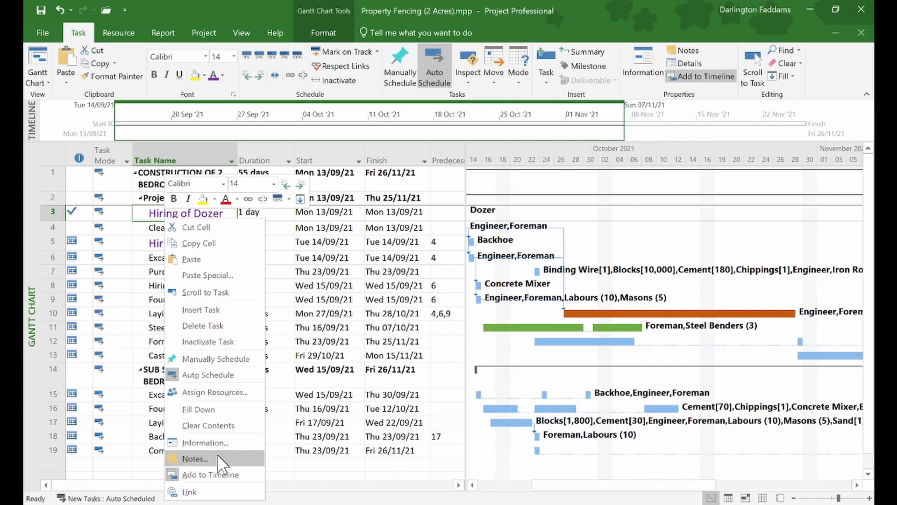
left_click(315, 325)
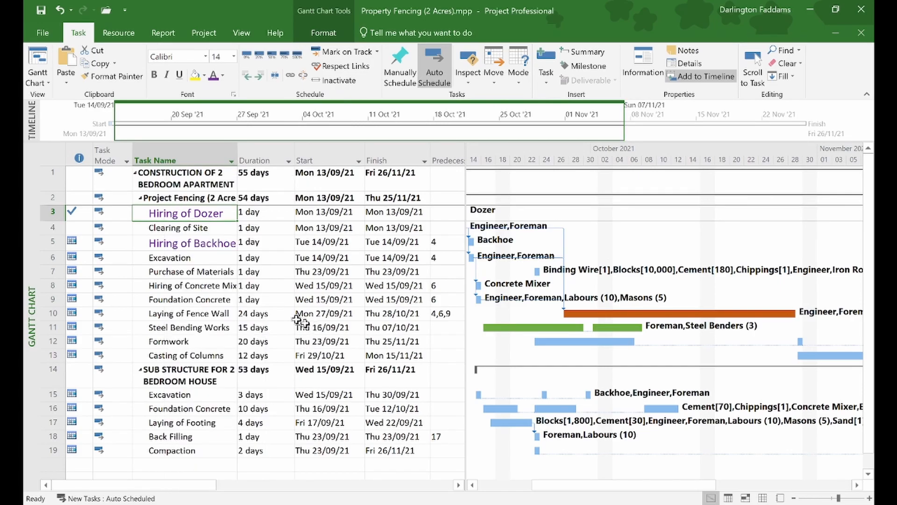
left_click(184, 232)
right_click(184, 229)
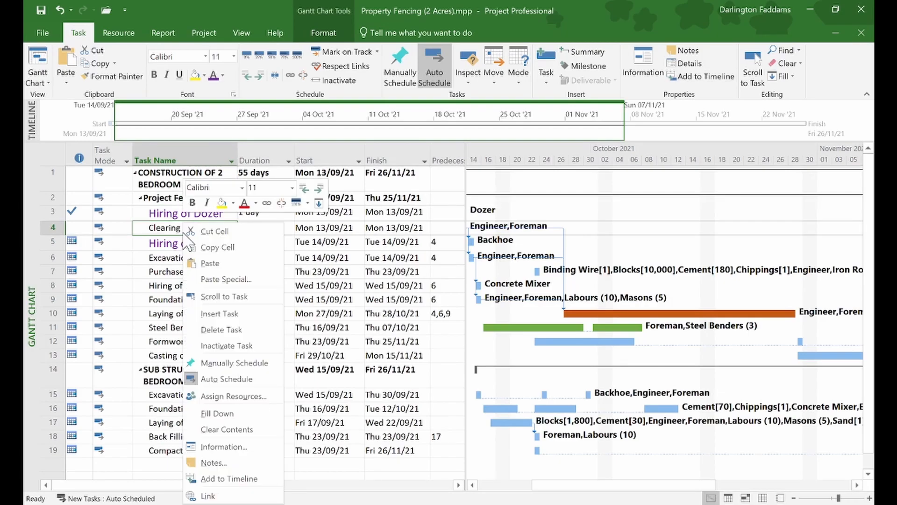
left_click(222, 478)
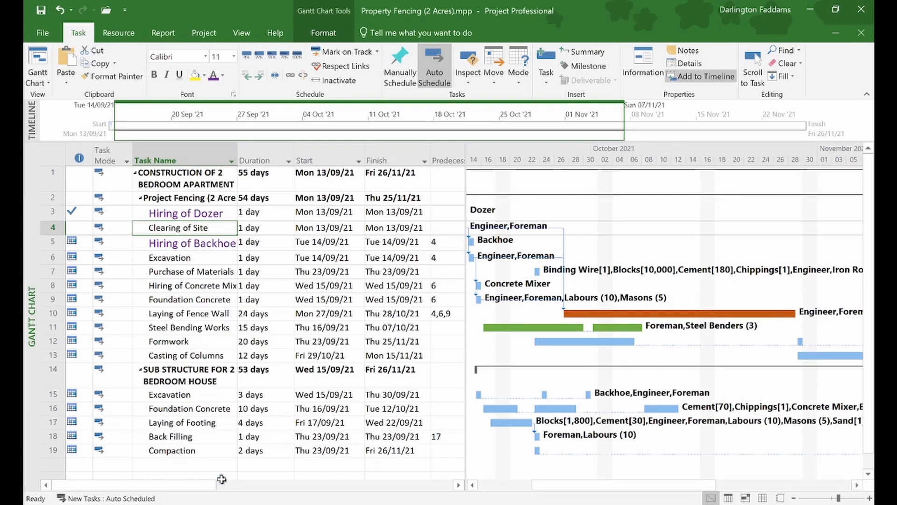
- Add the Hiring of Backhoe and Excavation tasks to the timeline
right_click(256, 342)
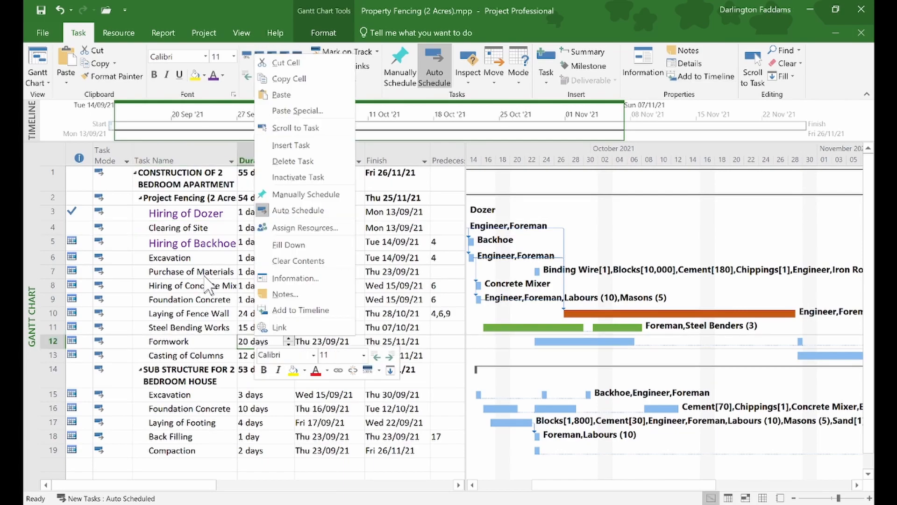
key("Escape")
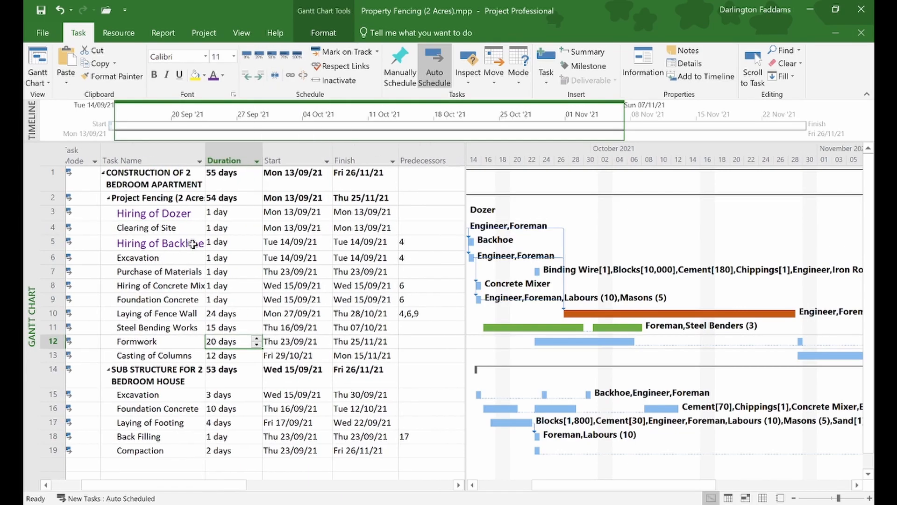
scroll(192, 244, "right", 6)
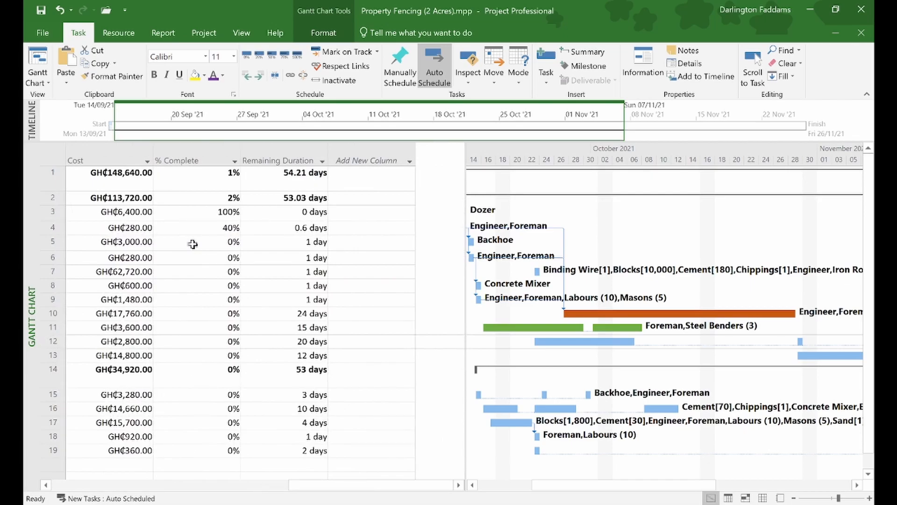
scroll(194, 244, "left", 6)
left_click(187, 243)
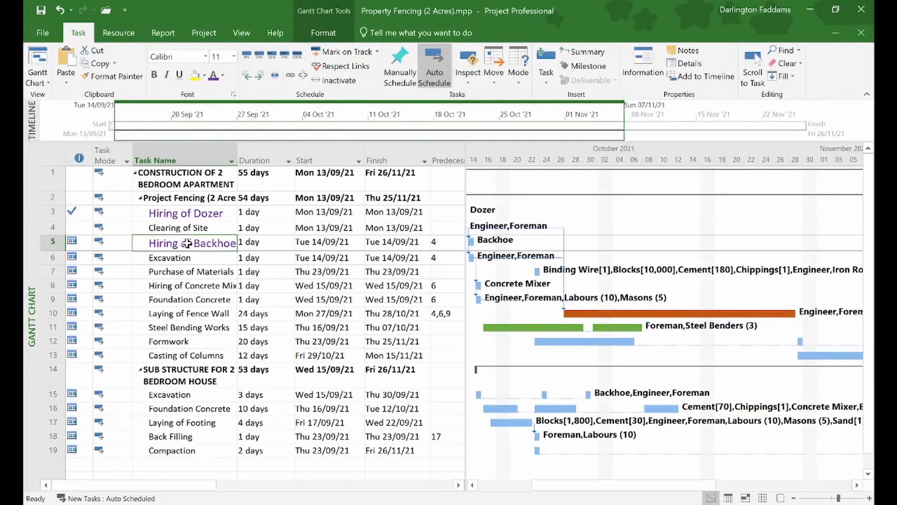
right_click(184, 246)
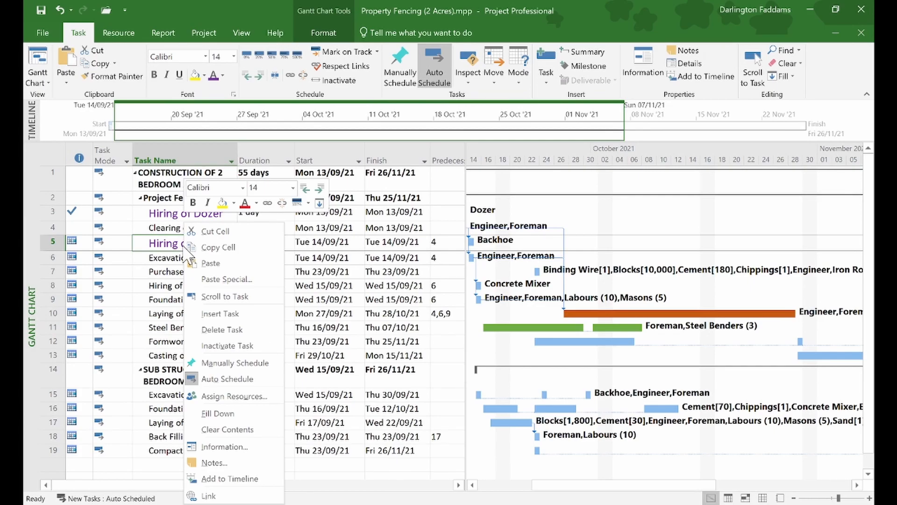
left_click(215, 478)
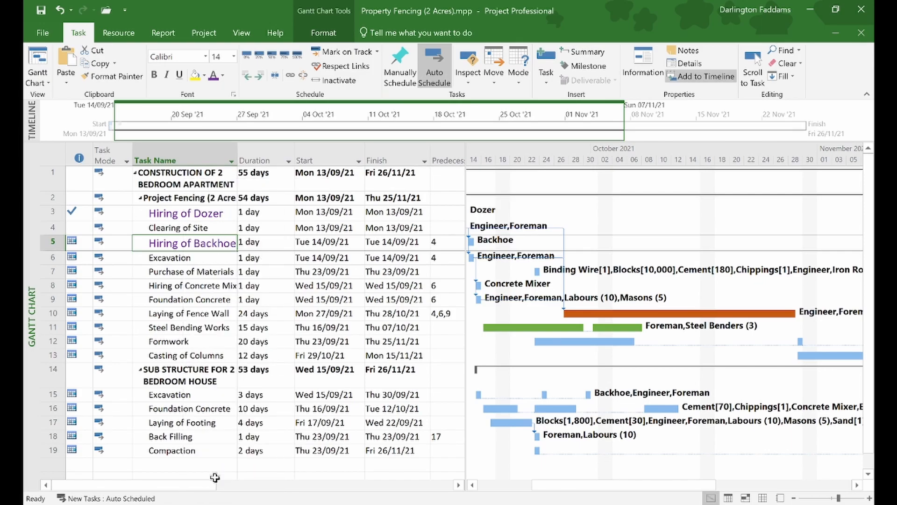
left_click(187, 256)
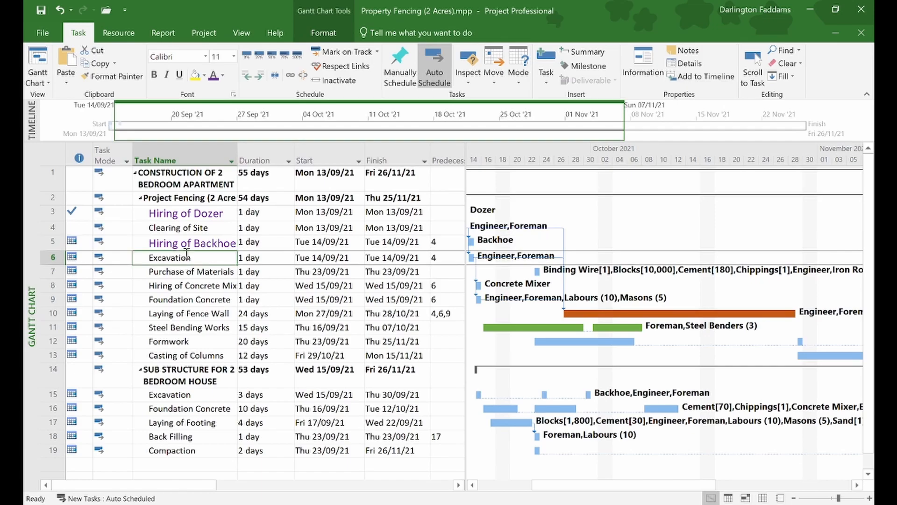
right_click(187, 256)
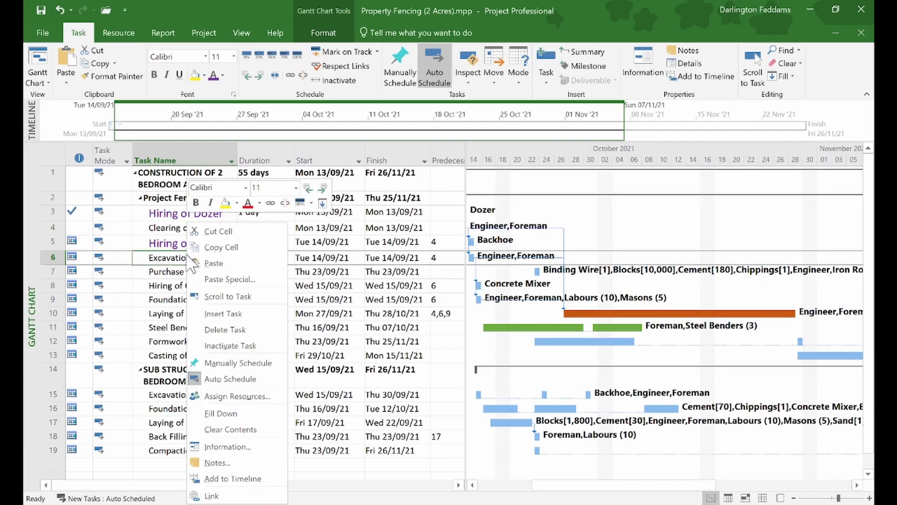
left_click(217, 481)
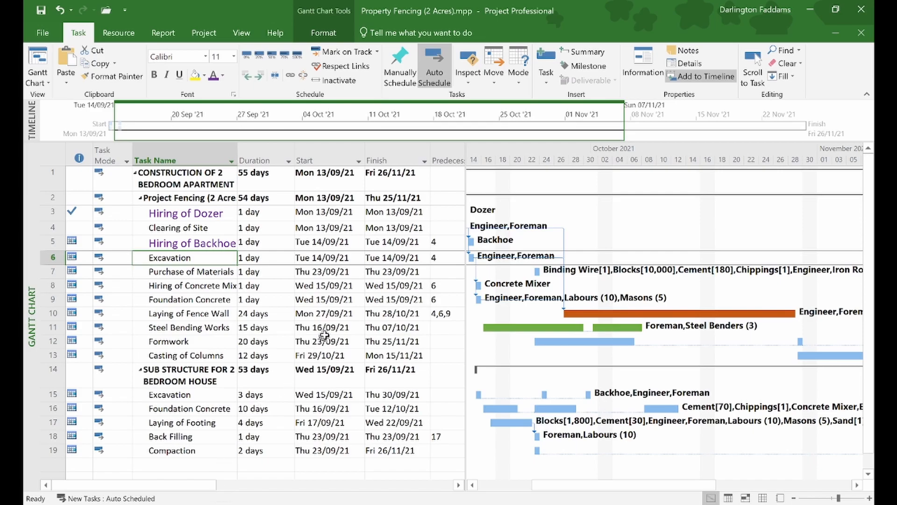
- Put Purchase of Materials, the concrete mixer hiring task and Foundation Concrete on the timeline
left_click(324, 299)
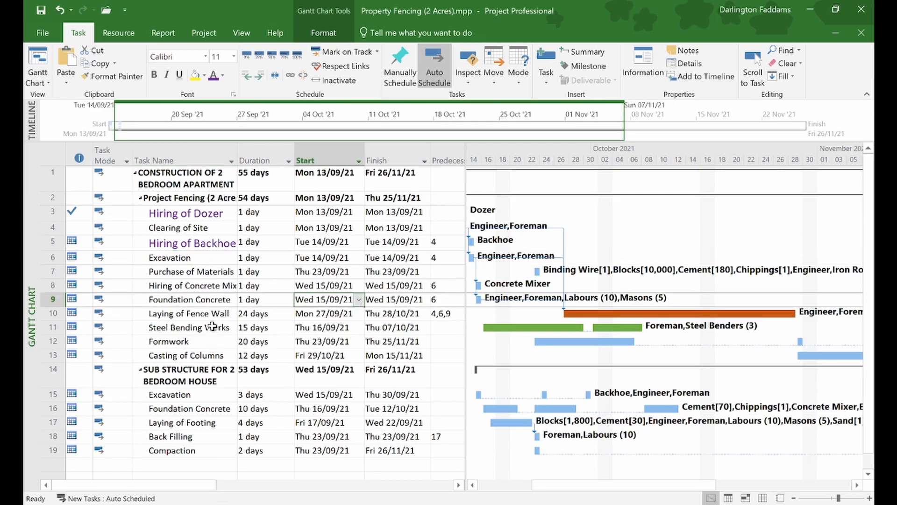
right_click(196, 272)
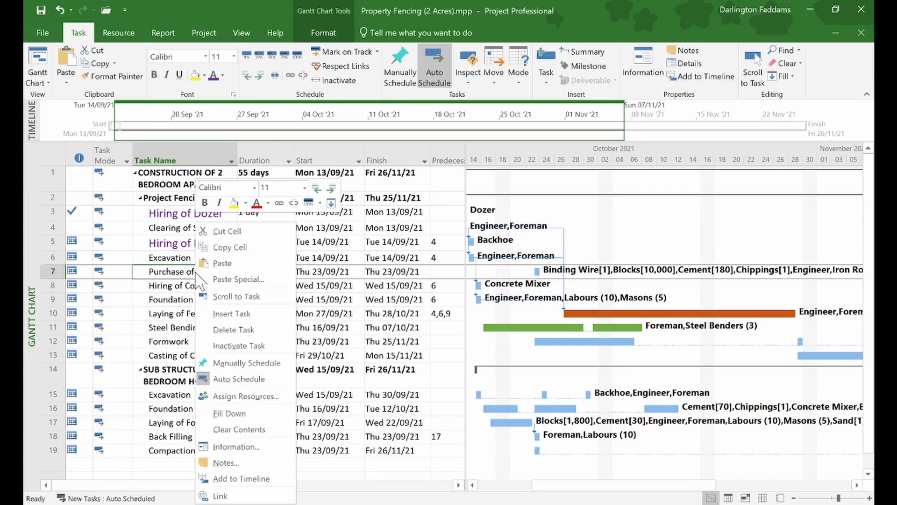
left_click(239, 478)
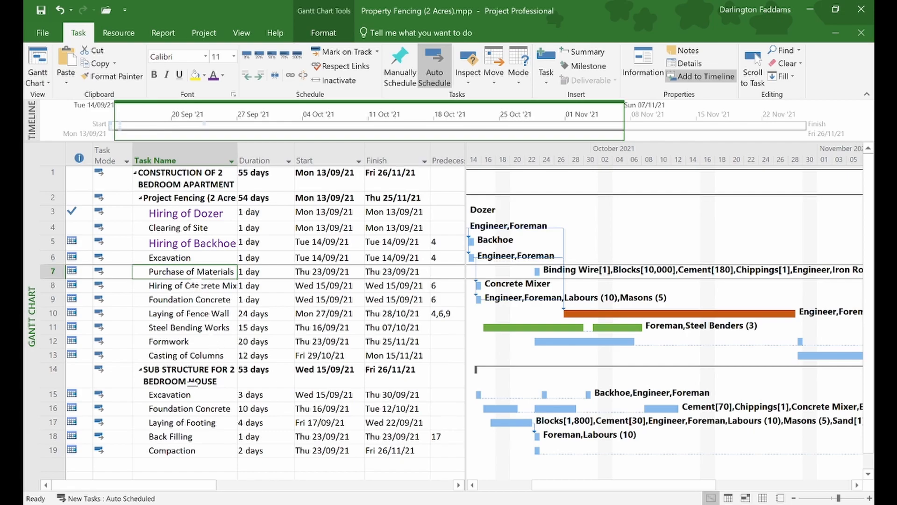
right_click(181, 286)
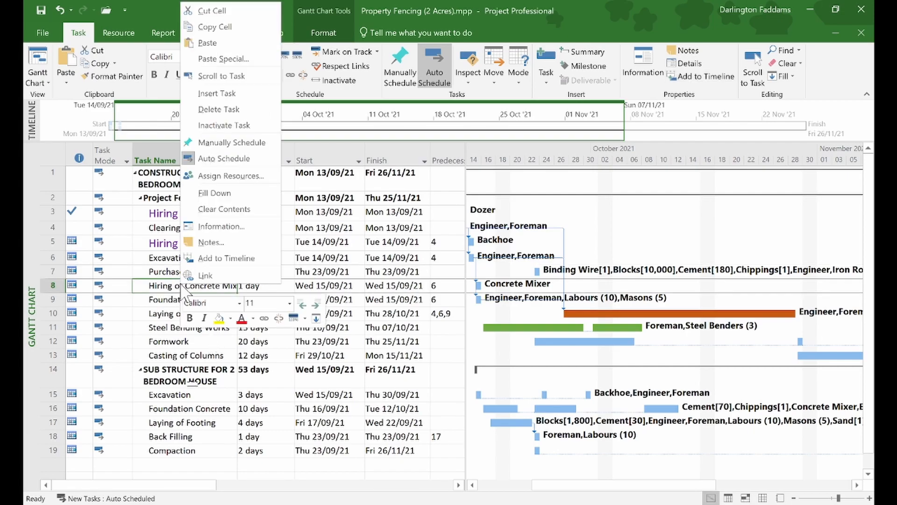
left_click(194, 258)
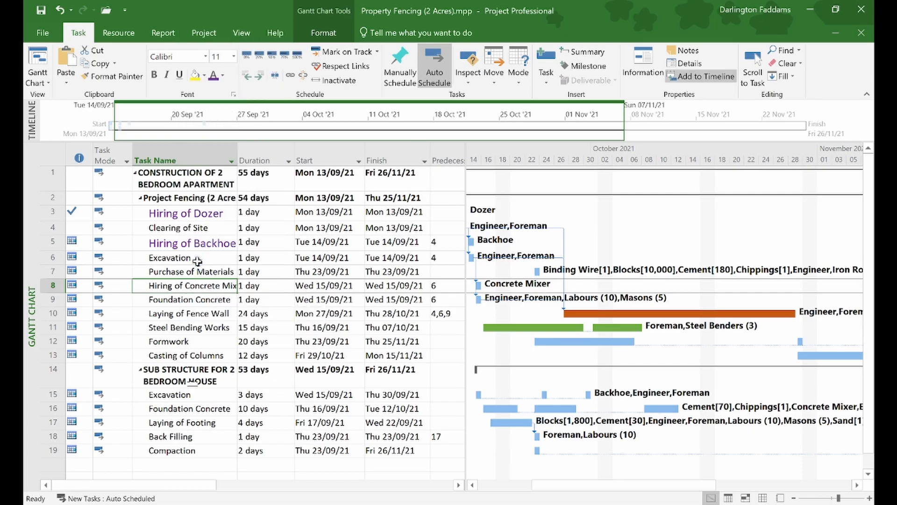
right_click(193, 304)
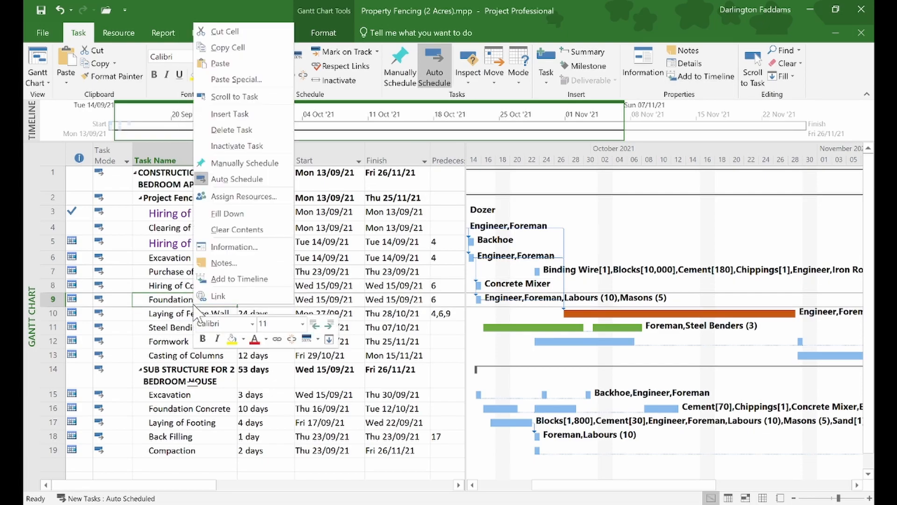
left_click(227, 280)
- Add Laying of Fence Wall, Steel Bending Works, Formwork and Casting of Columns to the timeline
right_click(198, 314)
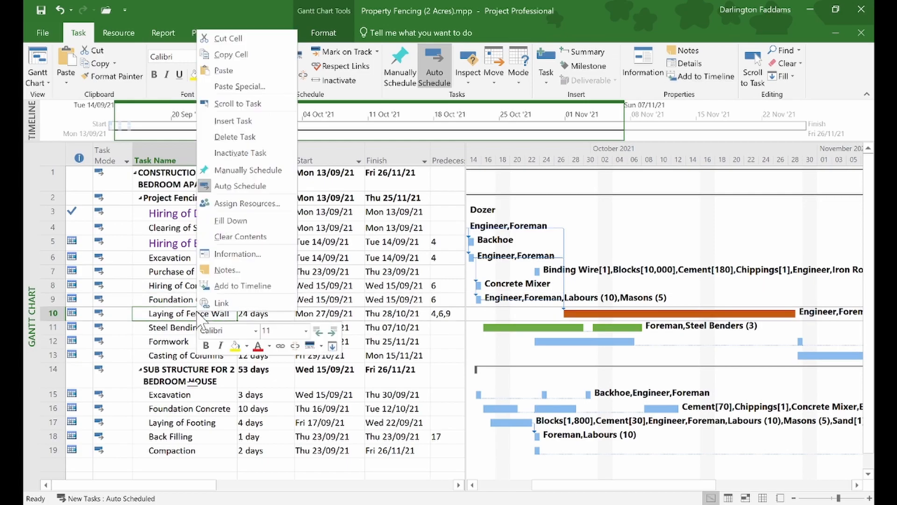
left_click(216, 286)
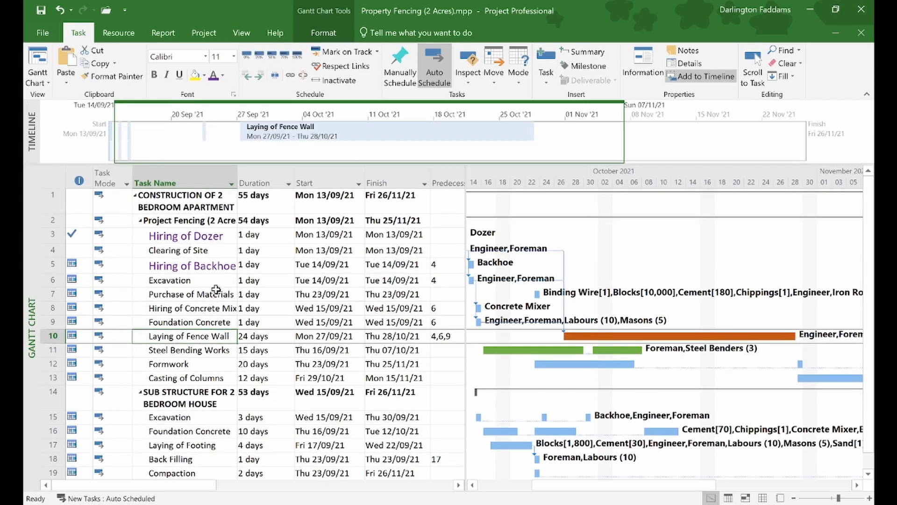
right_click(207, 353)
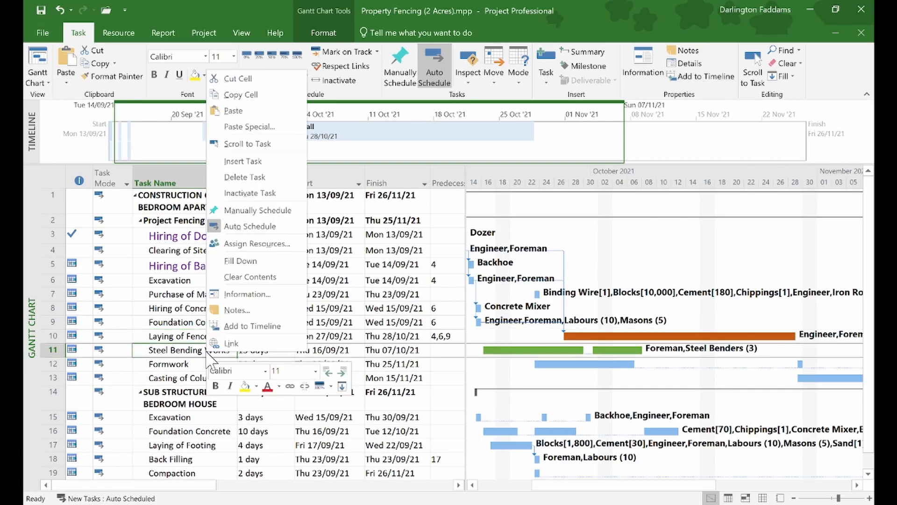
left_click(232, 327)
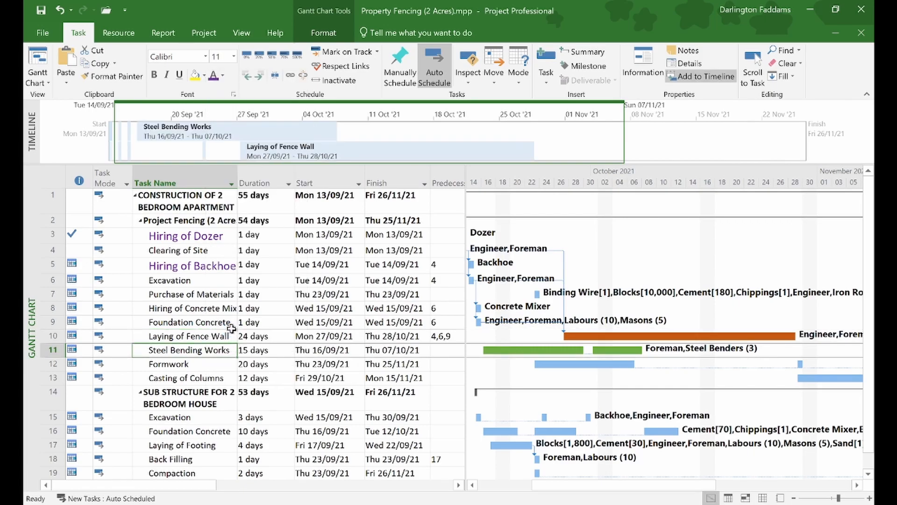
right_click(211, 368)
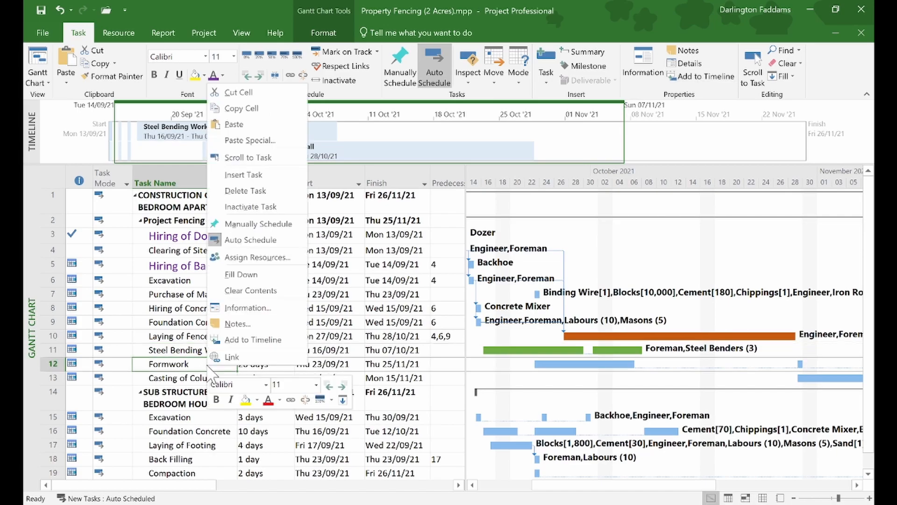
left_click(232, 345)
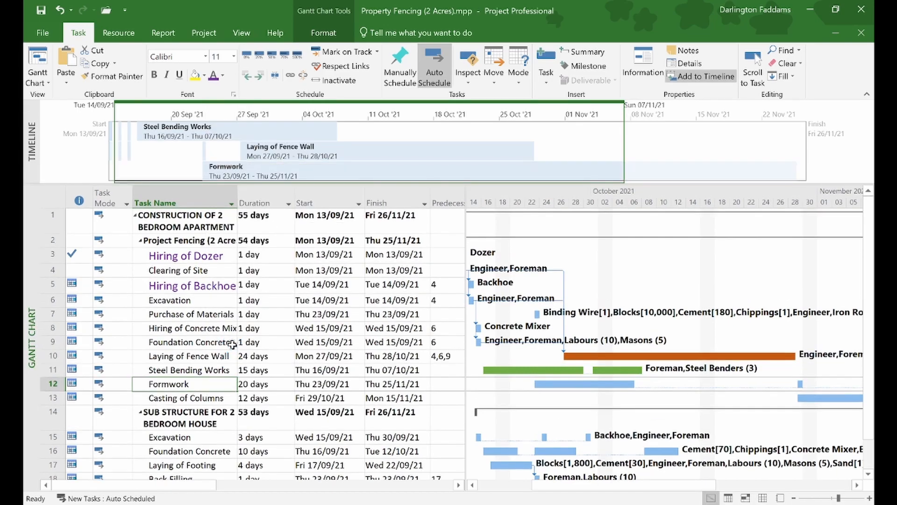
right_click(216, 398)
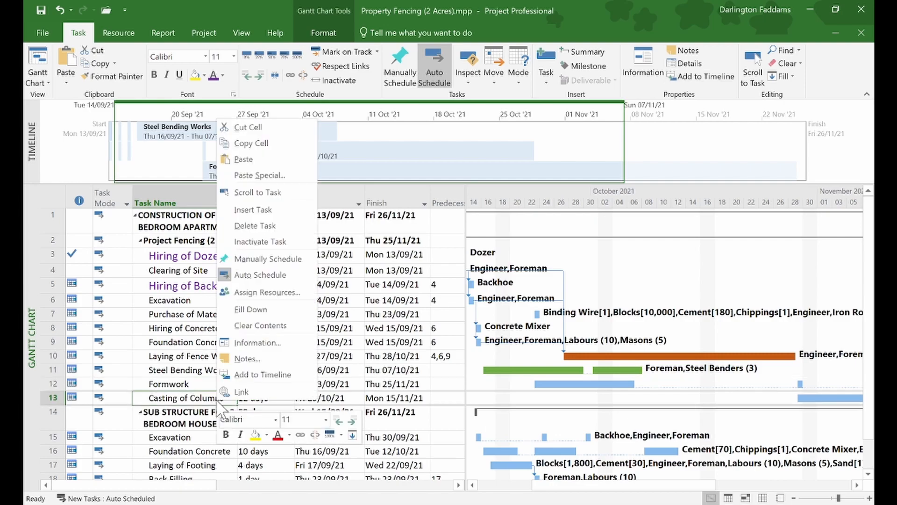
left_click(248, 373)
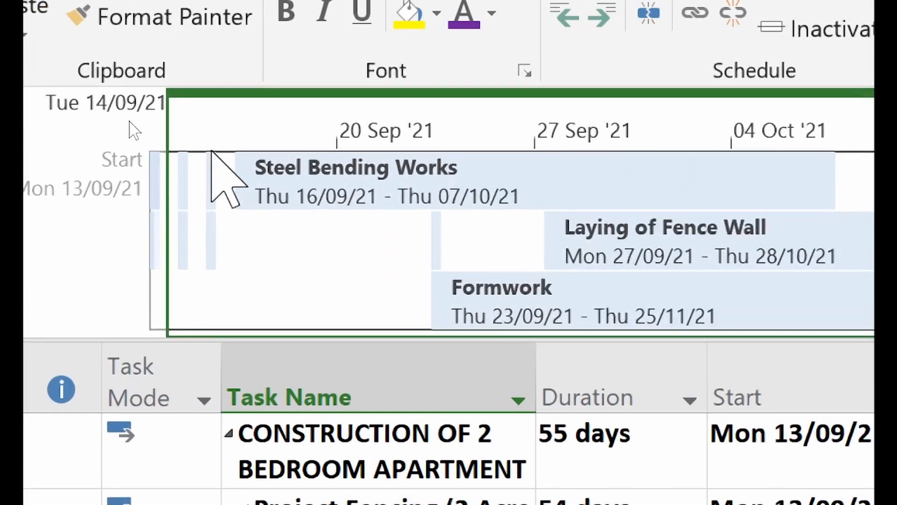
- Enter 24 in the % Complete column for Steel Bending Works (row 11)
mouse_move(454, 177)
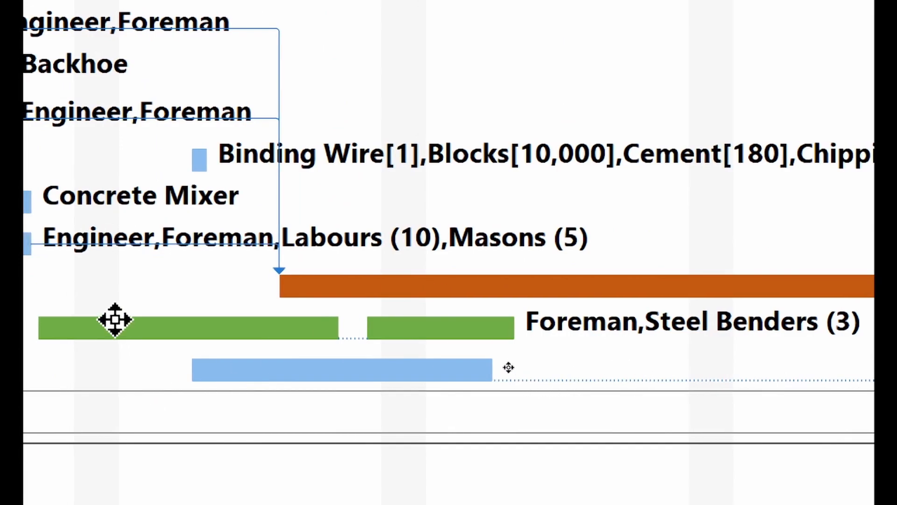
left_click(118, 326)
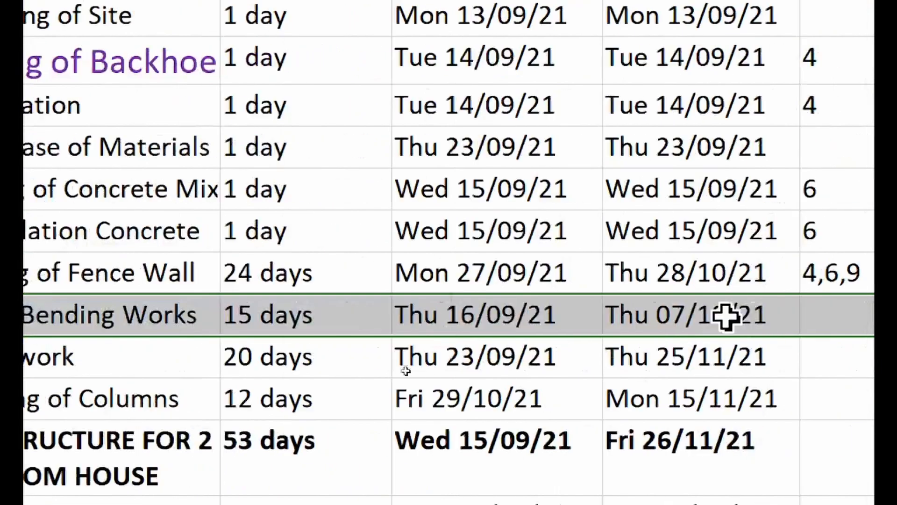
scroll(315, 333, "right", 5)
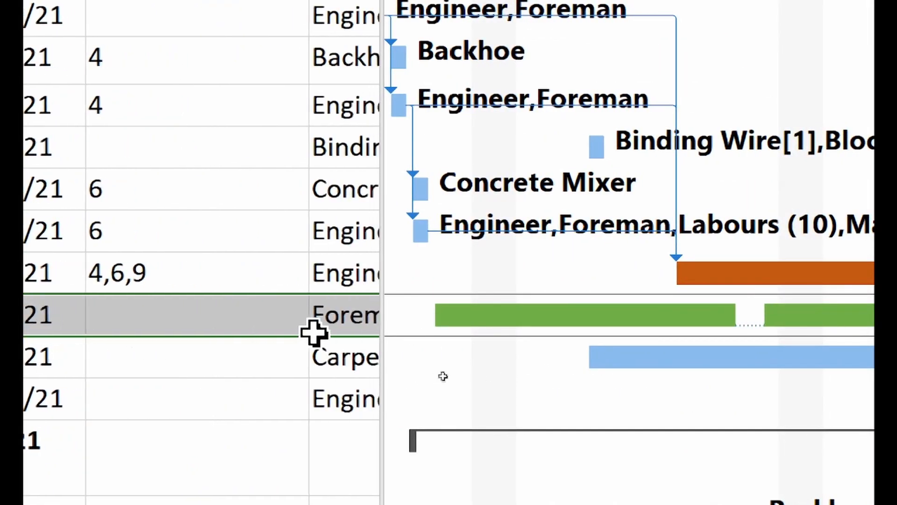
scroll(314, 333, "right", 5)
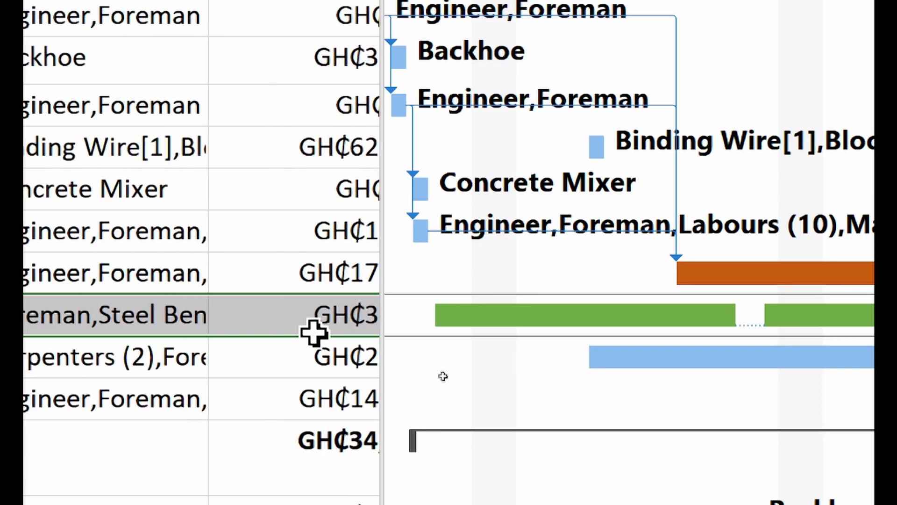
scroll(314, 333, "right", 3)
left_click(307, 323)
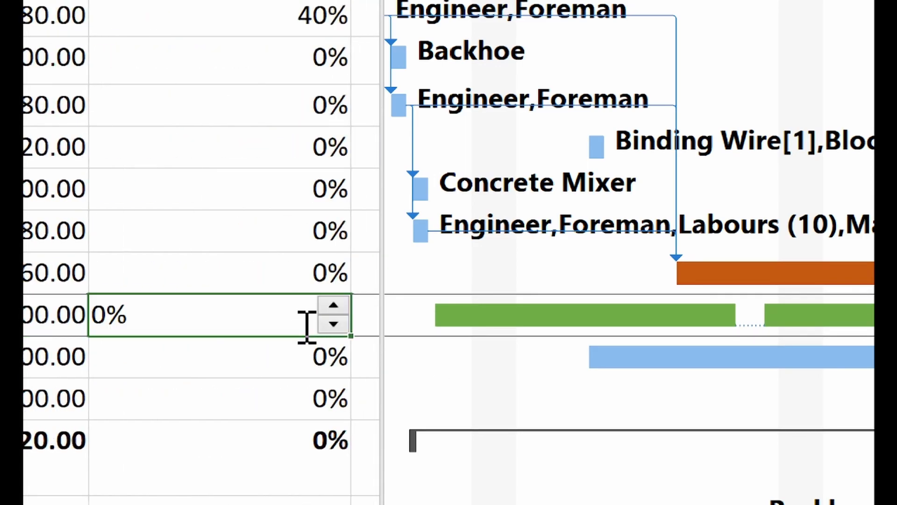
type("24")
key("Return")
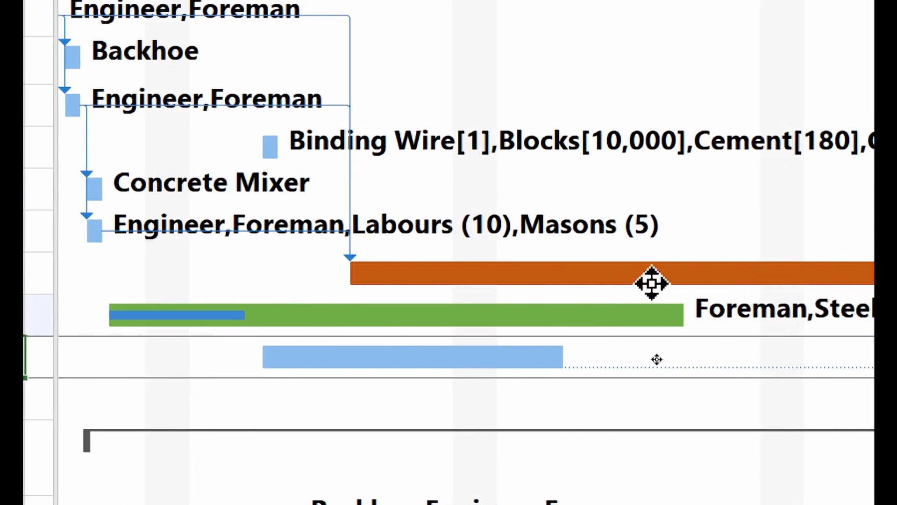
right_click(369, 352)
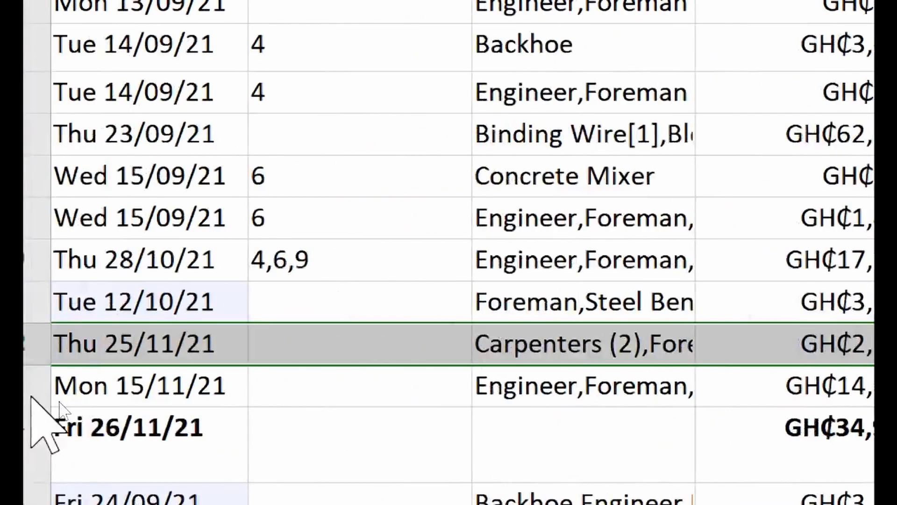
scroll(354, 350, "left", 10)
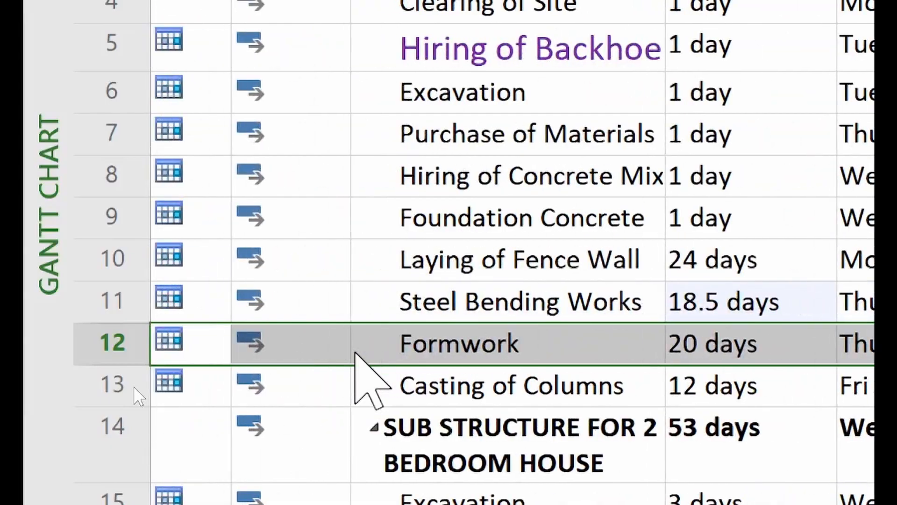
scroll(355, 353, "right", 3)
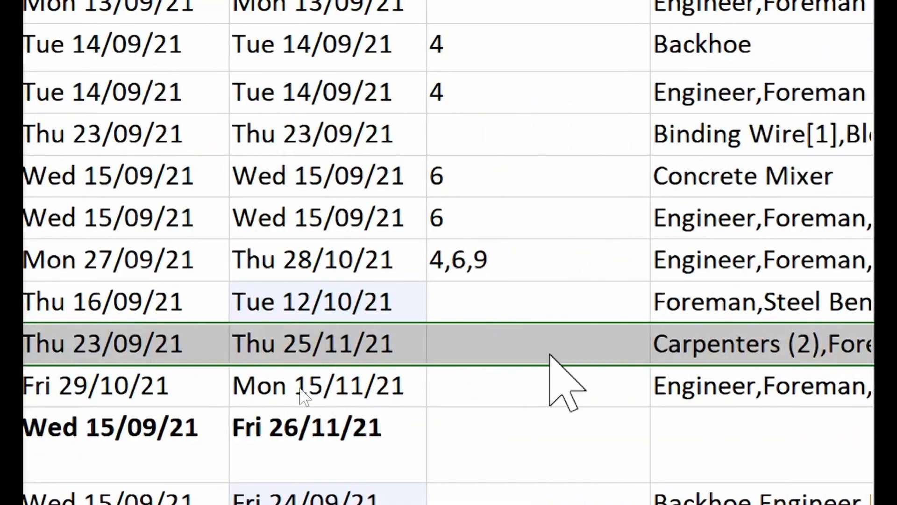
scroll(550, 354, "right", 5)
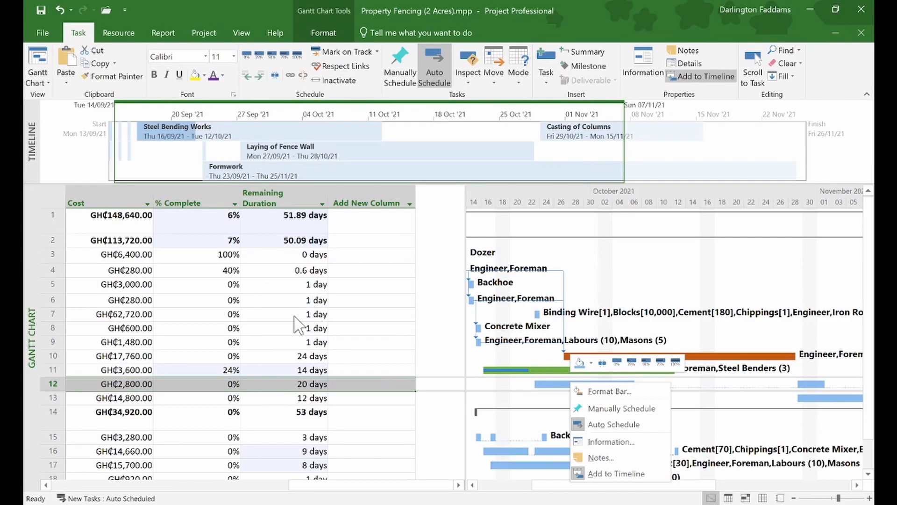
left_click(229, 383)
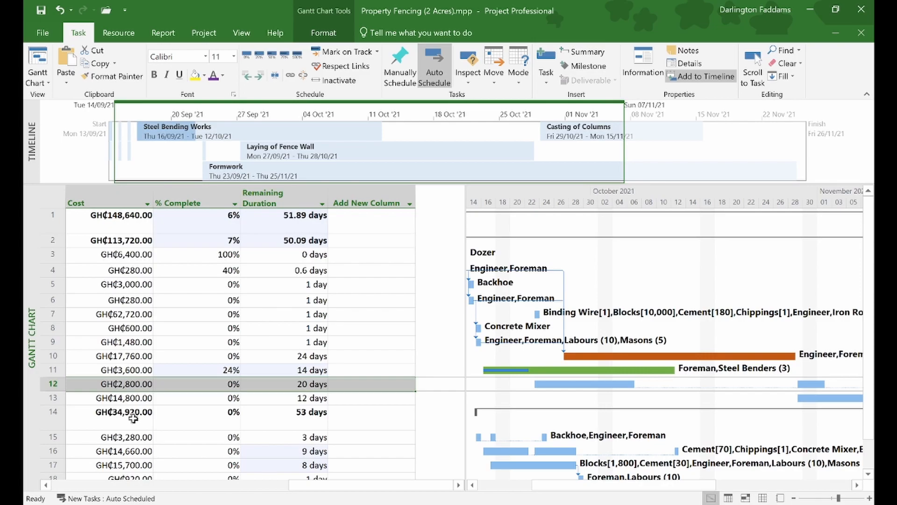
key("Home")
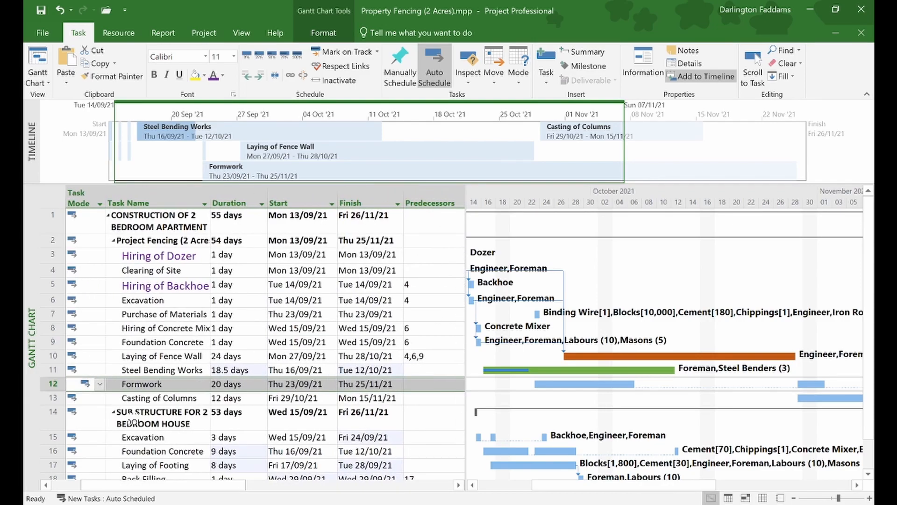
scroll(134, 423, "right", 3)
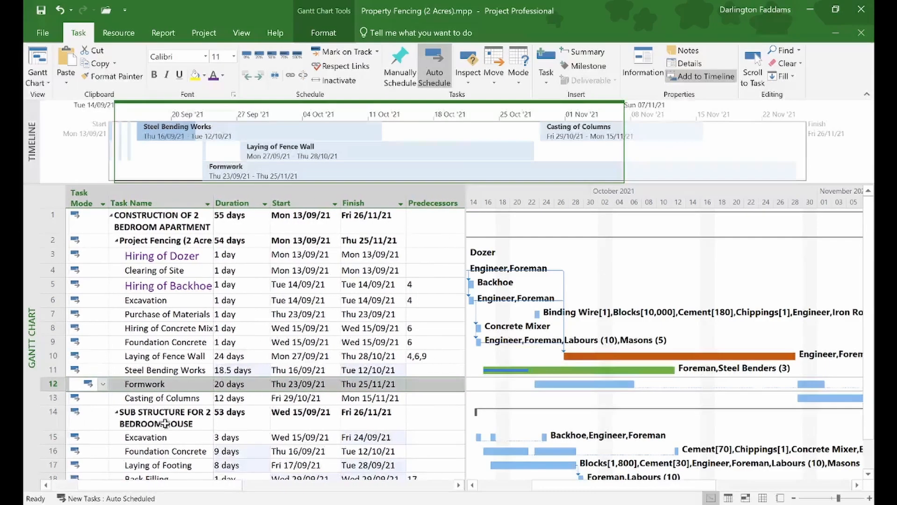
scroll(168, 426, "right", 5)
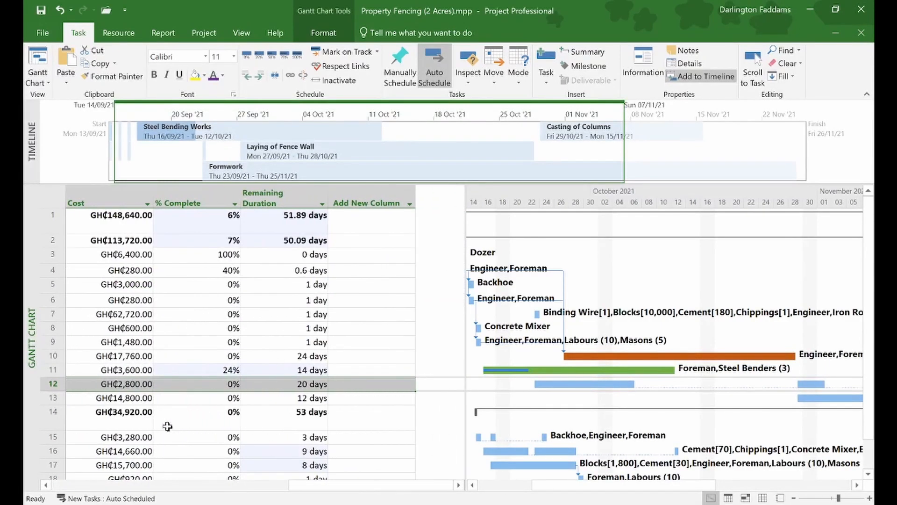
double_click(222, 370)
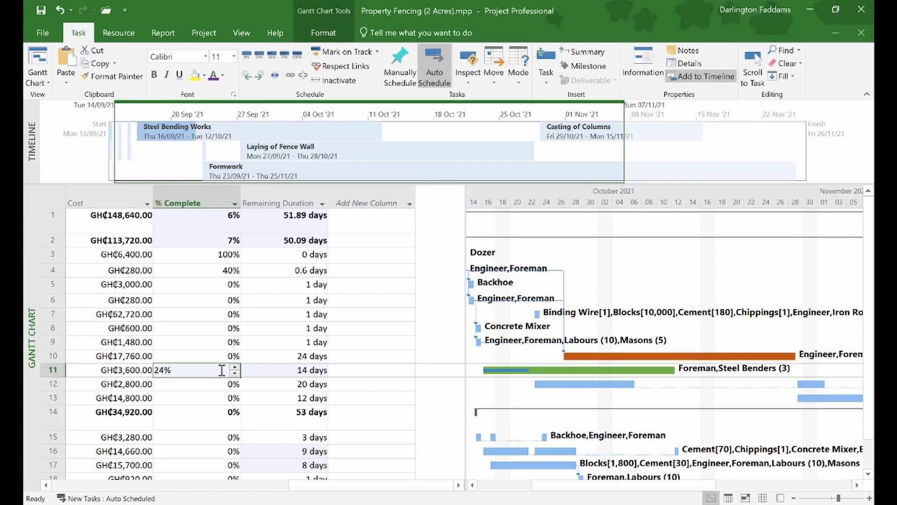
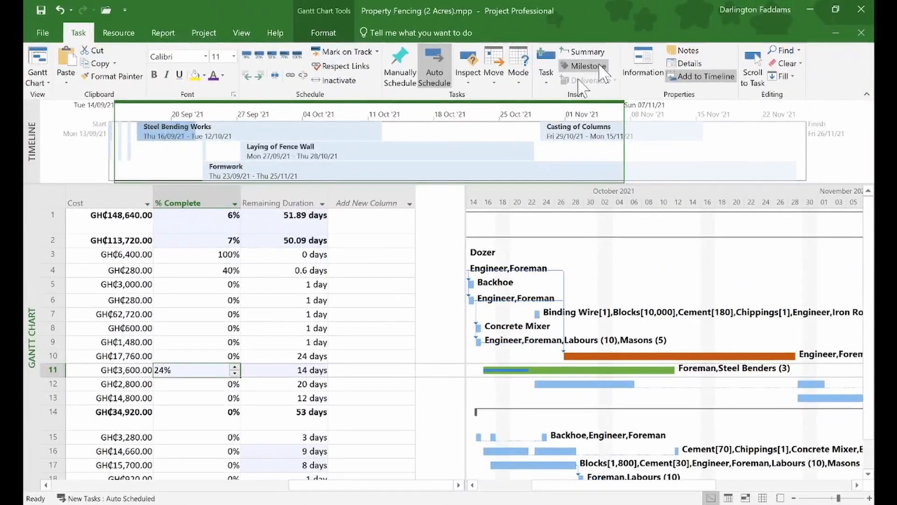
- Narrow the task table back to Task Name through Finish so the Gantt chart gets more room
scroll(400, 226, "left", 10)
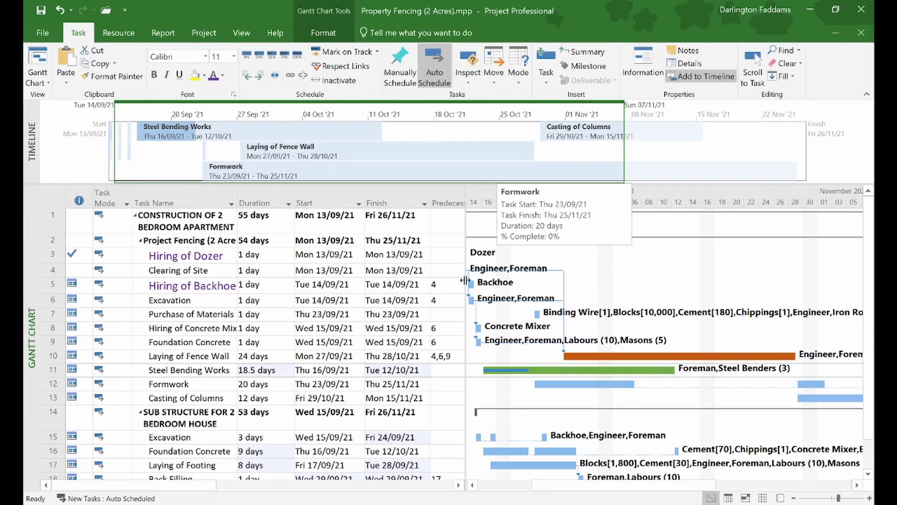
scroll(516, 310, "left", 3)
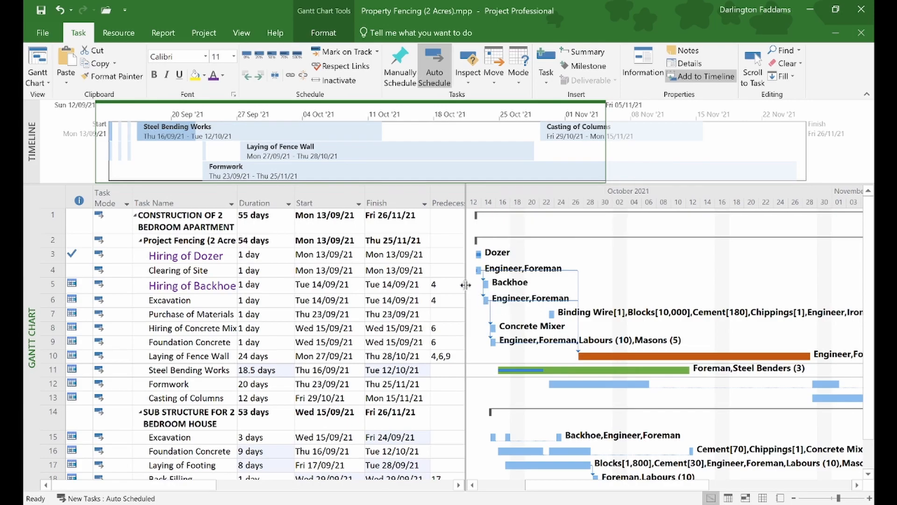
left_click_drag(465, 285, 431, 275)
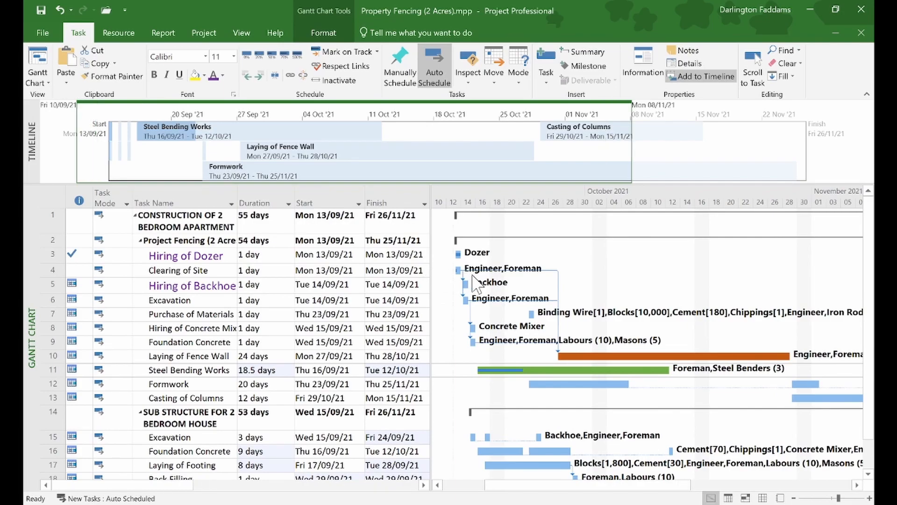
scroll(473, 277, "right", 1)
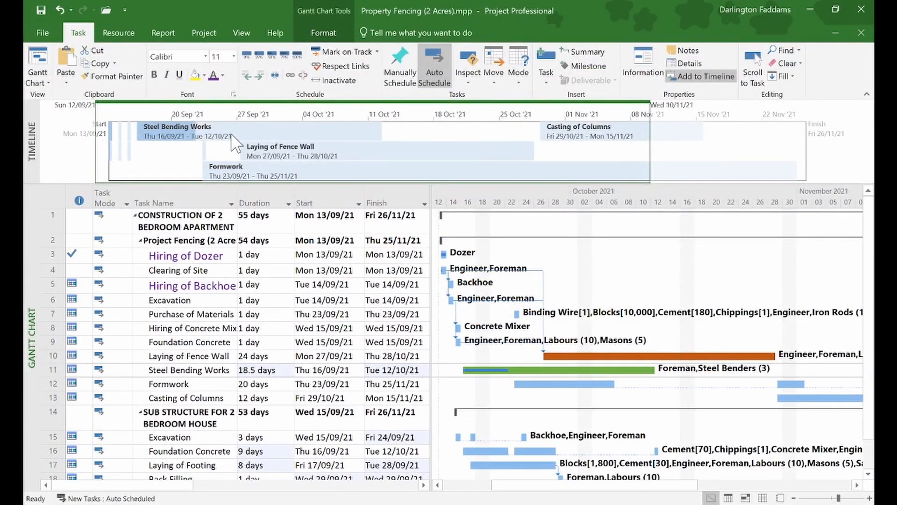
left_click(244, 34)
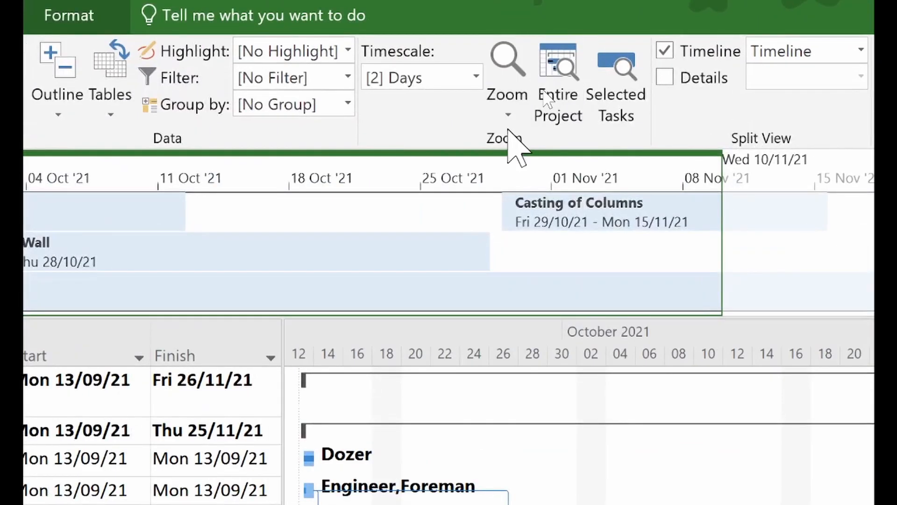
left_click(572, 63)
- Zoom the Gantt timescale to show the entire project, then go to the File backstage
left_click(571, 58)
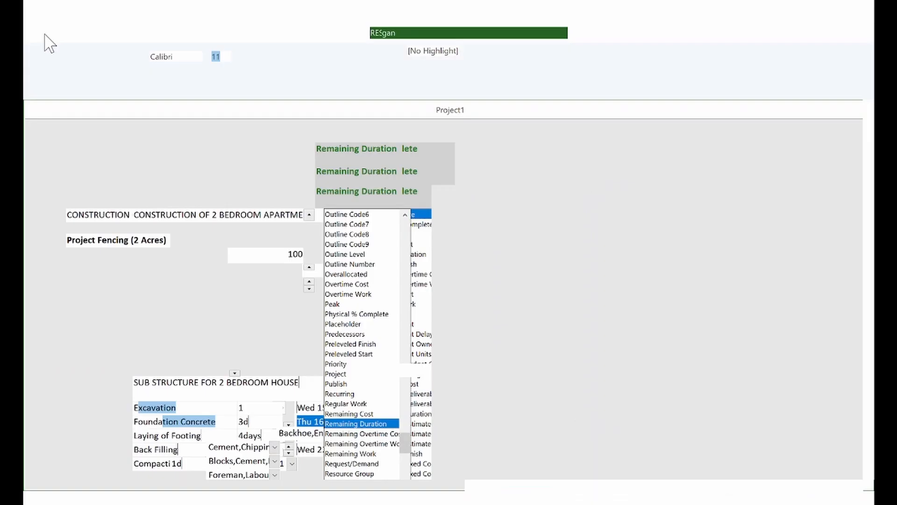
left_click(45, 35)
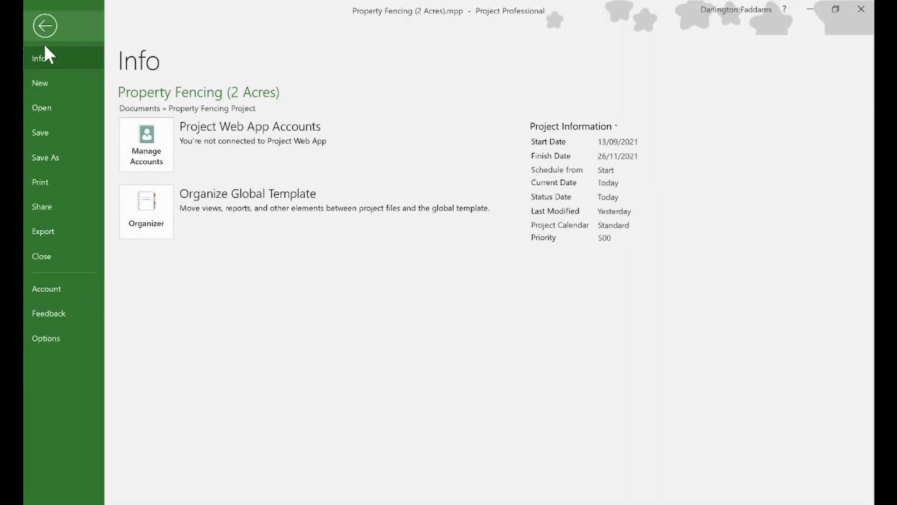
- Preview the project printout in landscape A4, spanning pages 1 to 3
left_click(48, 183)
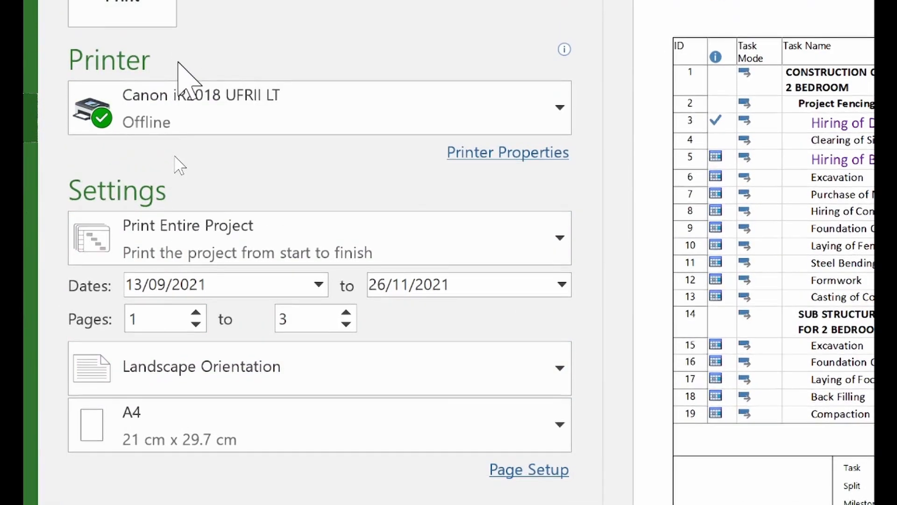
mouse_move(182, 124)
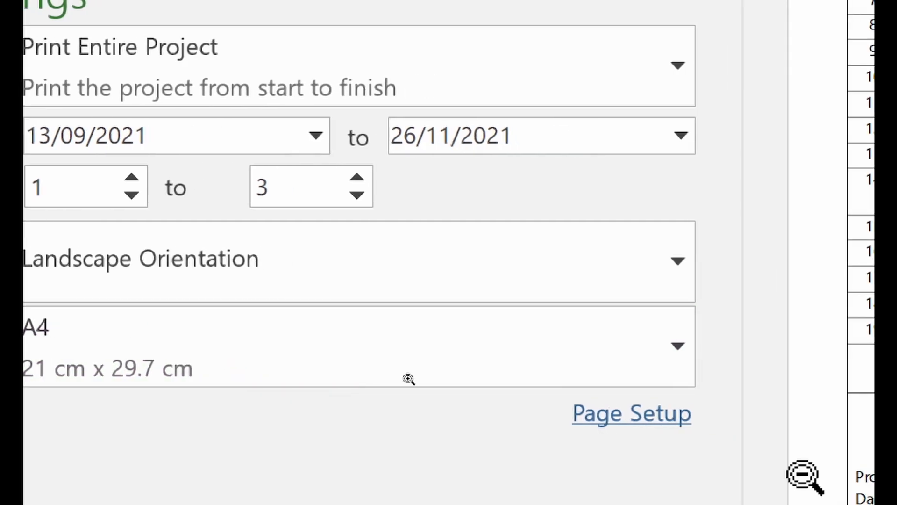
left_click(620, 427)
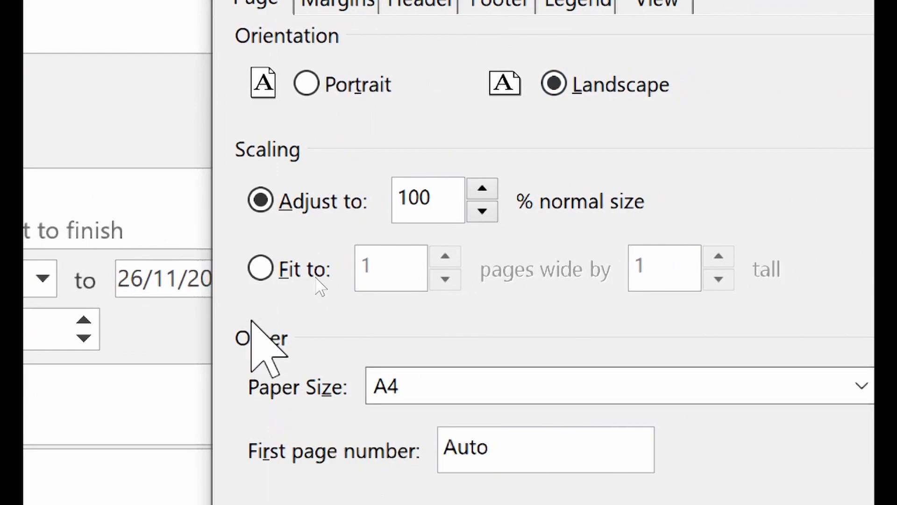
- Set print scaling to fit 1 page wide by 1 page tall, keeping landscape A4
left_click(260, 268)
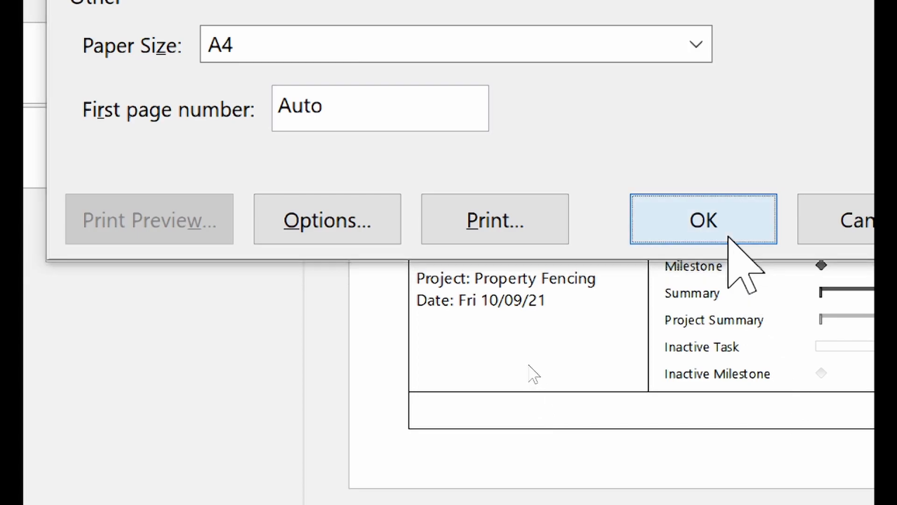
left_click(729, 237)
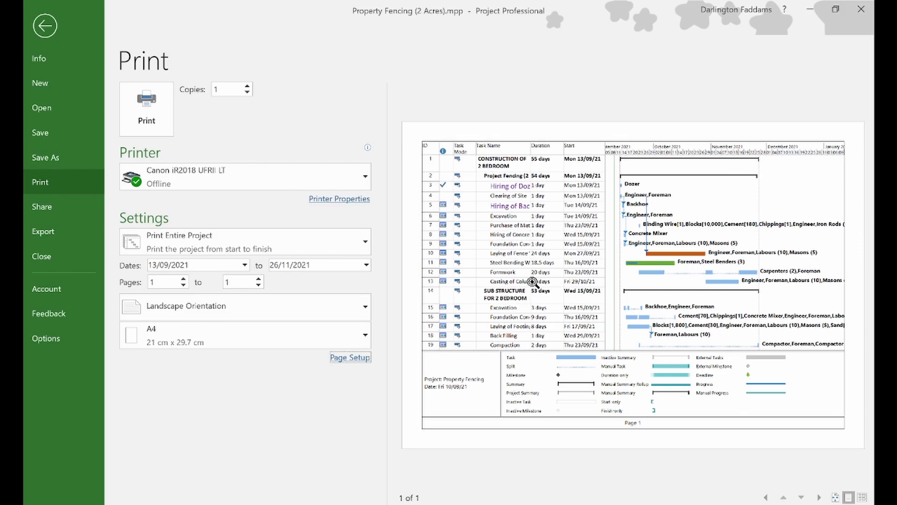
- Print the one-page chart on the Canon iR2018 UFRII LT and return to the Gantt chart
left_click(273, 177)
left_click(275, 183)
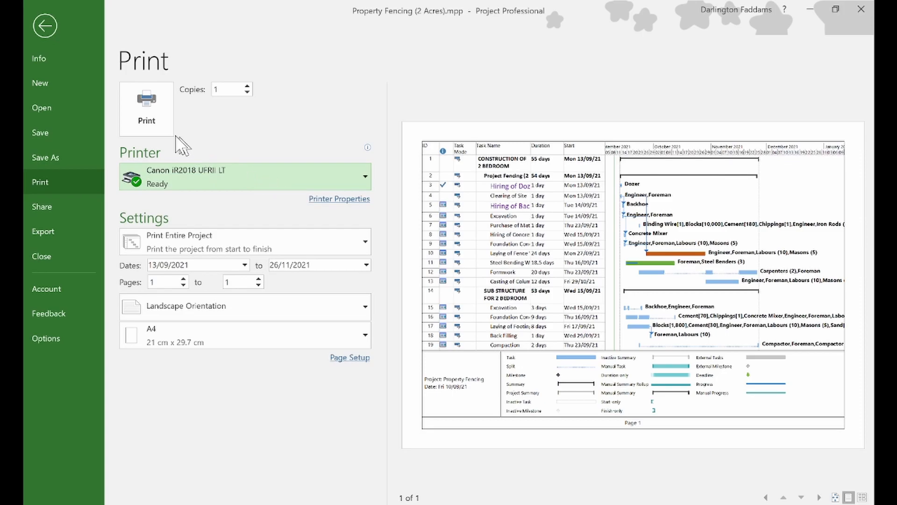
left_click(146, 125)
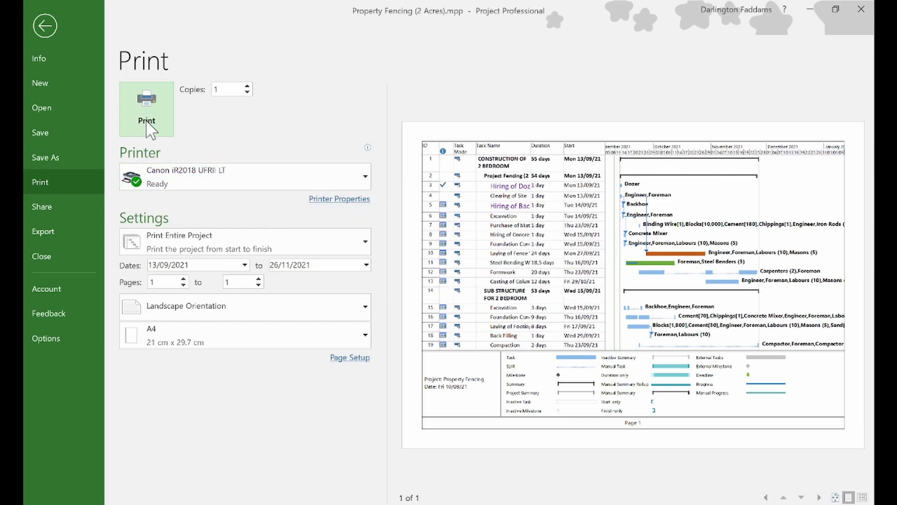
left_click(147, 115)
left_click(60, 26)
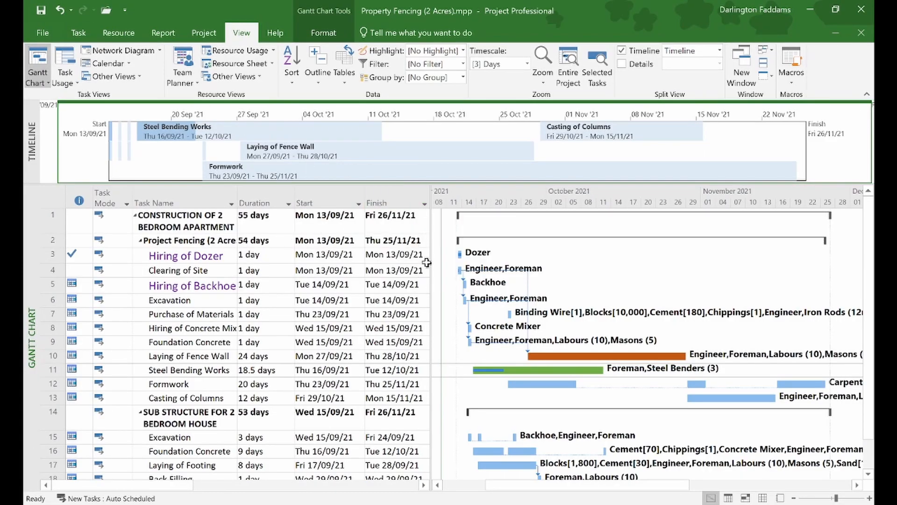
- Widen the task table to reveal the Predecessors, Resource Names and Cost columns
left_click_drag(431, 251, 641, 226)
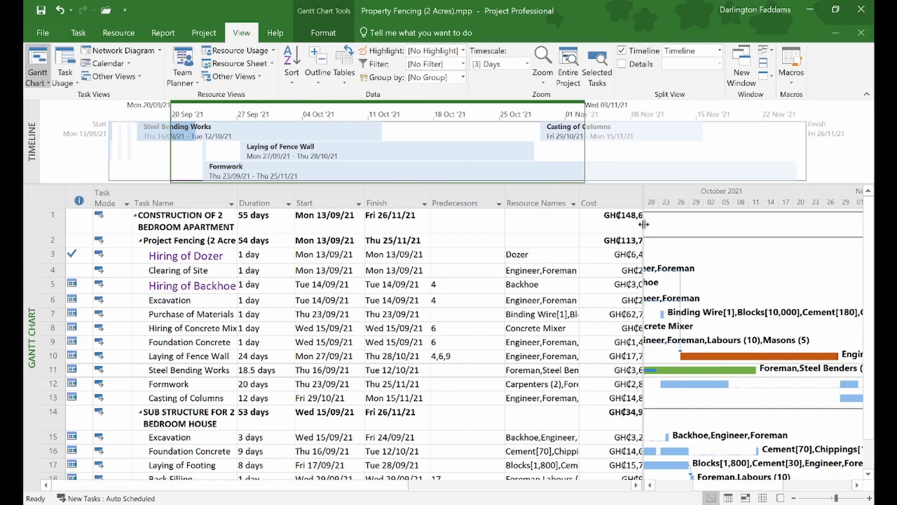
left_click_drag(645, 225, 673, 214)
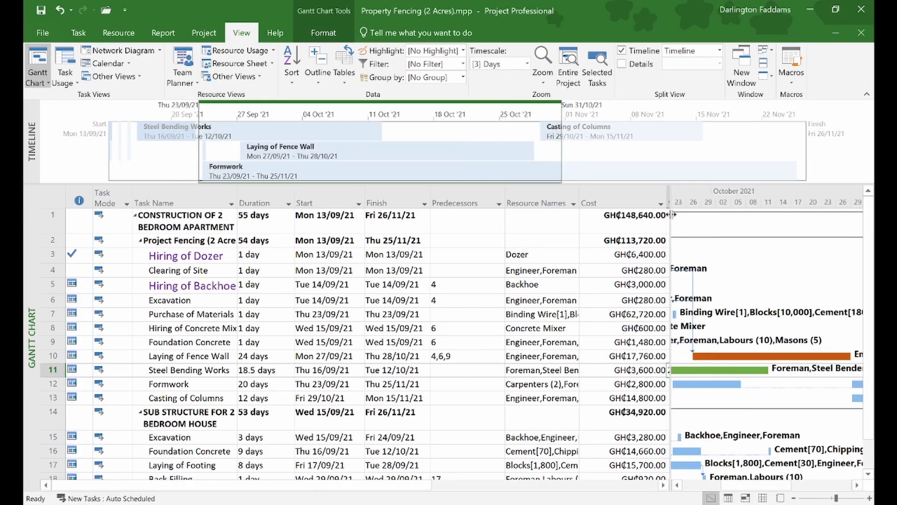
left_click(32, 36)
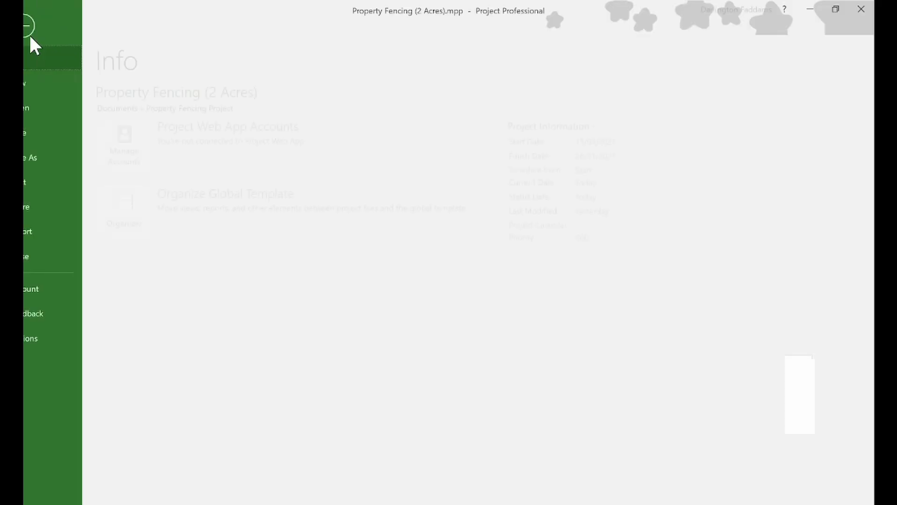
- Print the one-page landscape A4 chart including Predecessors, Resource Names and Cost columns
left_click(42, 186)
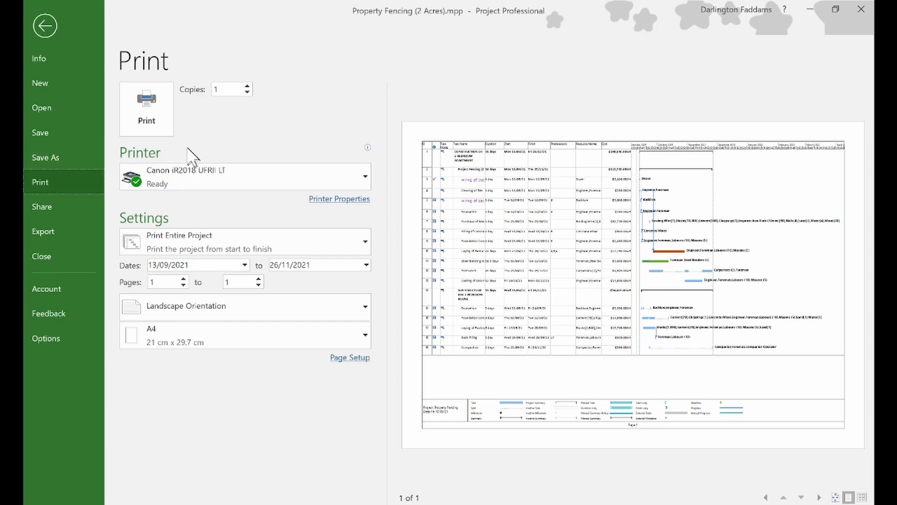
left_click(157, 125)
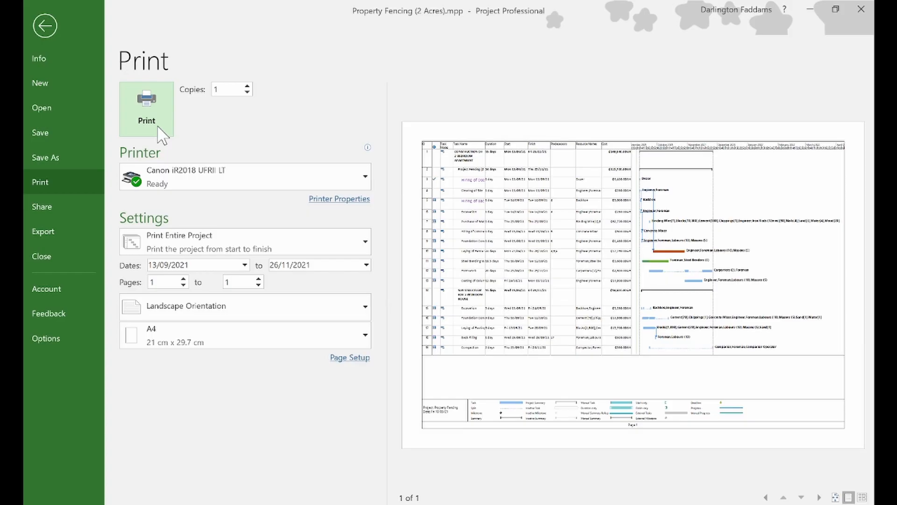